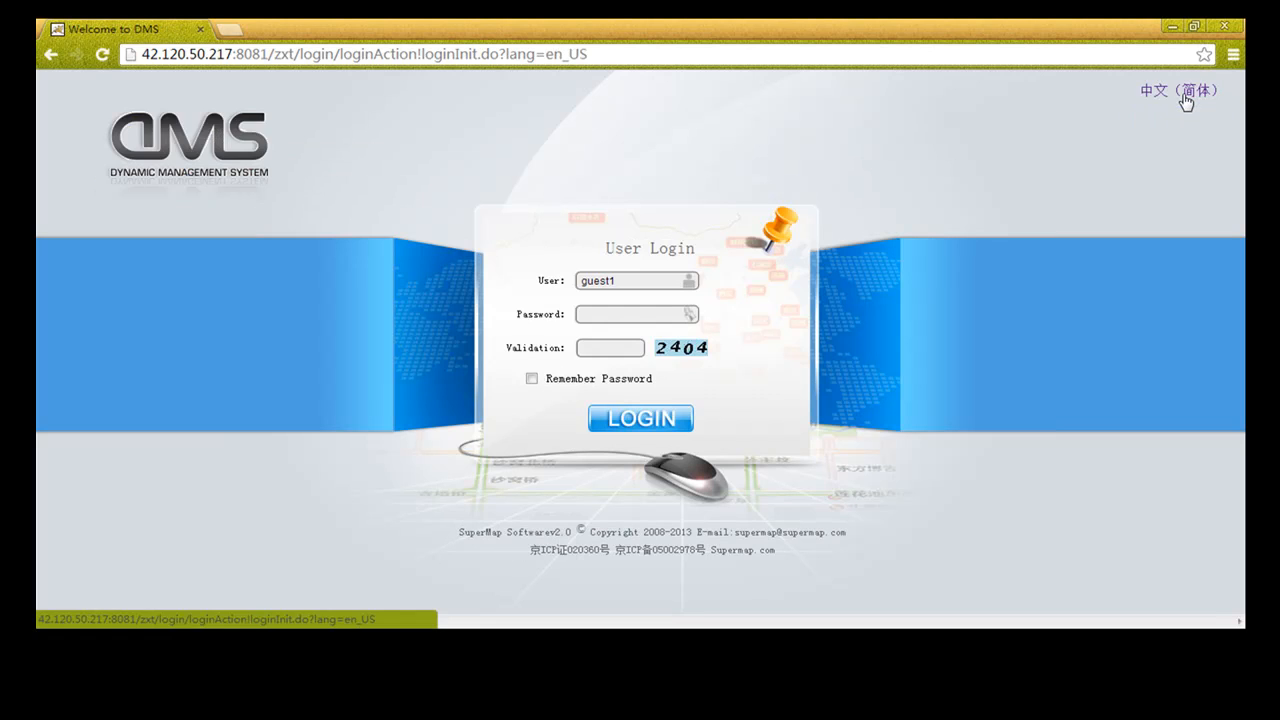
Log in as the guest user with the account password and on-screen validation code
left_click(598, 315)
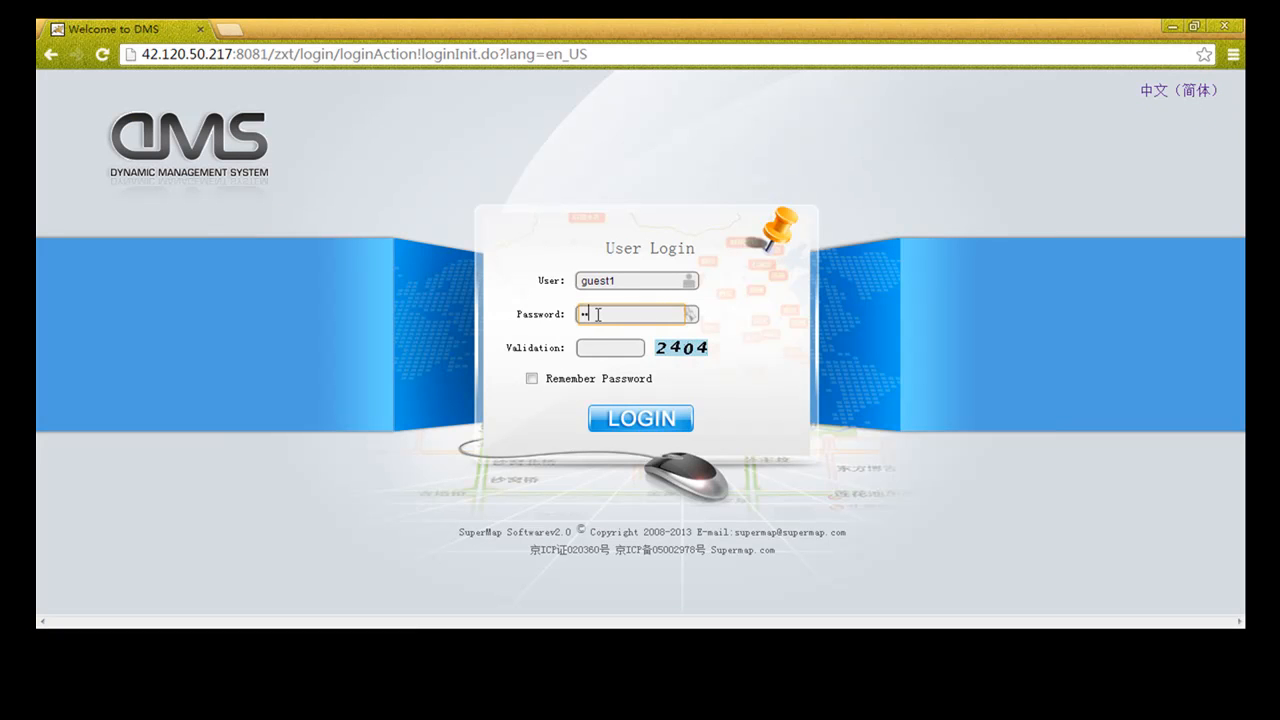
left_click(599, 347)
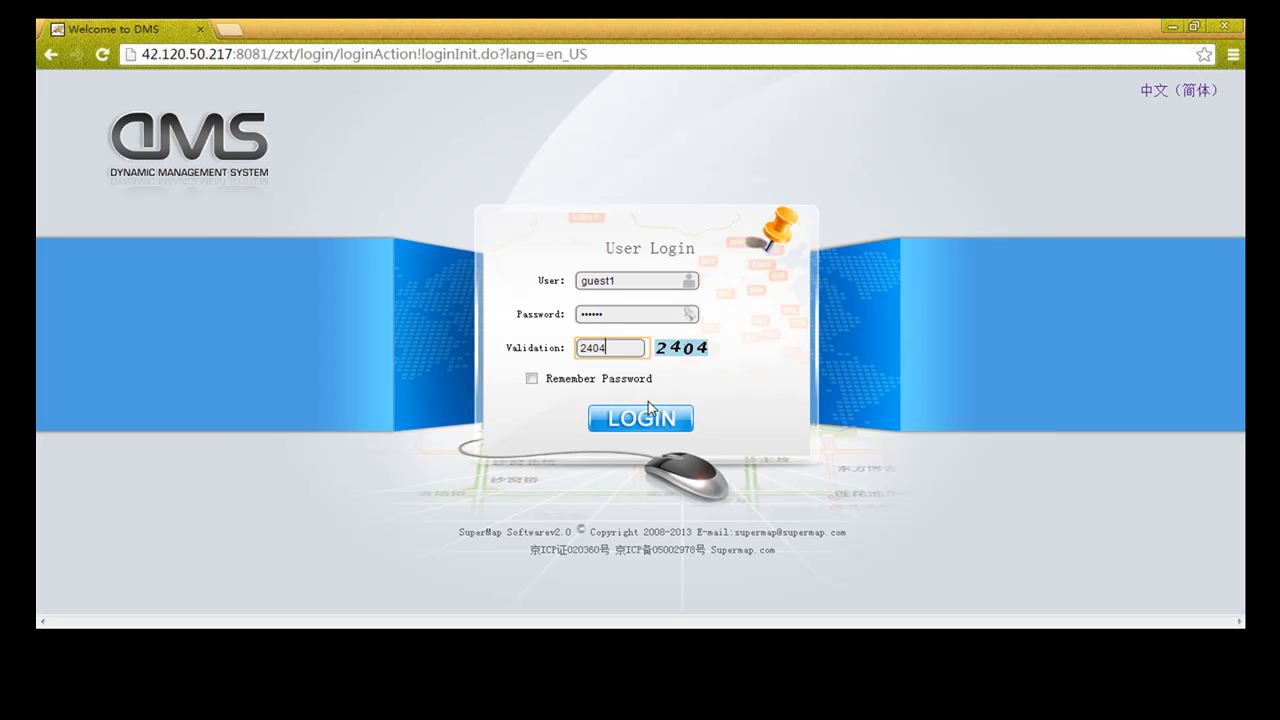
left_click(641, 418)
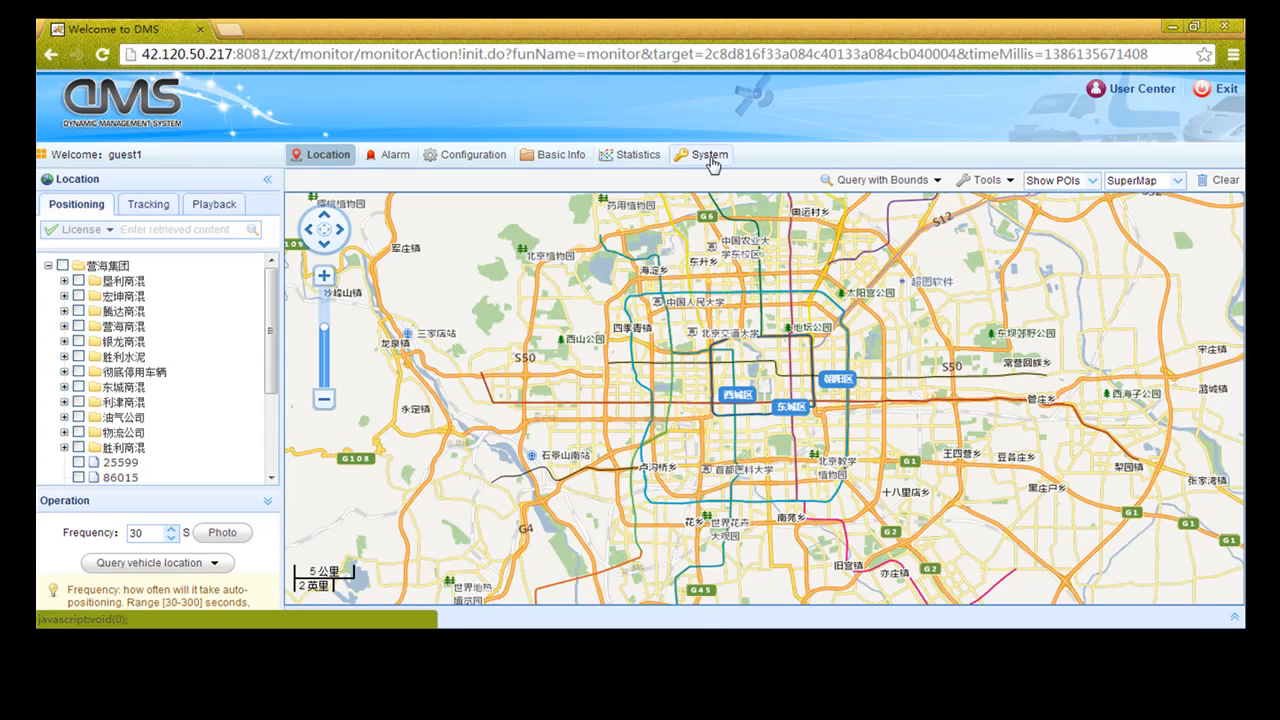
Switch the map source from SuperMap to Baidu Map, then to Google Map
left_click(915, 181)
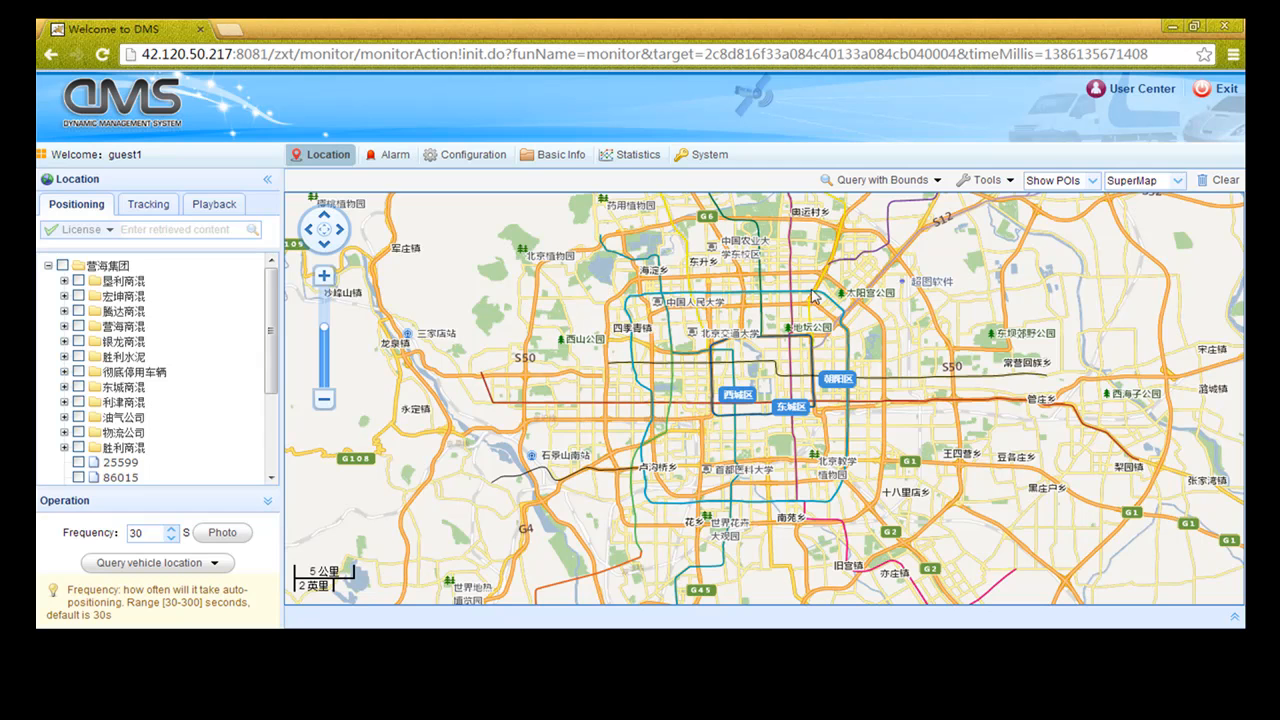
left_click(1179, 182)
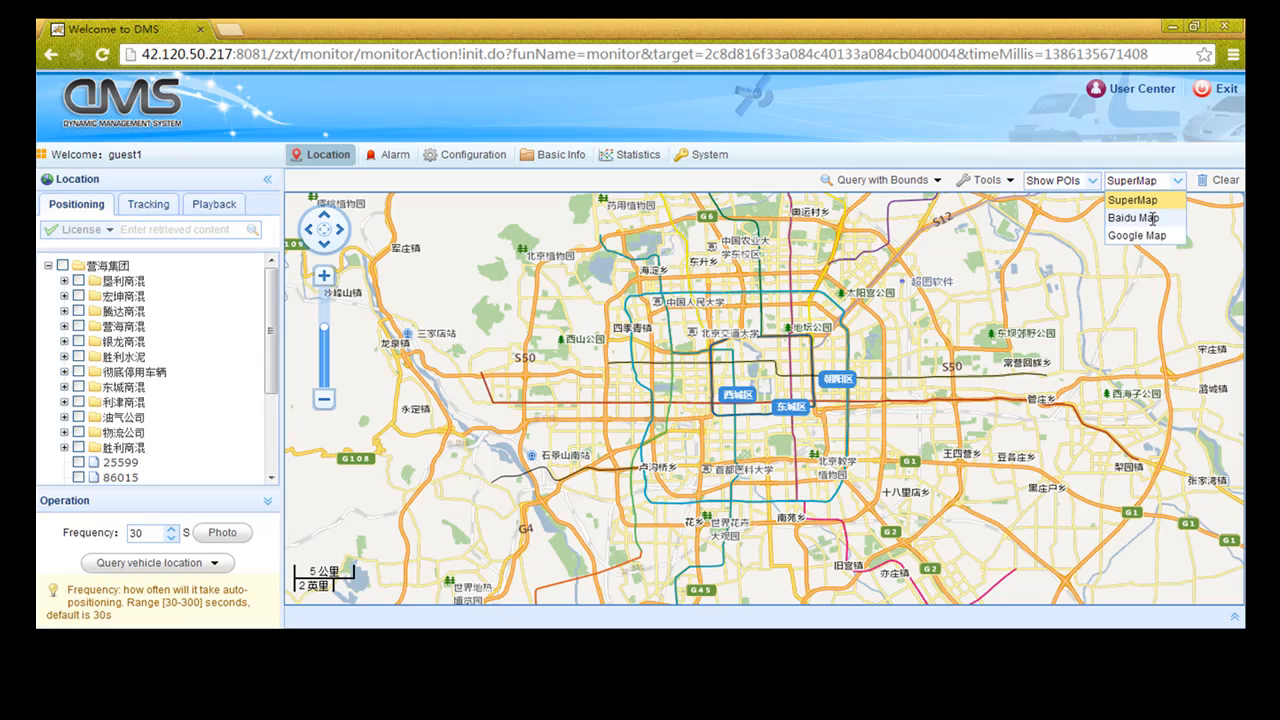
left_click(1152, 218)
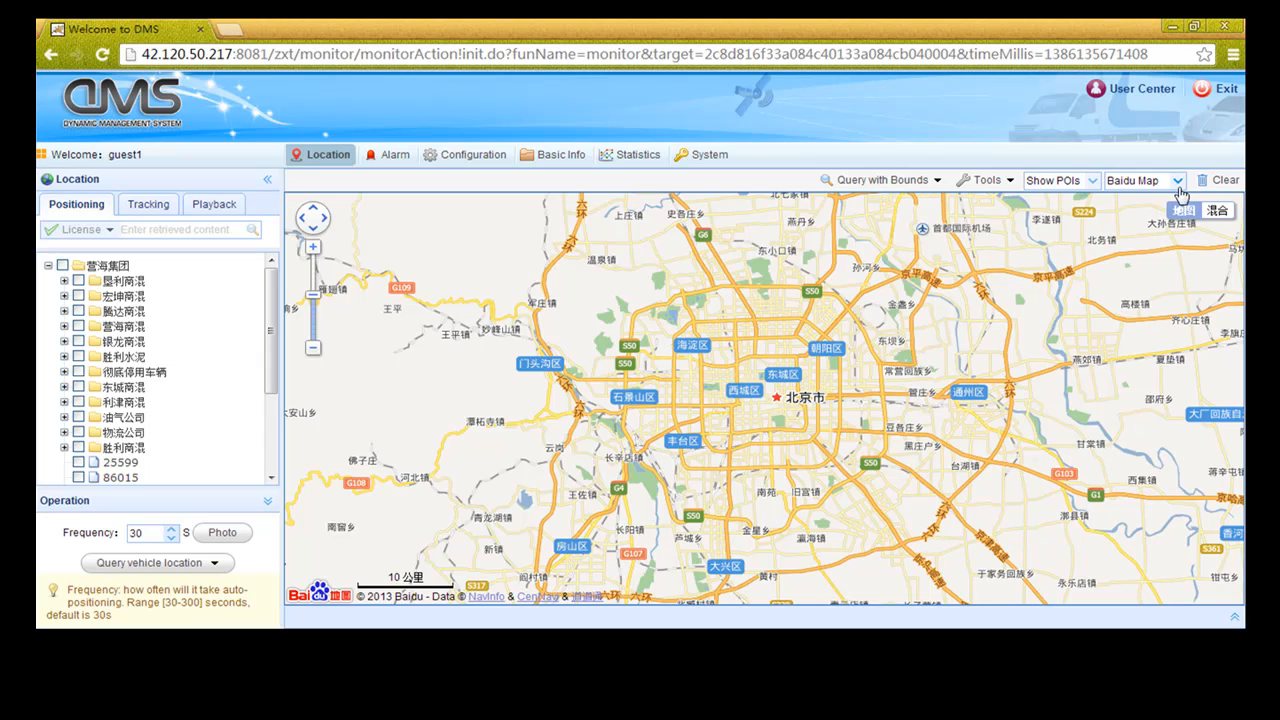
left_click(1178, 182)
left_click(1146, 236)
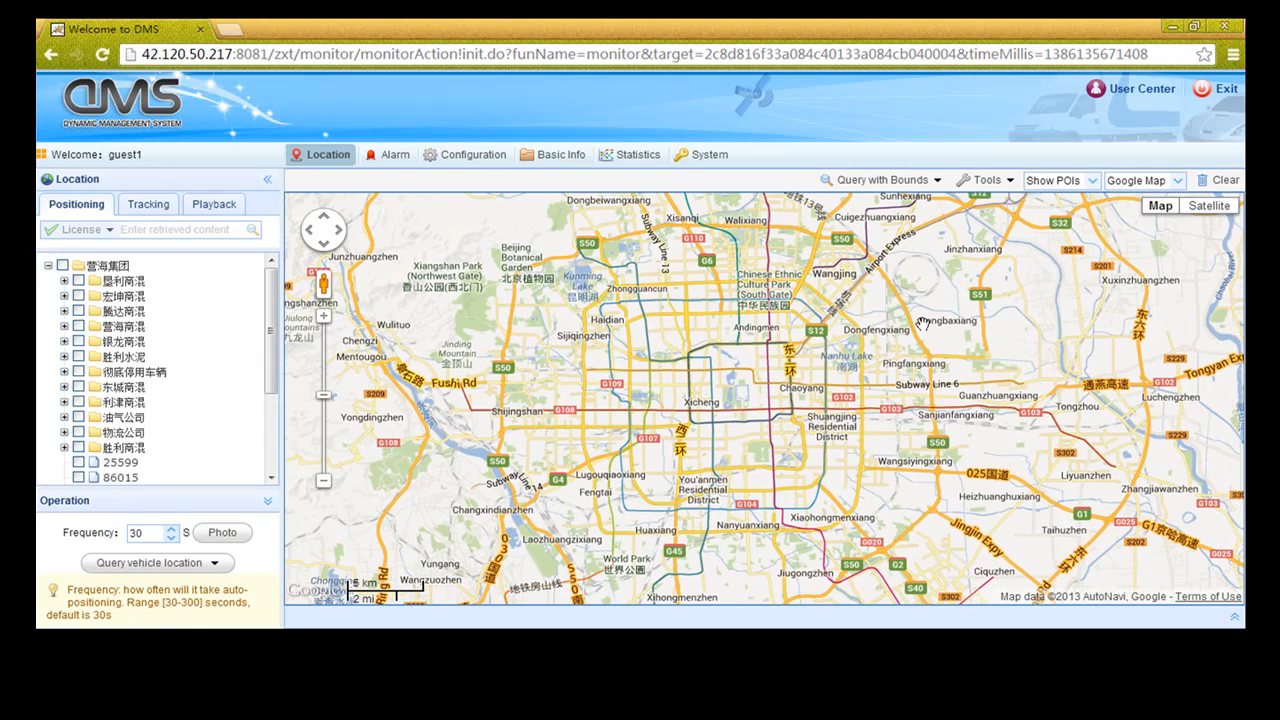
Try Google's Satellite and Terrain views, then settle back on the plain road map
left_click(1206, 208)
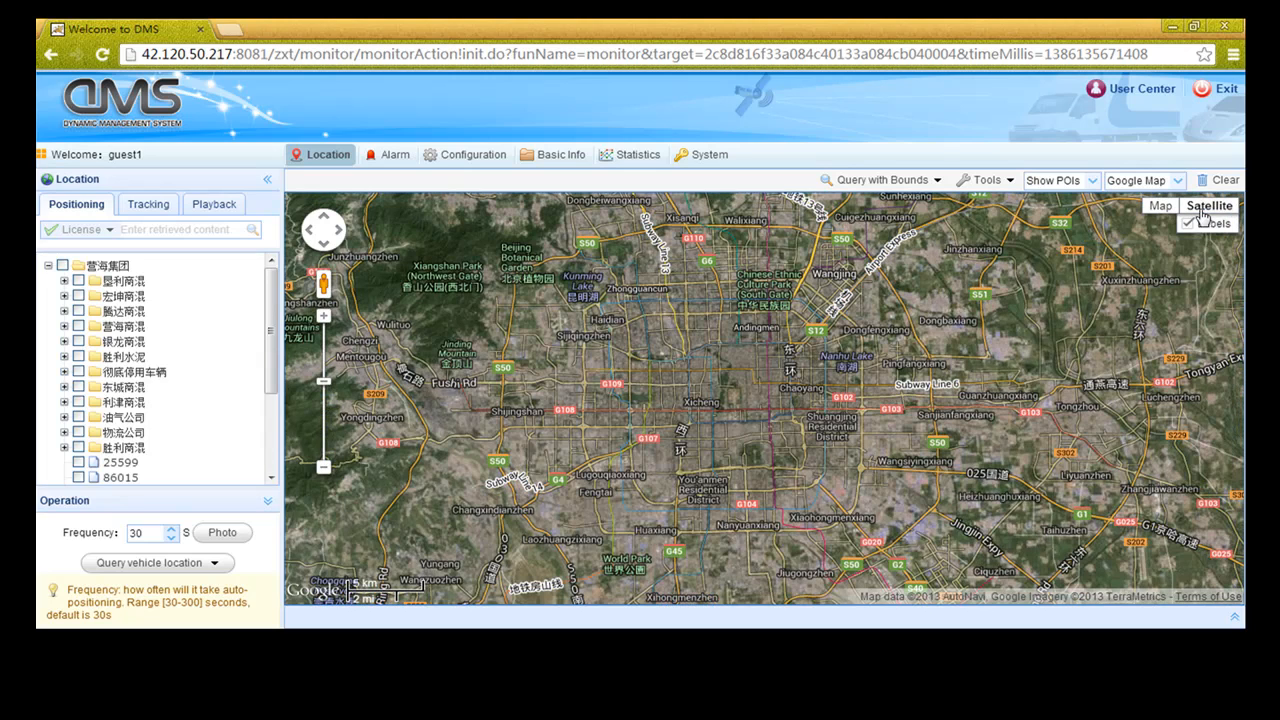
left_click(1160, 206)
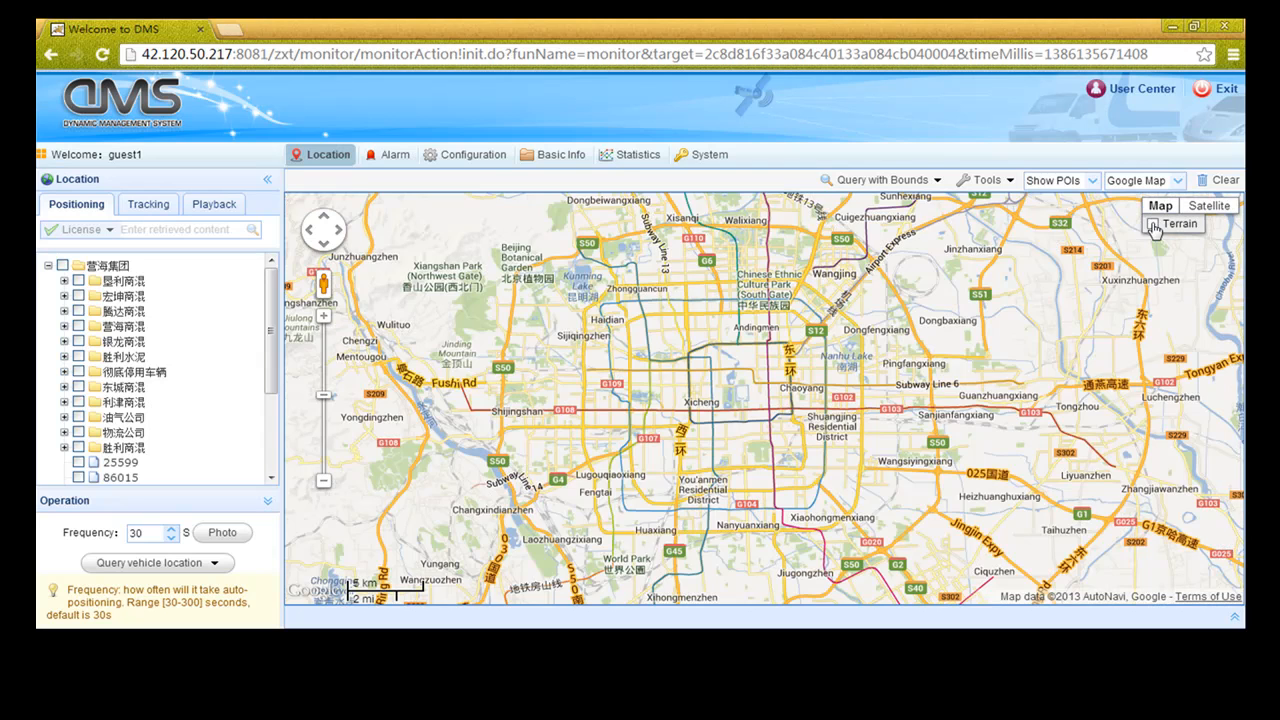
left_click(1154, 225)
left_click(1154, 225)
left_click_drag(675, 448, 671, 432)
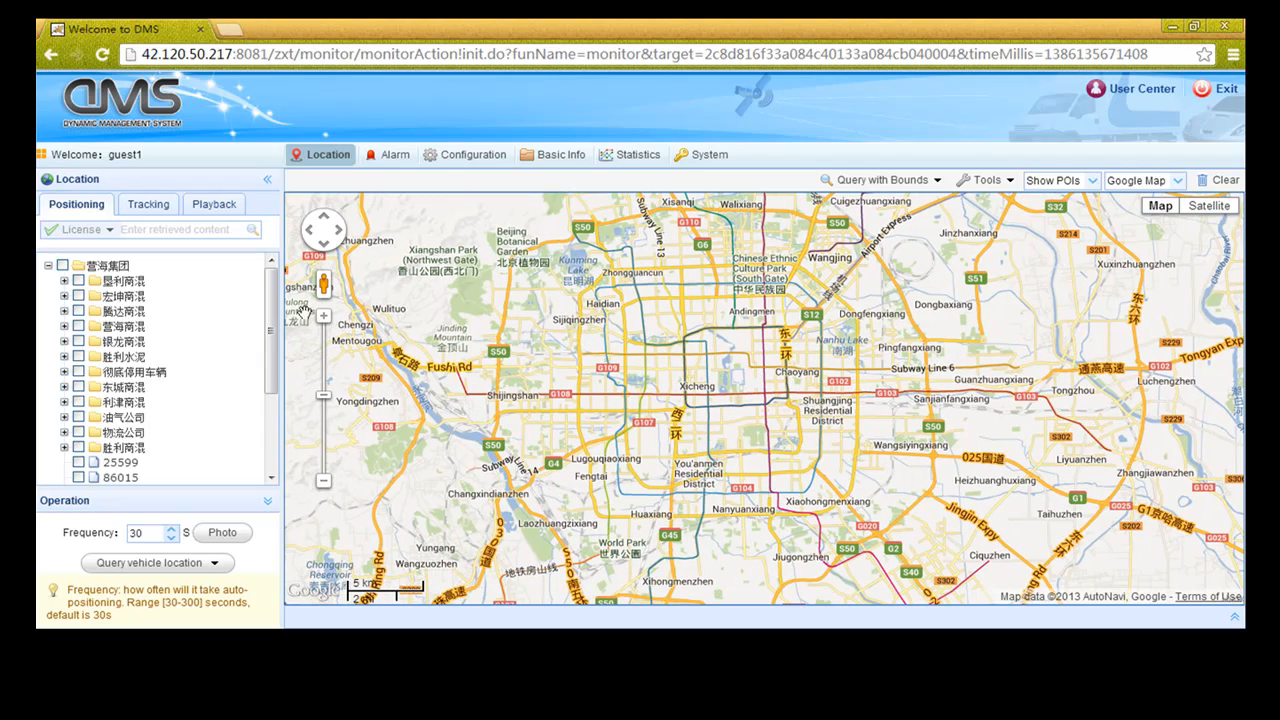
Query the 垦利商混 vehicles' locations into the table, then clear markers and collapse the group
left_click(63, 283)
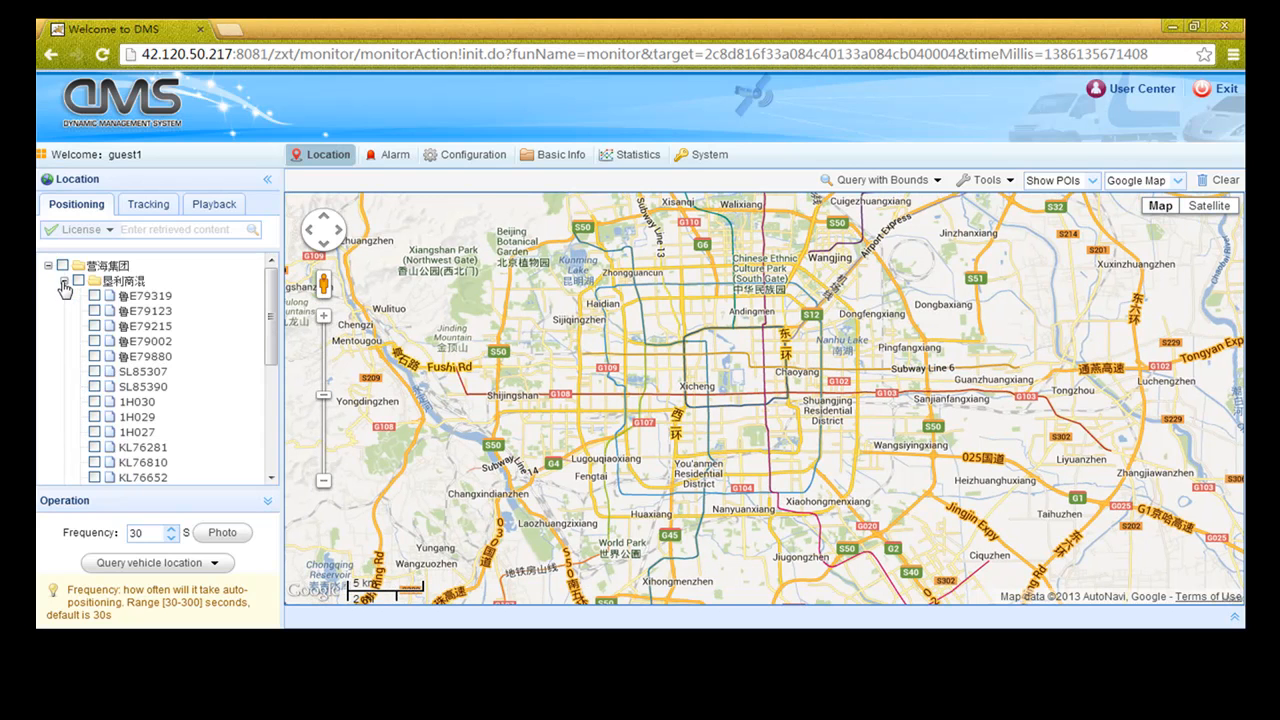
left_click(175, 565)
left_click_drag(692, 387, 677, 375)
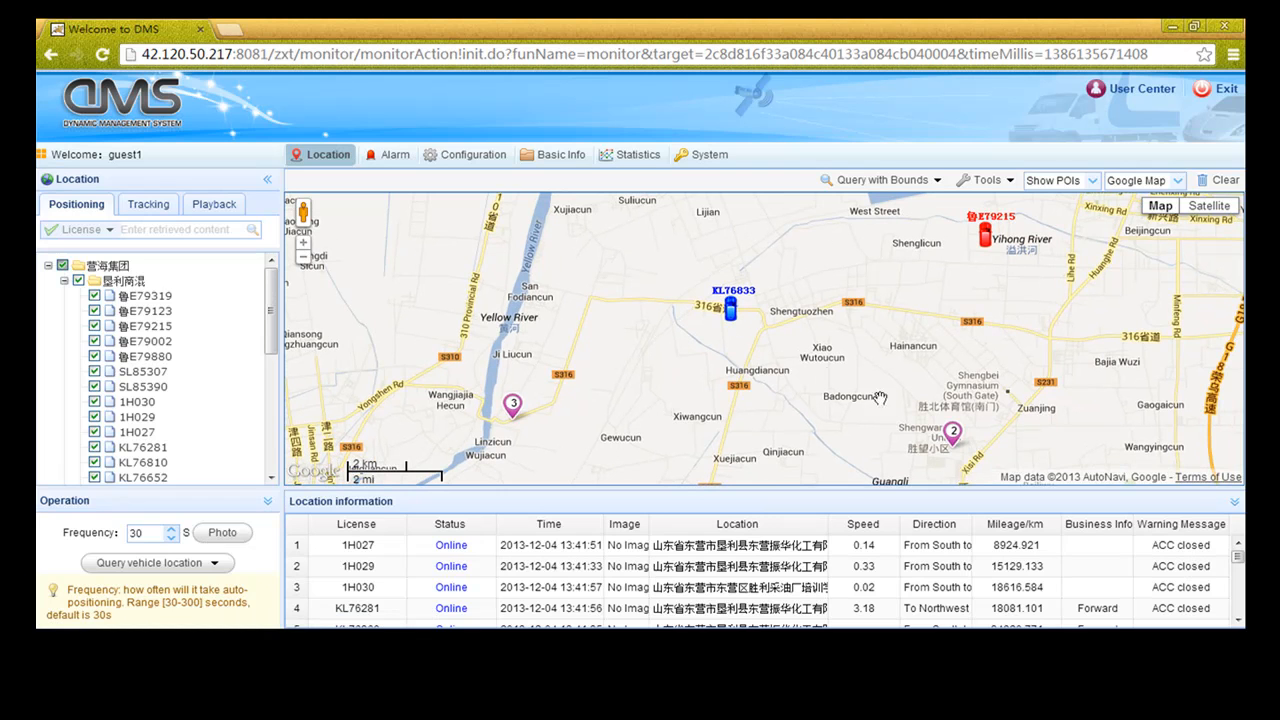
mouse_move(1238, 565)
left_mouse_down()
mouse_move(1238, 617)
mouse_move(1236, 553)
left_mouse_up()
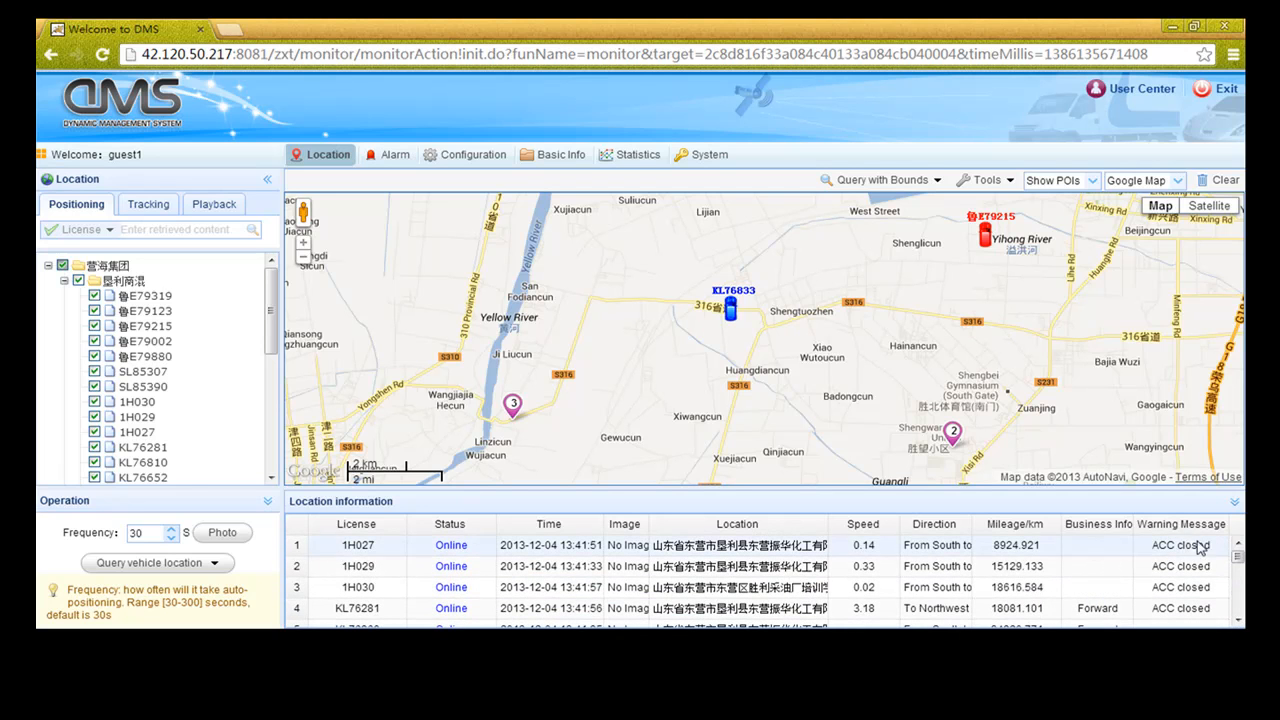
left_click(1212, 180)
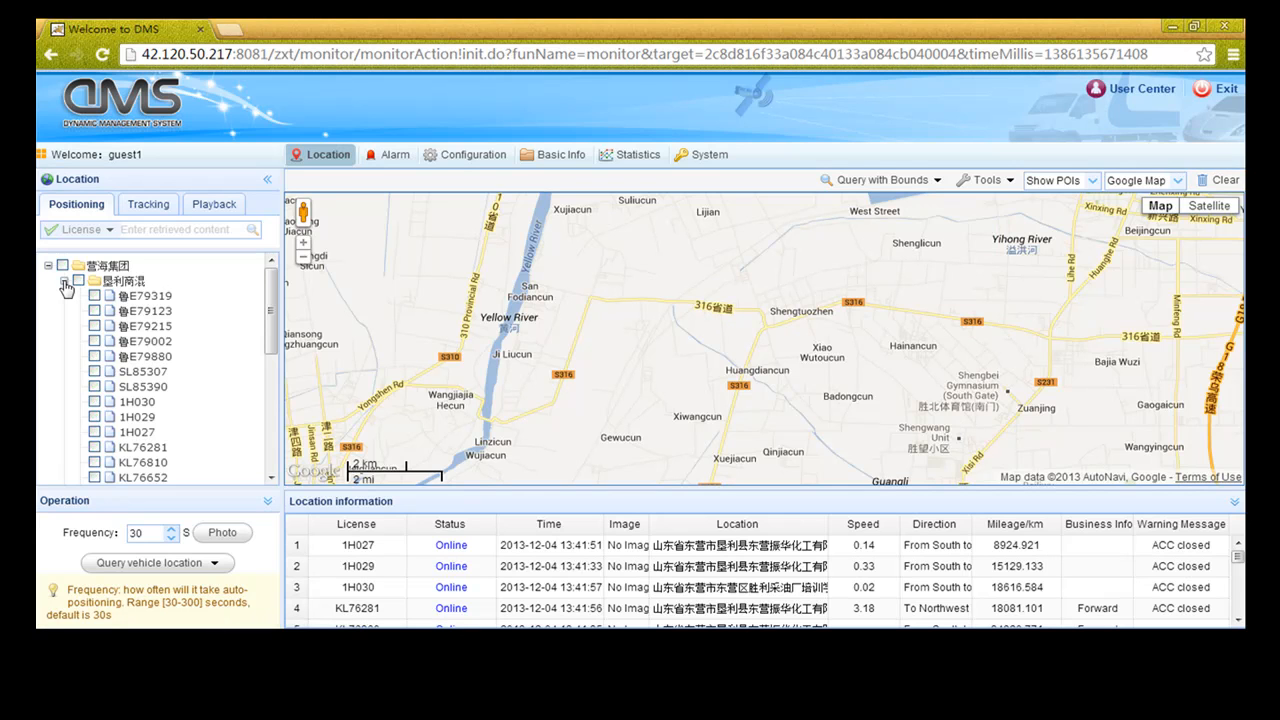
left_click(64, 281)
Find KL76833 with a circle-bounded area query, then clear the circle
left_click(850, 185)
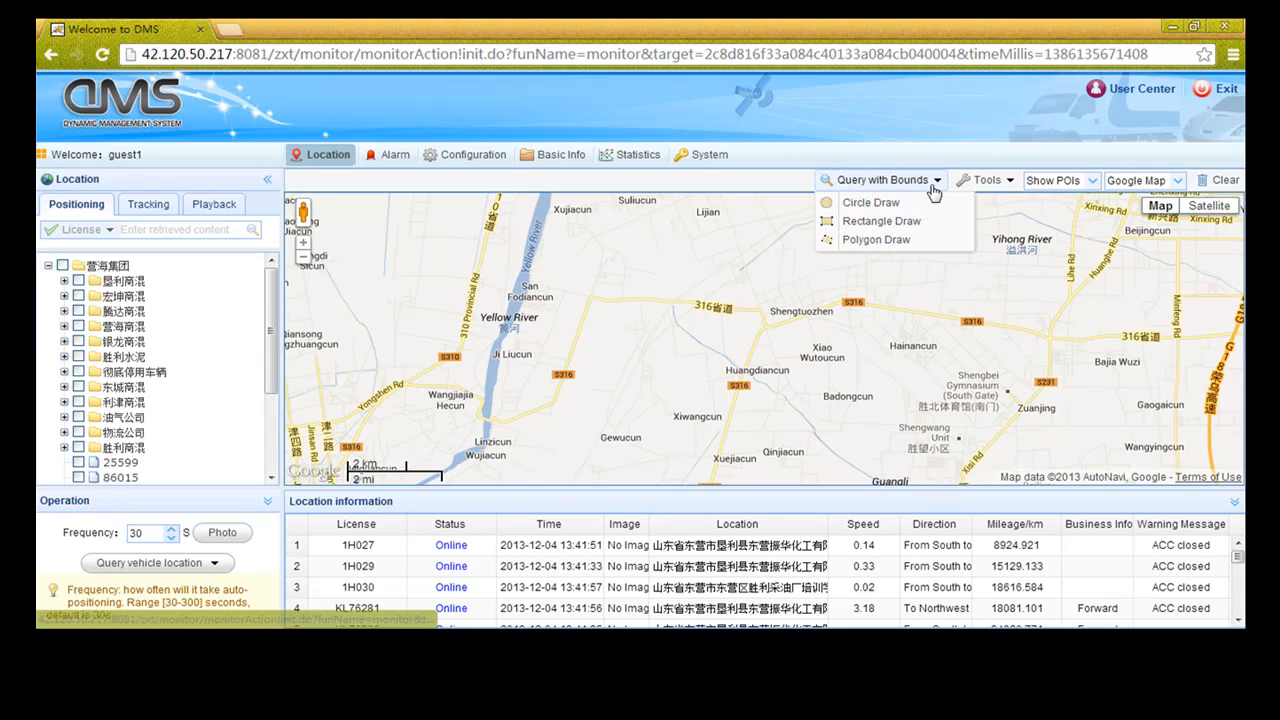
left_click(888, 201)
left_click_drag(663, 295, 728, 378)
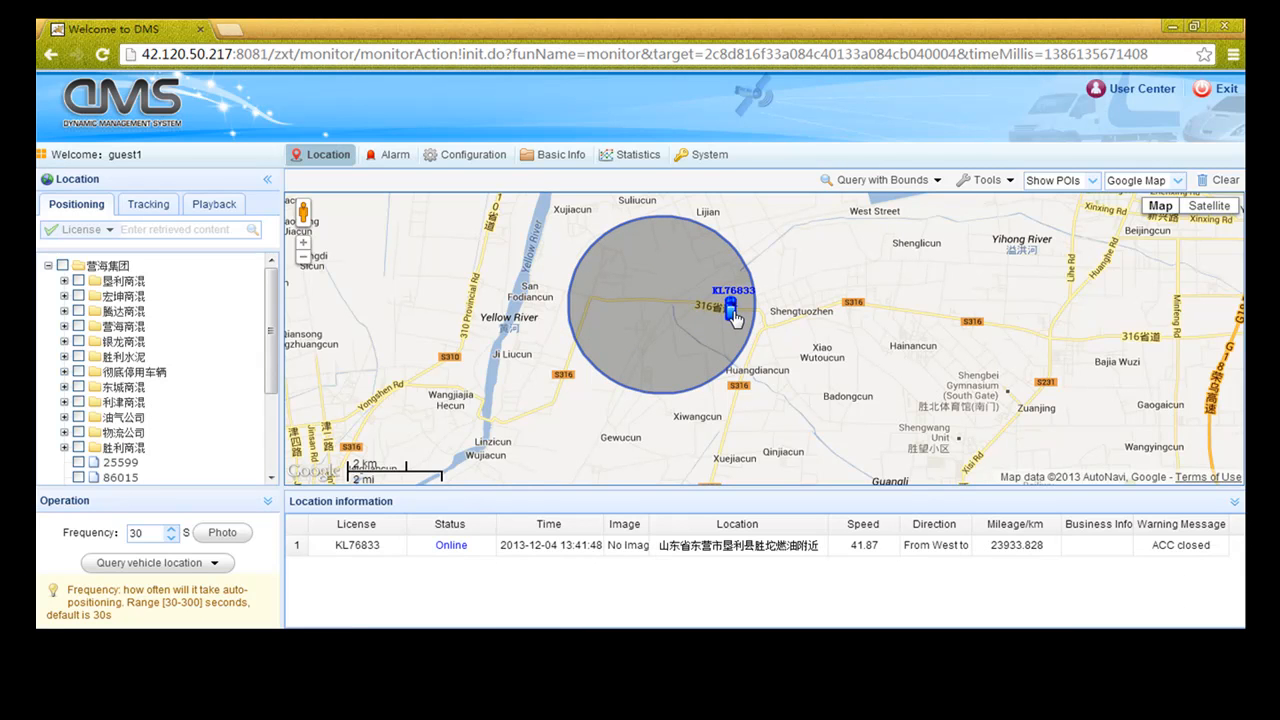
left_click(457, 541)
left_click(1211, 184)
Repeat the area query with a rectangle around KL76833 and clear it
left_click(882, 180)
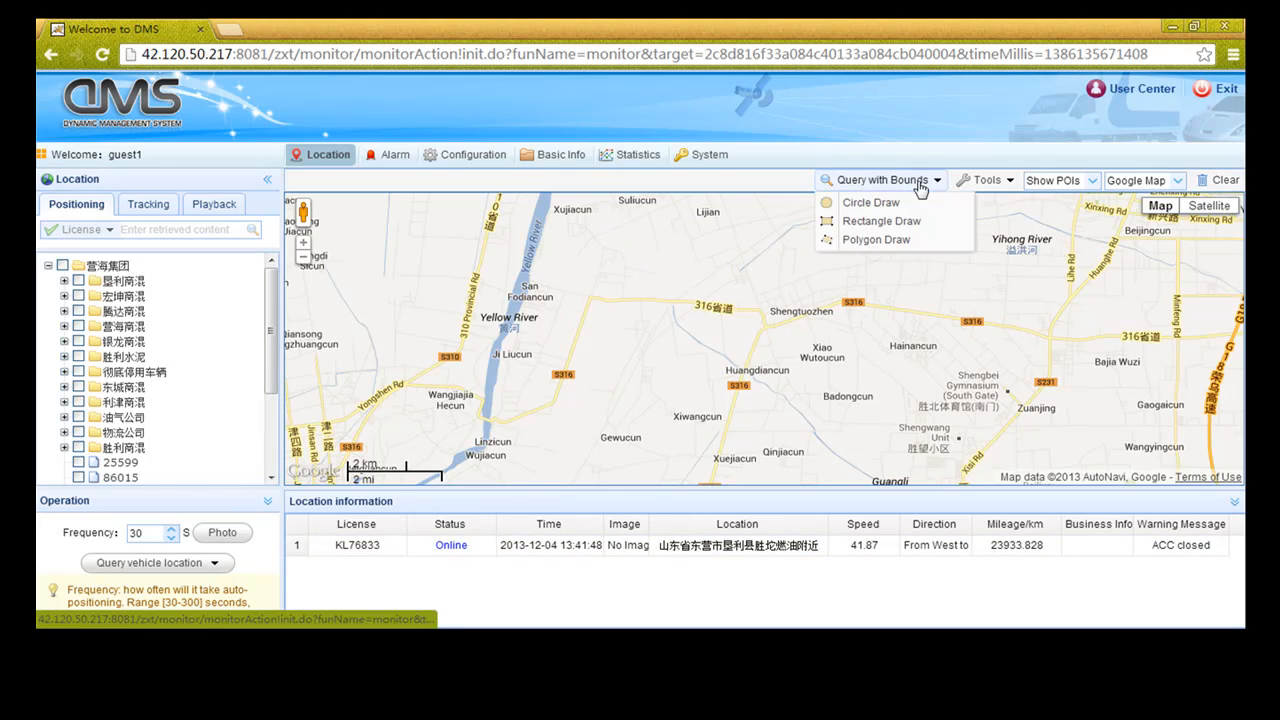
left_click(866, 220)
left_click_drag(547, 265, 758, 391)
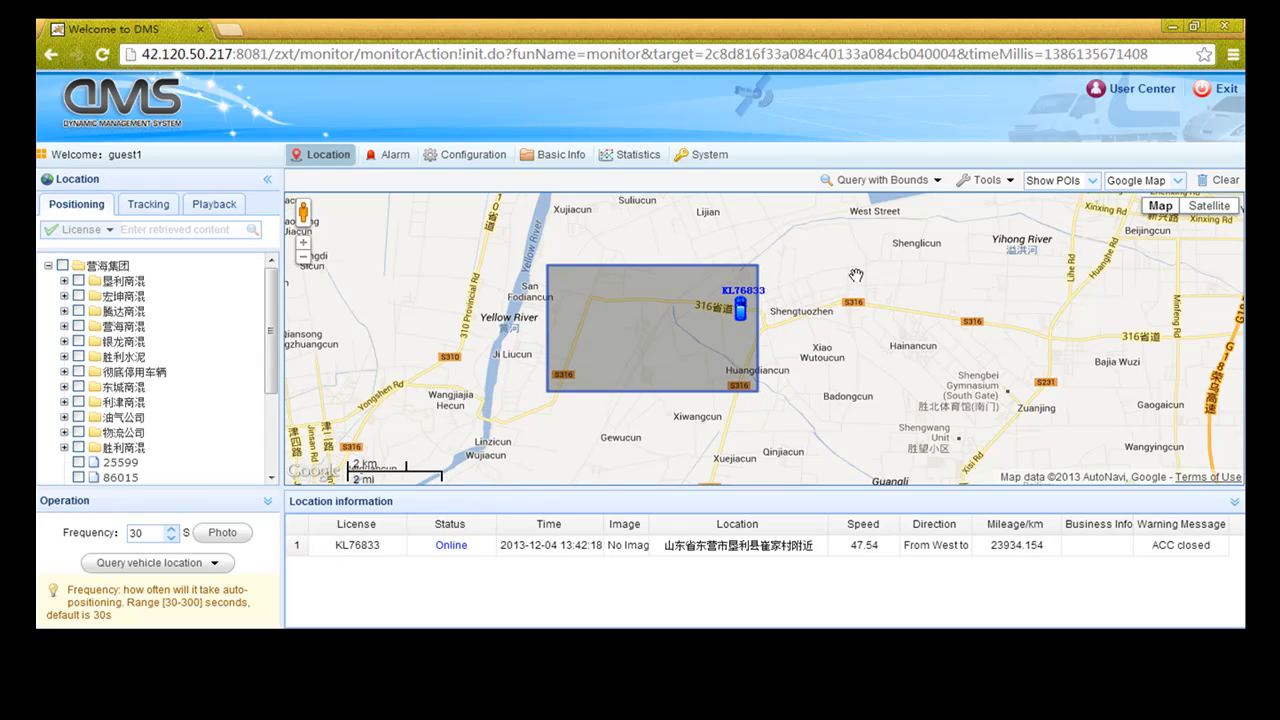
left_click(1225, 183)
Run a four-corner polygon area query around KL76833, then clear the polygon
left_click(927, 180)
left_click(878, 240)
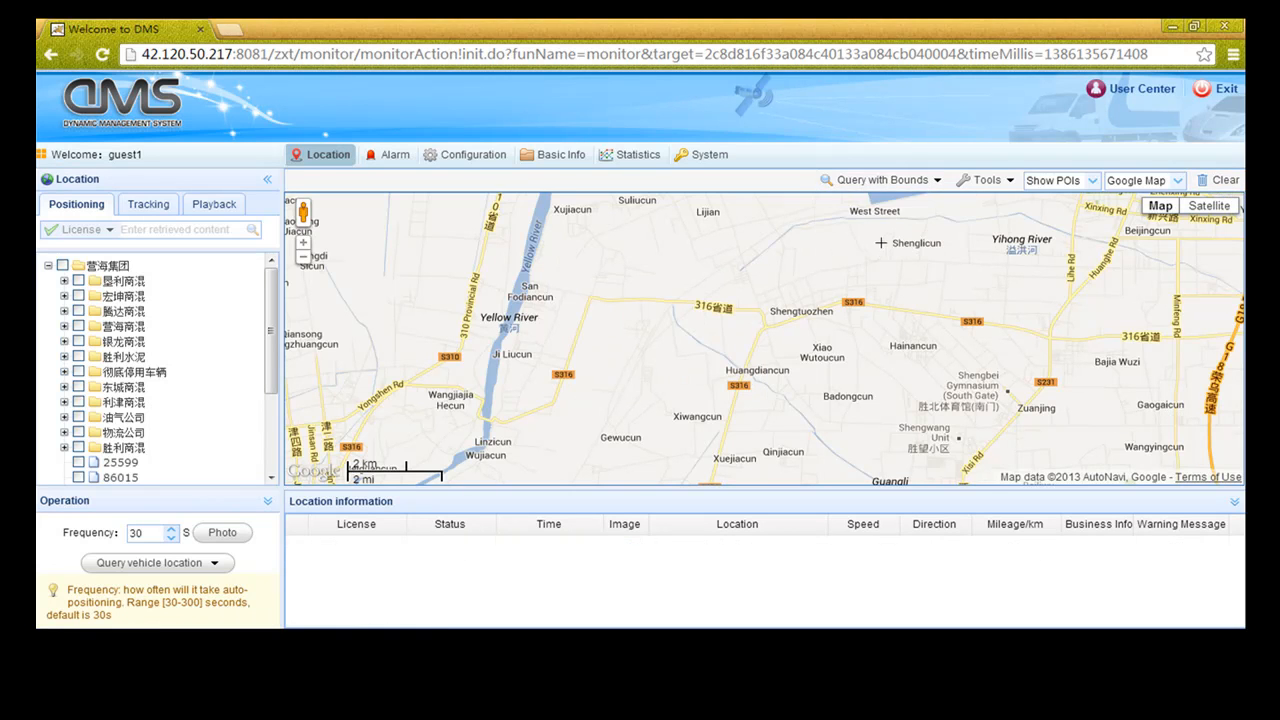
left_click(562, 255)
left_click(604, 384)
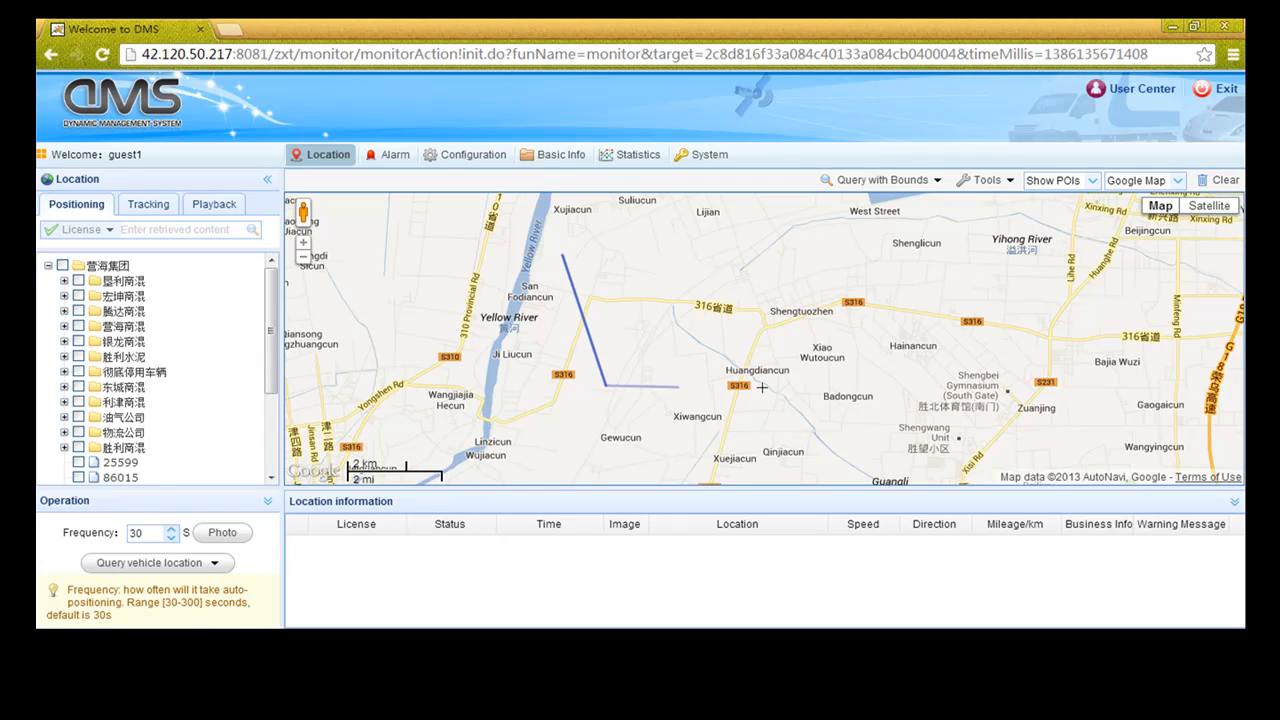
left_click(770, 382)
left_click(755, 273)
double_click(566, 256)
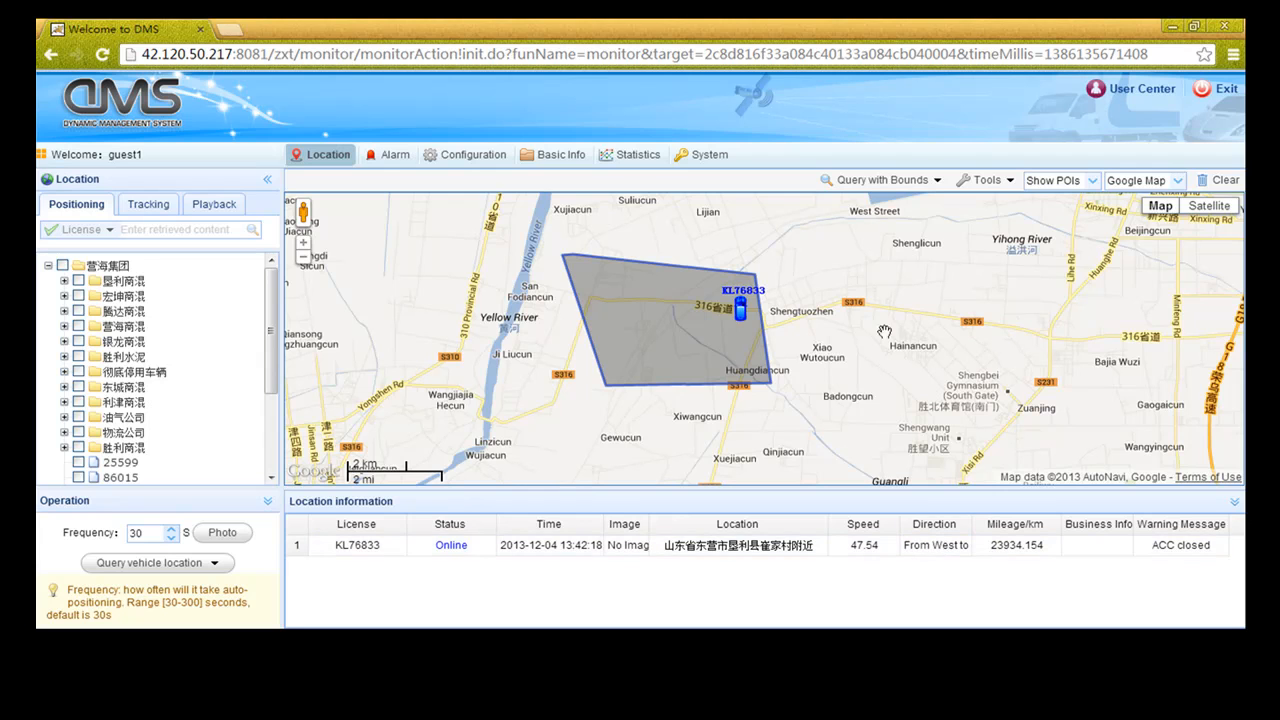
left_click(1201, 184)
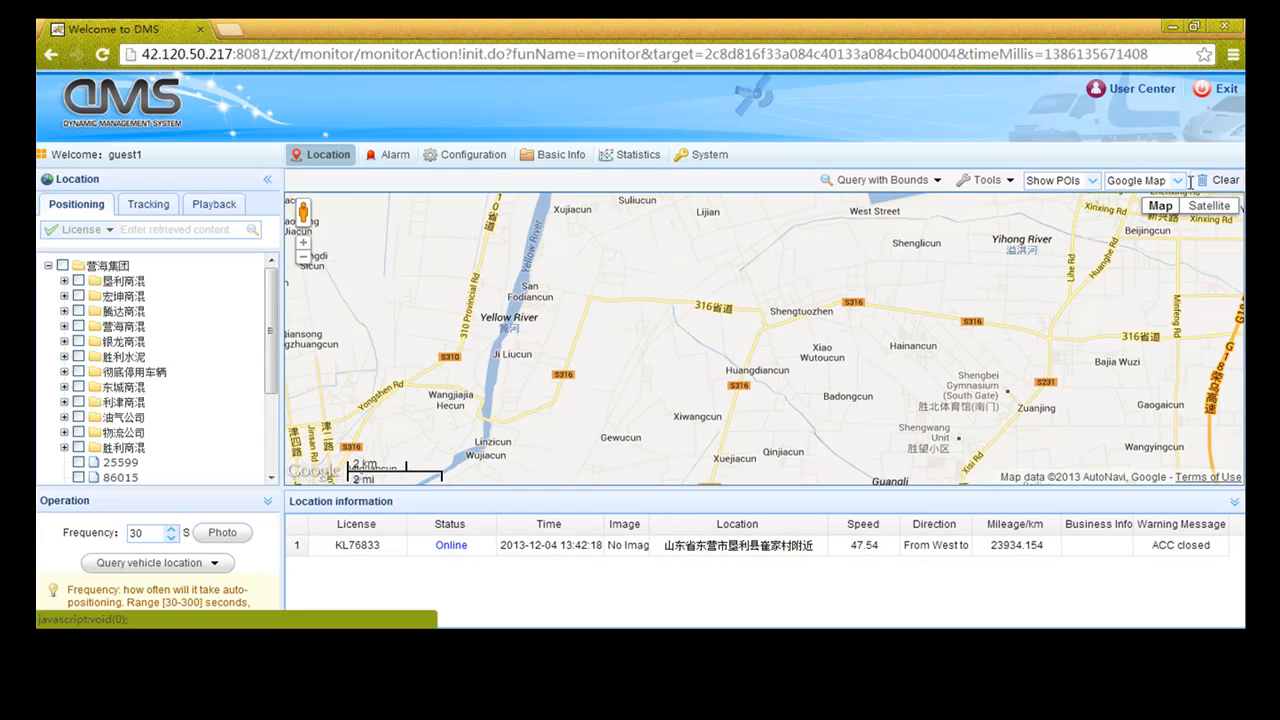
Start tracking vehicle SL85307 from the 垦利商混 group and pan to its marker
left_click(152, 208)
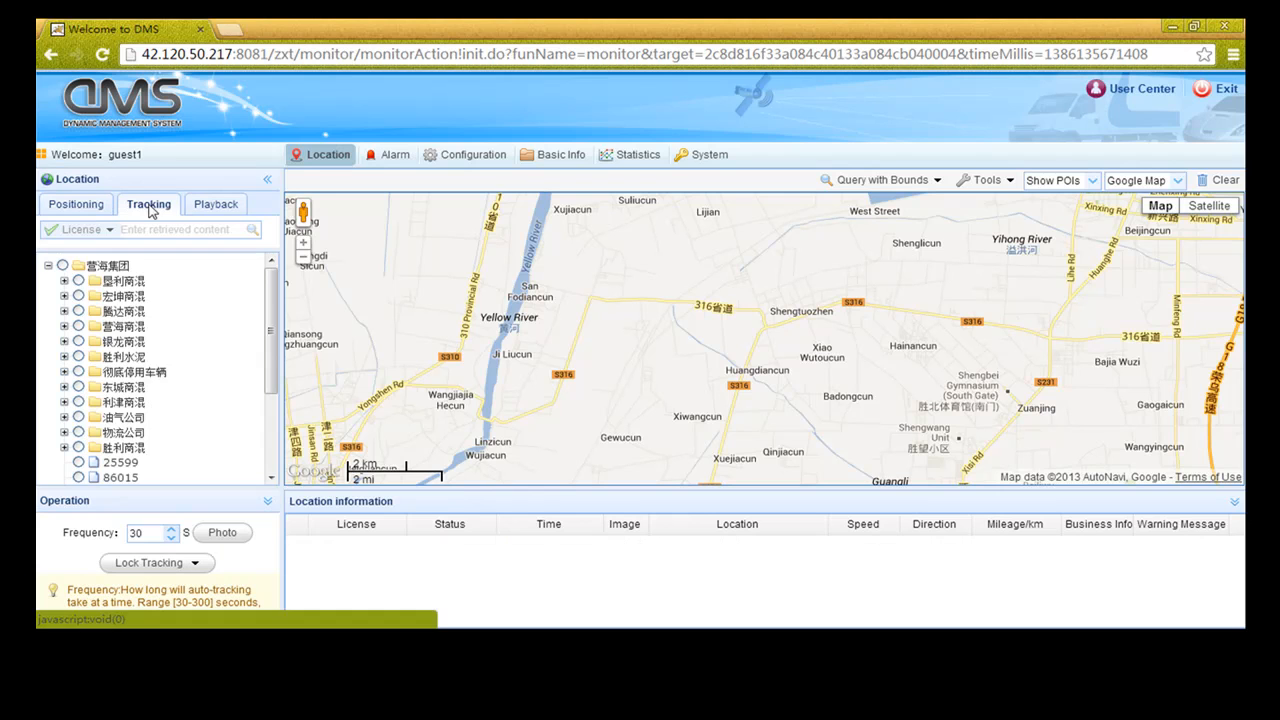
left_click(64, 281)
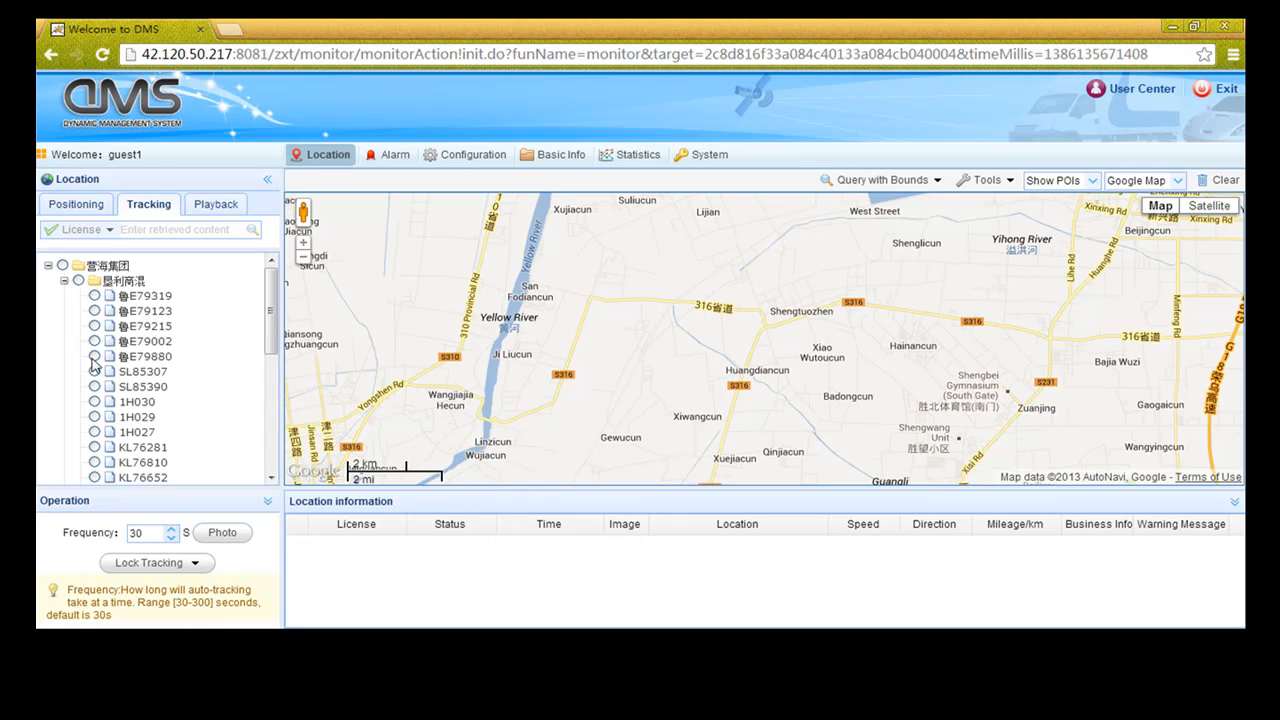
left_click(158, 566)
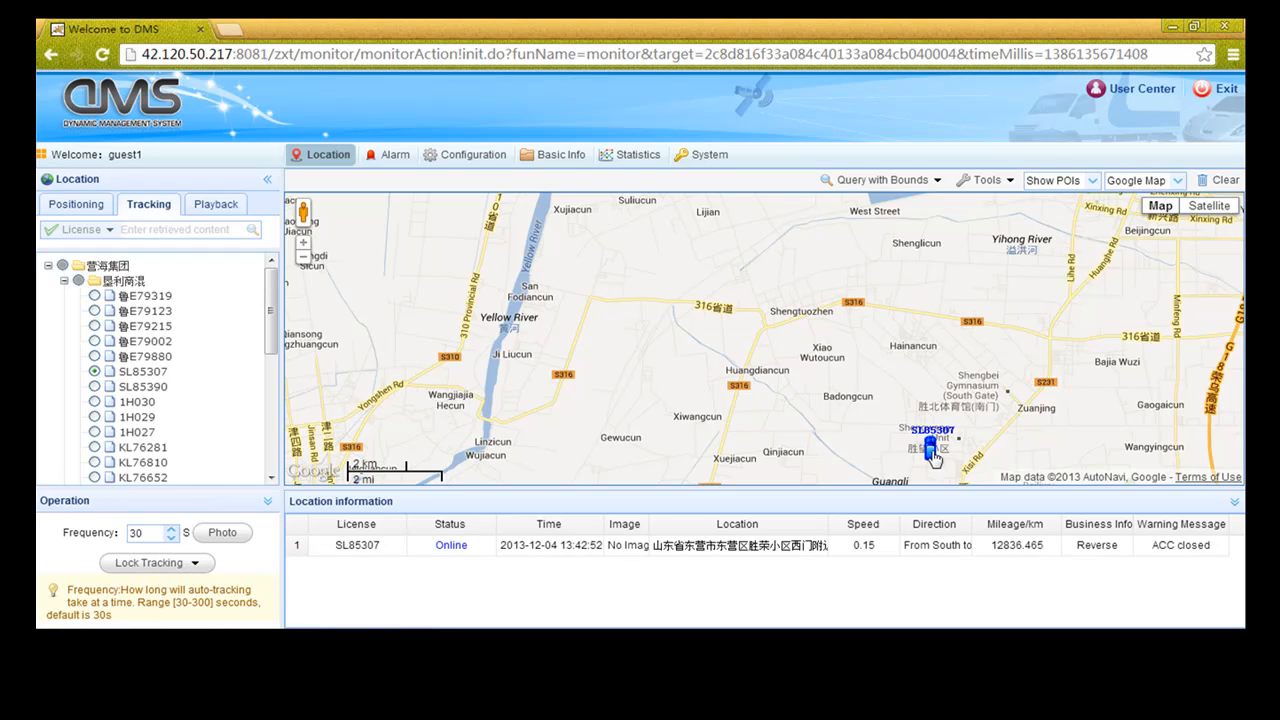
left_click_drag(970, 455, 862, 350)
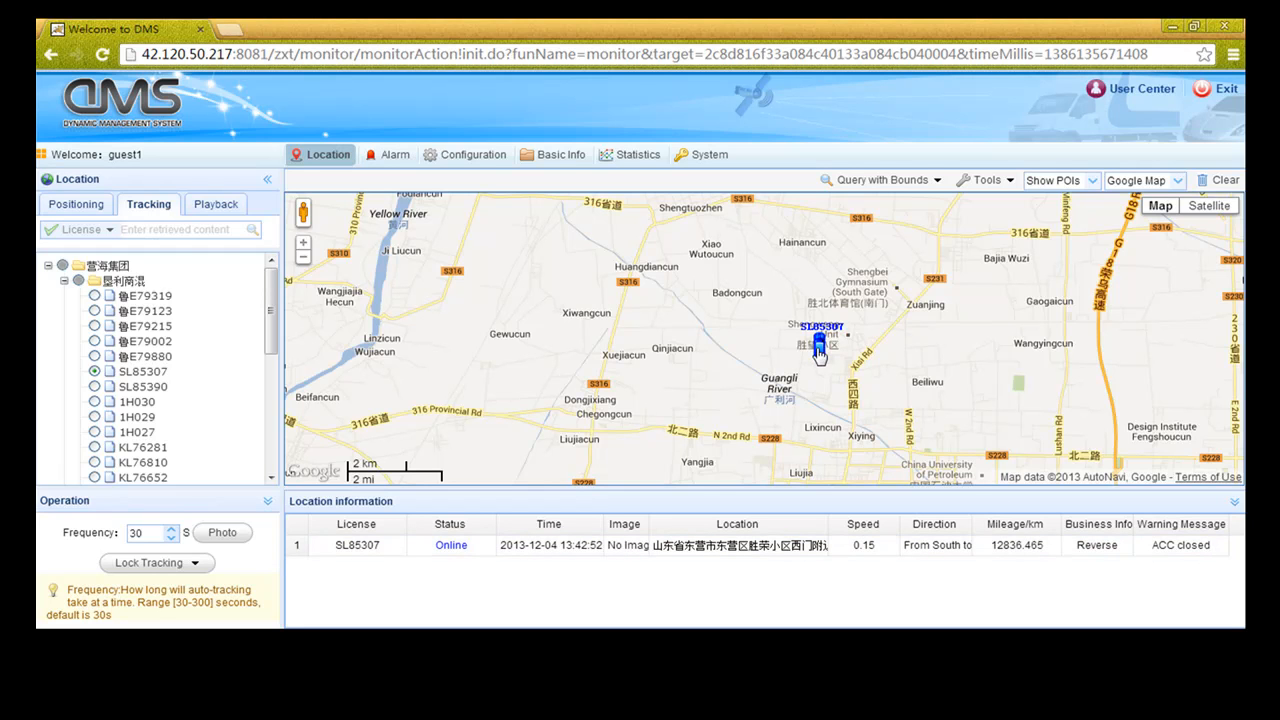
Open SL85307's location details and zoom the map to street level around it
left_click(819, 348)
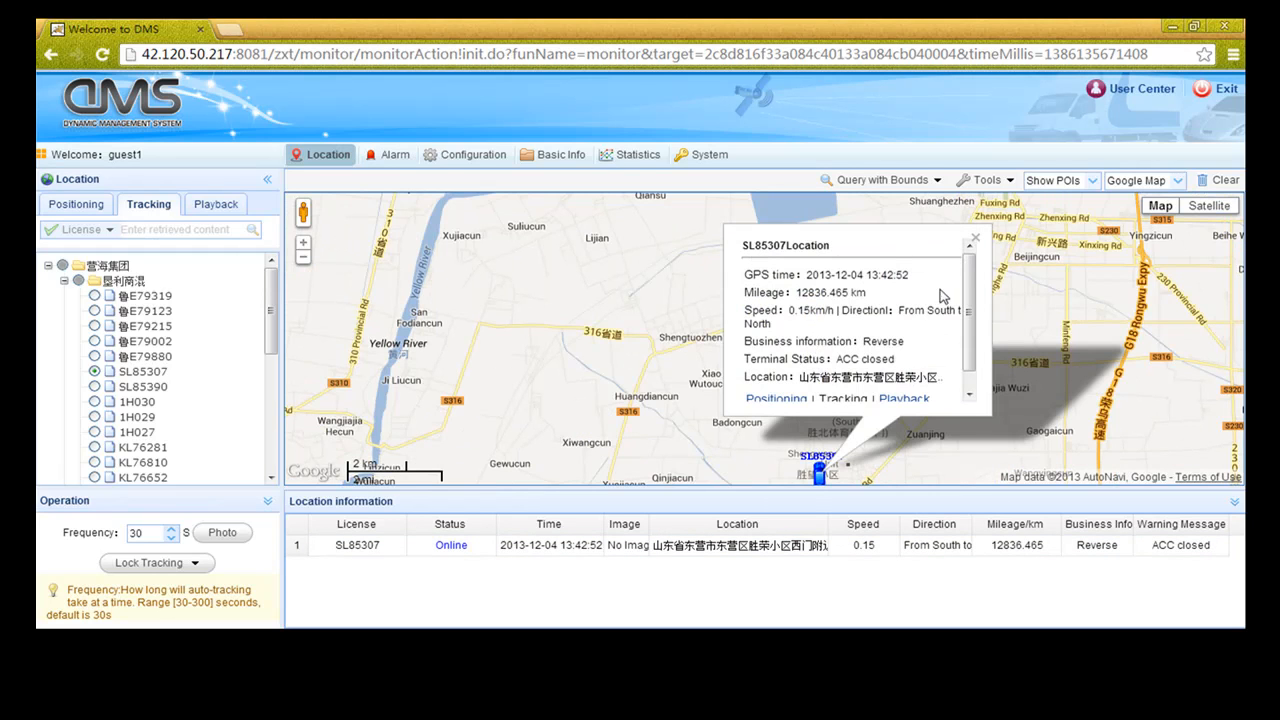
left_click_drag(971, 290, 971, 324)
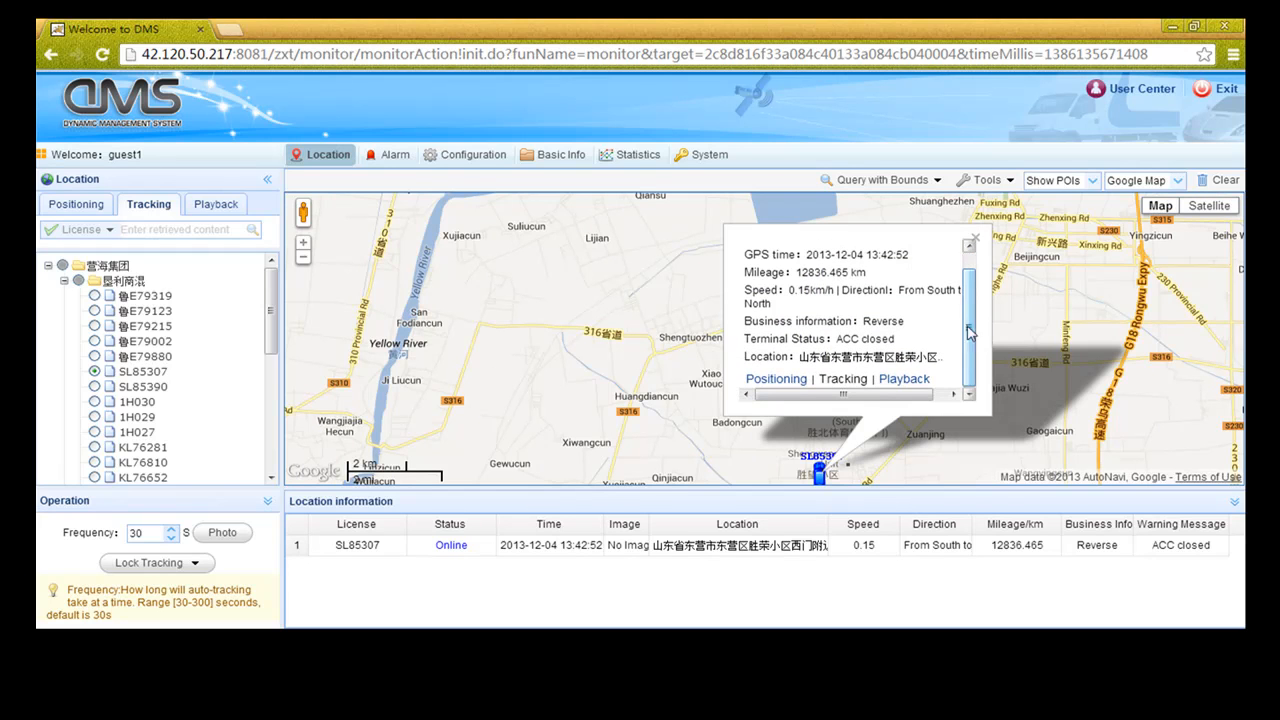
left_click(762, 382)
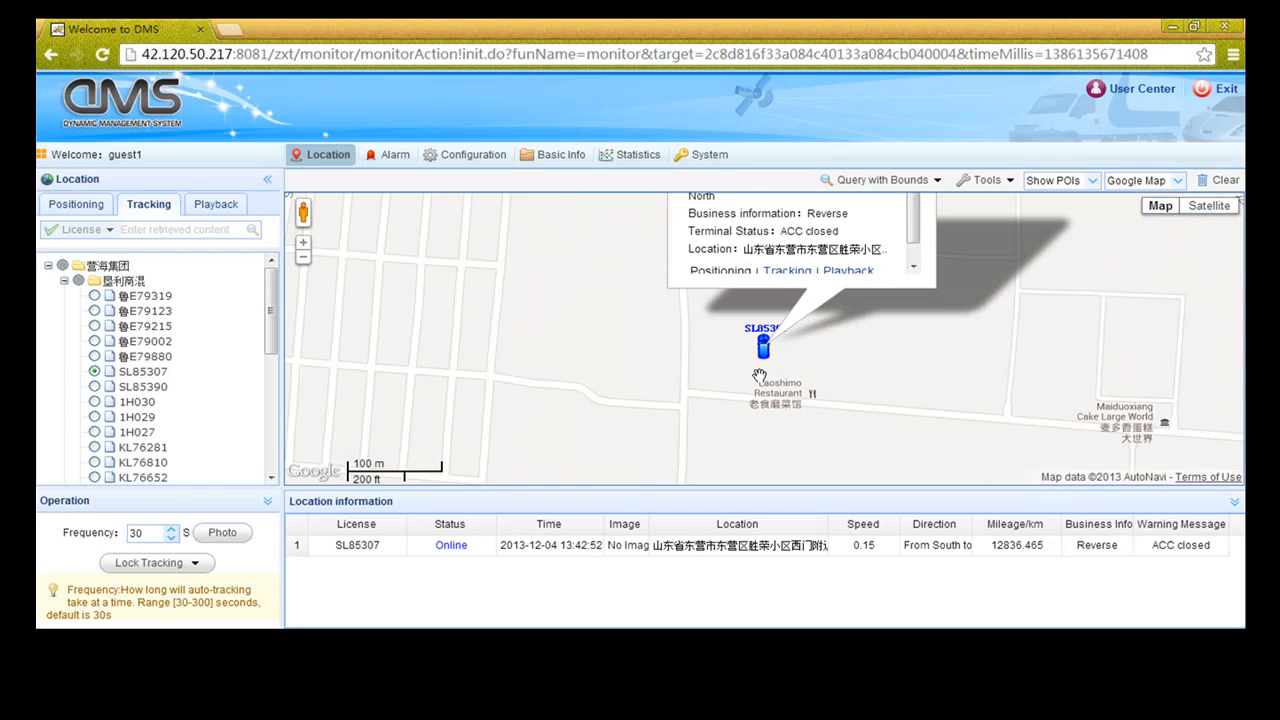
mouse_move(703, 320)
left_mouse_down()
mouse_move(688, 387)
mouse_move(665, 408)
left_mouse_up()
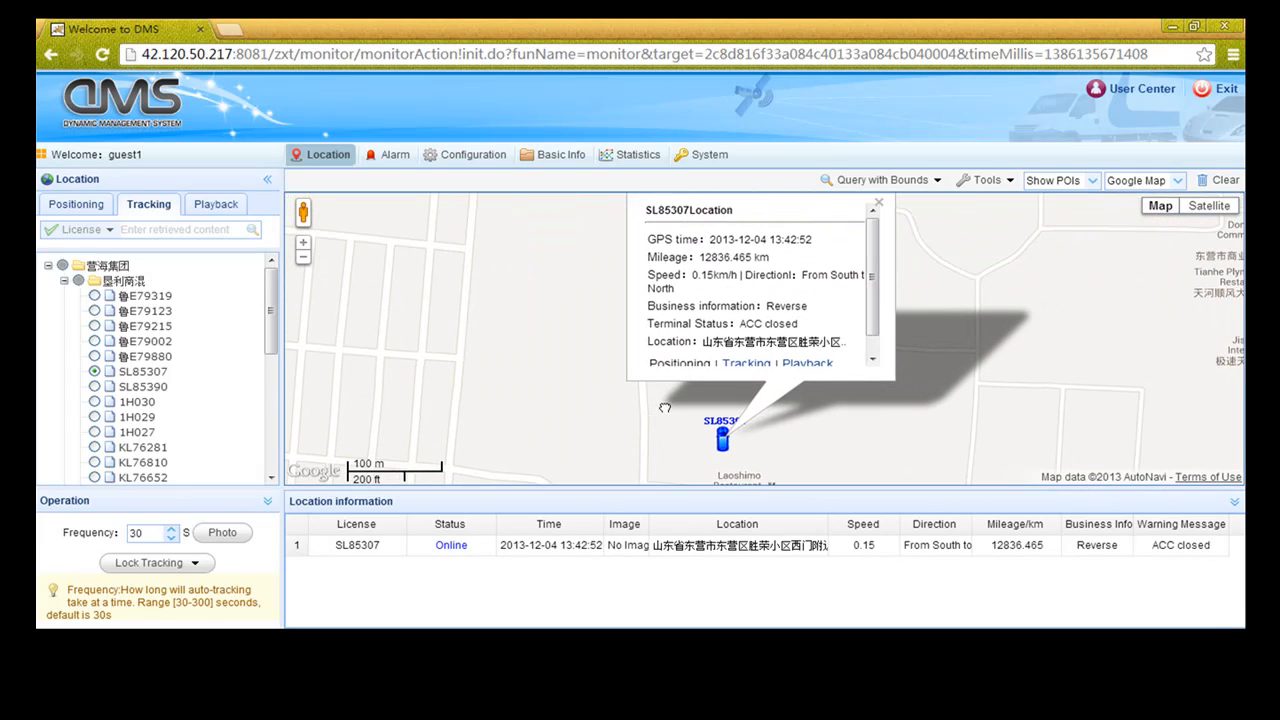
scroll(878, 304, "down", 2)
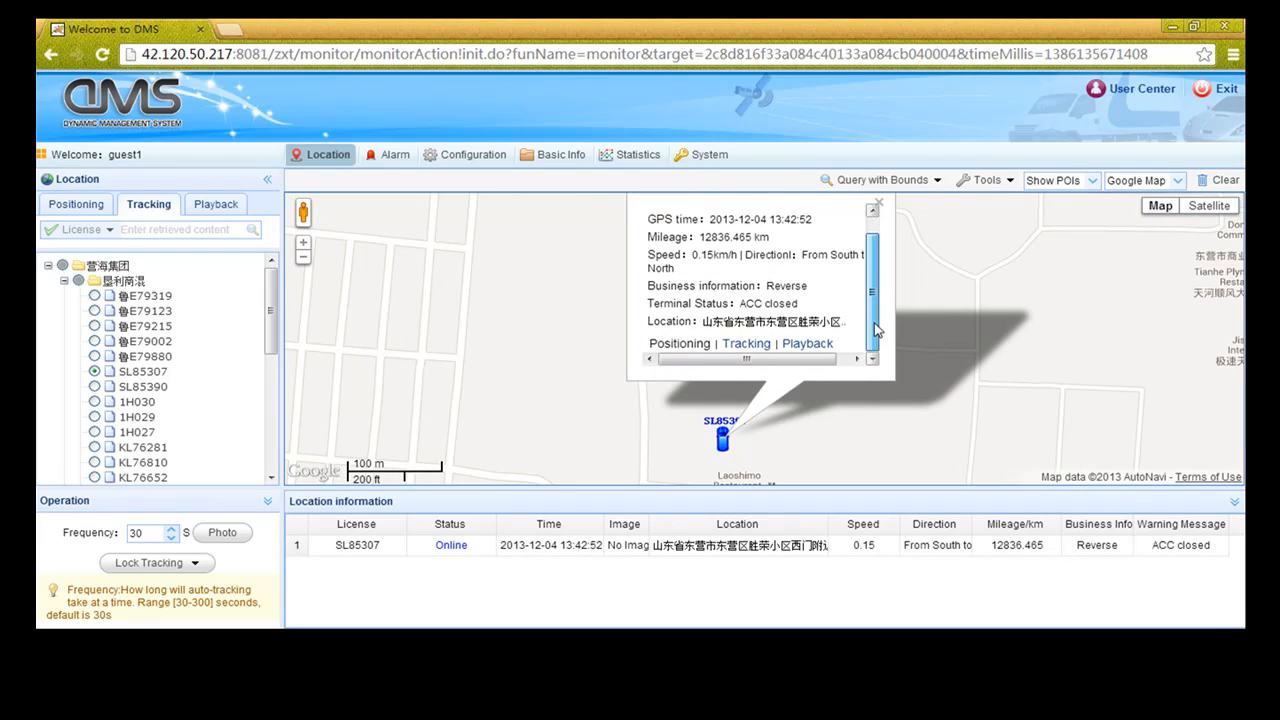
Request SL85307's playback with start and end dates picked as the 3rd, December 2013
left_click(807, 344)
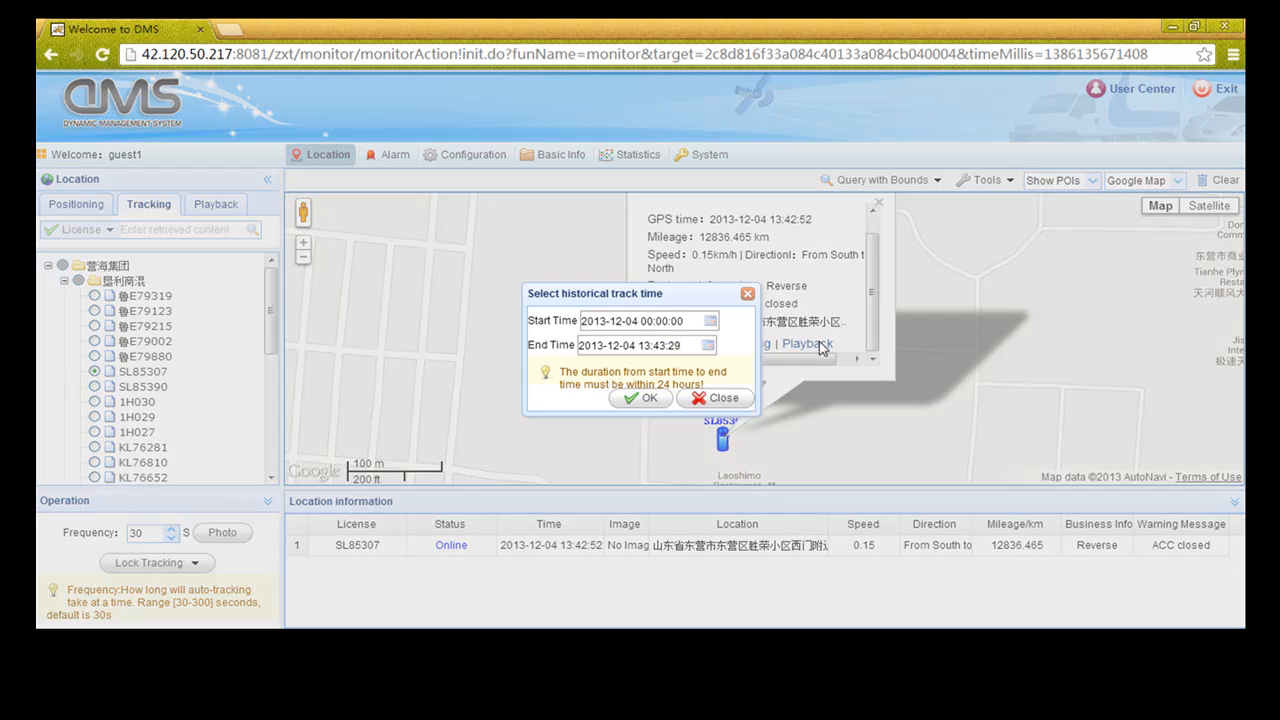
left_click(709, 321)
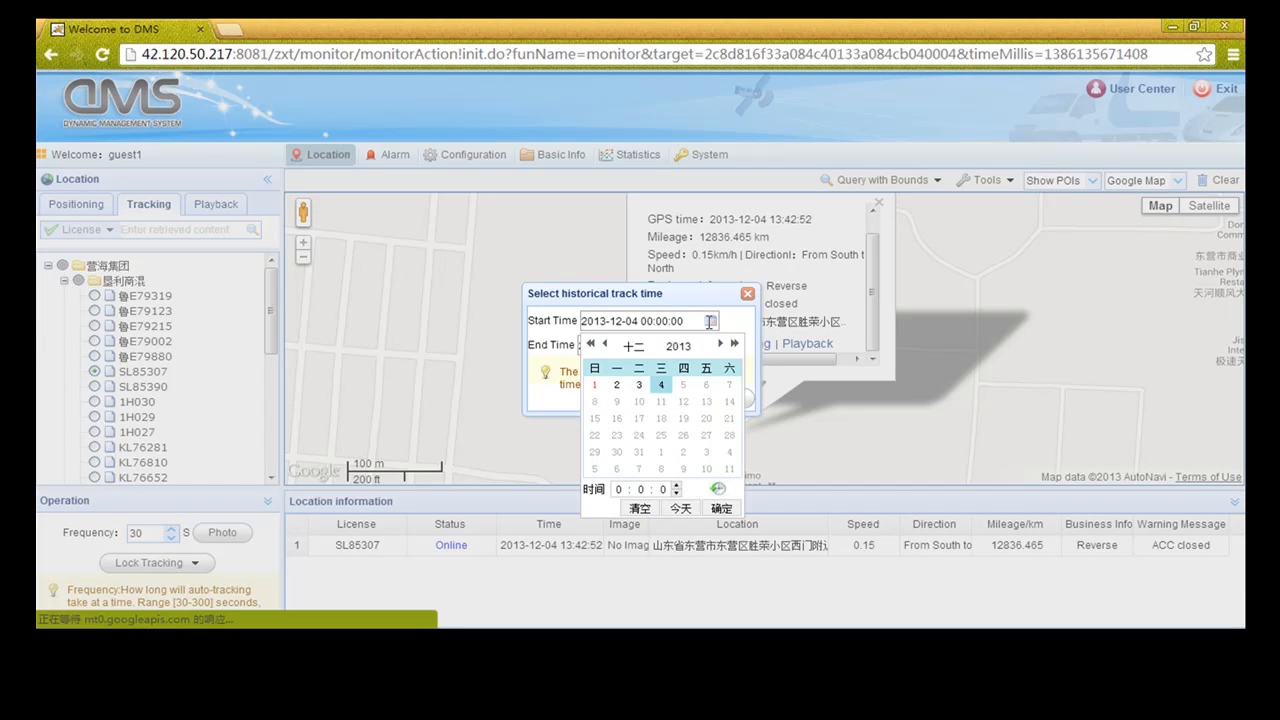
left_click(640, 386)
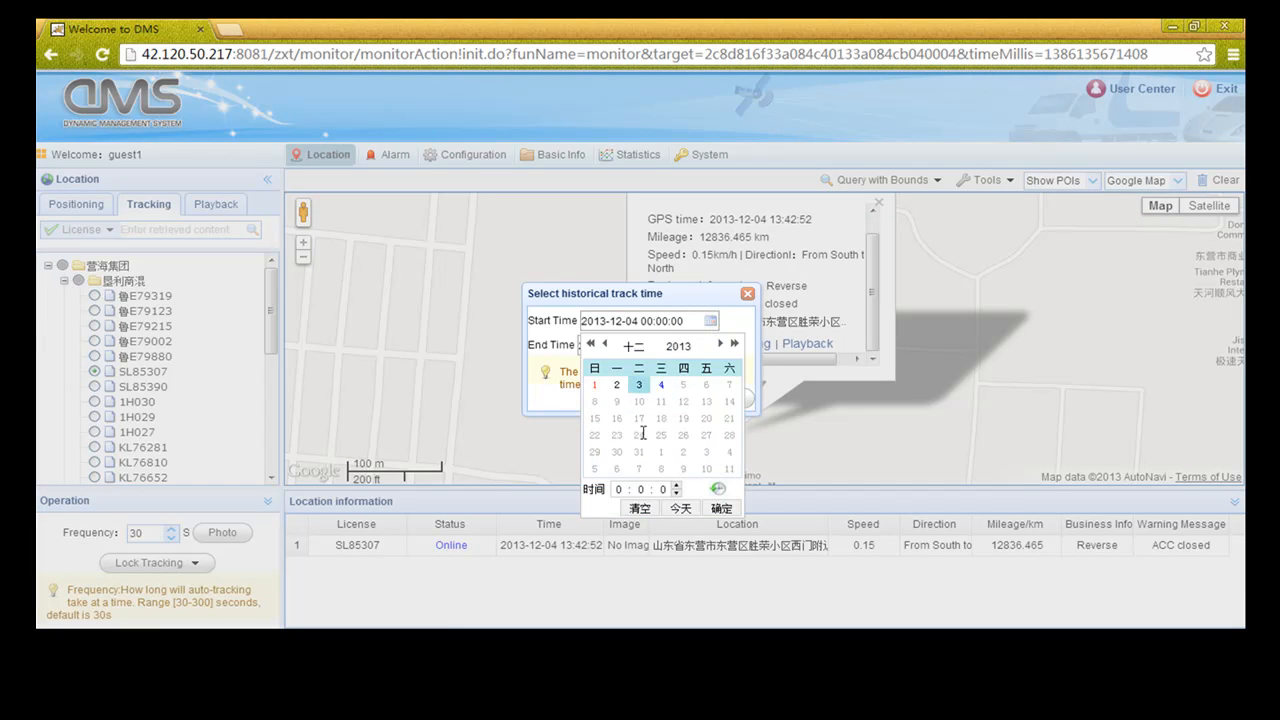
left_click(721, 510)
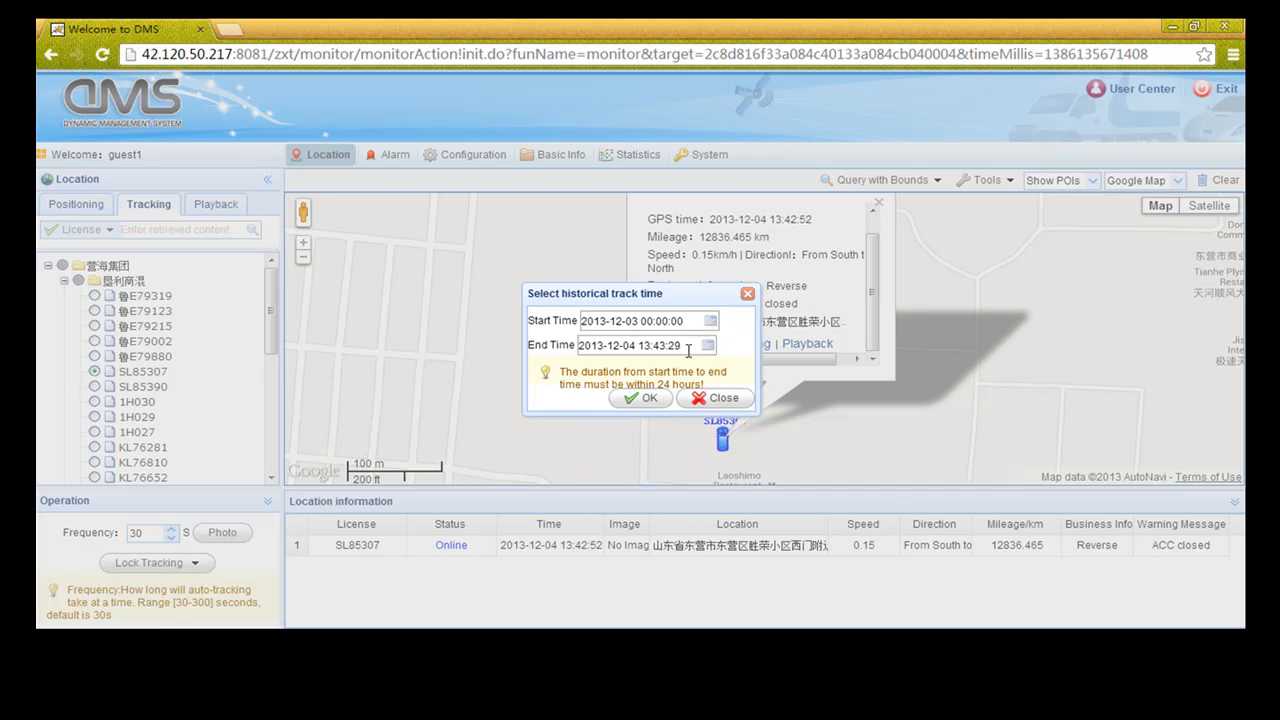
left_click(708, 345)
left_click(640, 410)
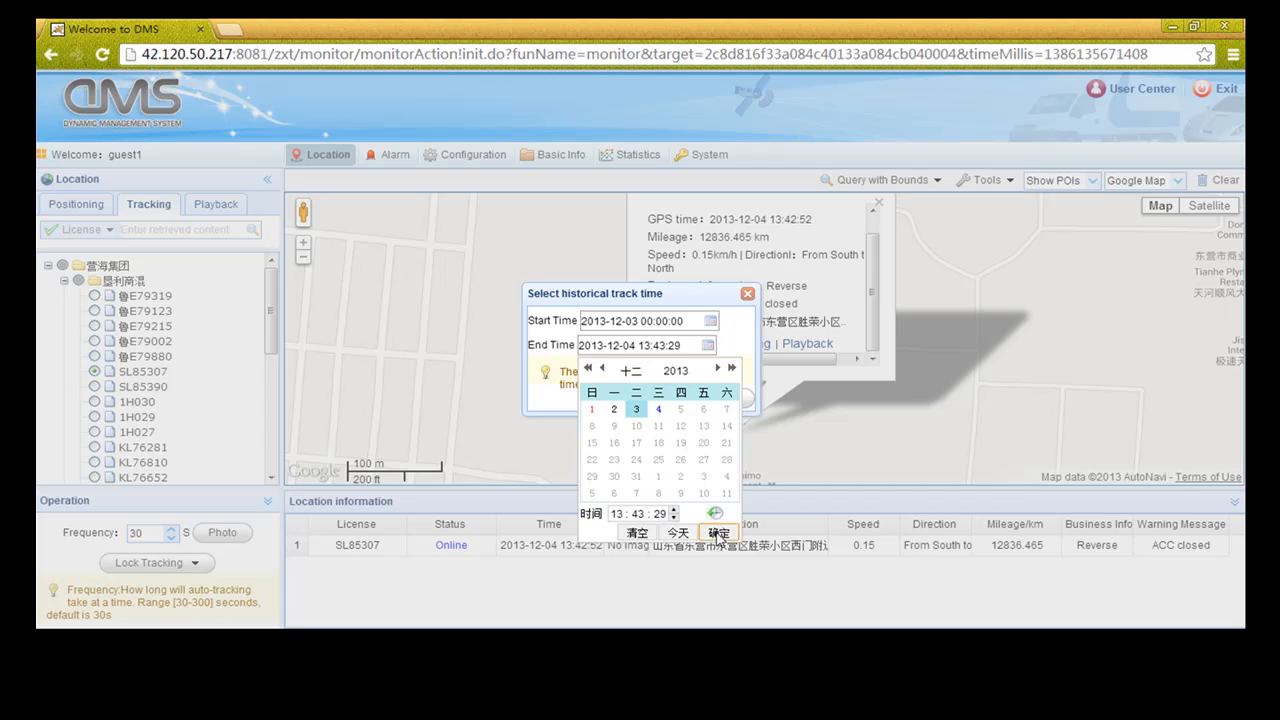
left_click(719, 533)
left_click(645, 398)
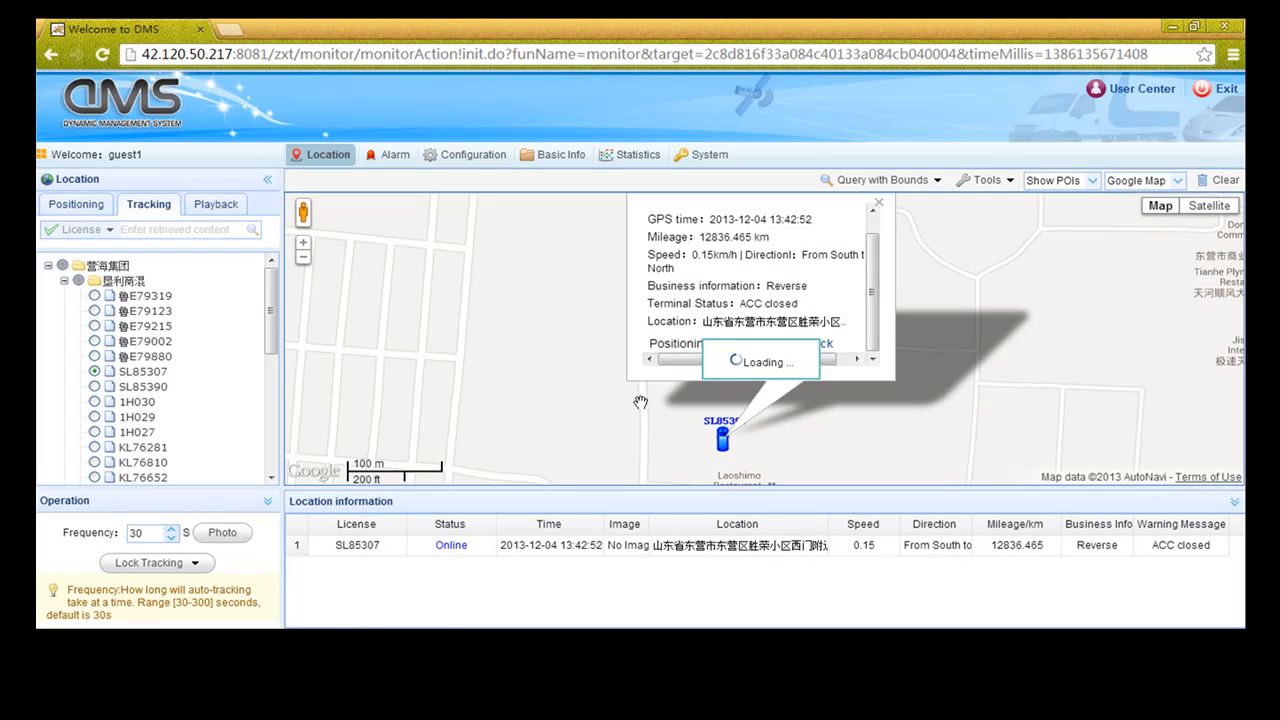
Close SL85307's location details and pan the map to reveal the whole route
left_click_drag(747, 273, 785, 392)
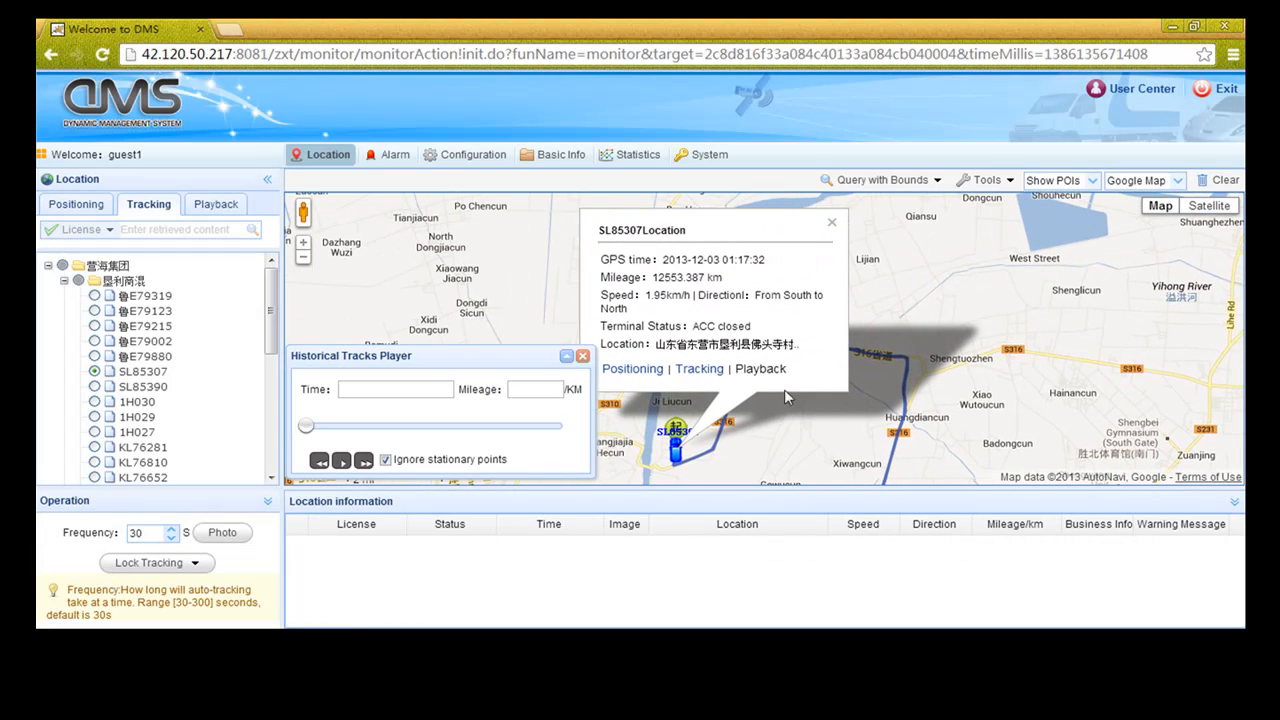
left_click(833, 229)
mouse_move(860, 366)
left_mouse_down()
mouse_move(784, 210)
mouse_move(848, 242)
left_mouse_up()
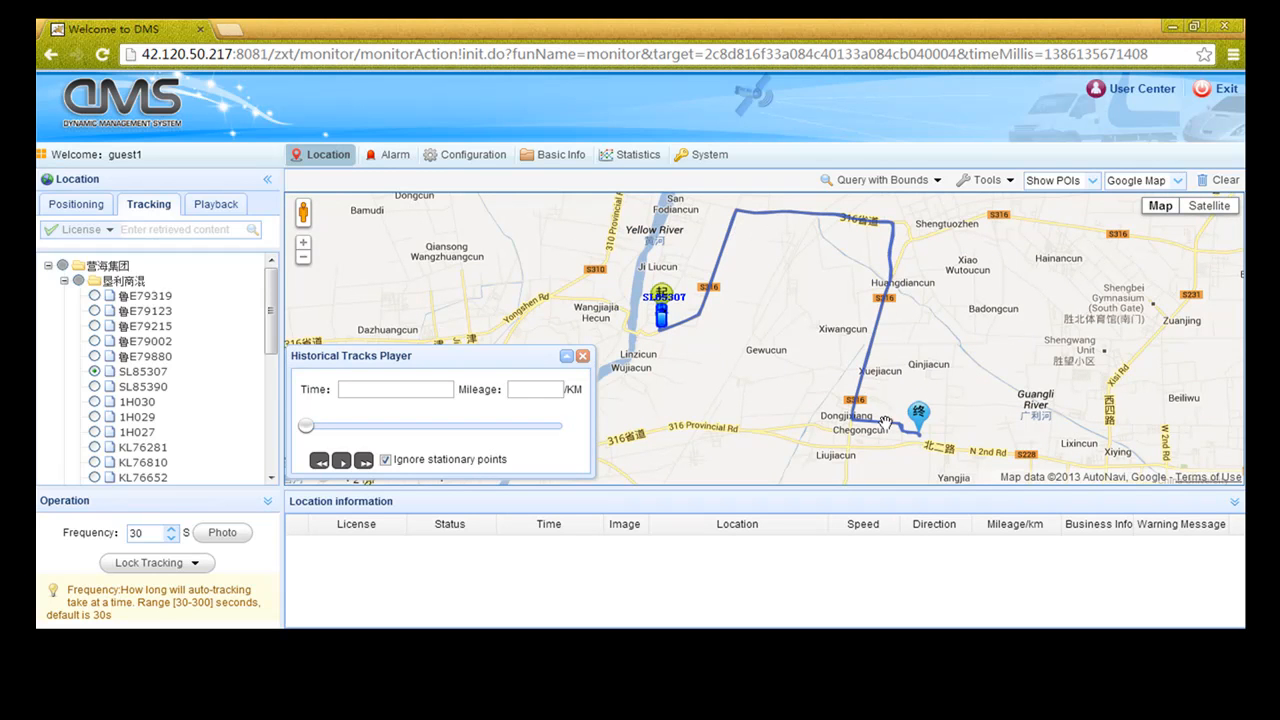
Play the route, drag the slider ahead twice, then close the Historical Tracks Player
left_click(342, 462)
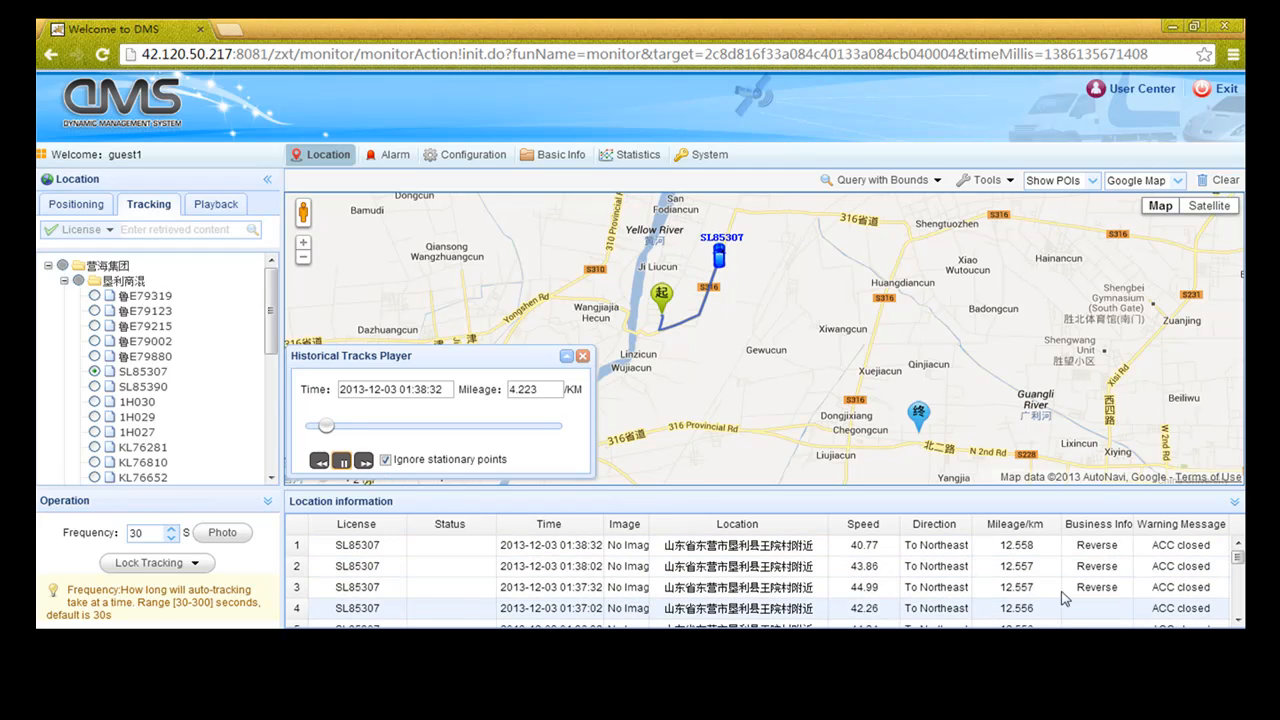
left_click_drag(1240, 564, 1241, 609)
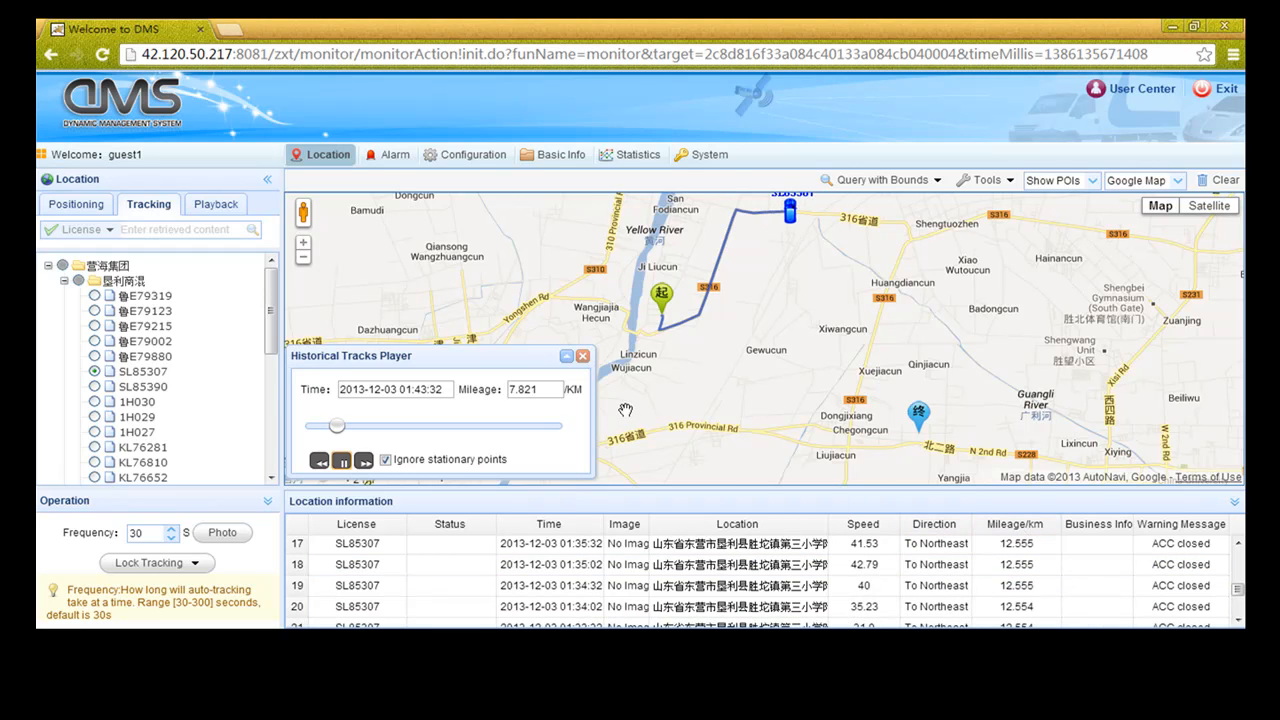
left_click_drag(340, 428, 396, 437)
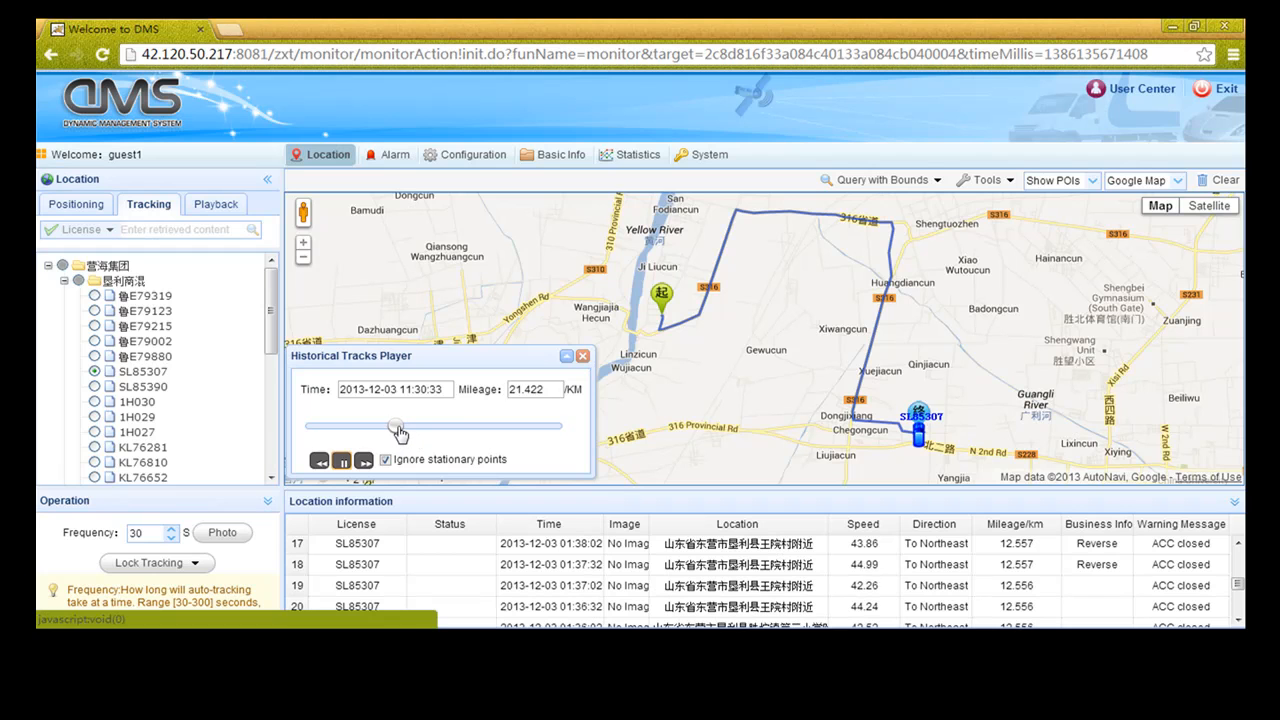
left_click_drag(398, 430, 448, 436)
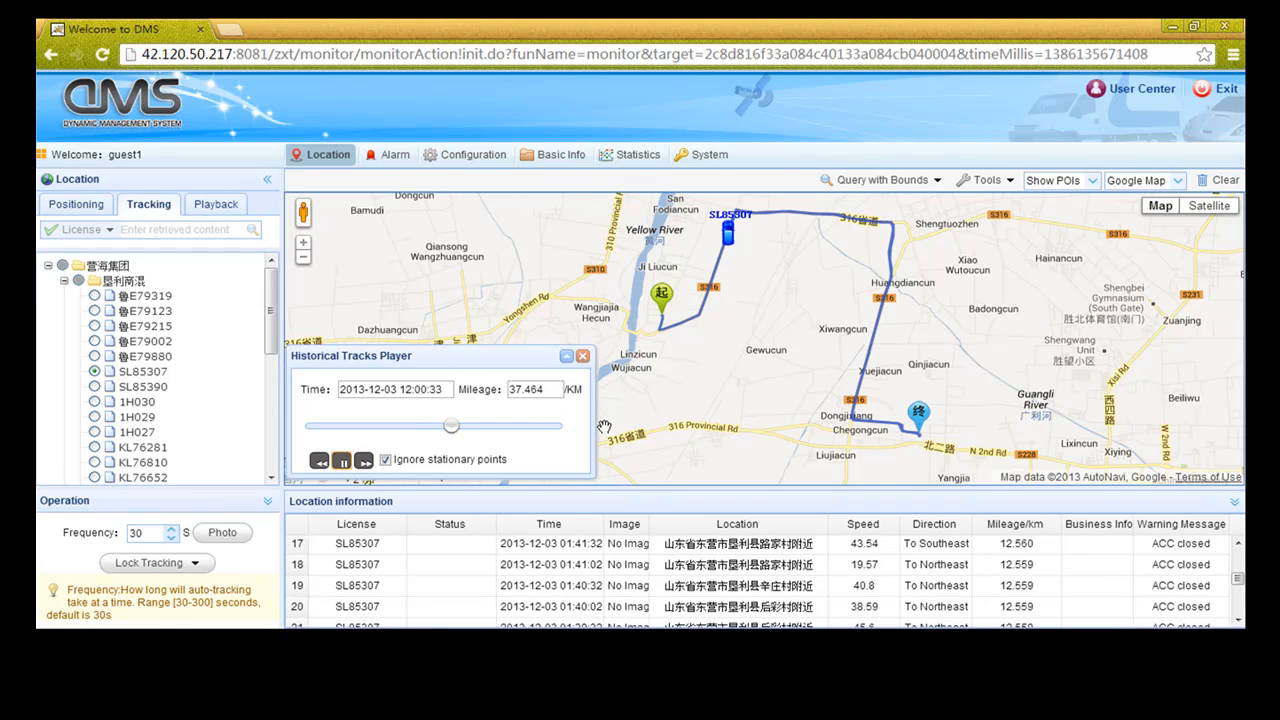
left_click(582, 356)
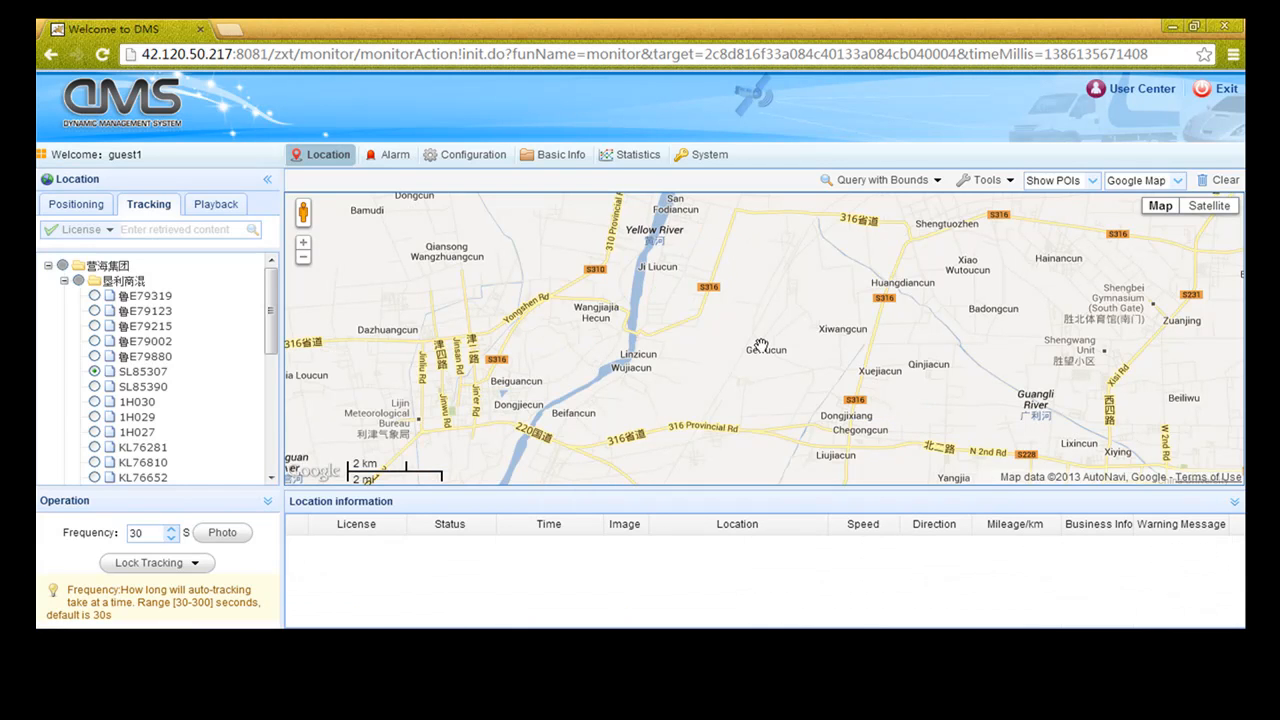
Query the Alarm List for 2013-12-01 to 2013-12-04, returning 7893 Undealt records
left_click_drag(765, 345, 704, 352)
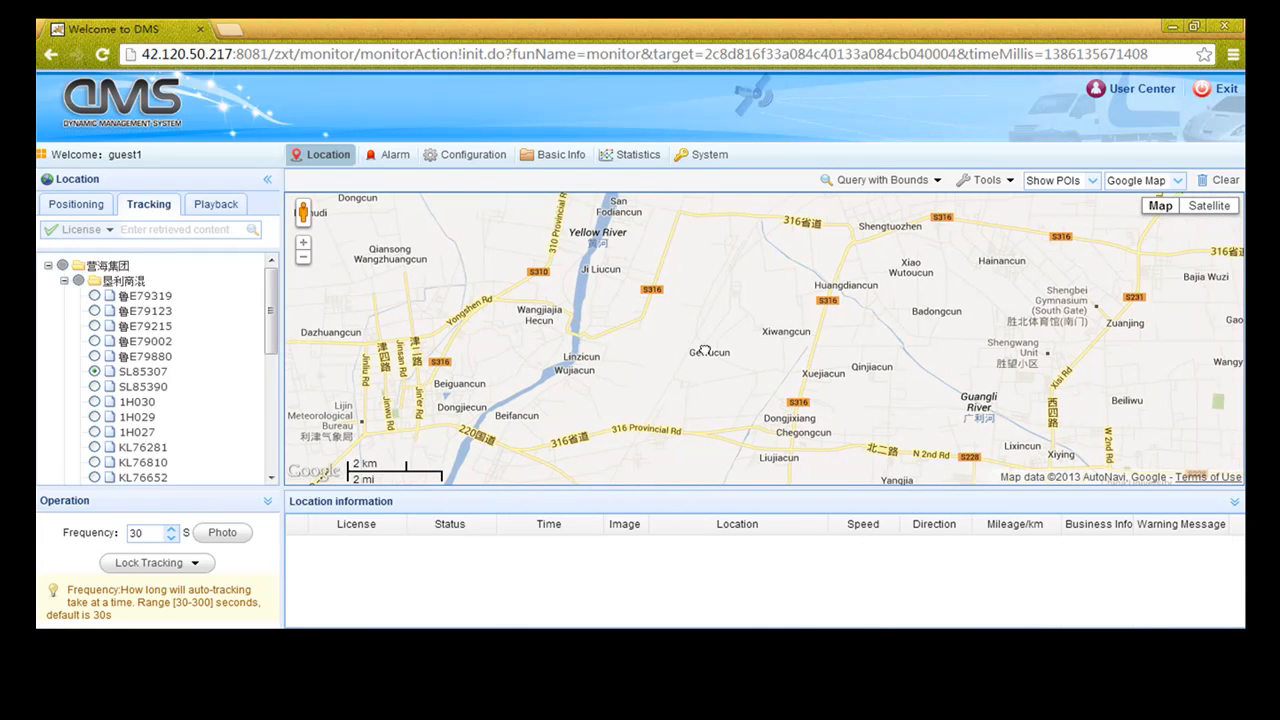
left_click(389, 155)
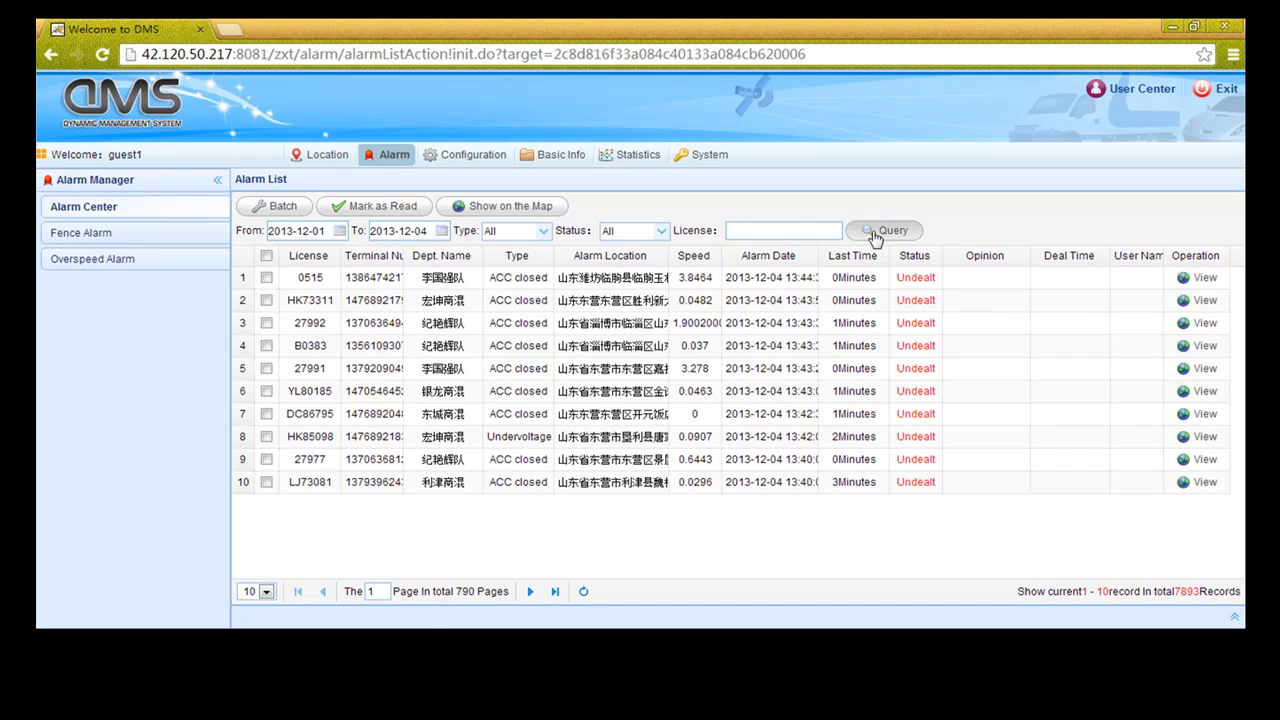
left_click(866, 235)
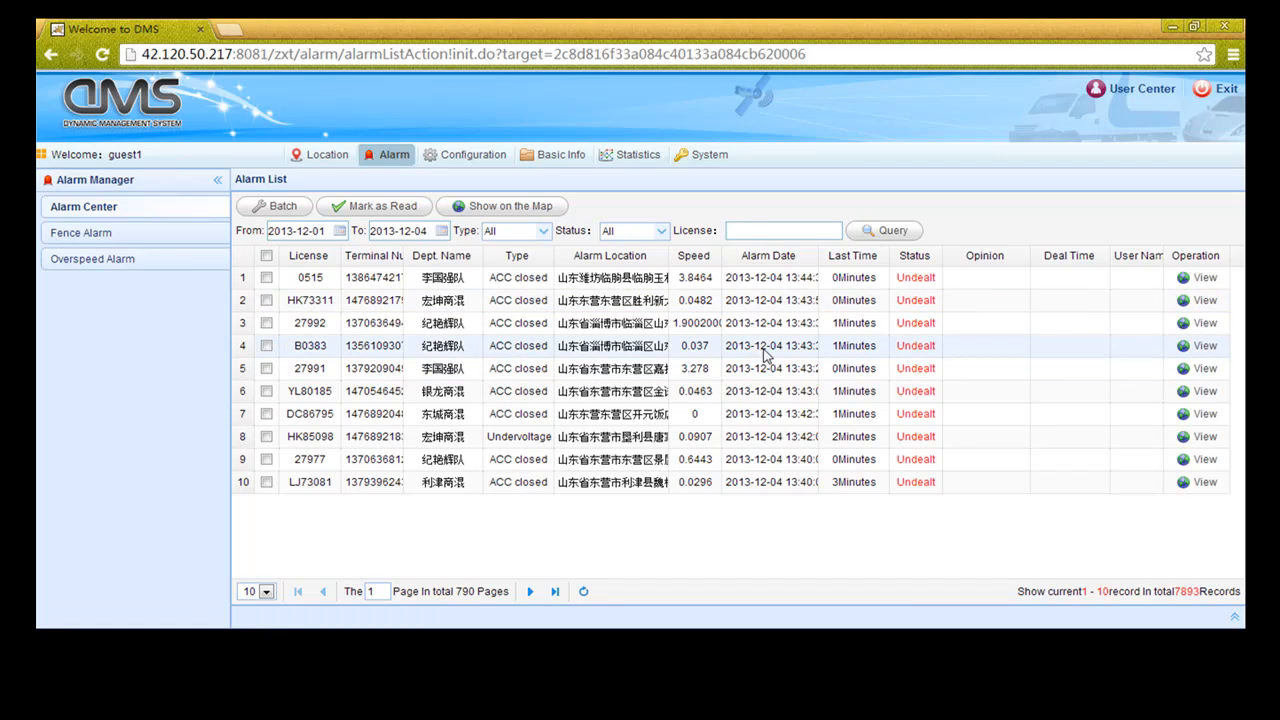
Filter the alarm list by license 0515 to get its 72 records
left_click(747, 230)
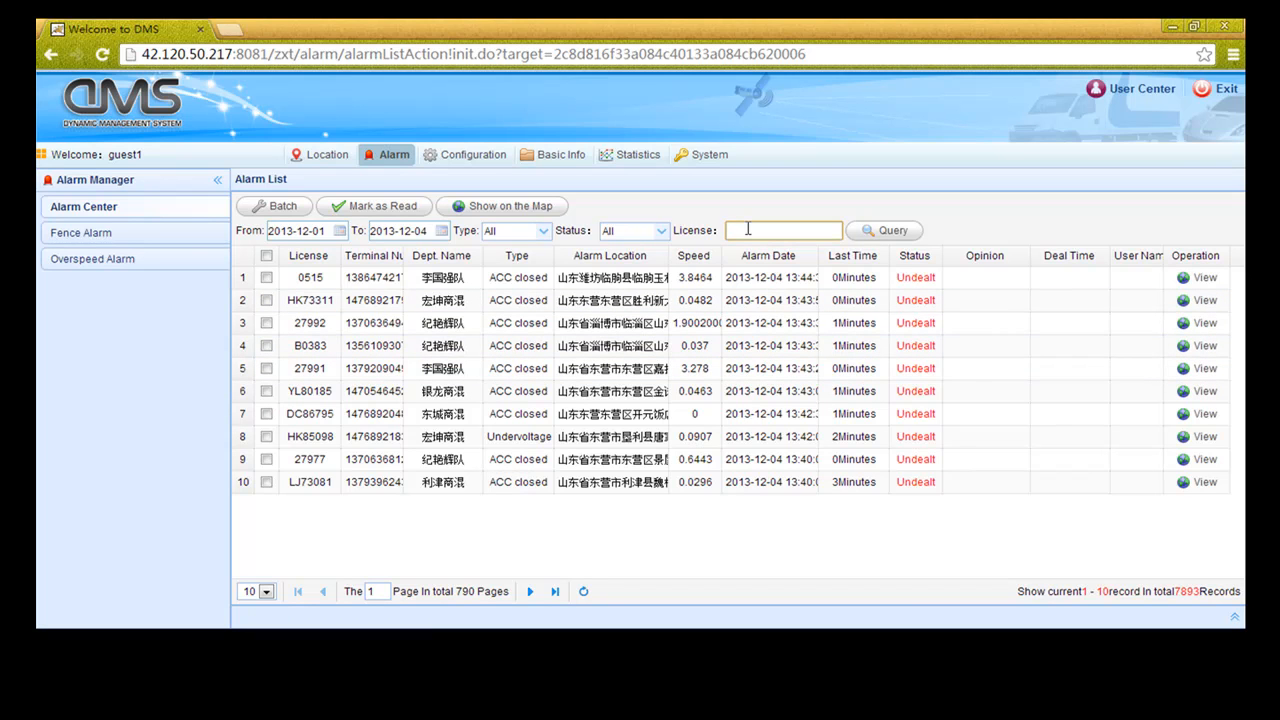
type("0515")
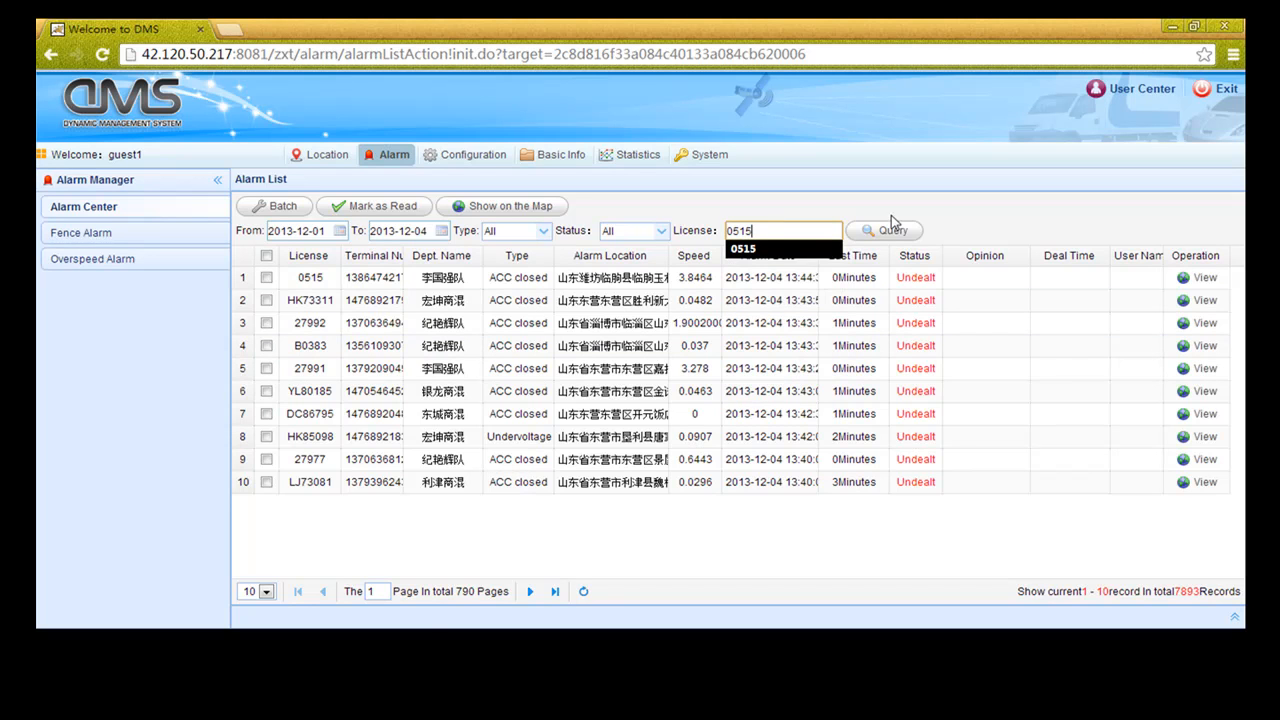
left_click(890, 232)
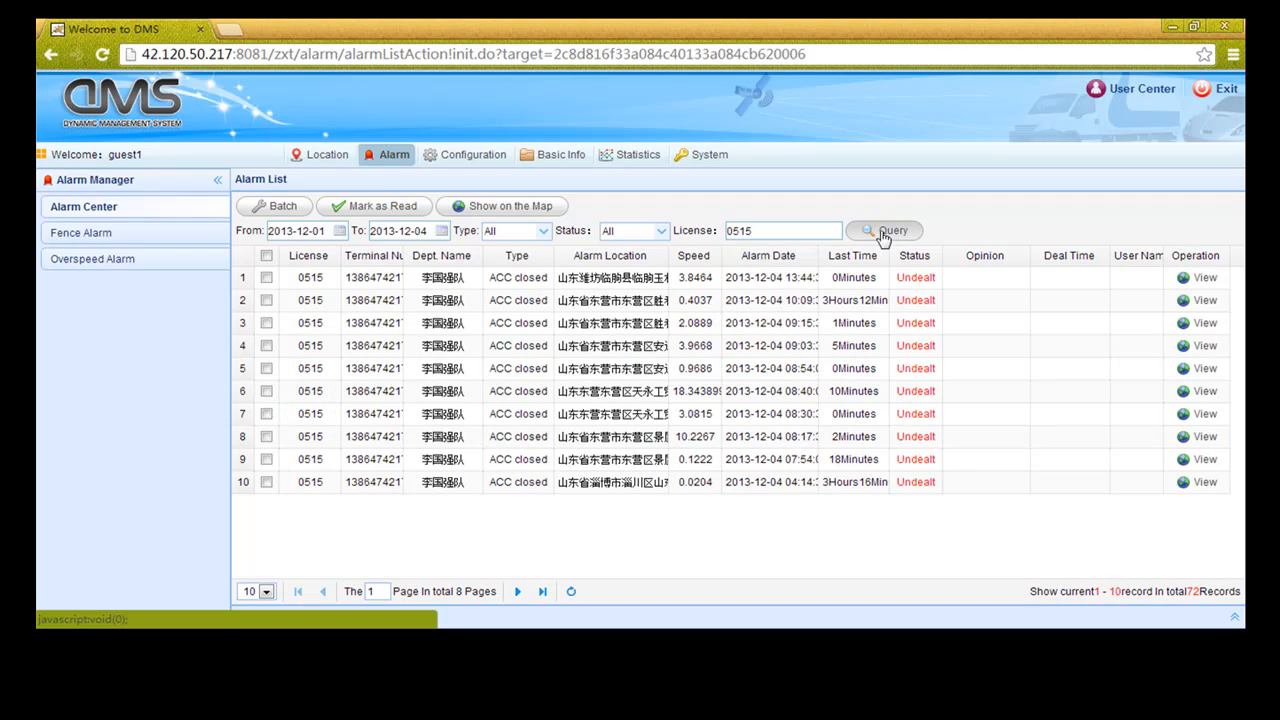
Map the first 0515 ACC closed alarm in Linqu county, viewing then closing its marker details
left_click(1205, 280)
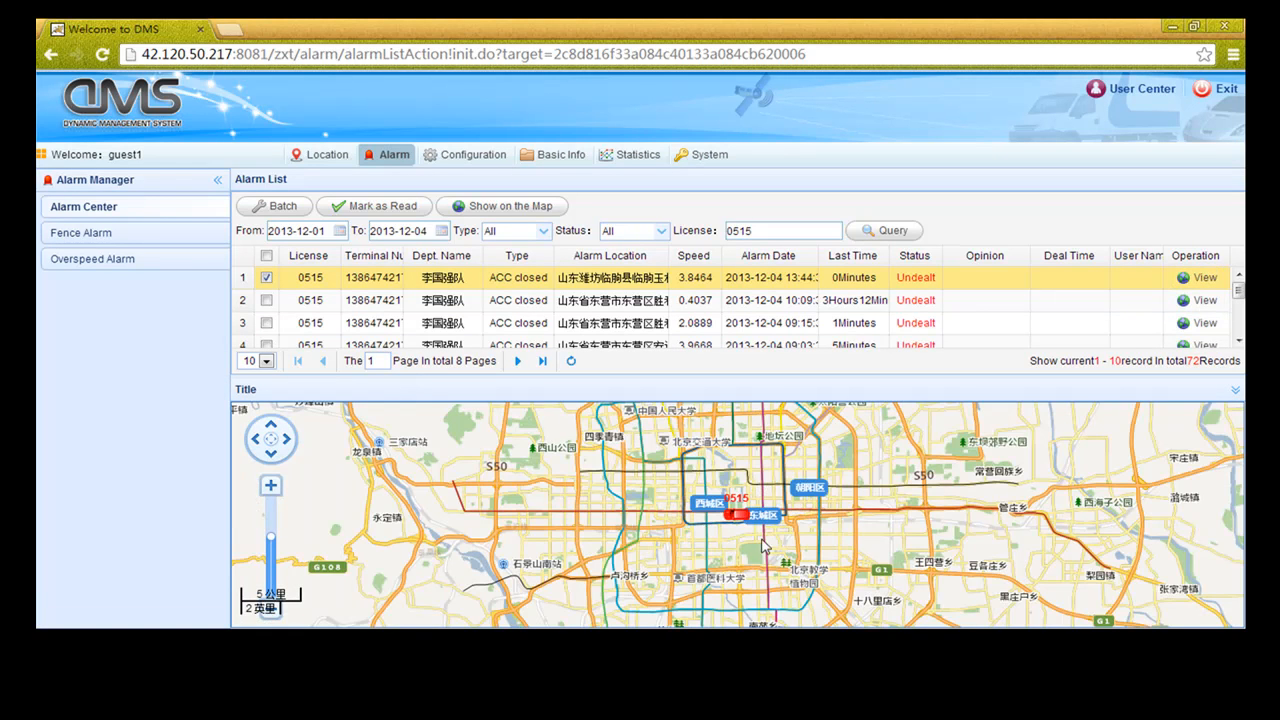
left_click(740, 494)
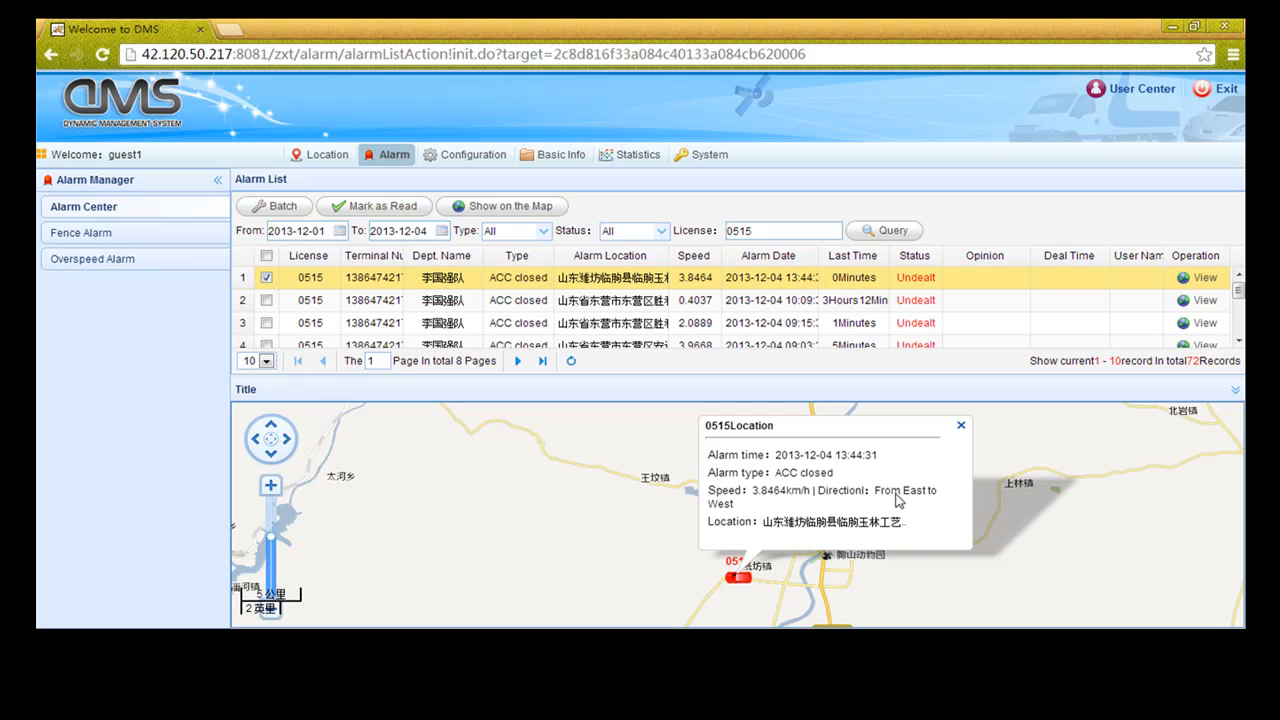
left_click(961, 428)
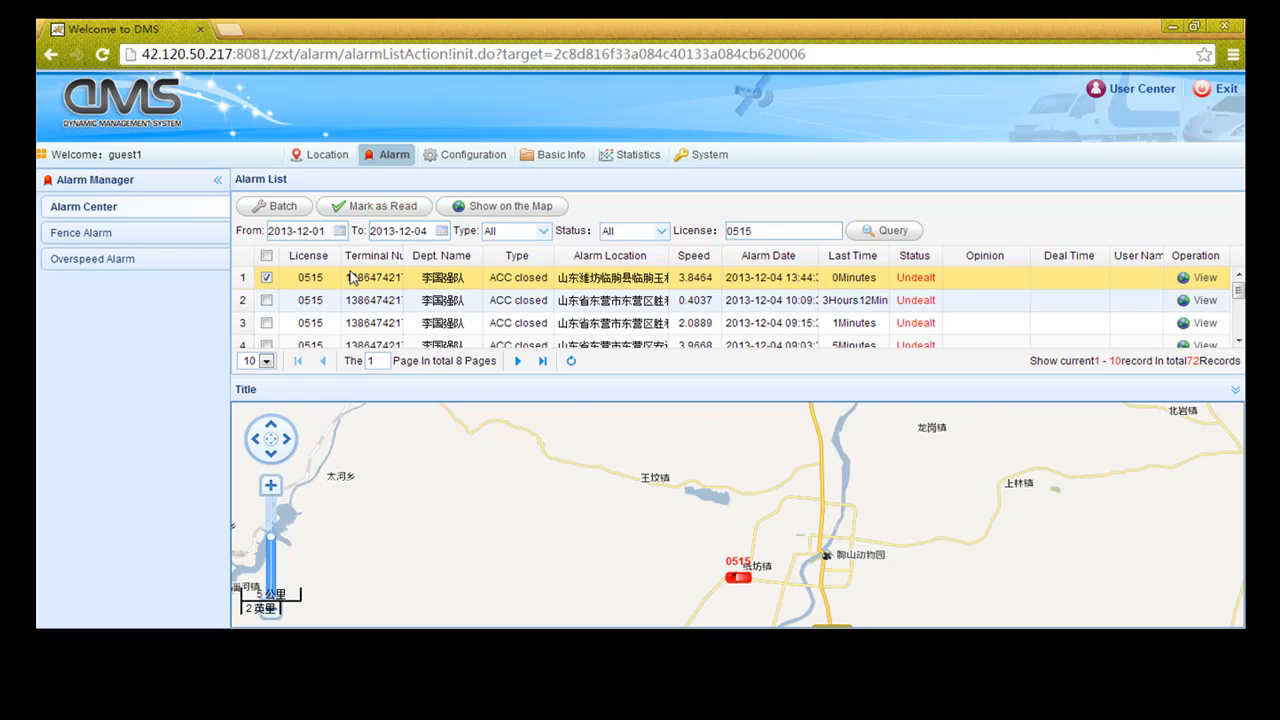
Process vehicle 0515's checked ACC closed alarm with opinion 'test', then hide the map
left_click(282, 219)
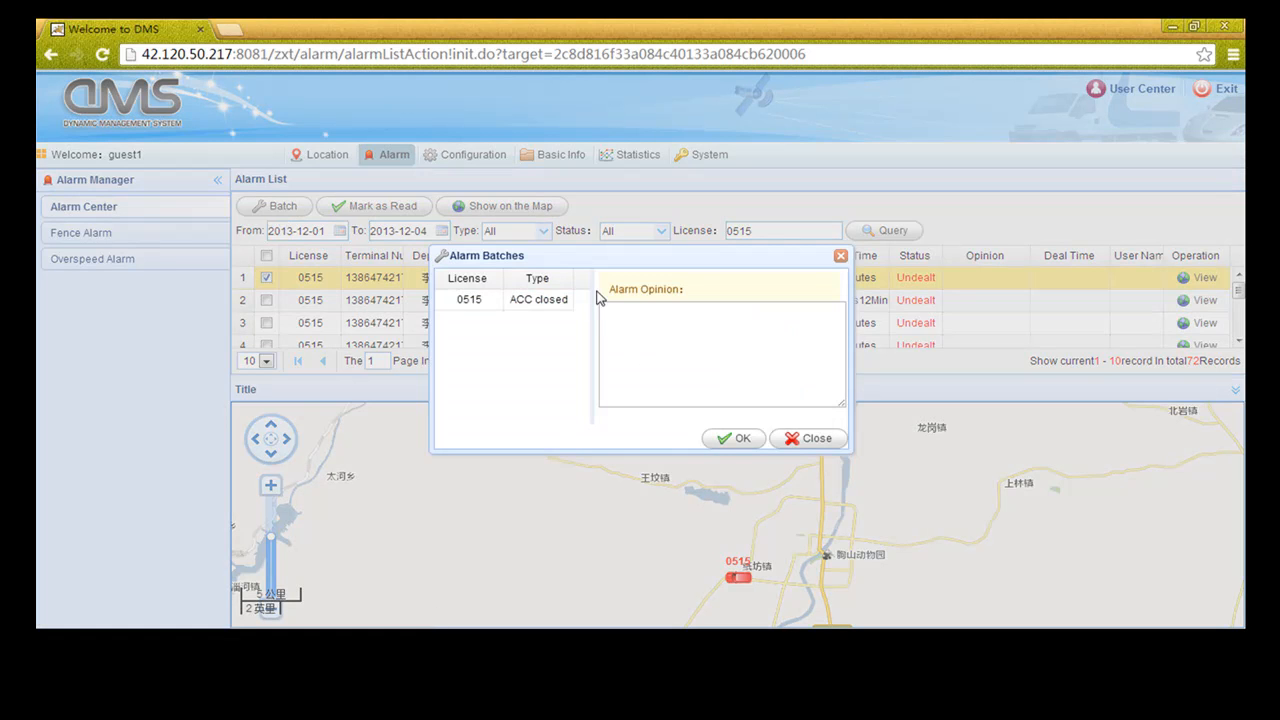
left_click(639, 324)
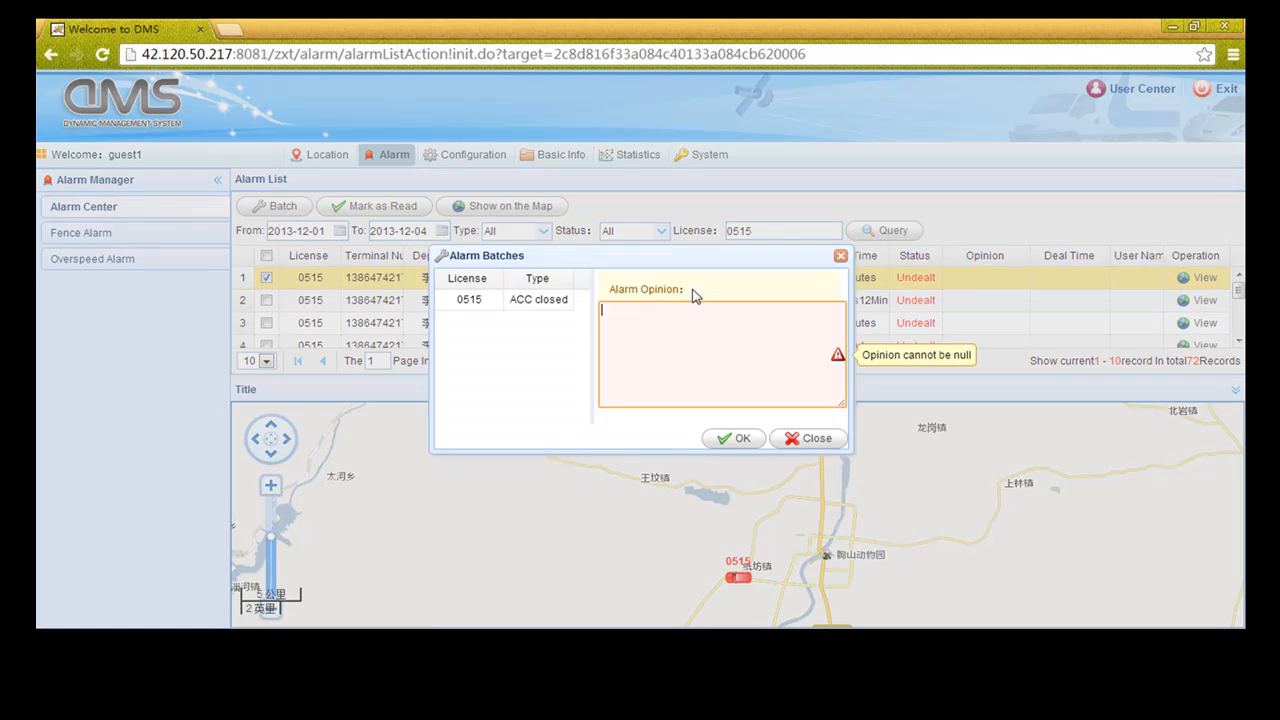
type("tes")
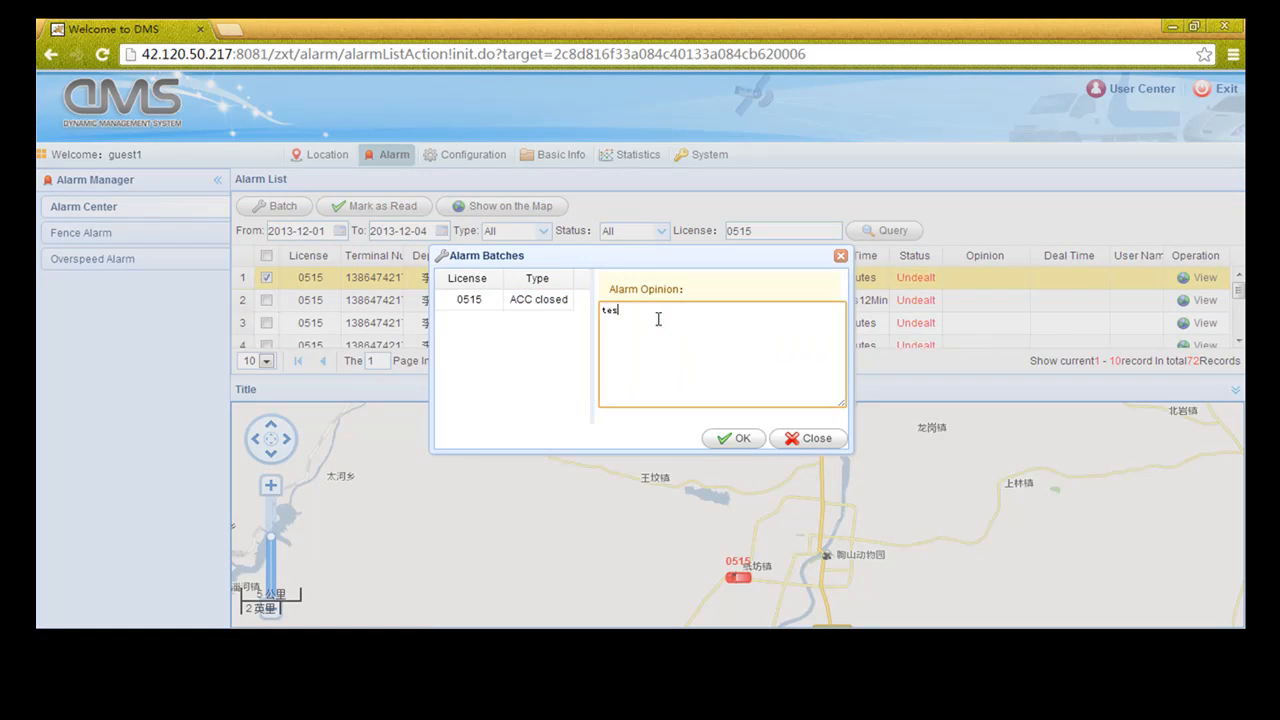
left_click(727, 437)
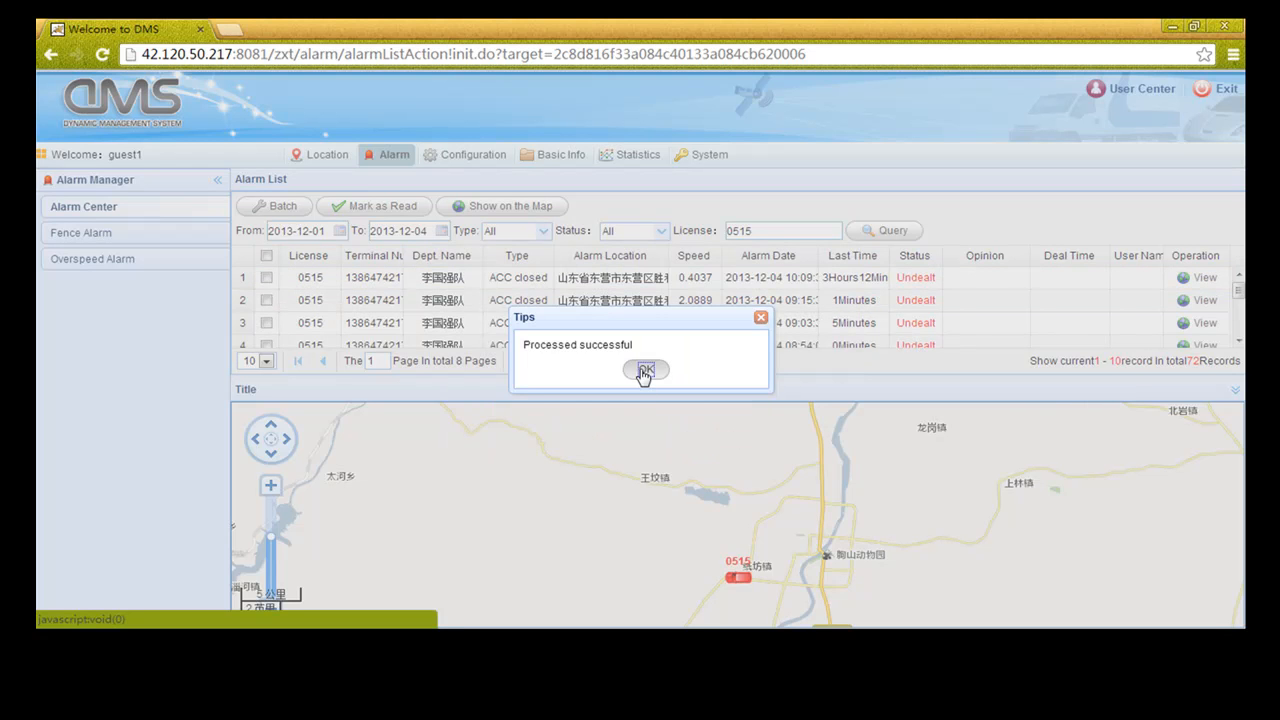
left_click(645, 370)
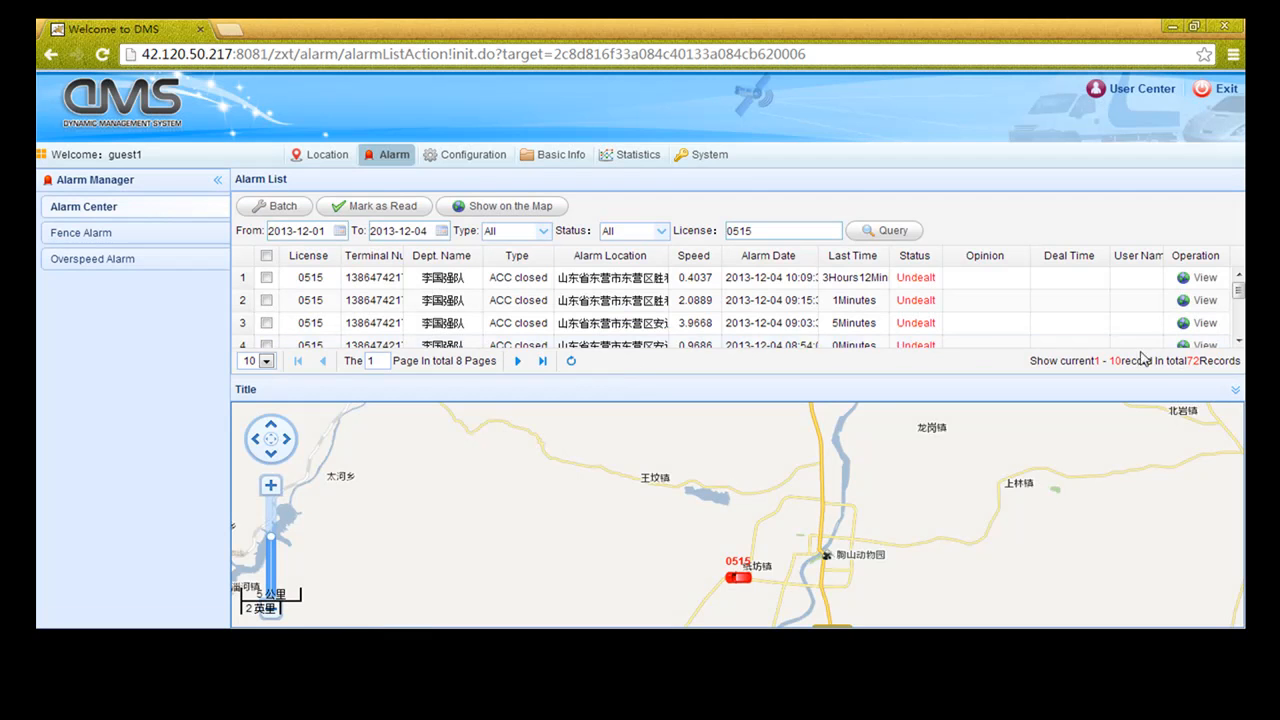
left_click(1235, 389)
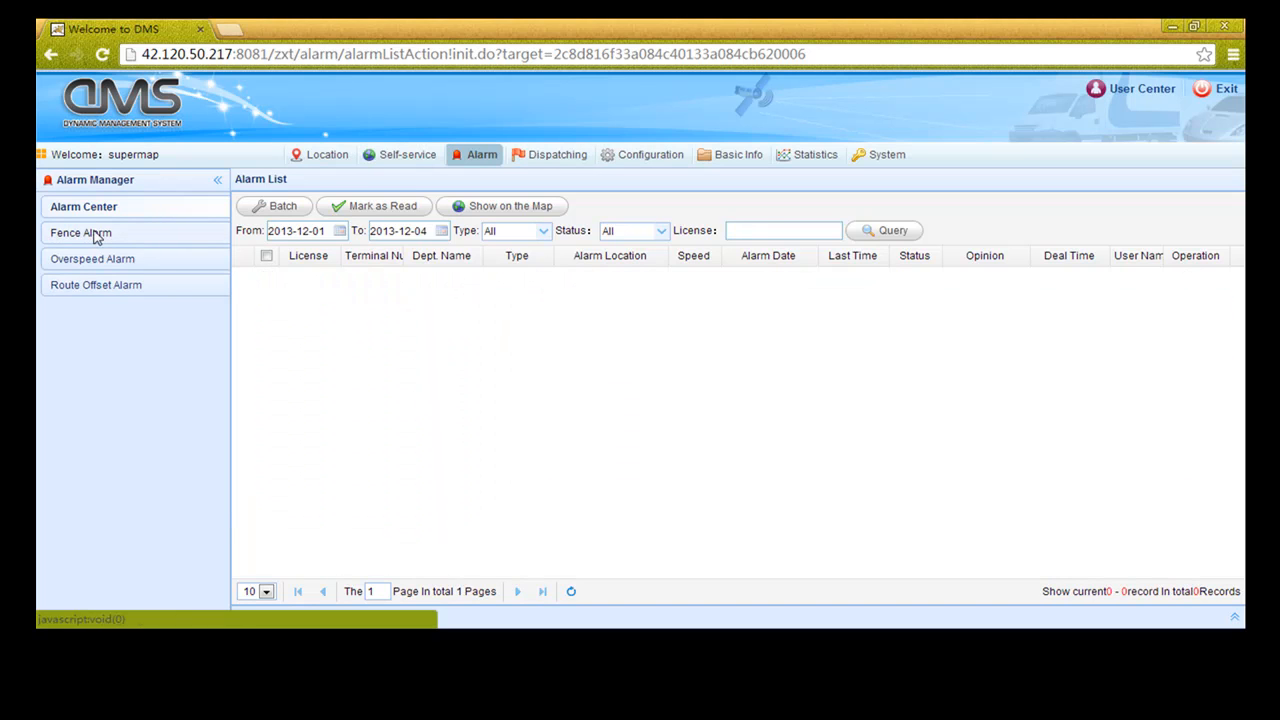
Open the Fence Alarm list and inspect TestFence on the map
left_click(97, 234)
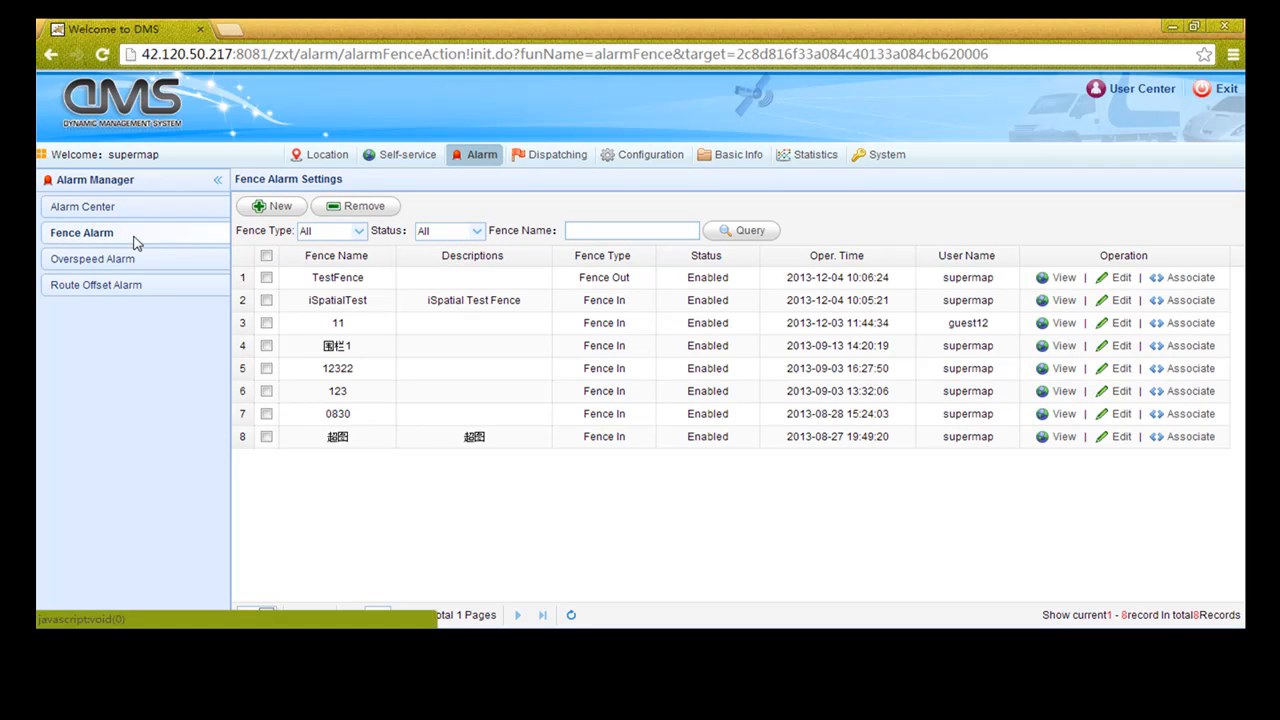
left_click(1062, 278)
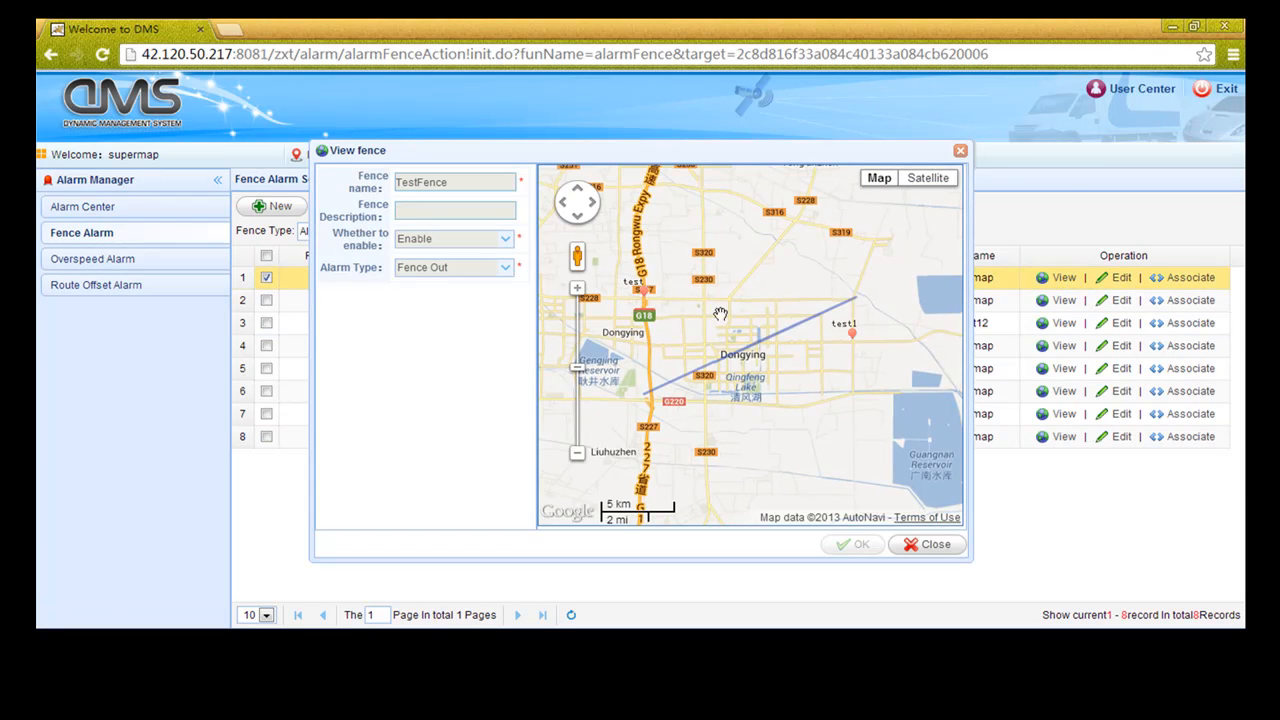
left_click_drag(688, 318, 718, 321)
left_click_drag(855, 423, 846, 367)
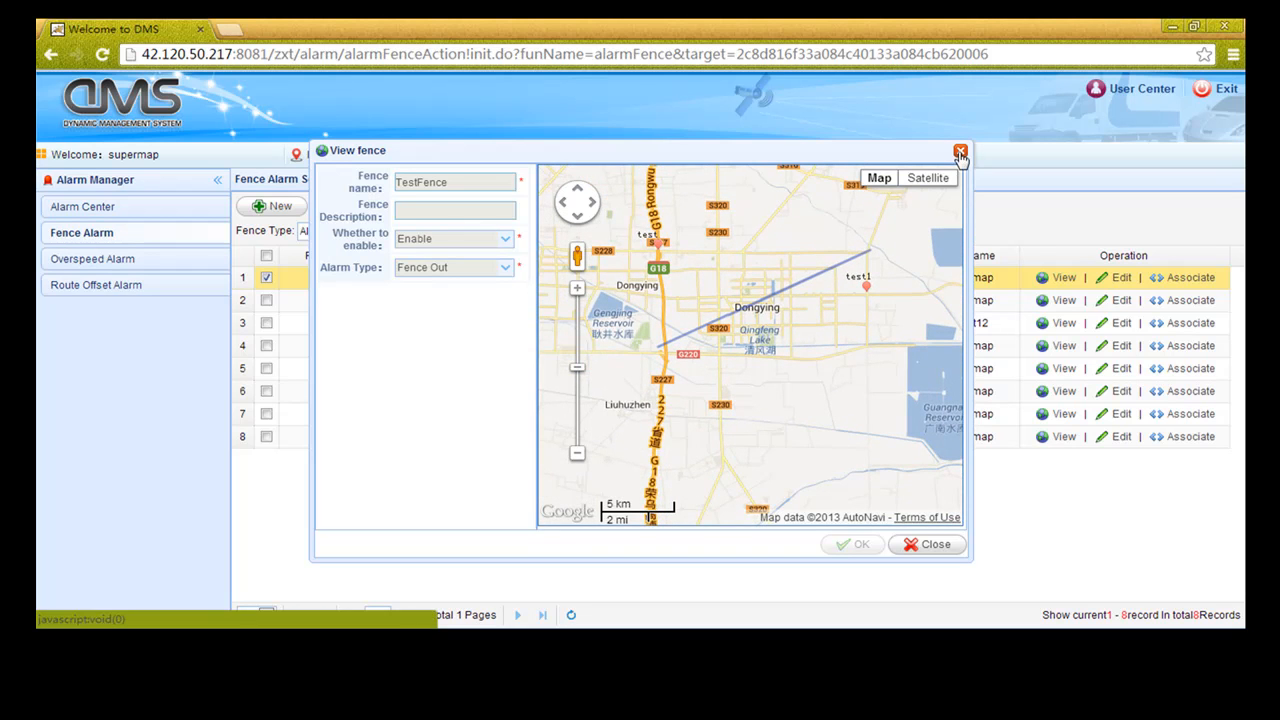
left_click(960, 153)
Inspect the iSpatialTest and 围栏1 fences on the map
left_click(1065, 302)
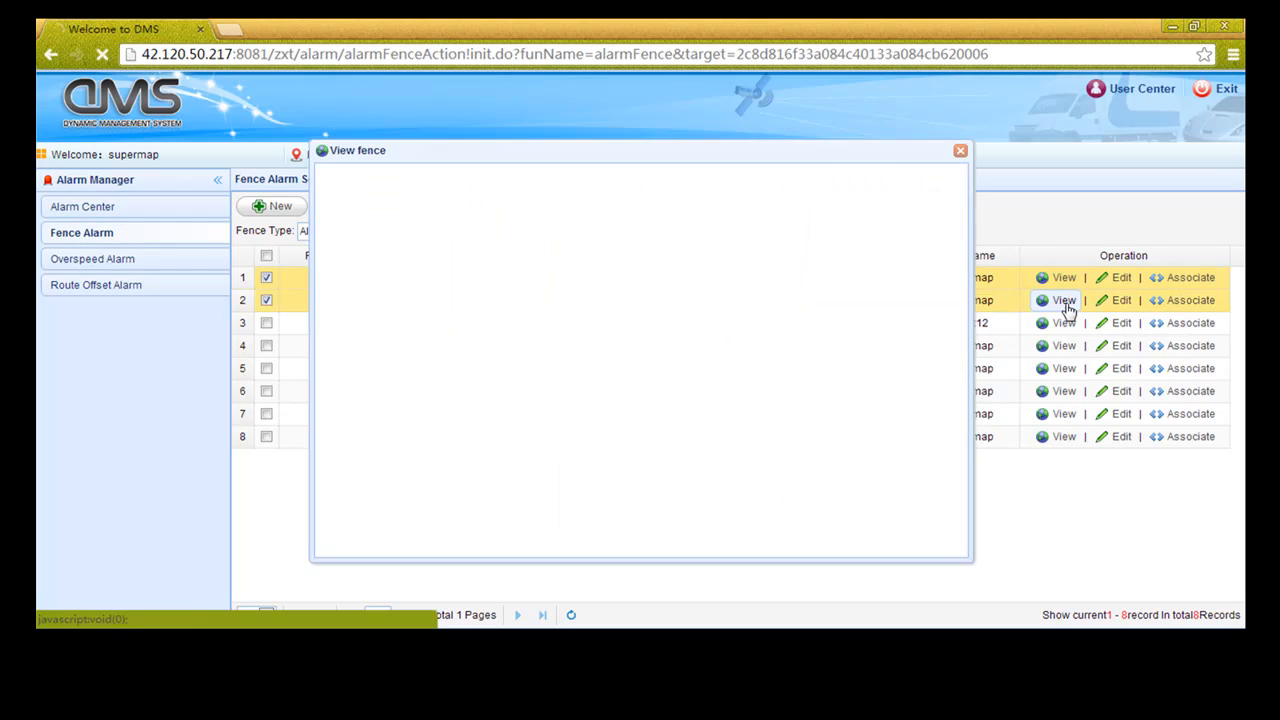
left_click_drag(864, 416, 834, 381)
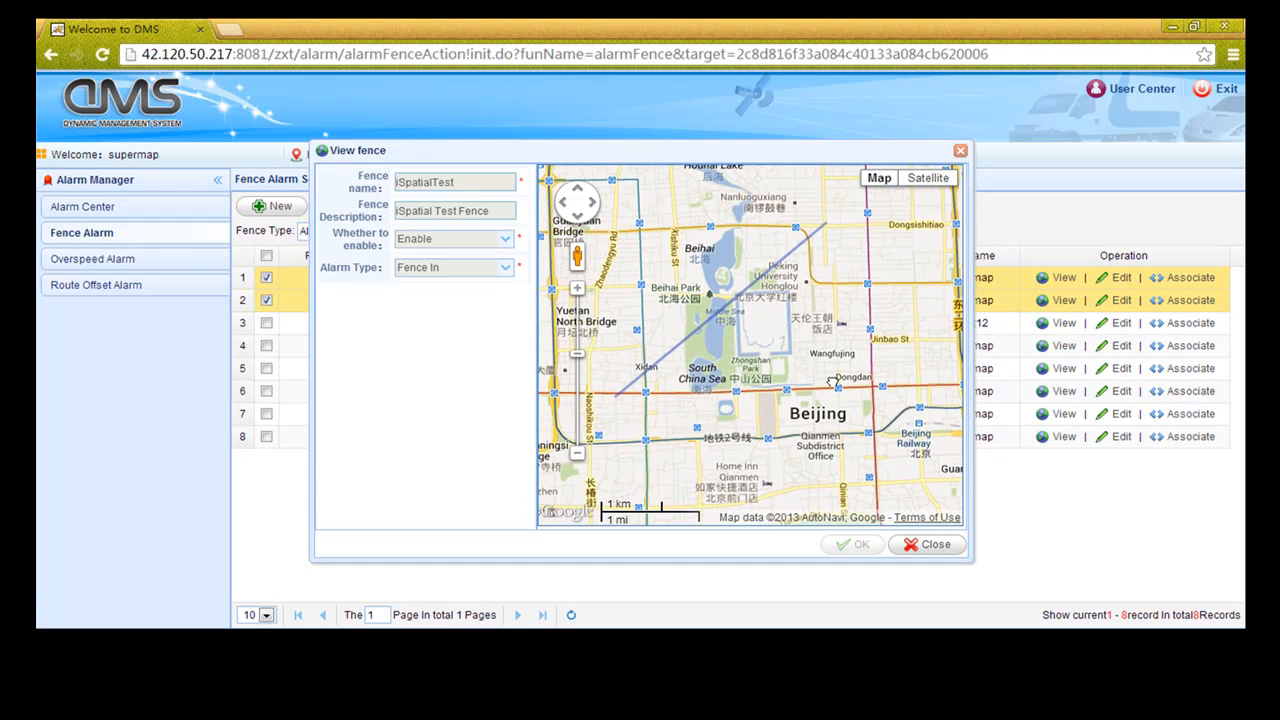
left_click(960, 151)
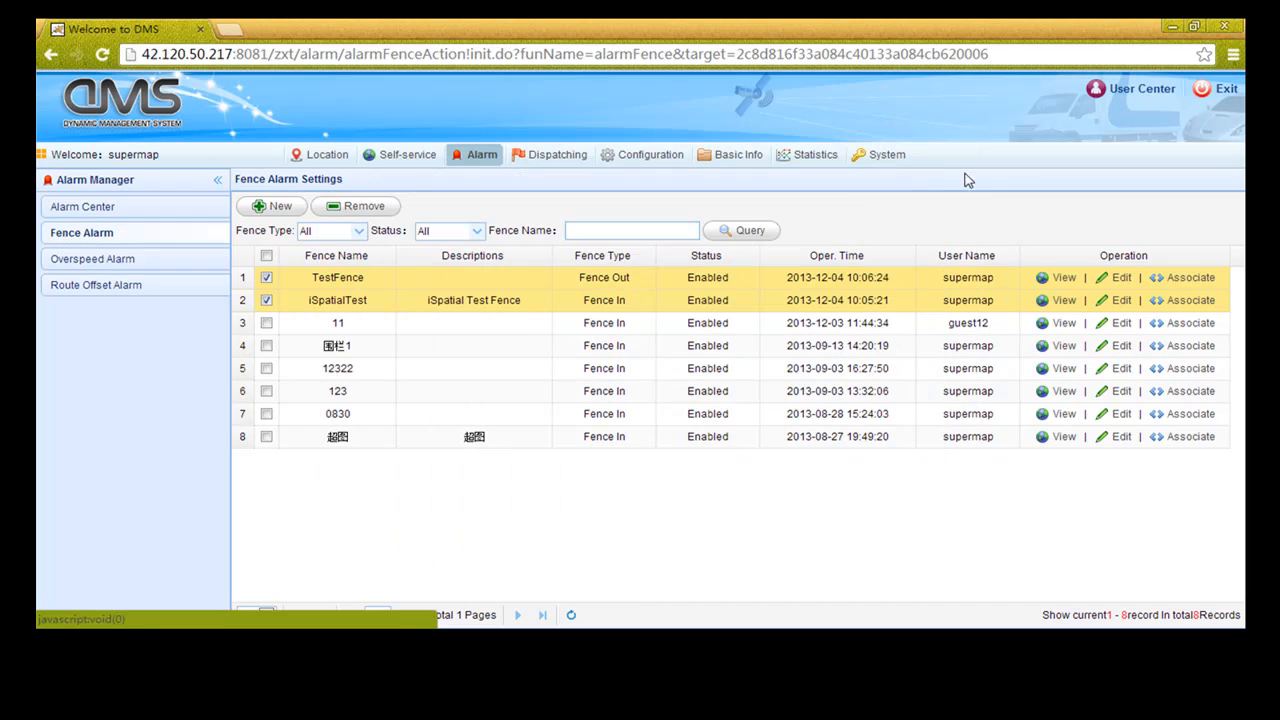
left_click(1063, 348)
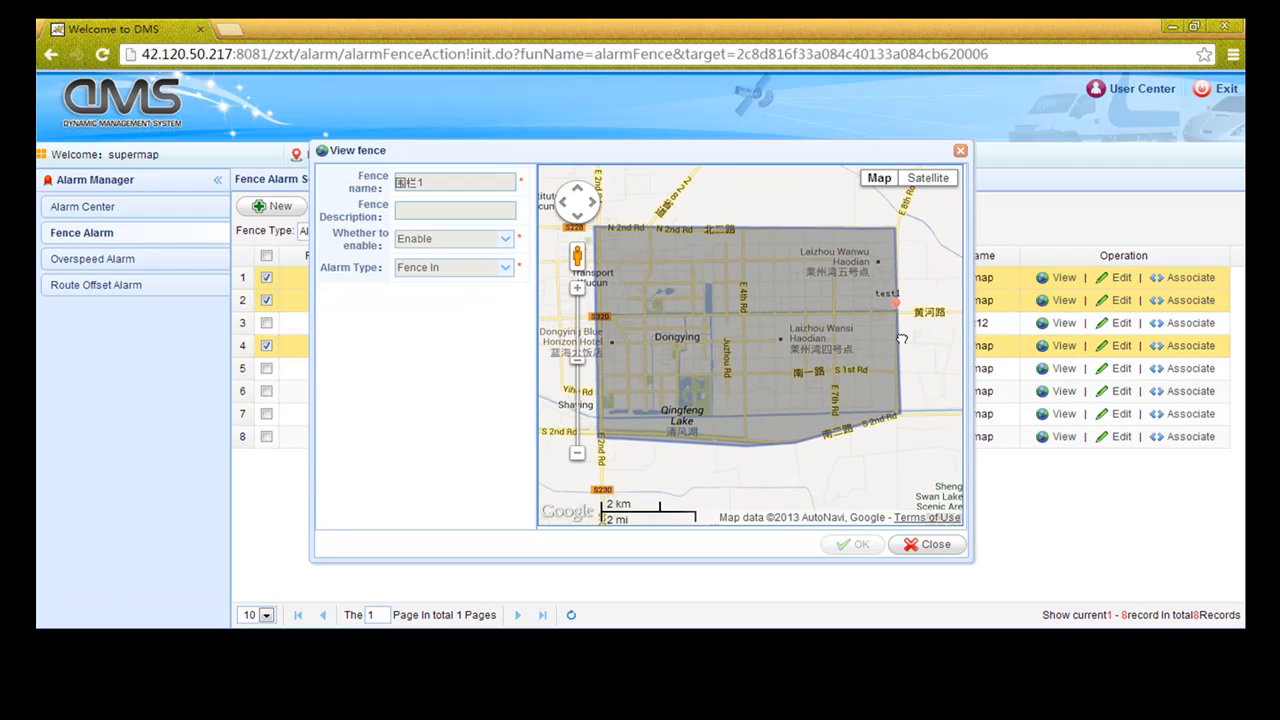
left_click(960, 151)
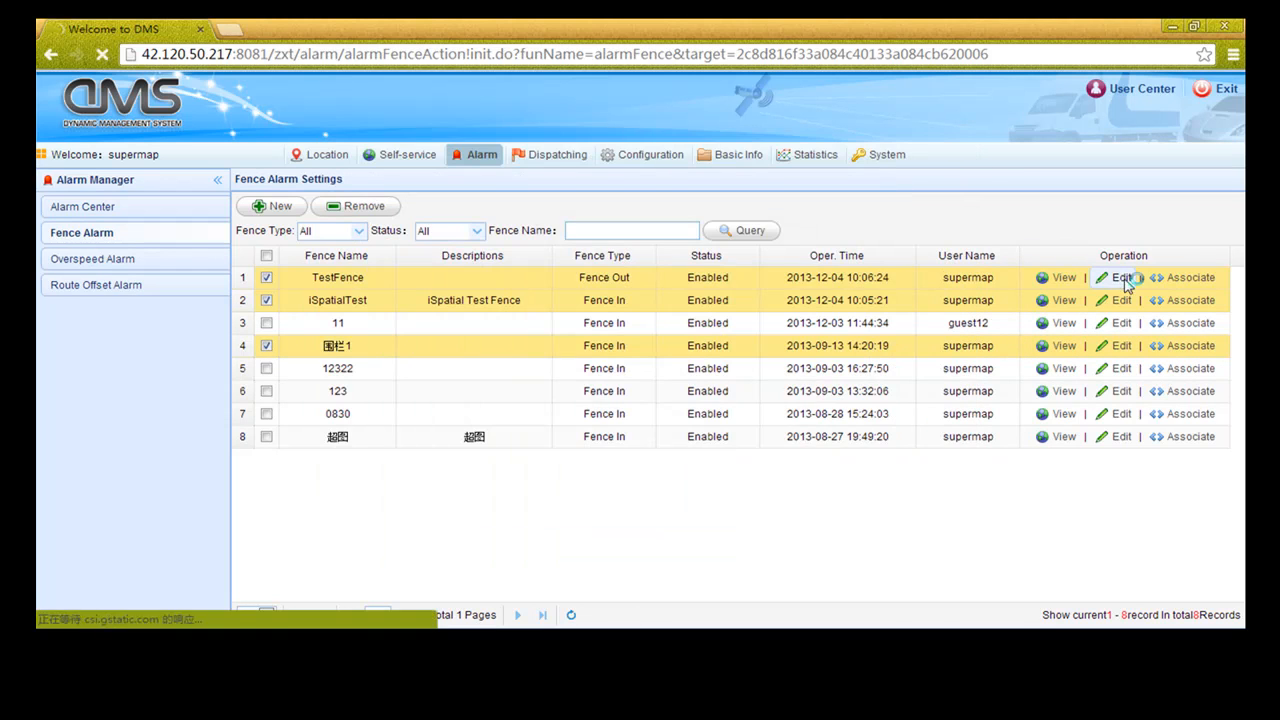
Edit TestFence and redraw its boundary as a closed polygon around central Dongying
left_click(1122, 280)
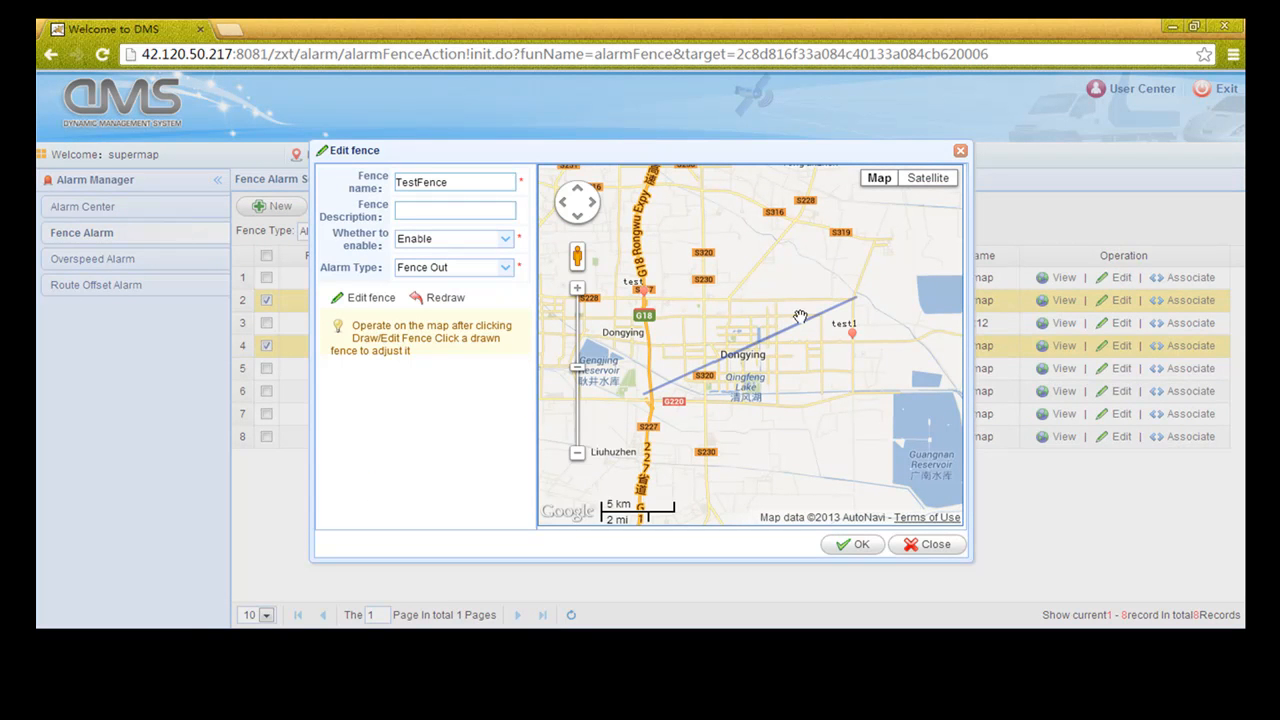
left_click(435, 302)
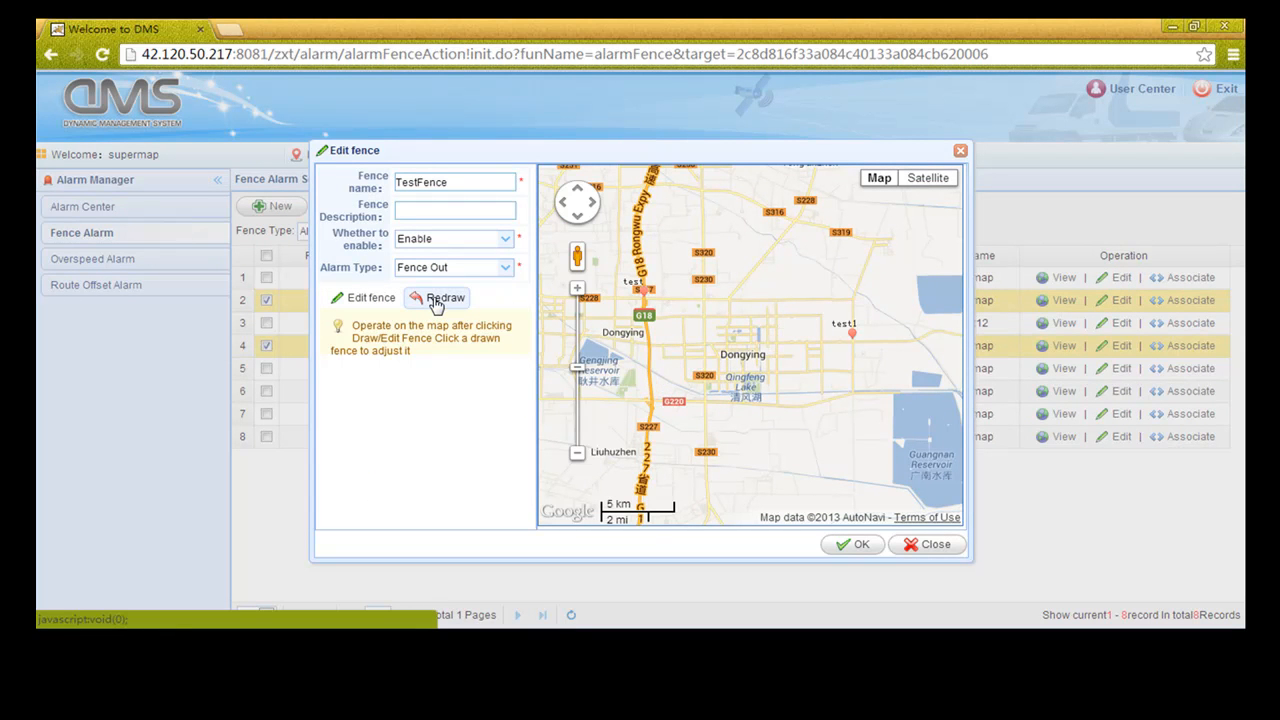
left_click(647, 291)
left_click(651, 401)
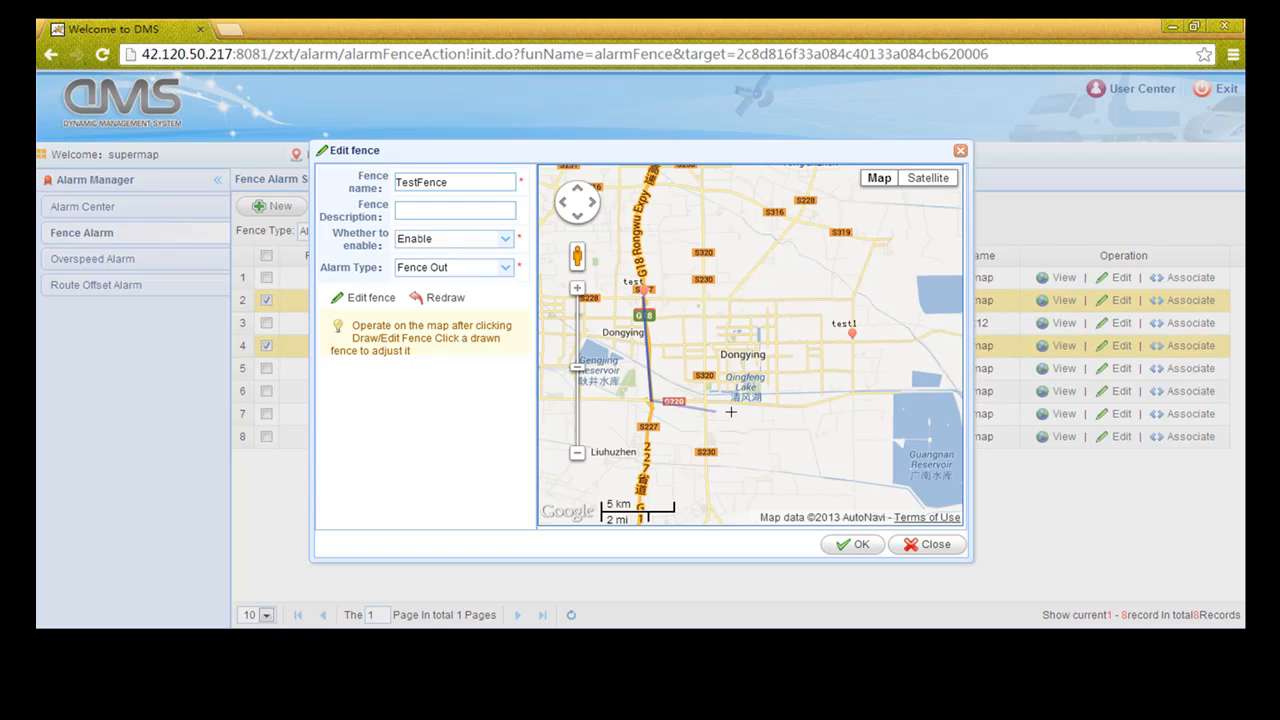
left_click(807, 405)
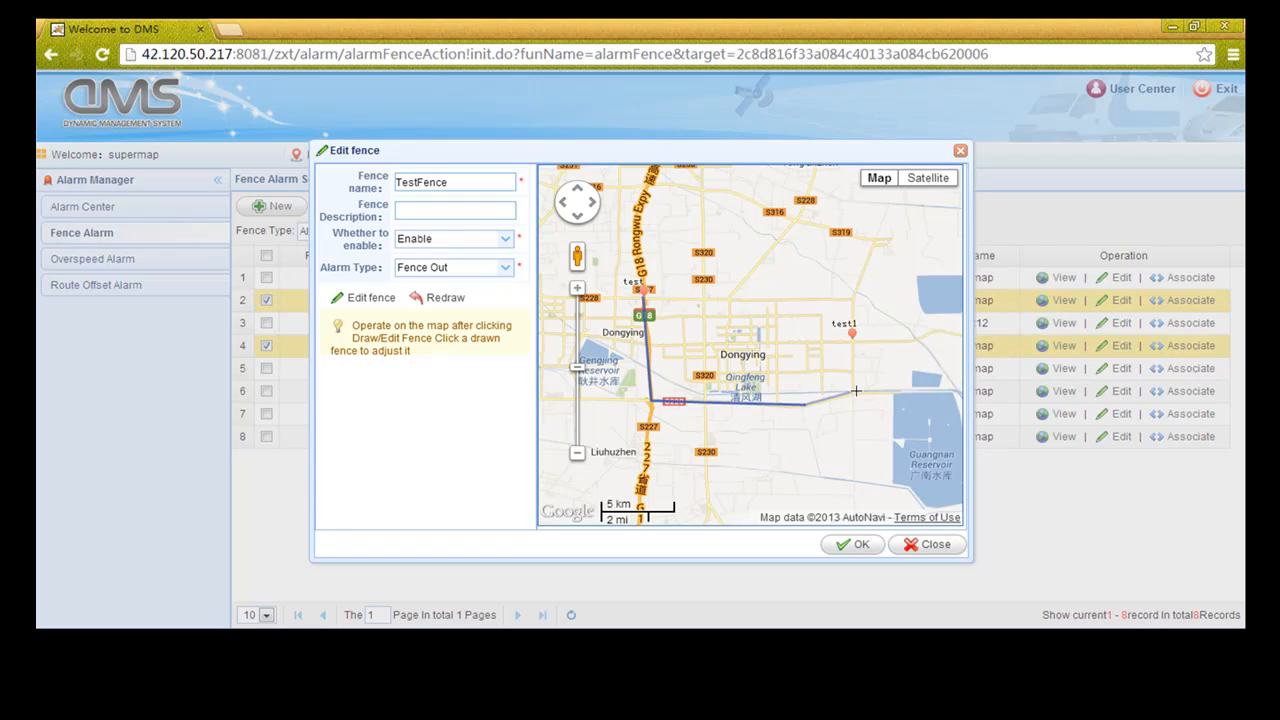
left_click(855, 390)
left_click(852, 297)
left_click(645, 295)
Save the redrawn TestFence and acknowledge the success message
left_click_drag(833, 440, 827, 416)
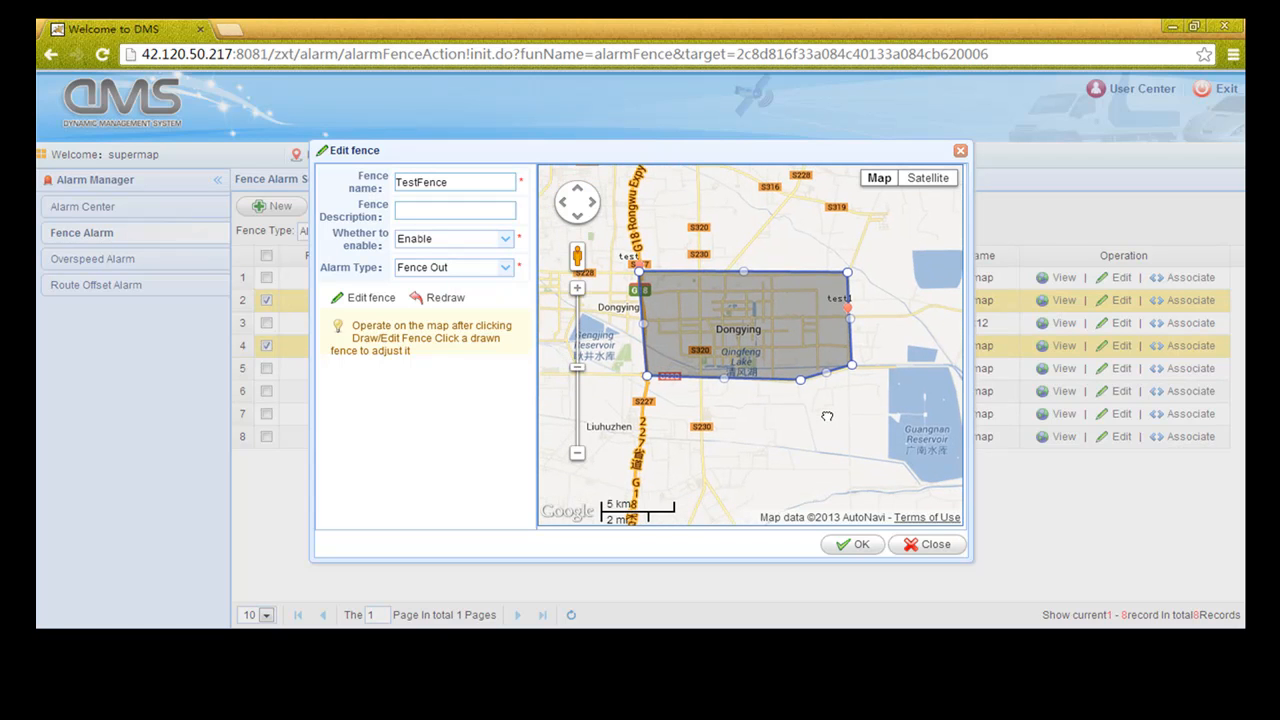
left_click(857, 546)
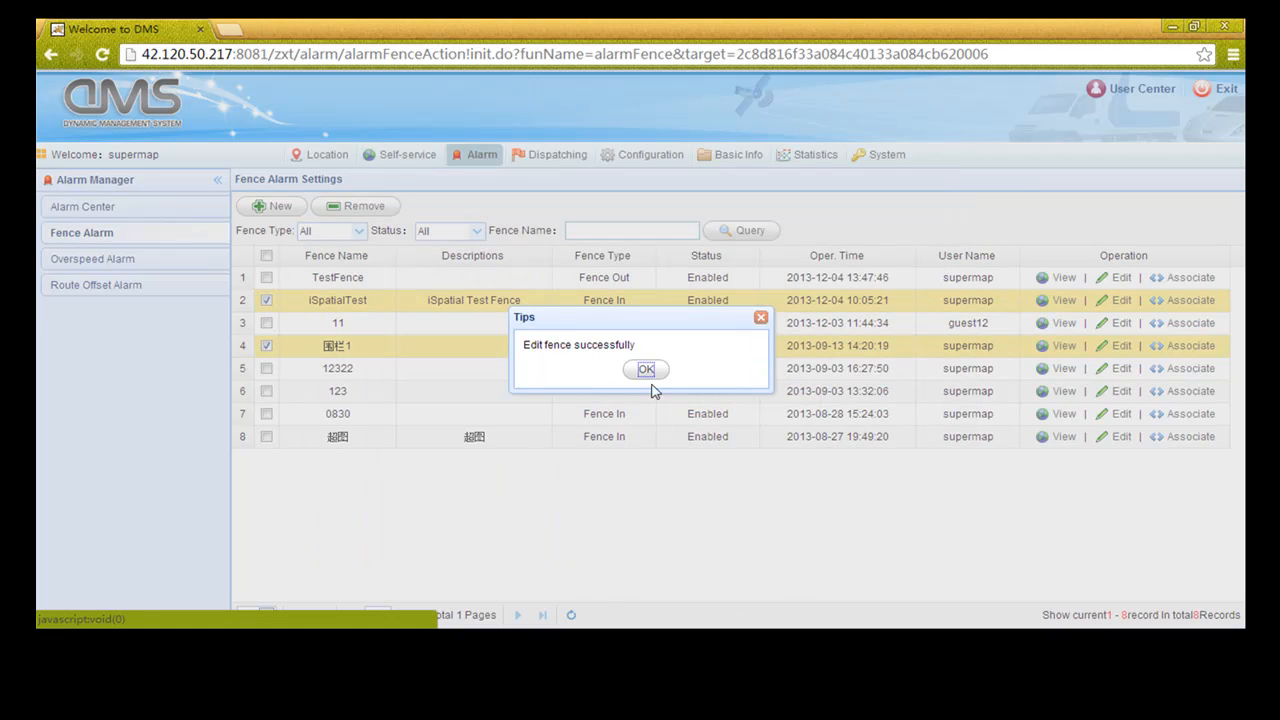
left_click(646, 370)
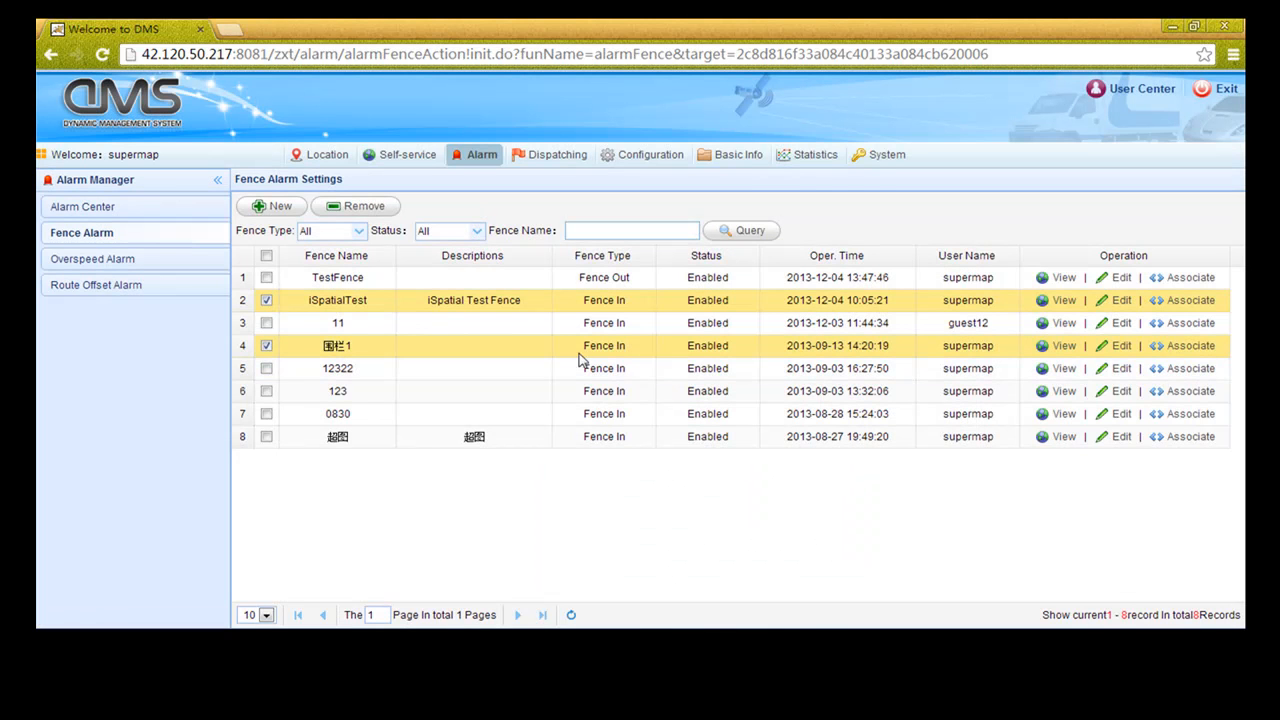
Start a new fence named NewFence, keeping it enabled with alarm type Fence In
left_click(278, 212)
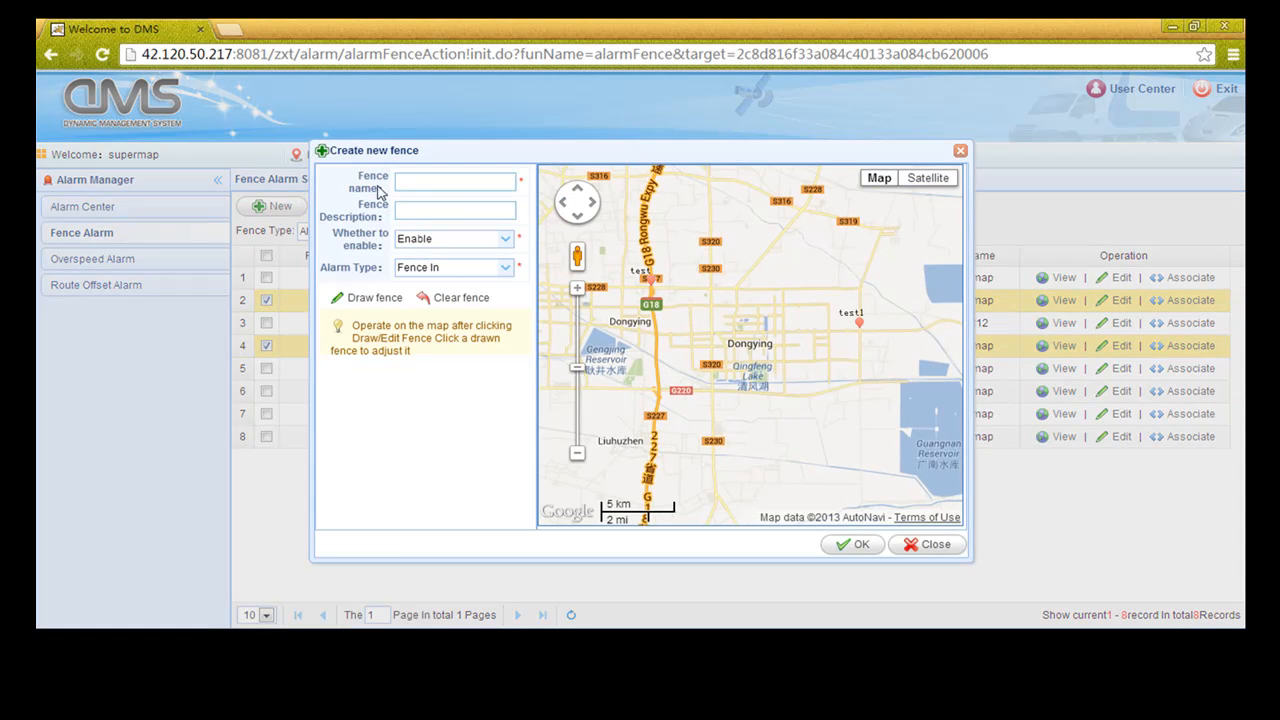
left_click(406, 179)
type("NewFence")
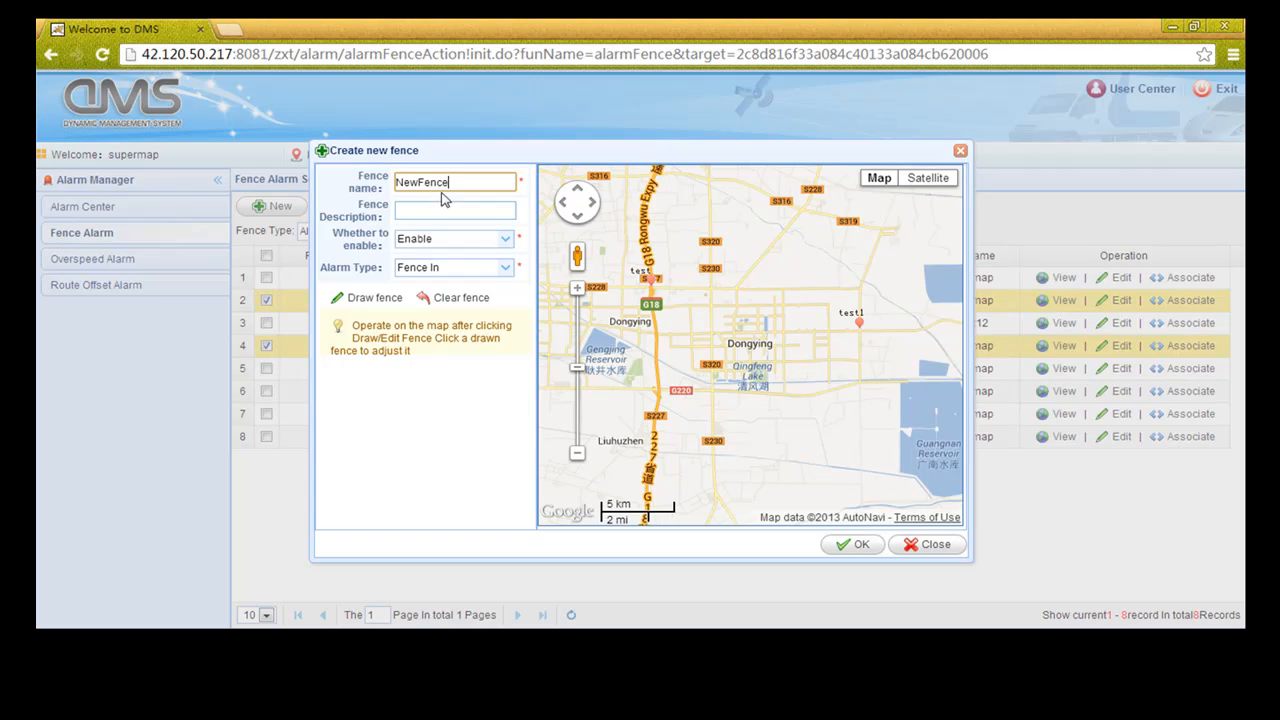
left_click(506, 243)
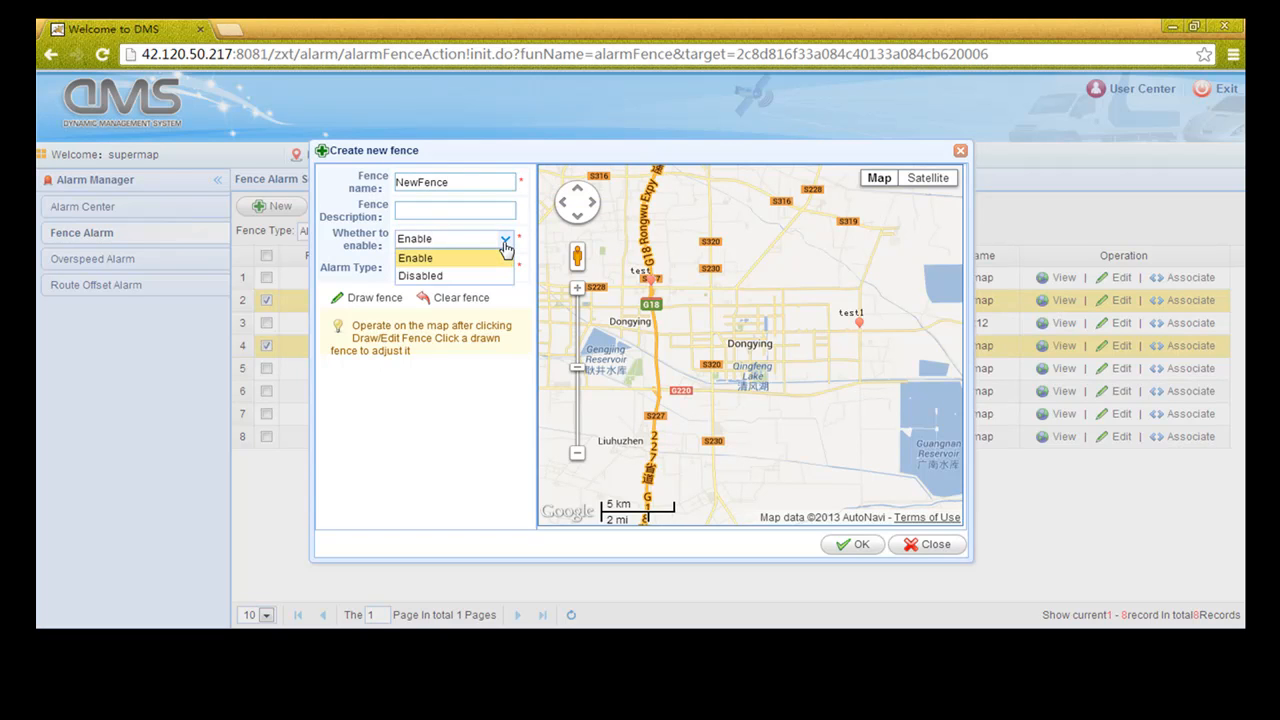
left_click(506, 243)
left_click(506, 270)
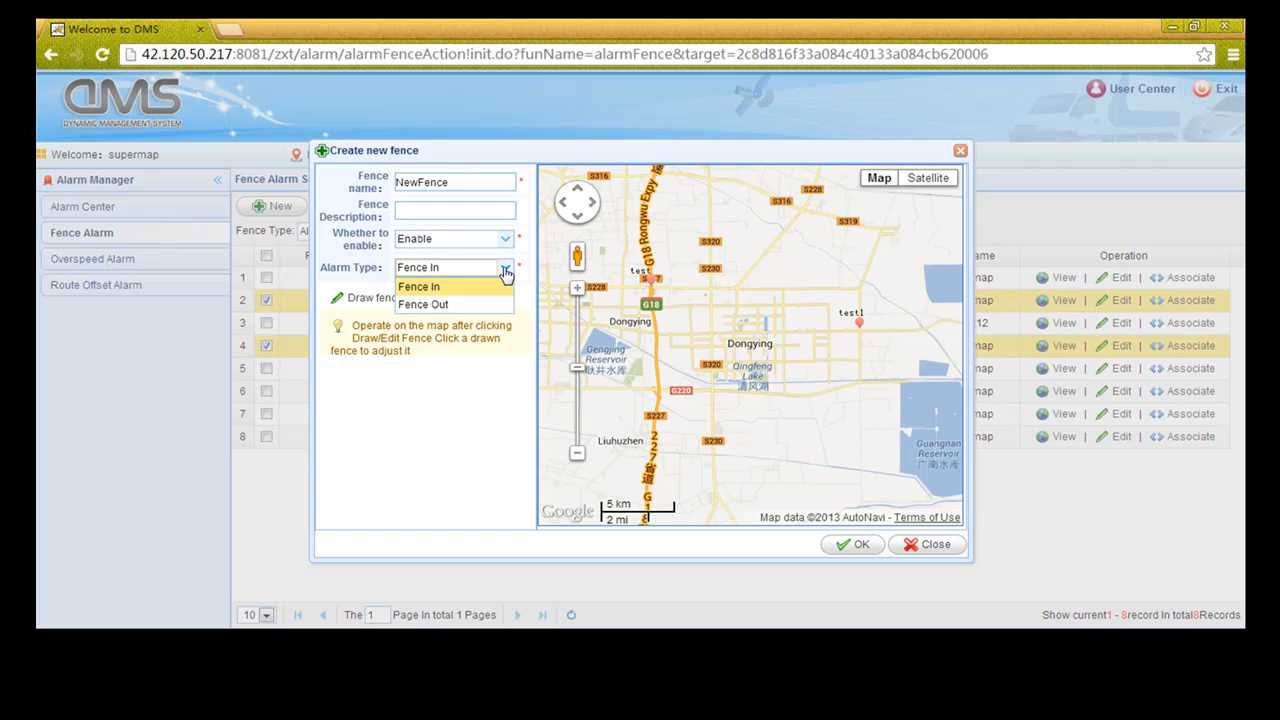
left_click(506, 271)
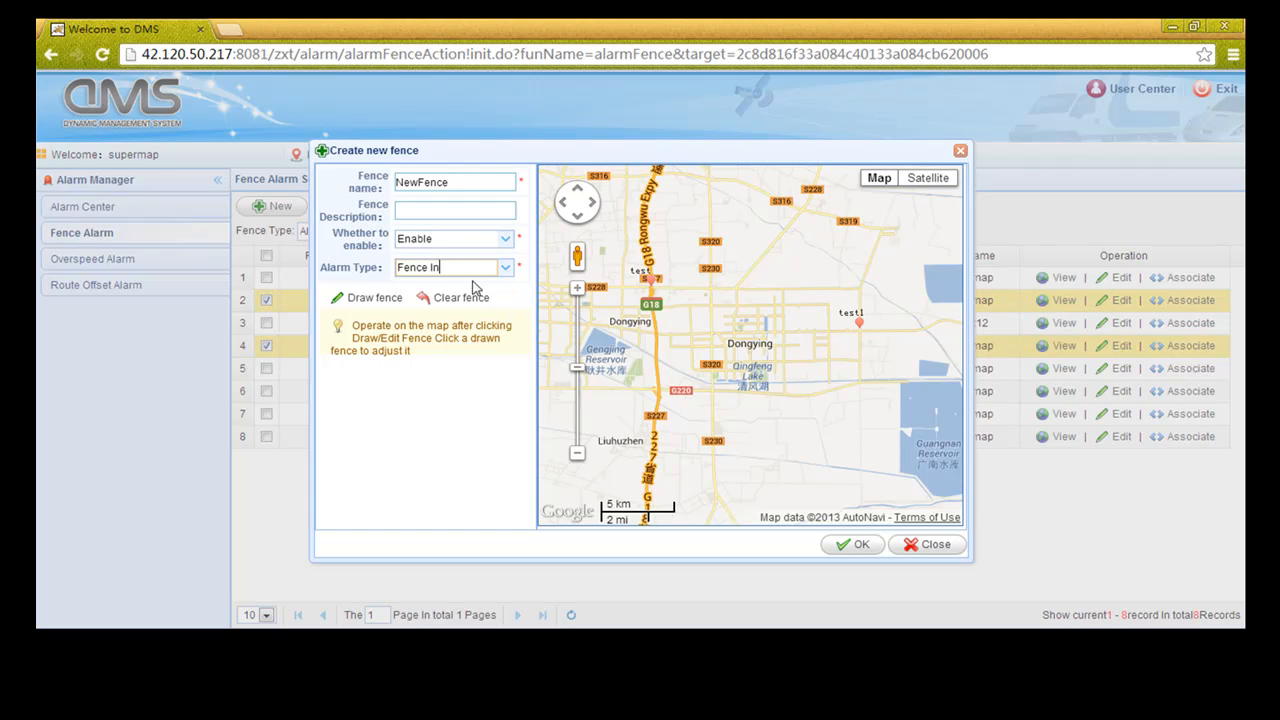
Draw NewFence as a rectangle over central Dongying and save it
left_click(385, 297)
left_click(860, 288)
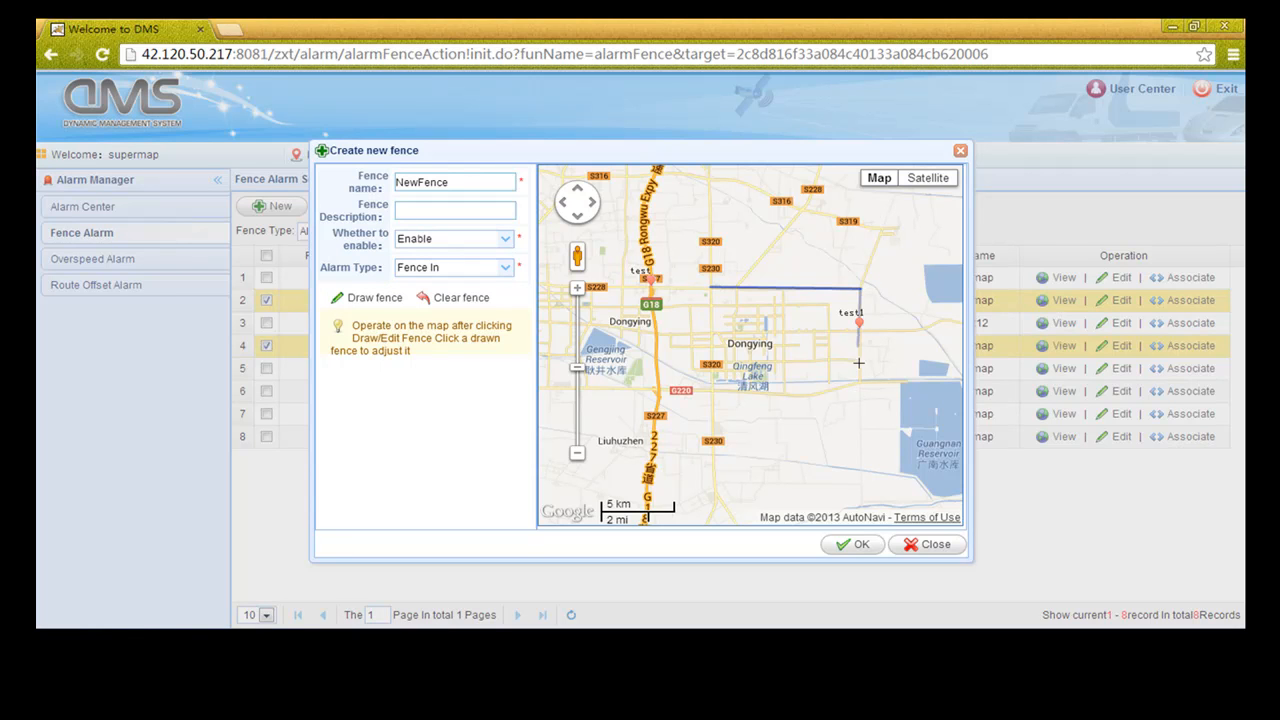
left_click(860, 380)
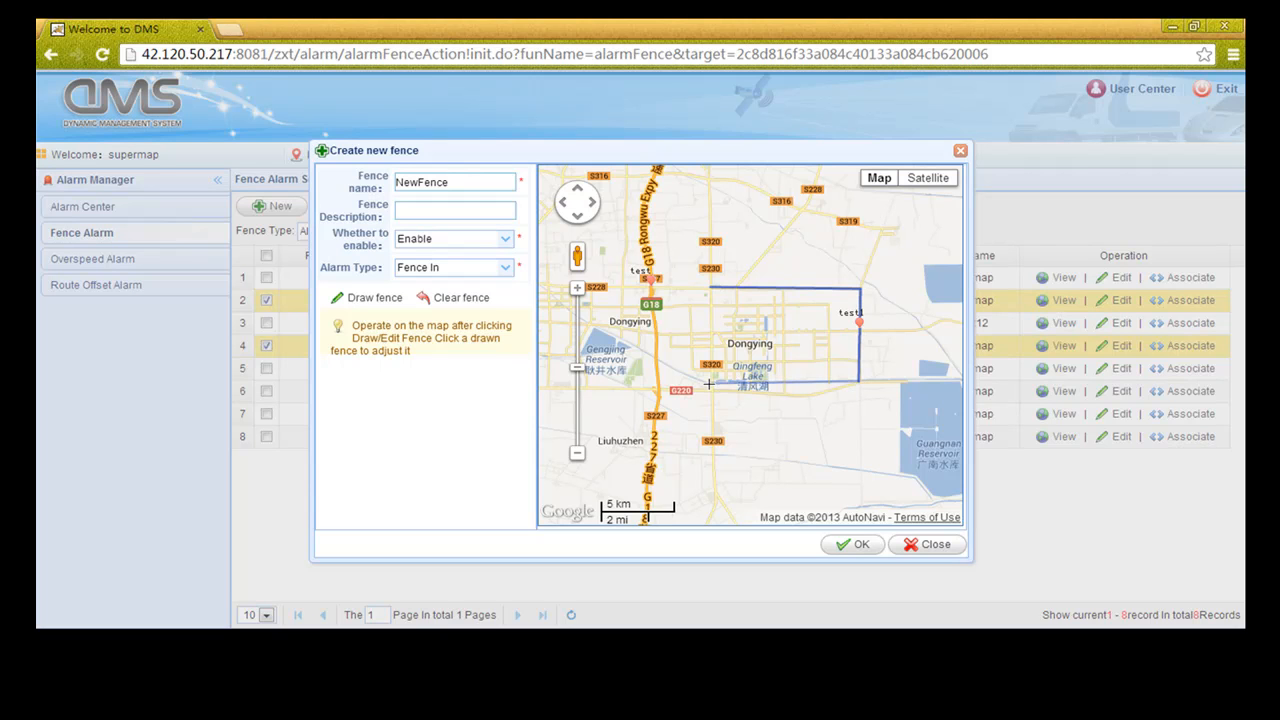
left_click(709, 381)
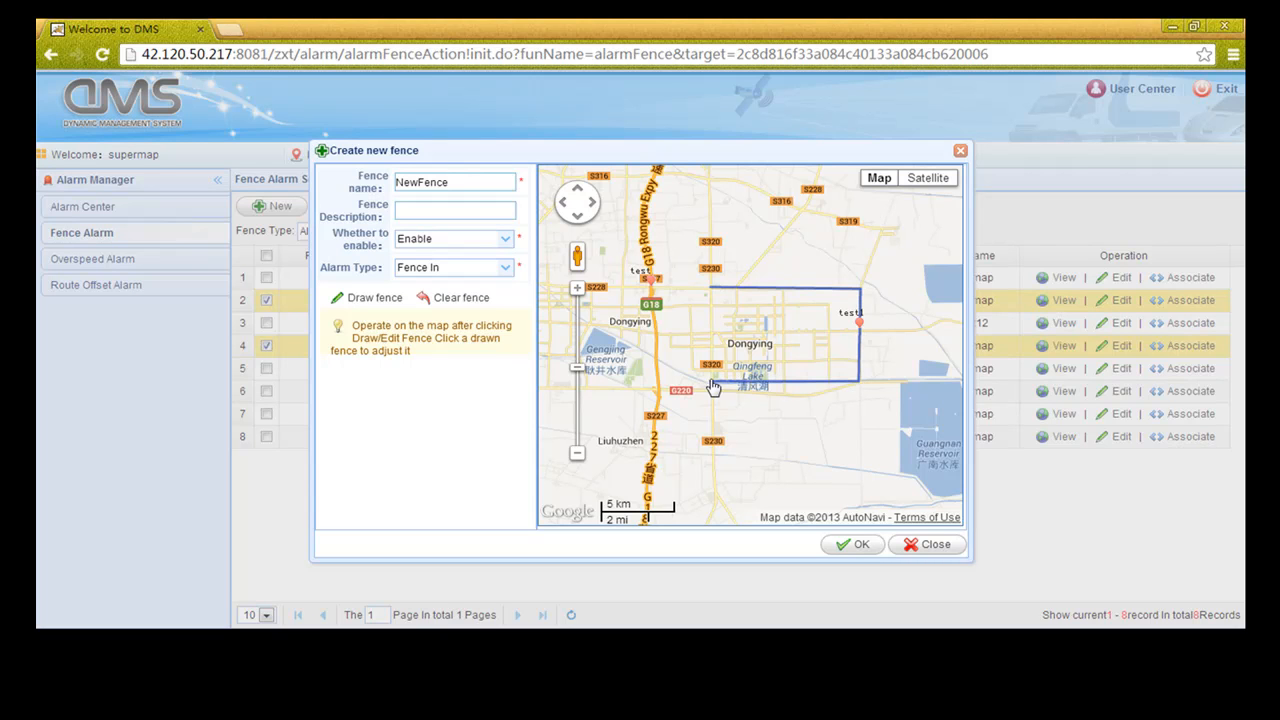
left_click(712, 292)
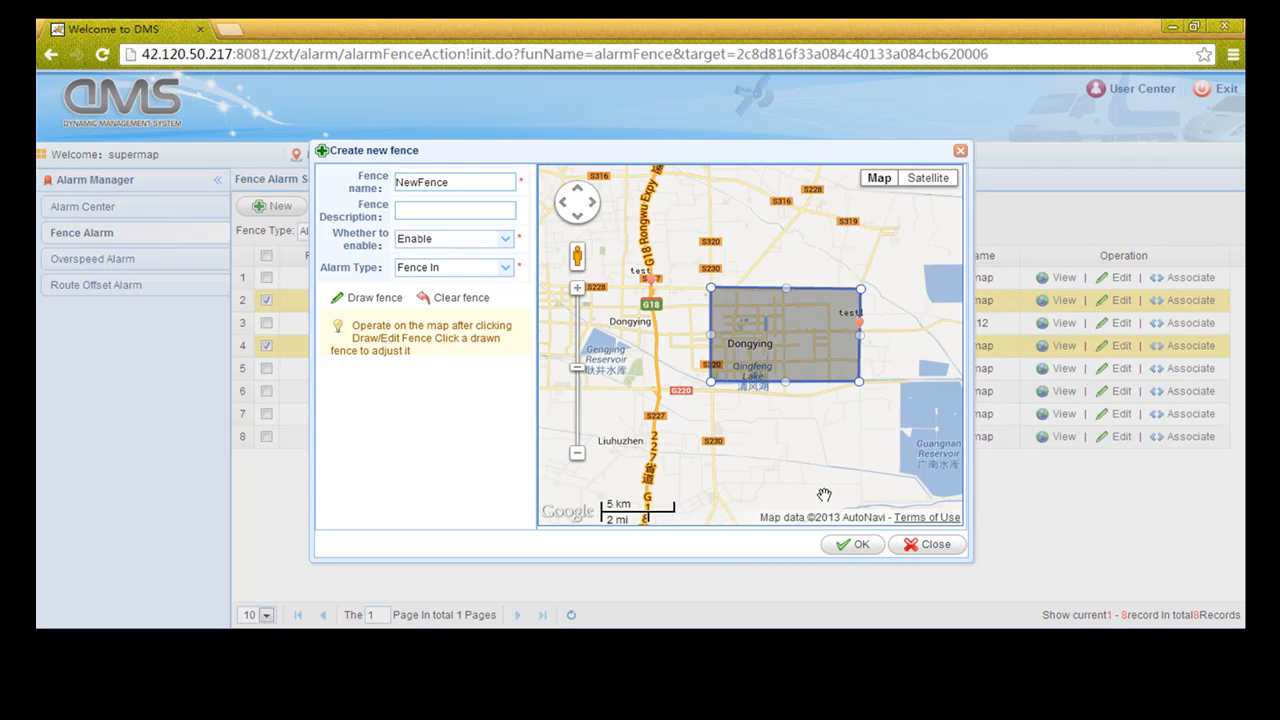
scroll(751, 345, "up", 1)
left_click_drag(726, 348, 749, 338)
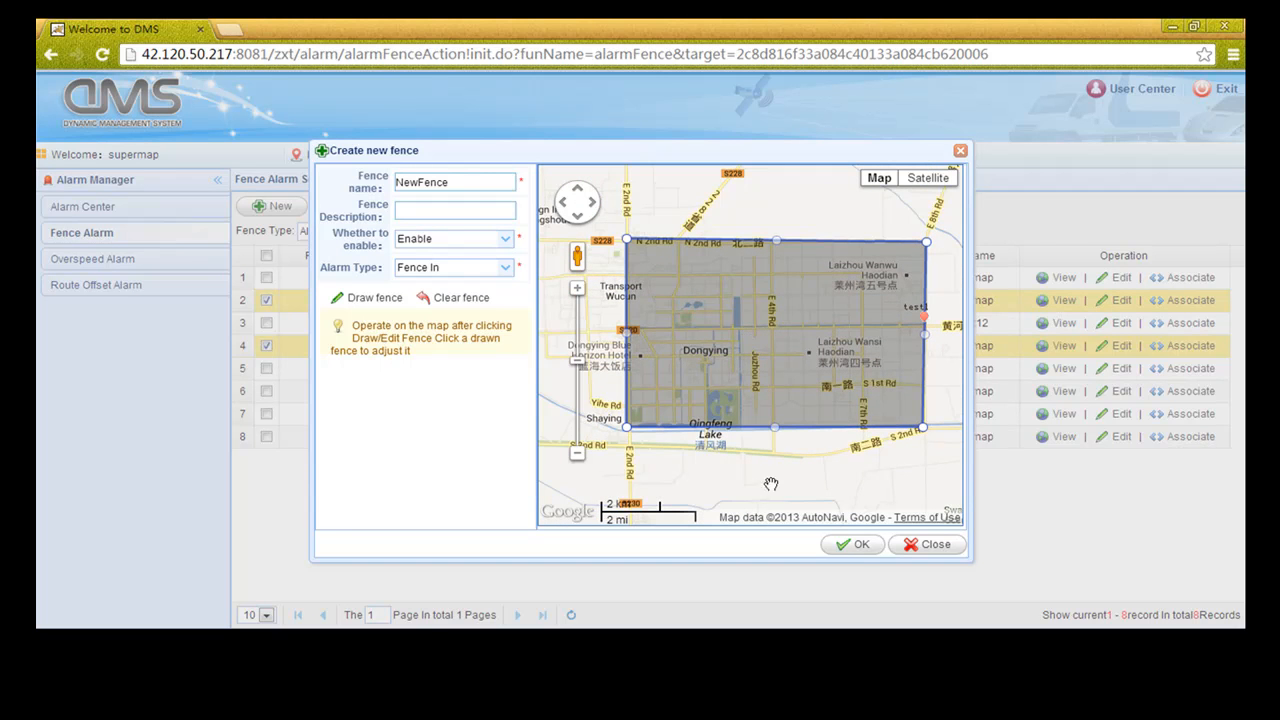
left_click(847, 550)
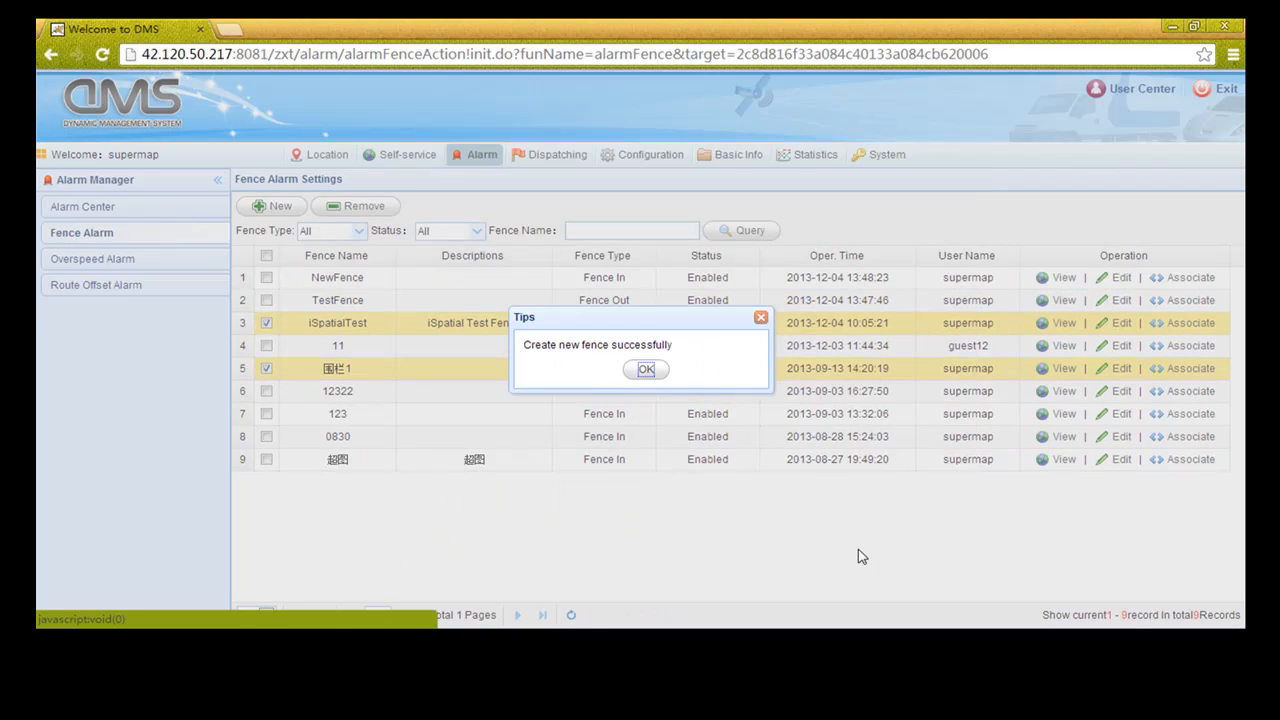
left_click(646, 371)
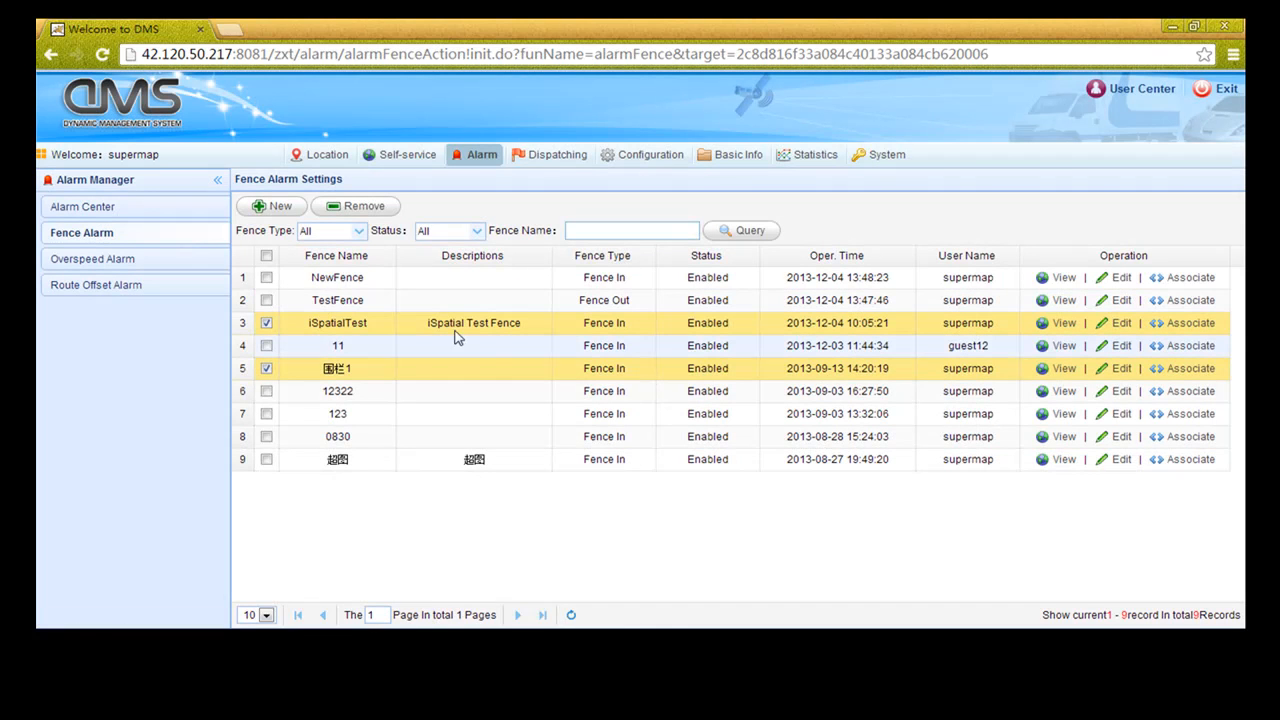
Delete NewFence from the fence list, then go to the Overspeed Alarm settings
left_click(266, 278)
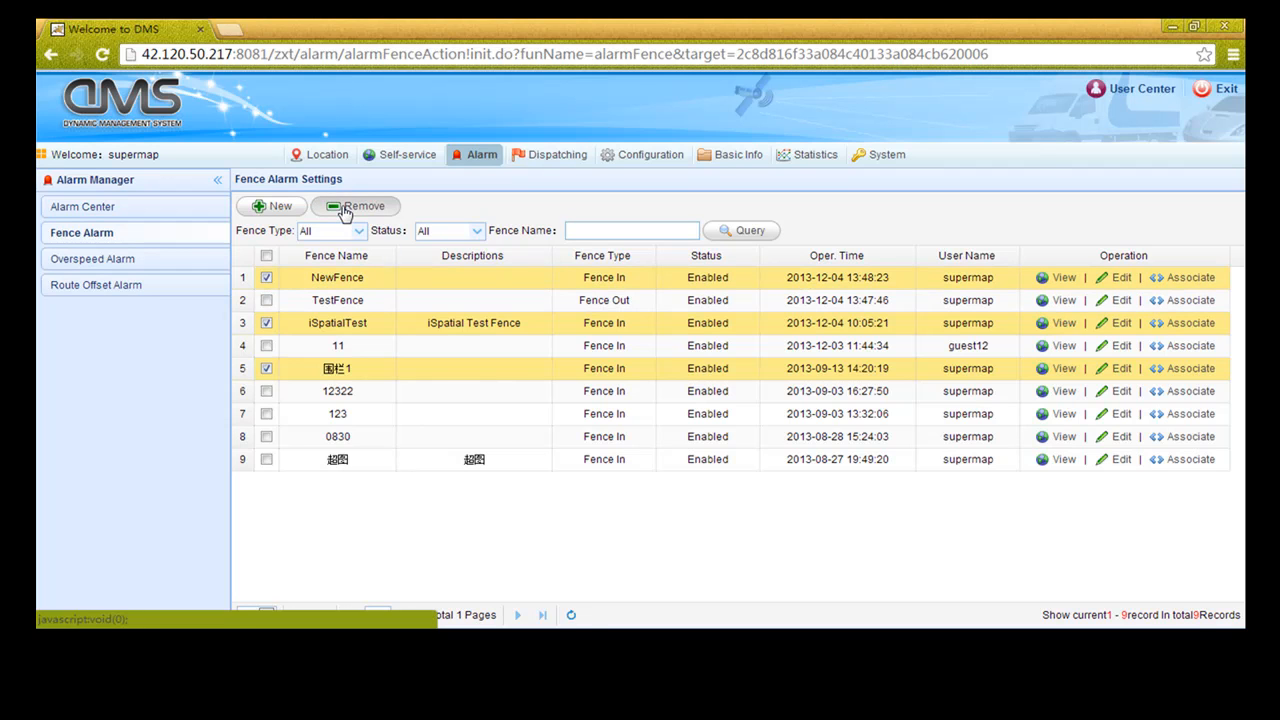
left_click(266, 323)
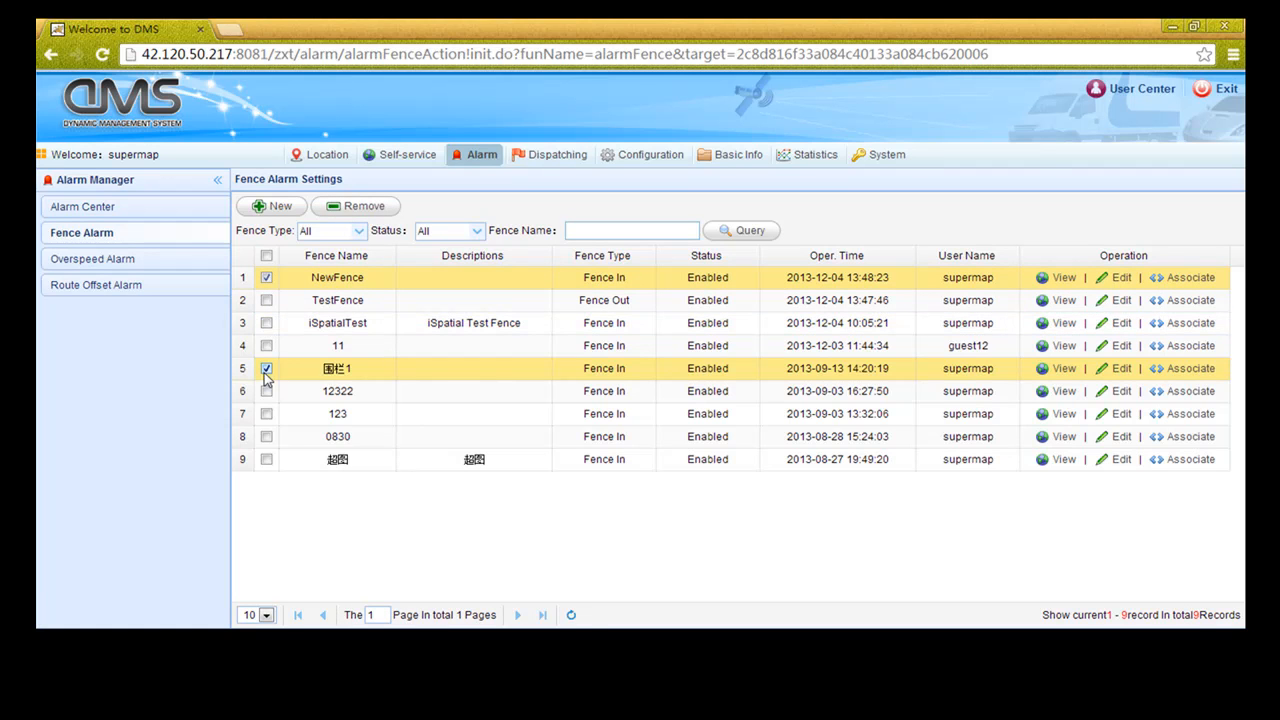
left_click(266, 368)
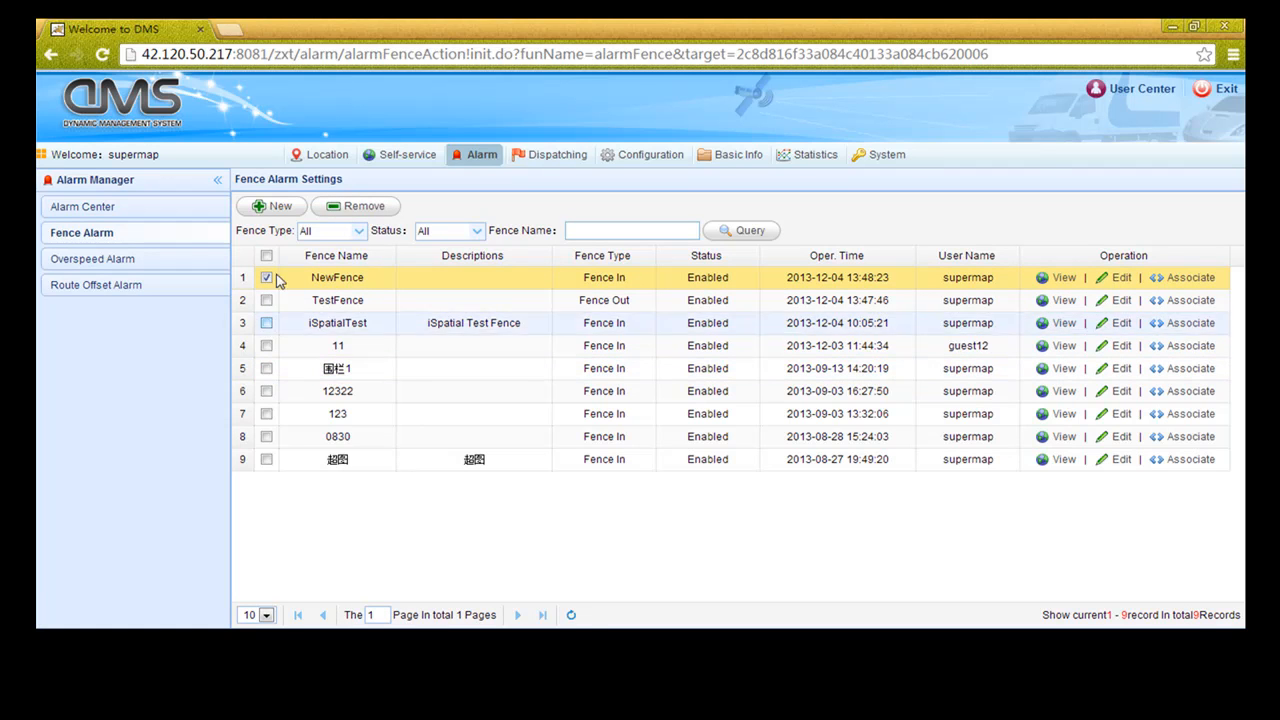
left_click(342, 208)
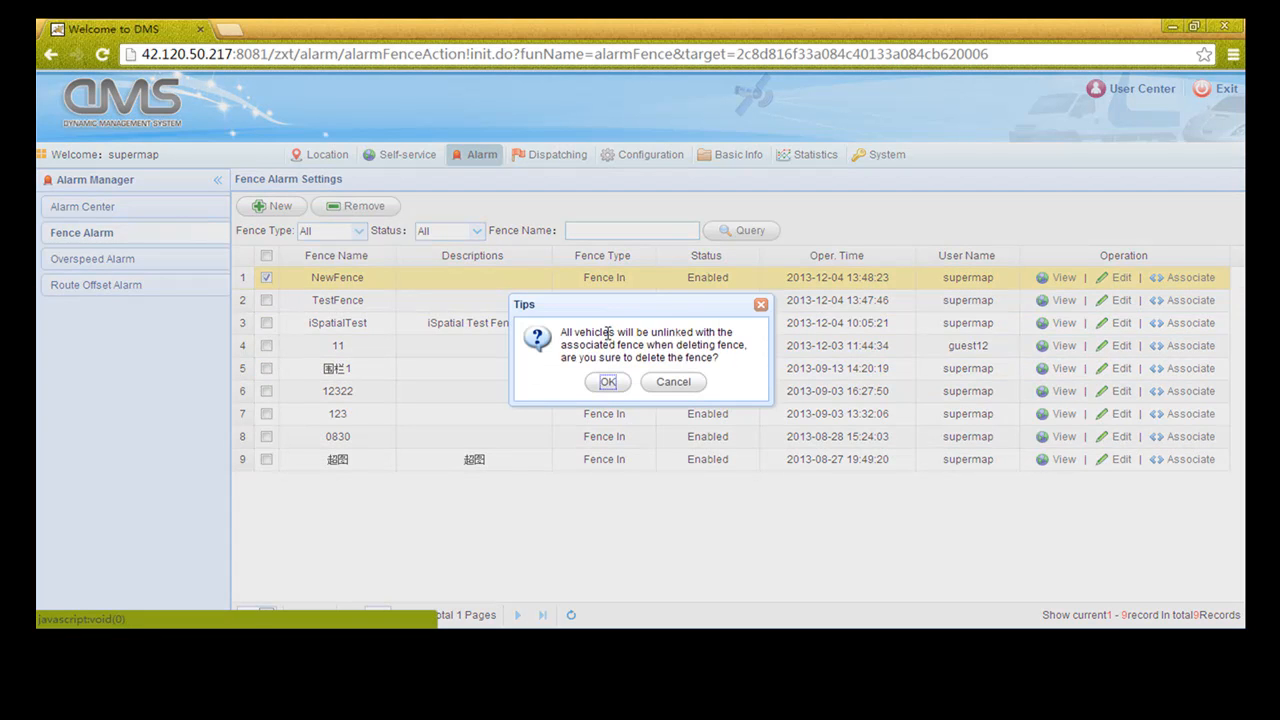
left_click(607, 382)
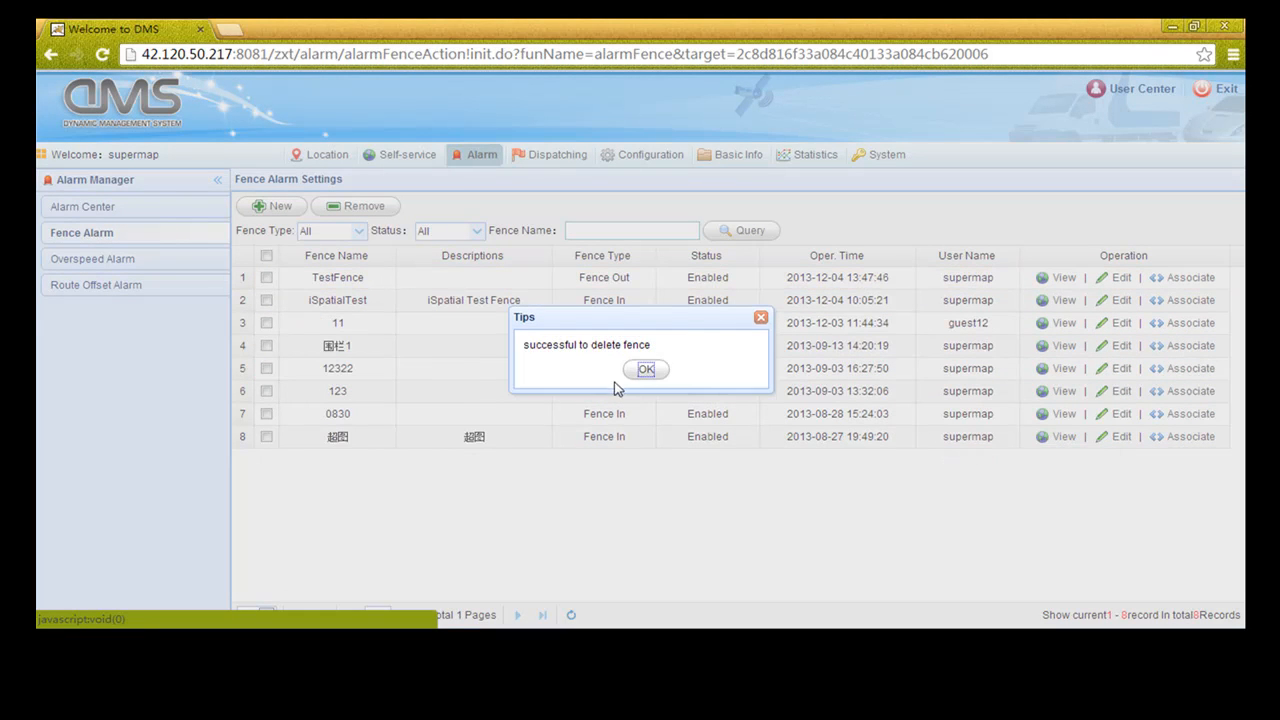
left_click(646, 370)
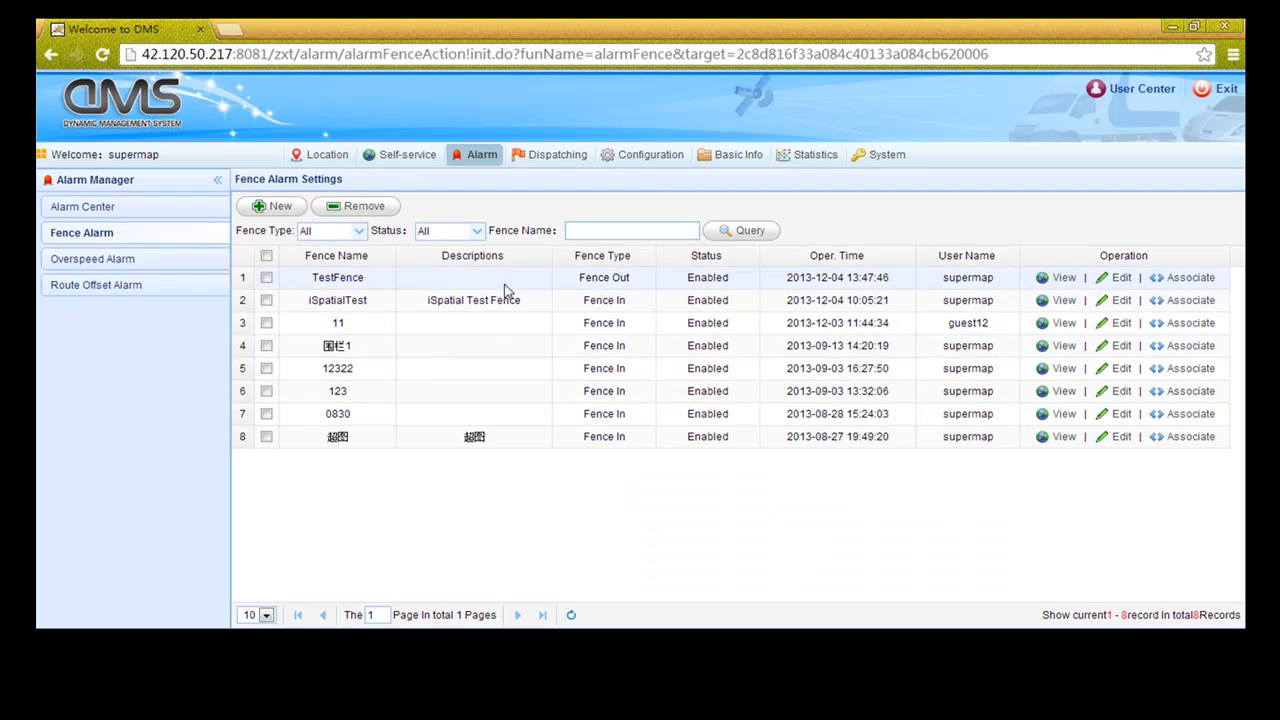
left_click(114, 263)
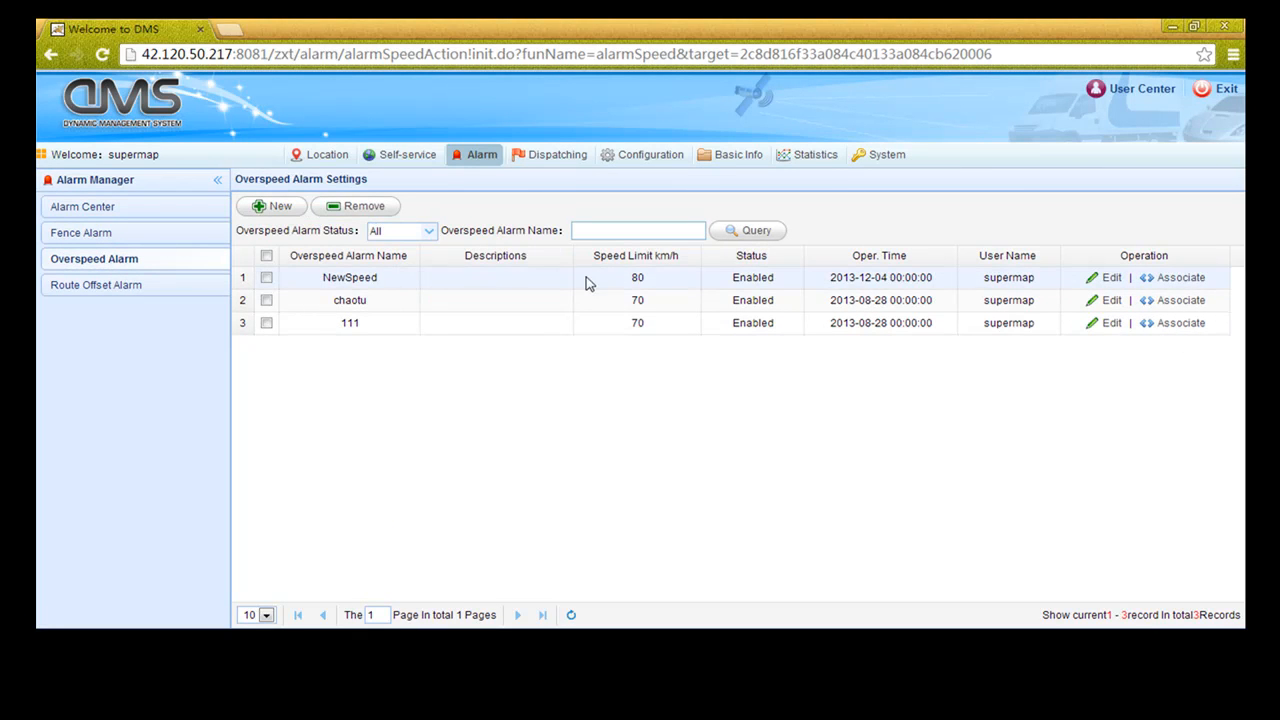
left_click(1112, 280)
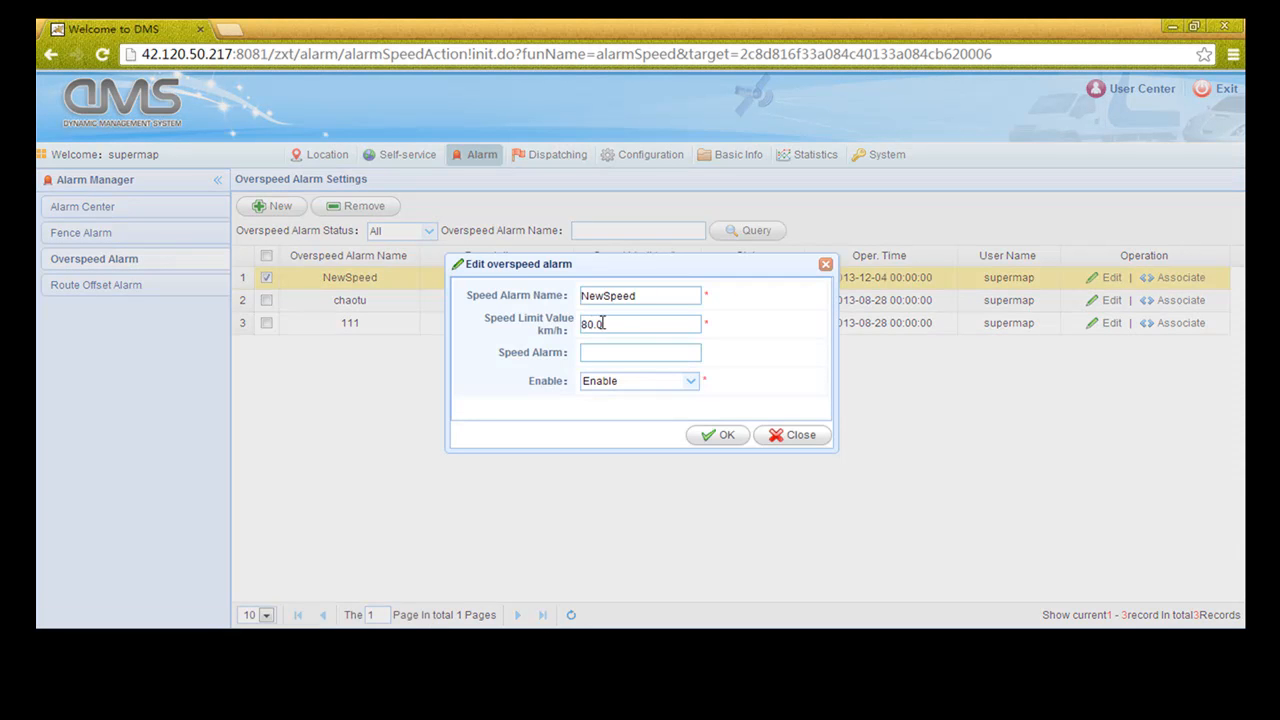
left_click(693, 386)
left_click(691, 384)
left_click(801, 438)
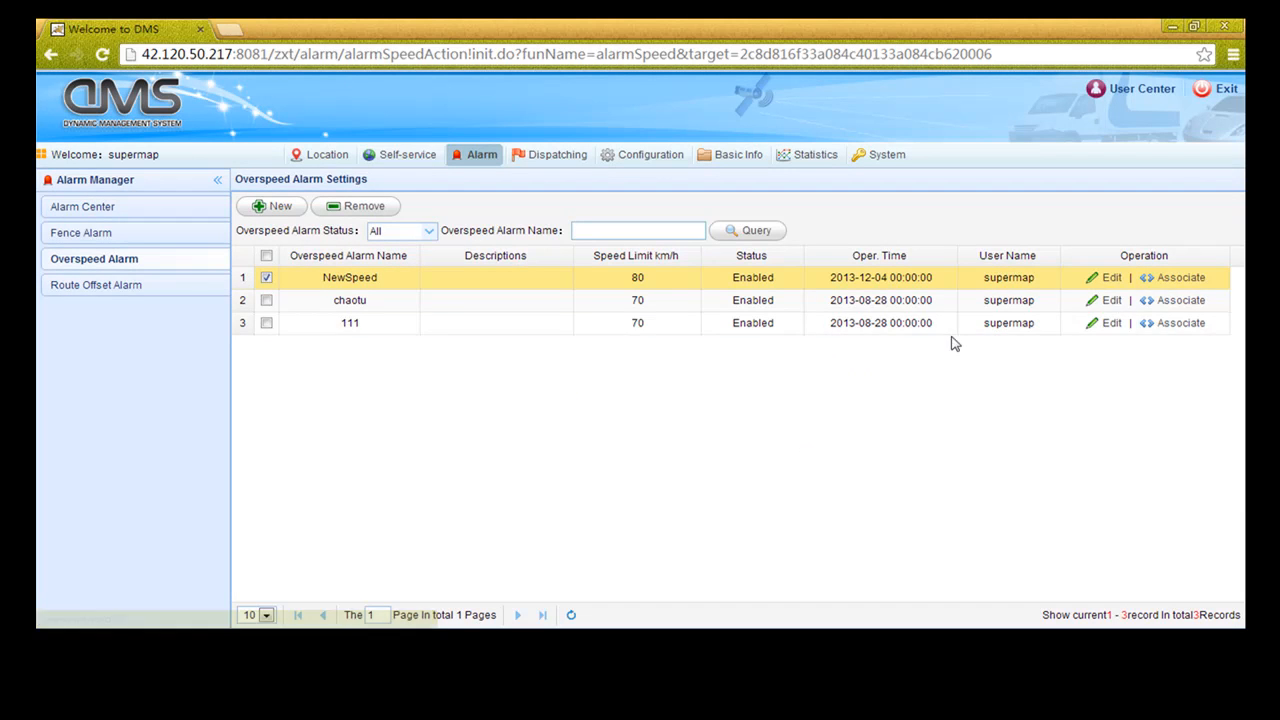
left_click(1160, 279)
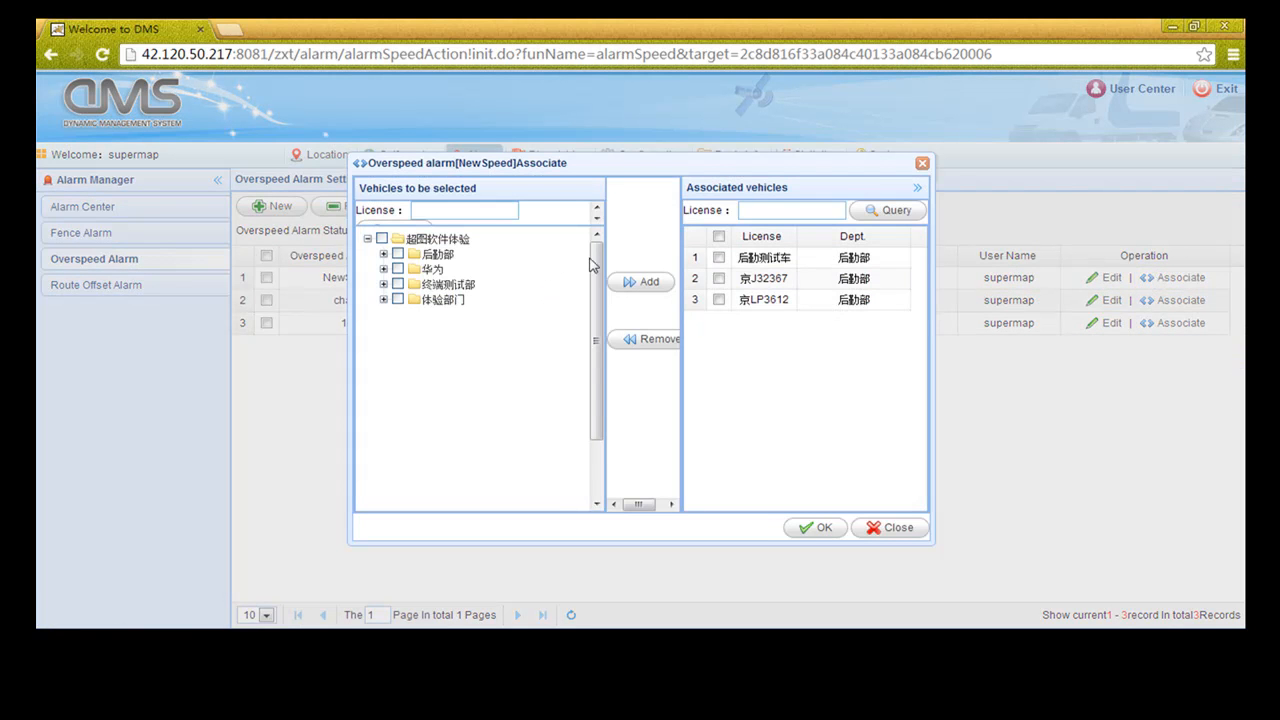
left_click(882, 528)
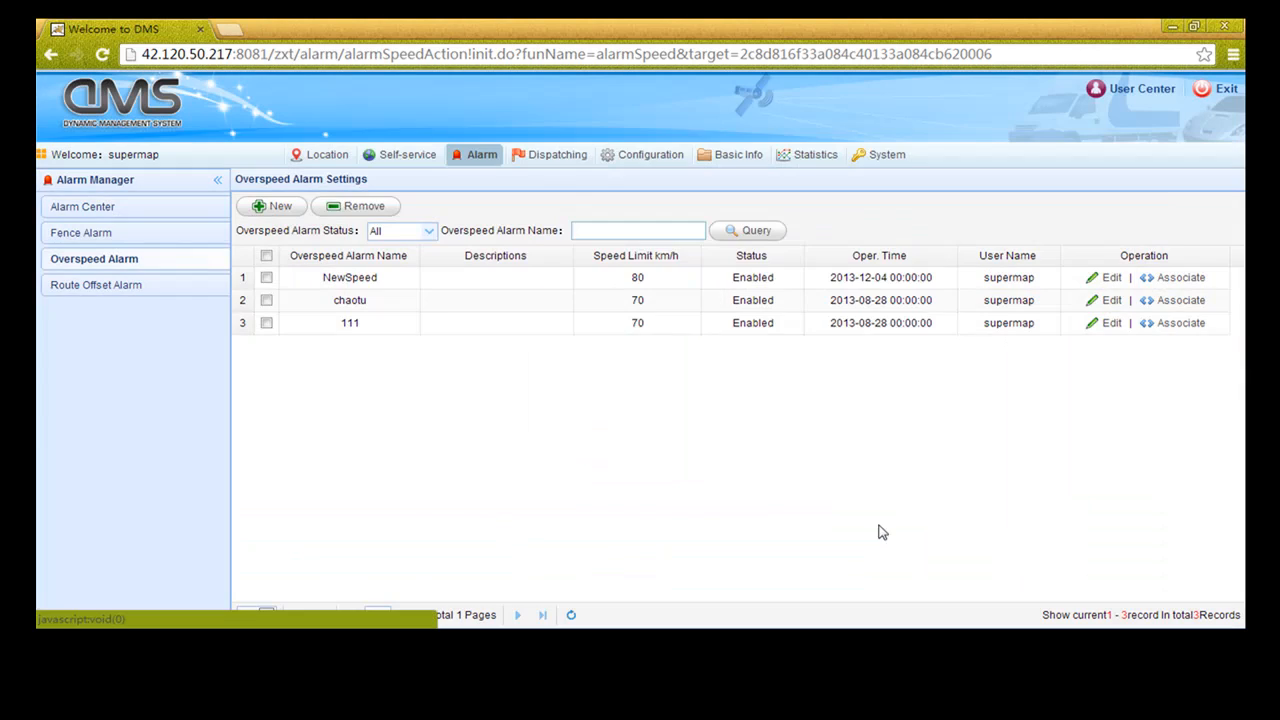
Start a new overspeed alarm and name it NewSpeed2
left_click(280, 207)
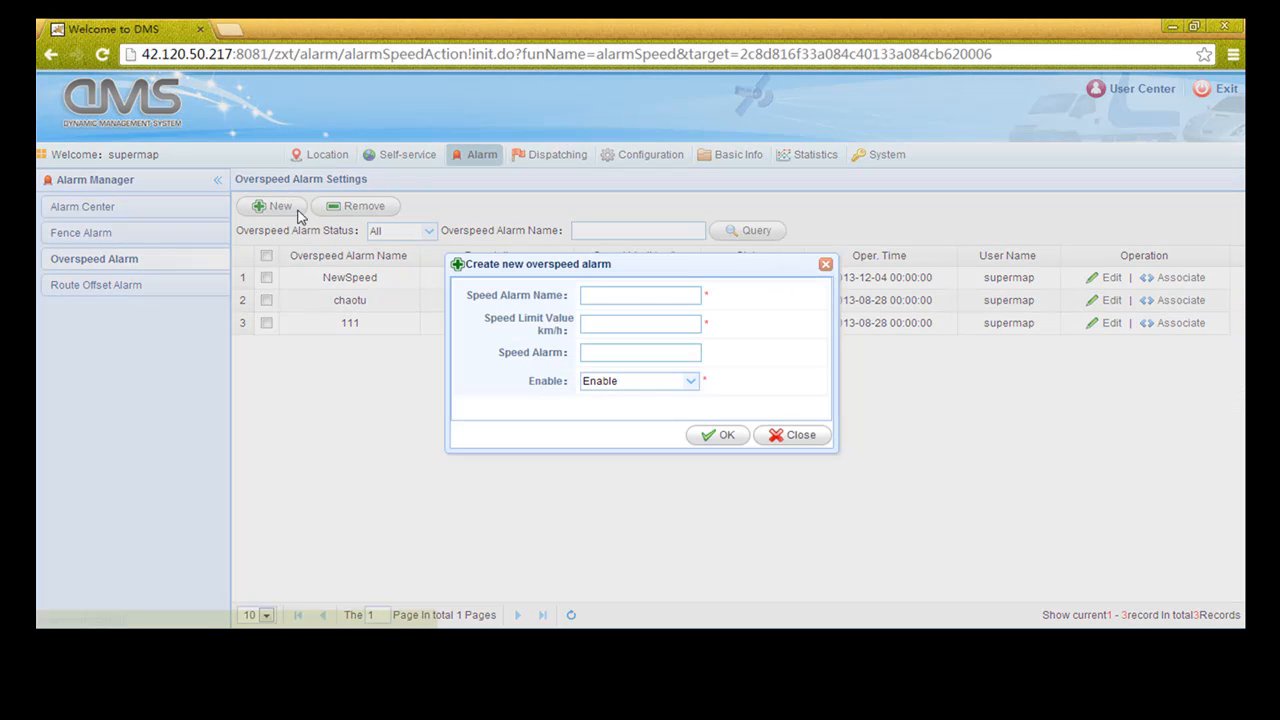
left_click(600, 295)
type("New")
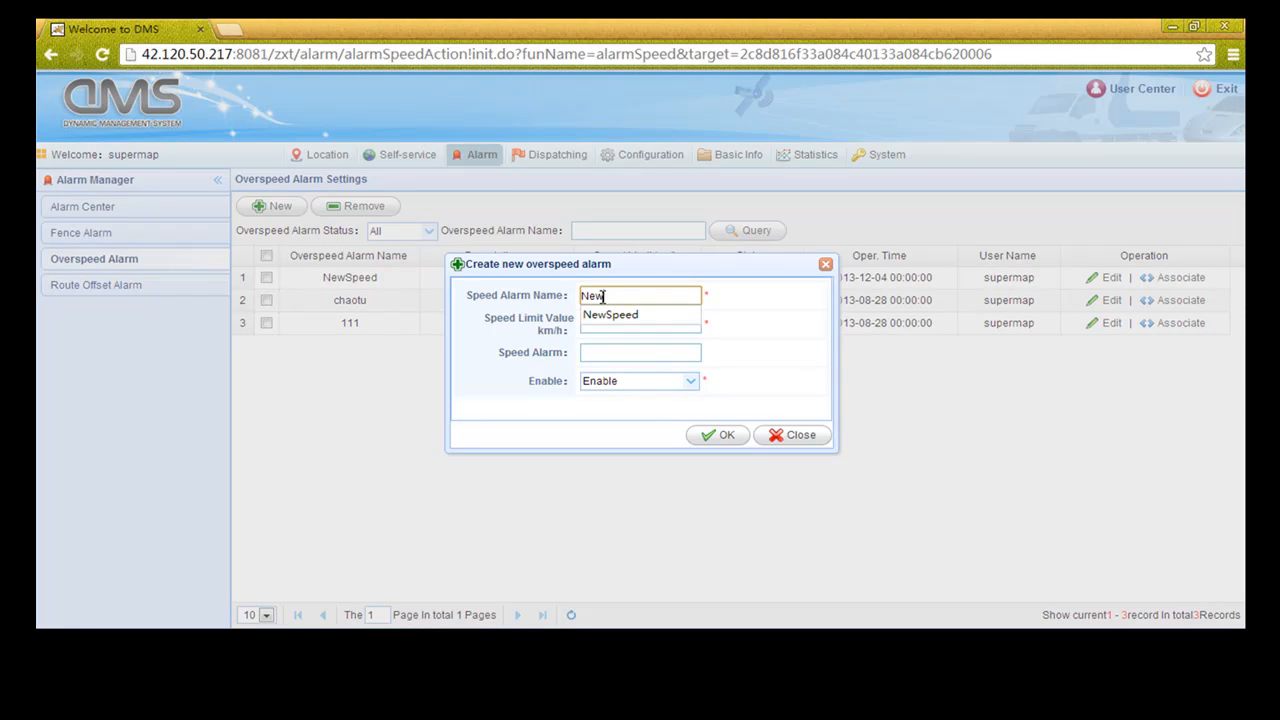
left_click(600, 316)
left_click(643, 295)
type("2")
Set the speed limit to 75, keep it enabled, and save the alarm
left_click(621, 322)
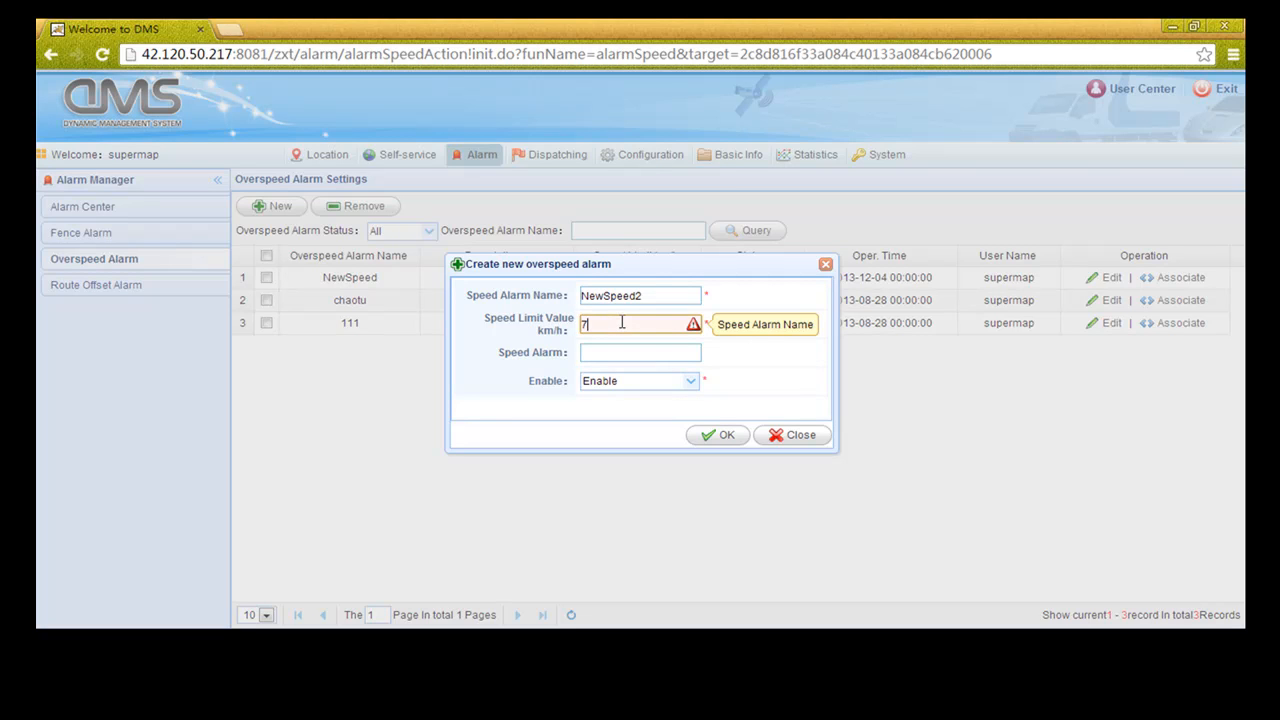
type("75")
left_click(691, 381)
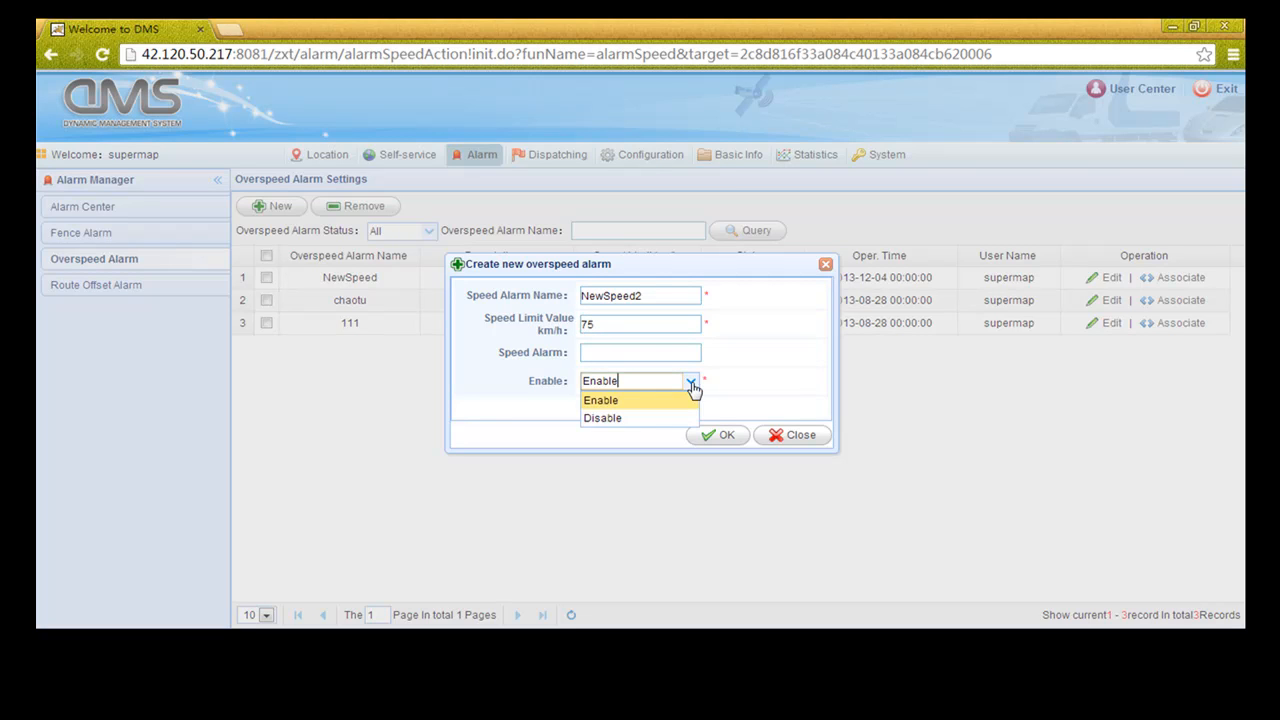
left_click(693, 388)
left_click(709, 434)
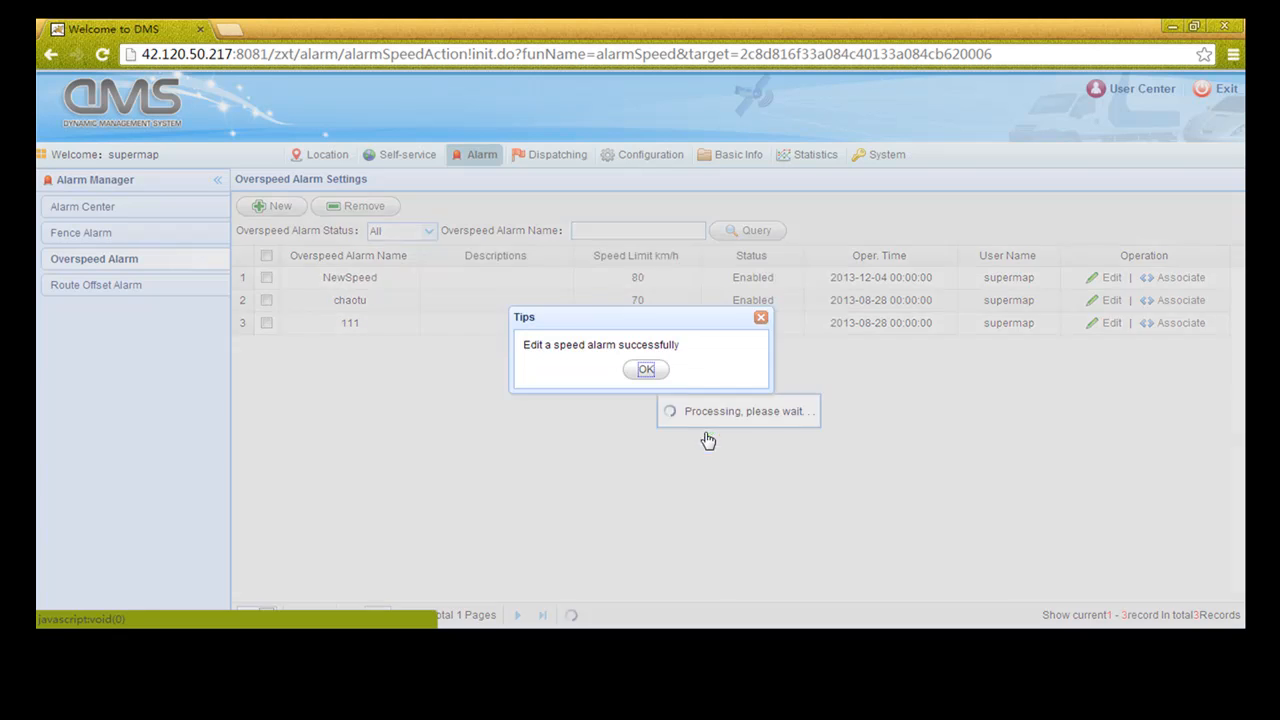
left_click(645, 371)
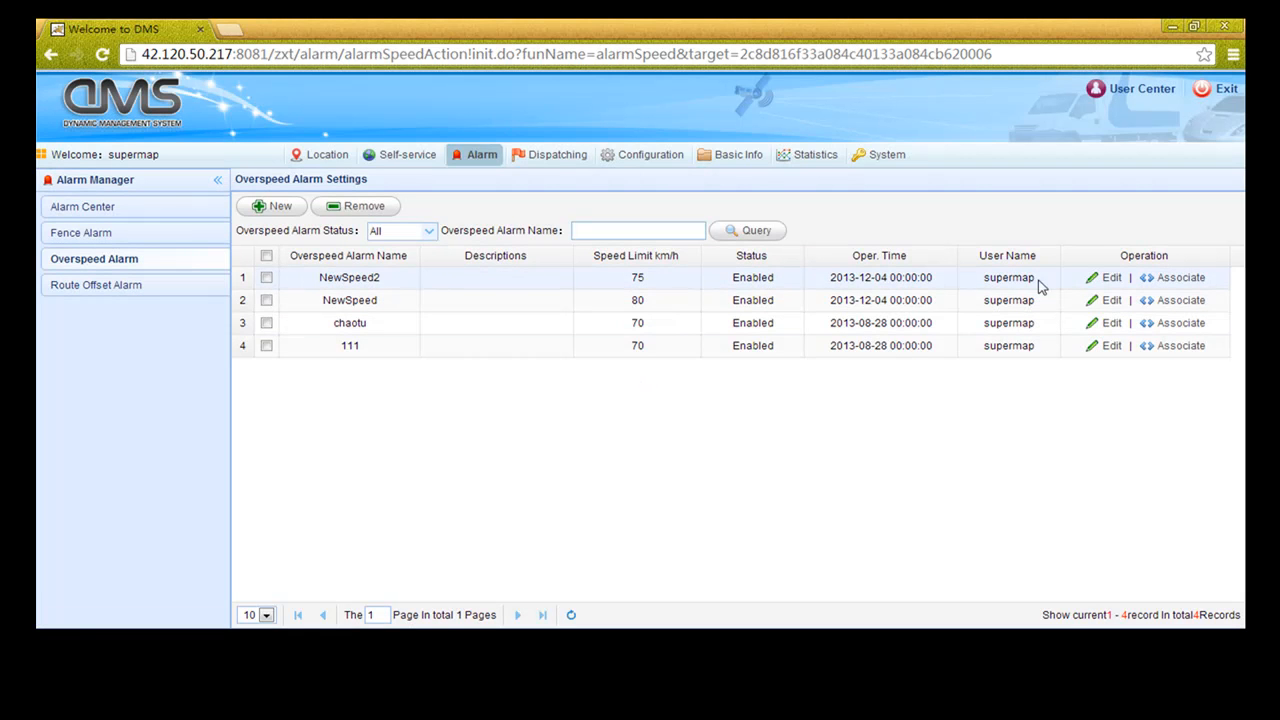
Associate all three 后勤部 department vehicles with NewSpeed2 and save the links
left_click(1172, 278)
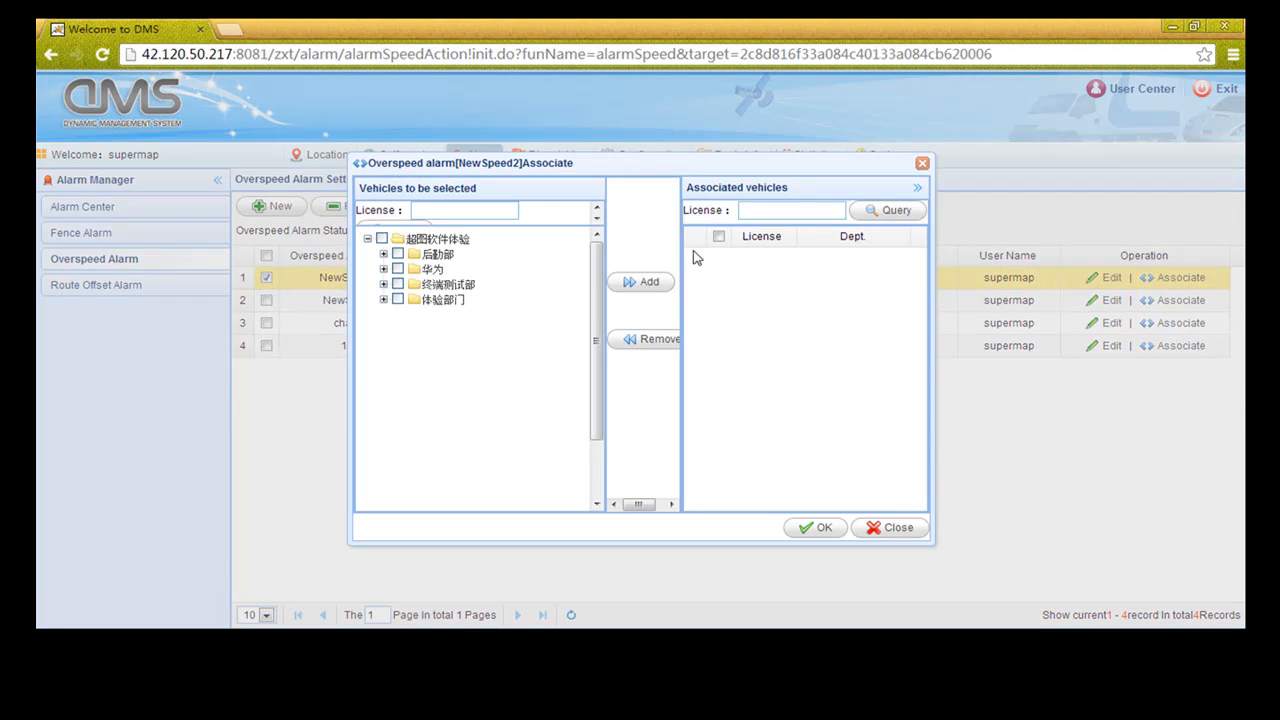
left_click(383, 254)
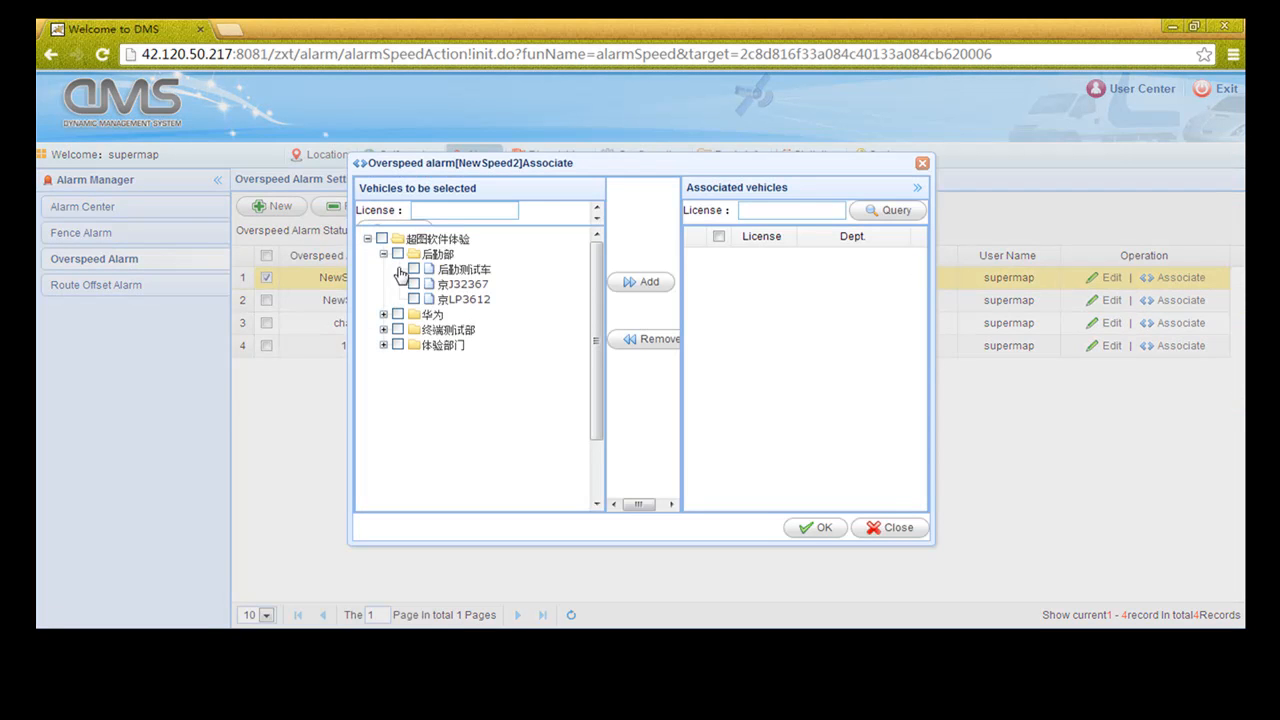
left_click(398, 254)
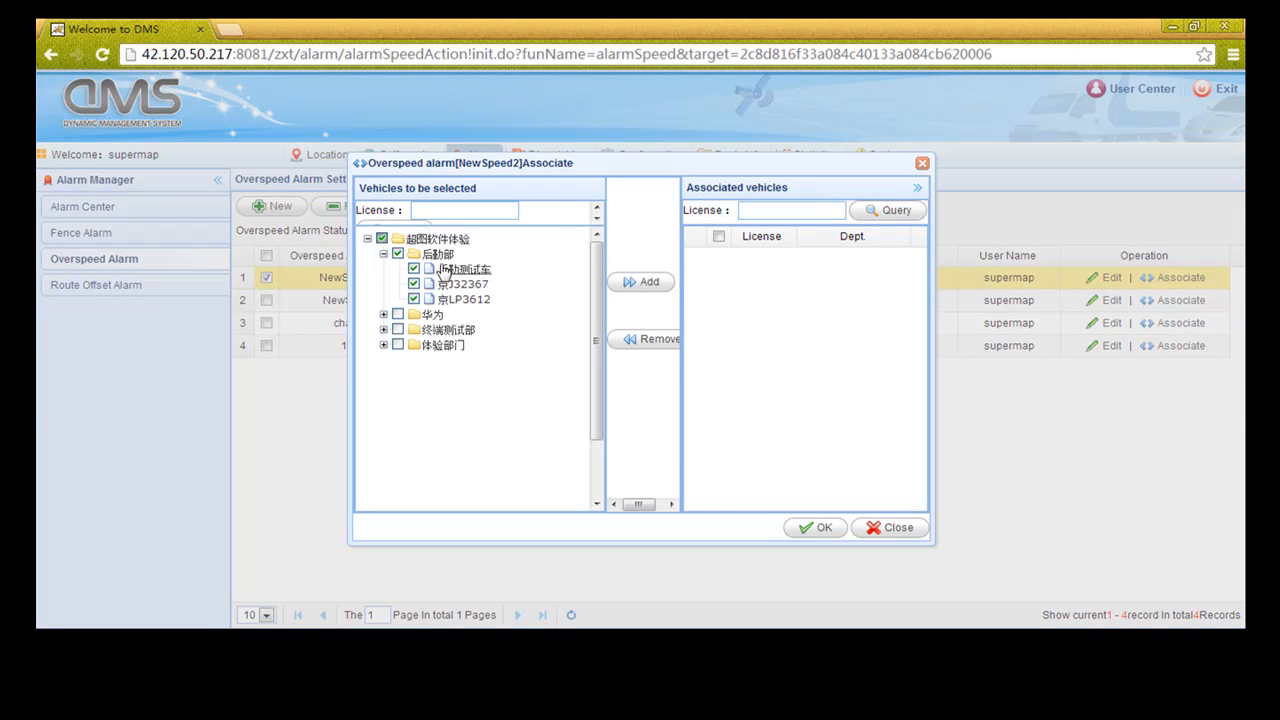
left_click(640, 281)
left_click(718, 237)
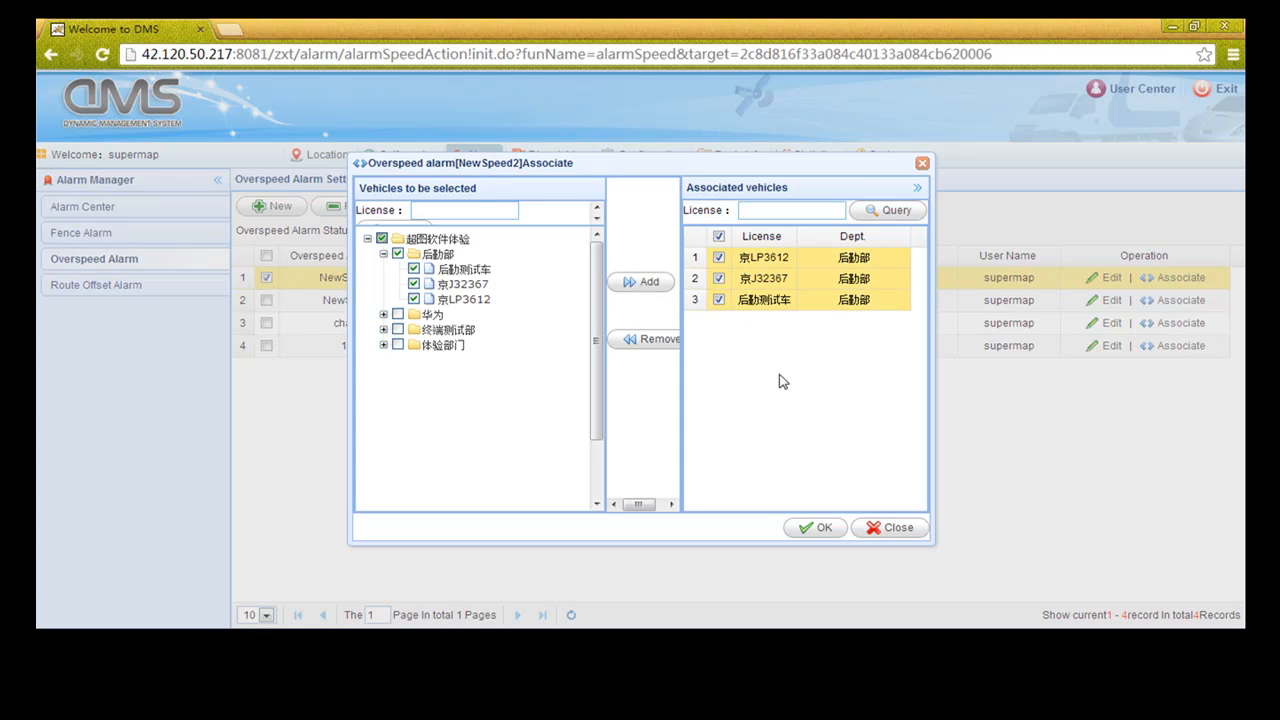
left_click(815, 529)
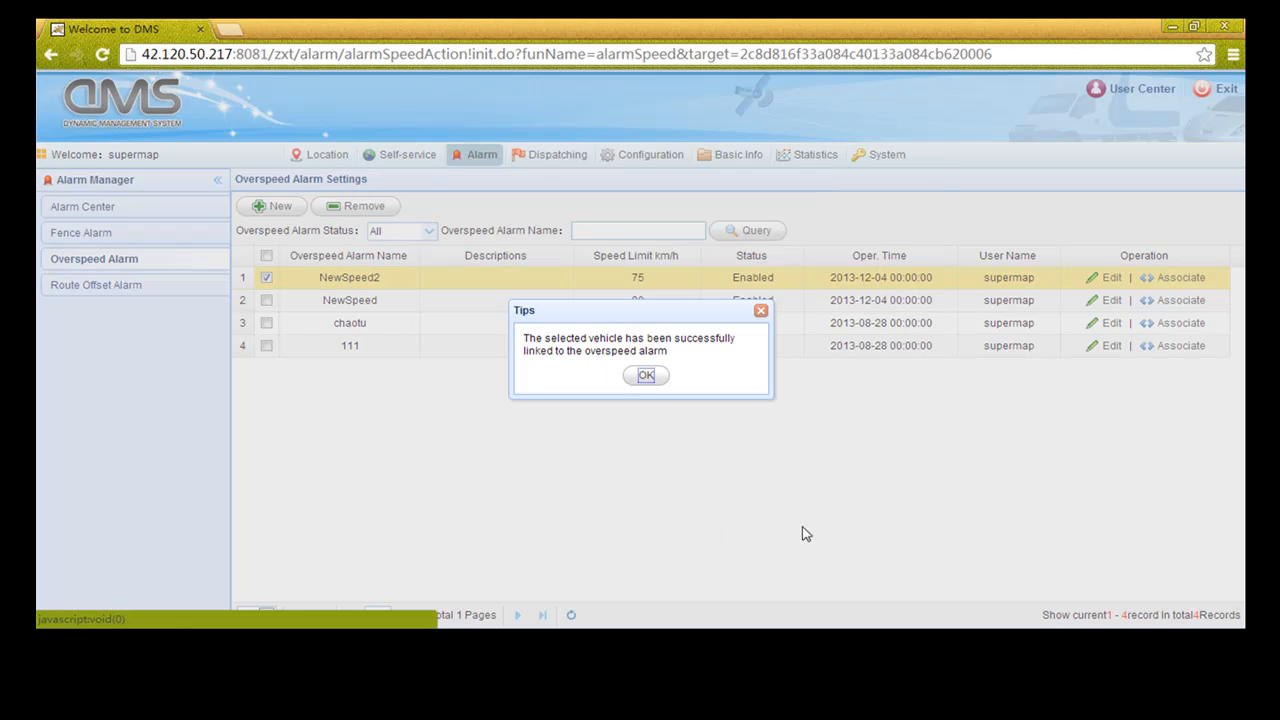
left_click(640, 380)
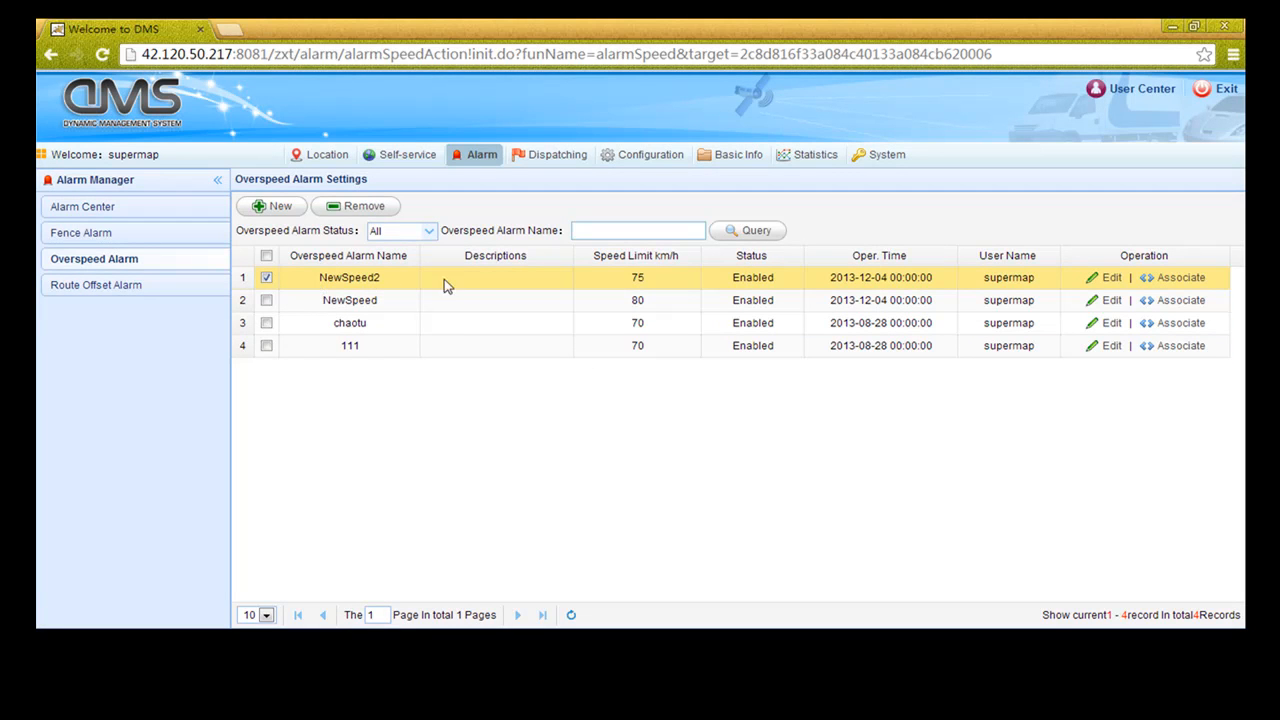
Open Route Offset Alarm settings and review NewRoute's route on the map
left_click(131, 289)
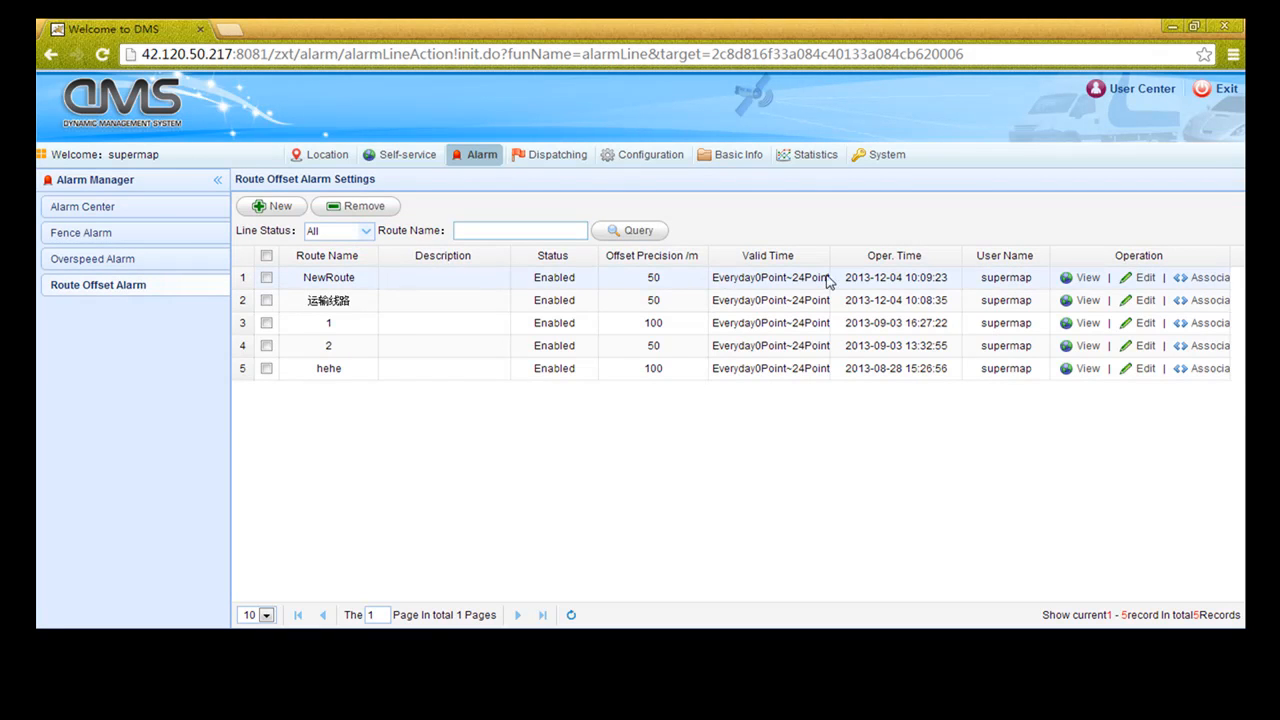
left_click(1087, 280)
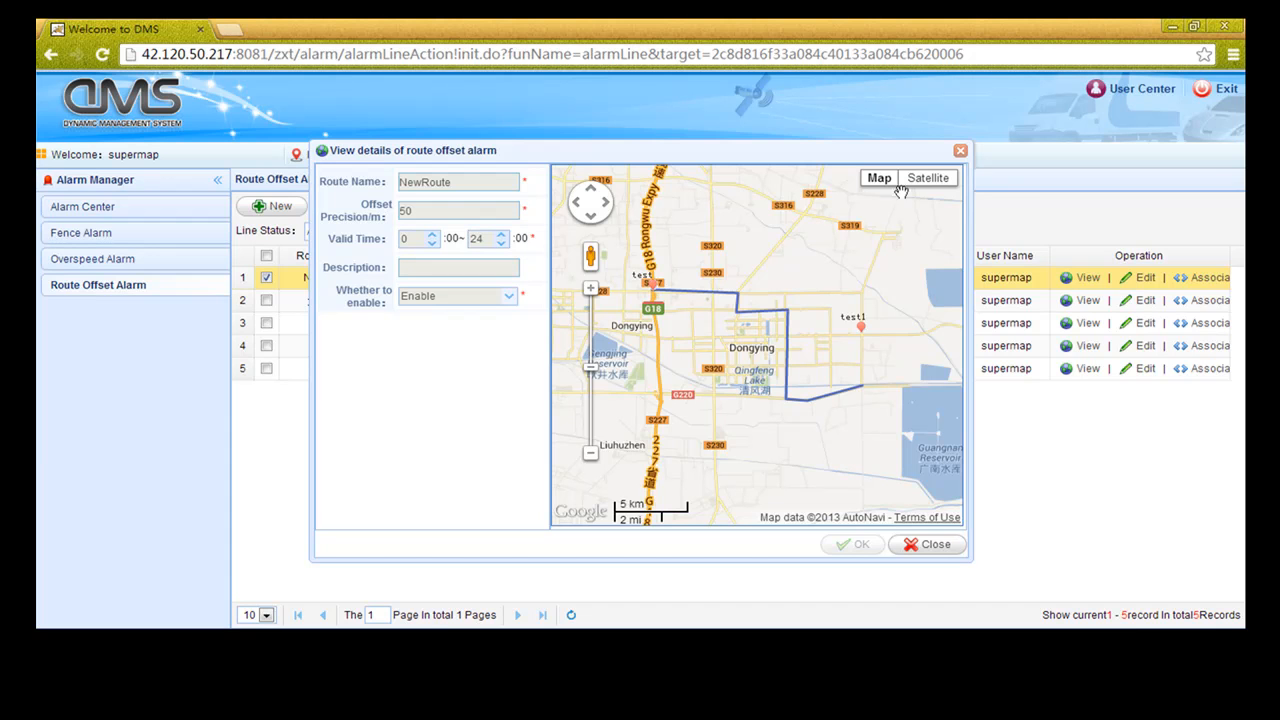
left_click(959, 153)
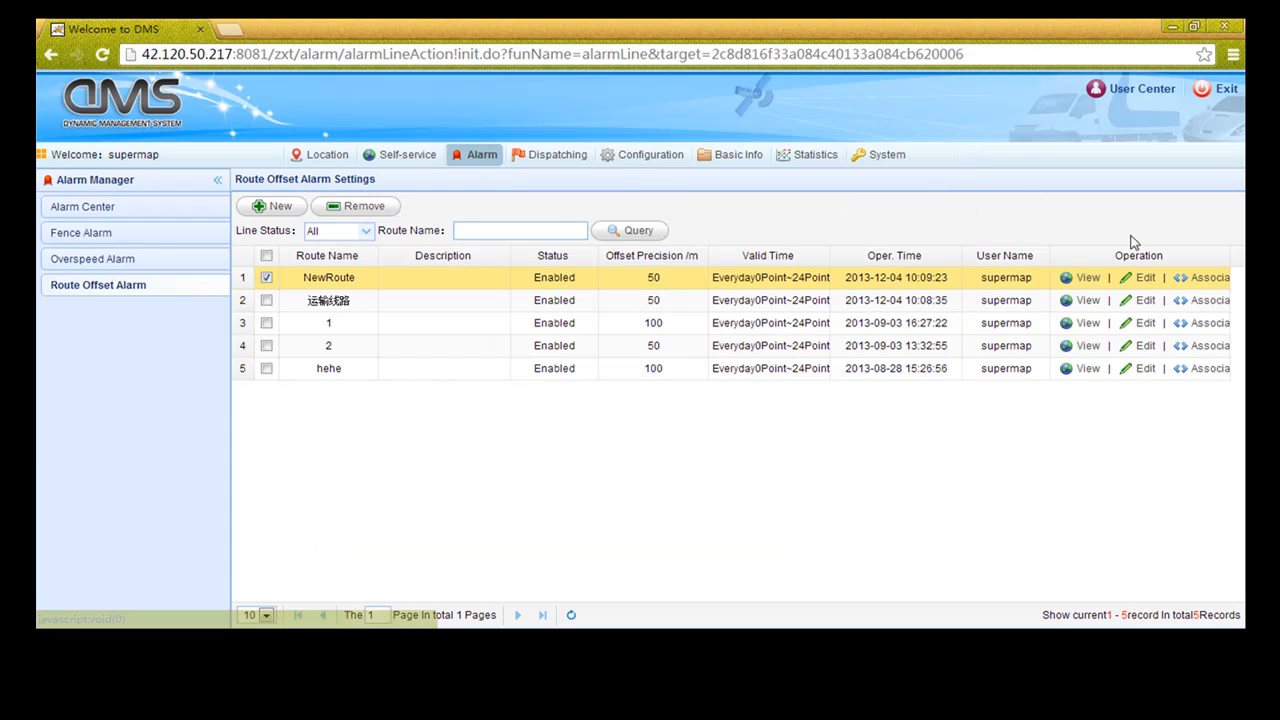
Edit NewRoute and drag new bend points into its diagonal route edge
left_click(1155, 280)
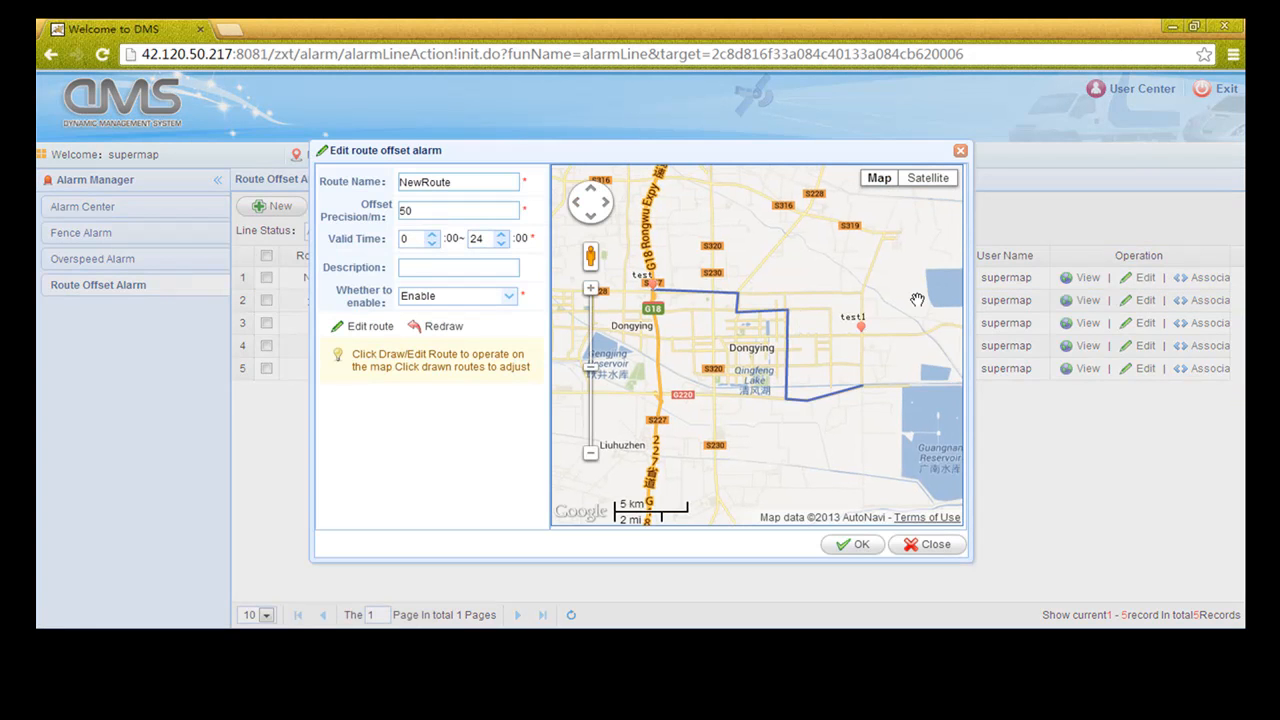
left_click(368, 327)
left_click_drag(738, 320, 737, 341)
scroll(758, 343, "up", 1)
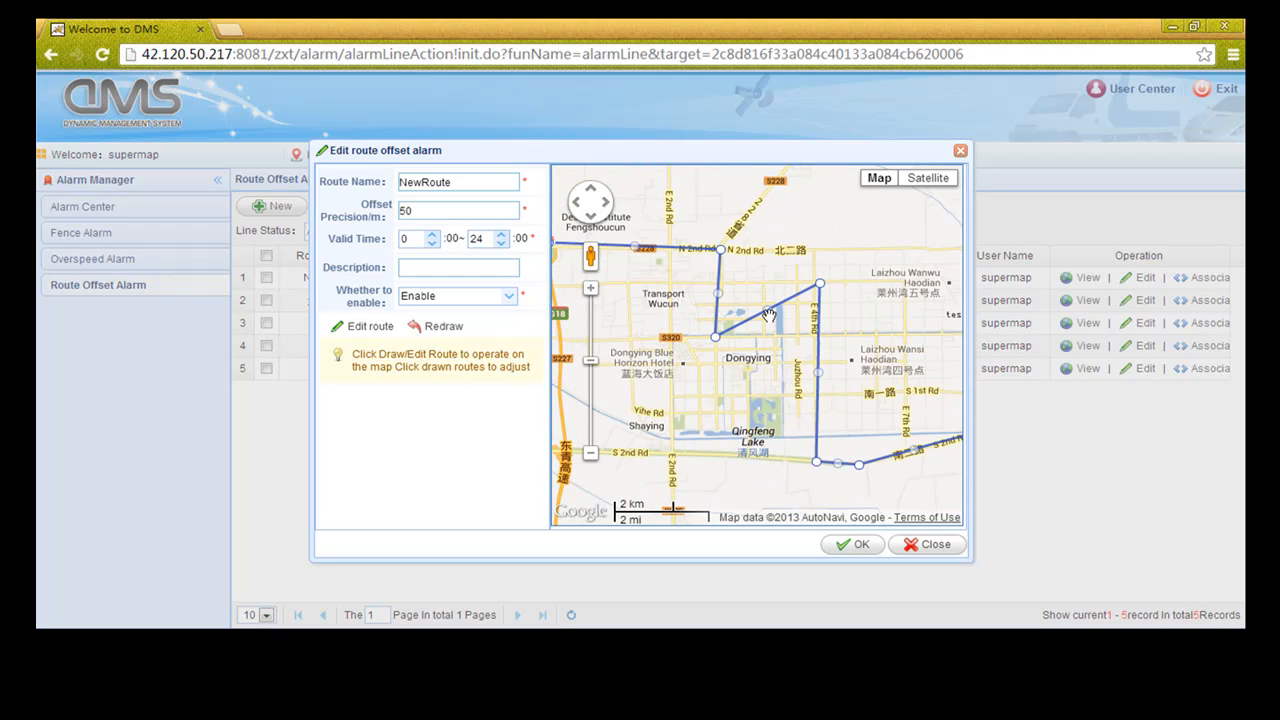
left_click_drag(767, 311, 815, 303)
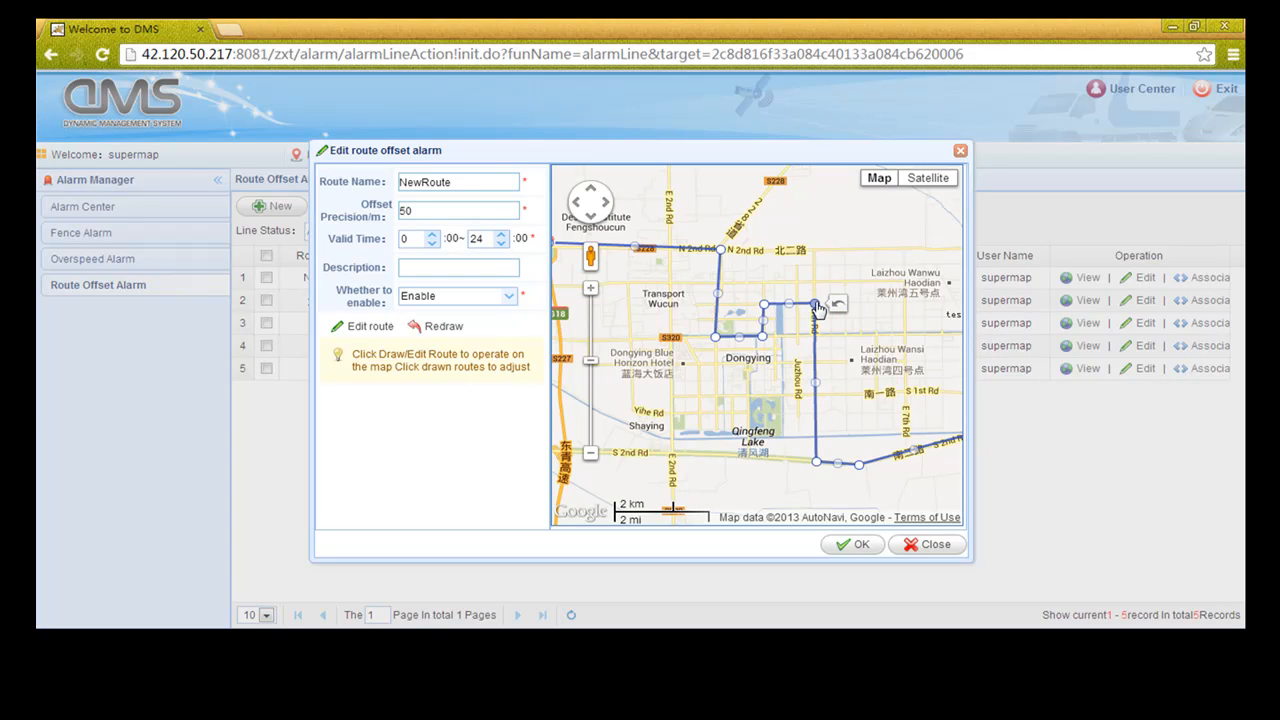
Reshape NewRoute's right and lower-right sections through southeast Dongying and save it
left_click_drag(818, 388, 905, 391)
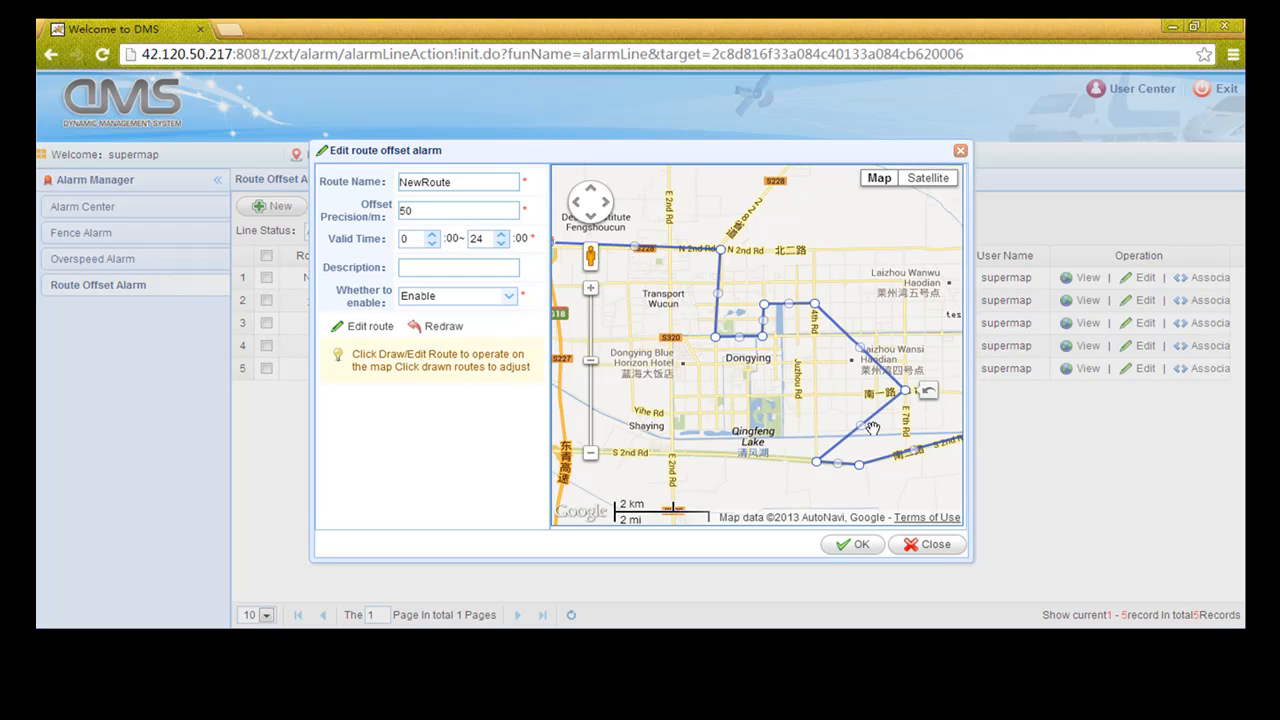
left_click_drag(862, 430, 816, 436)
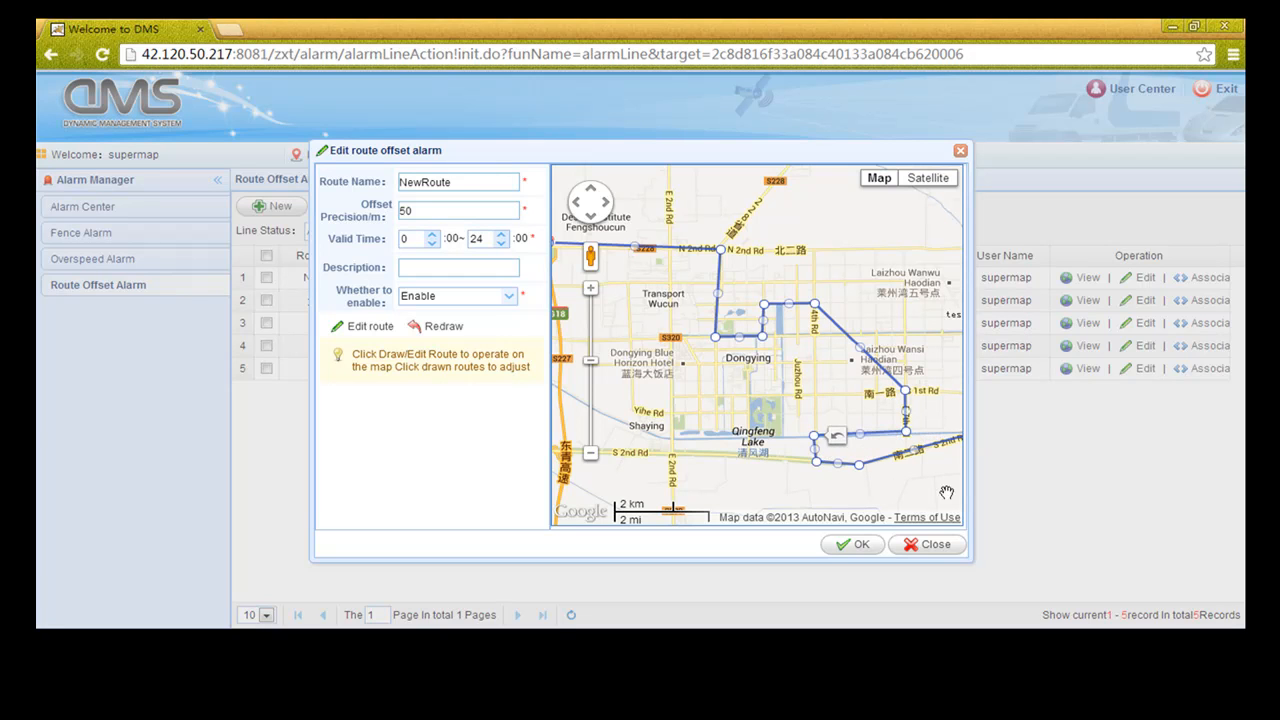
left_click_drag(905, 472, 817, 439)
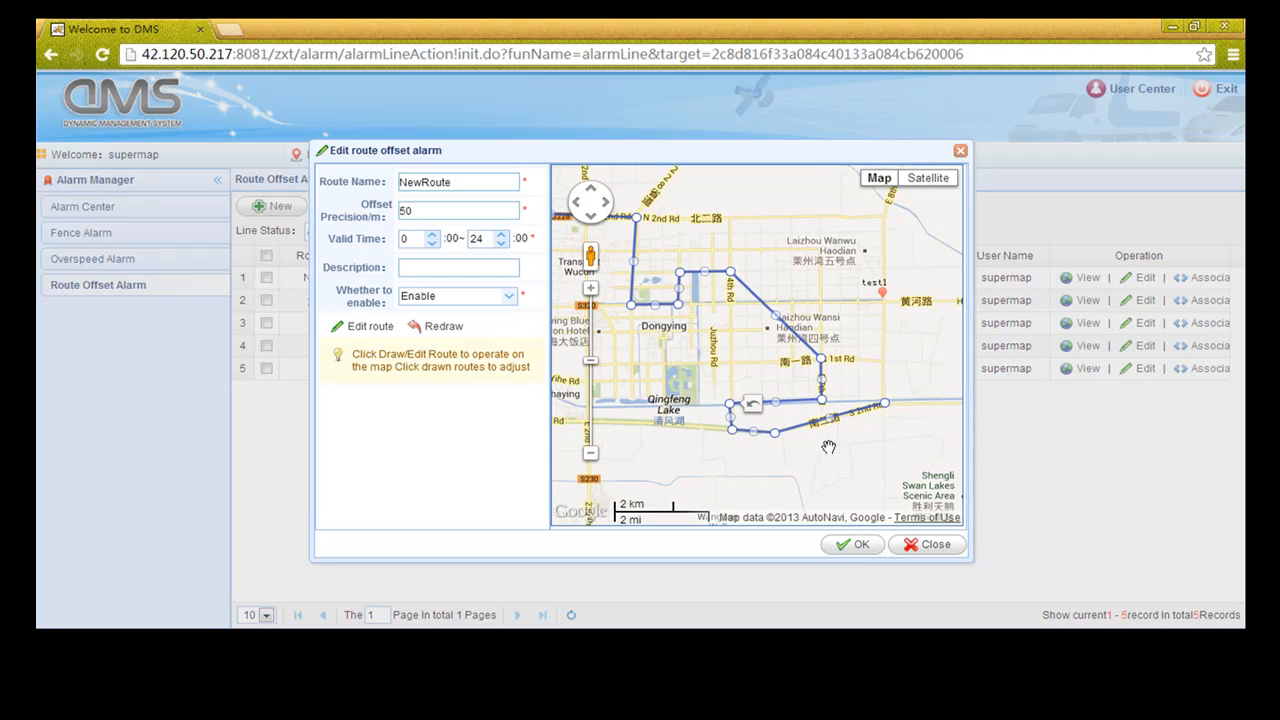
left_click(861, 547)
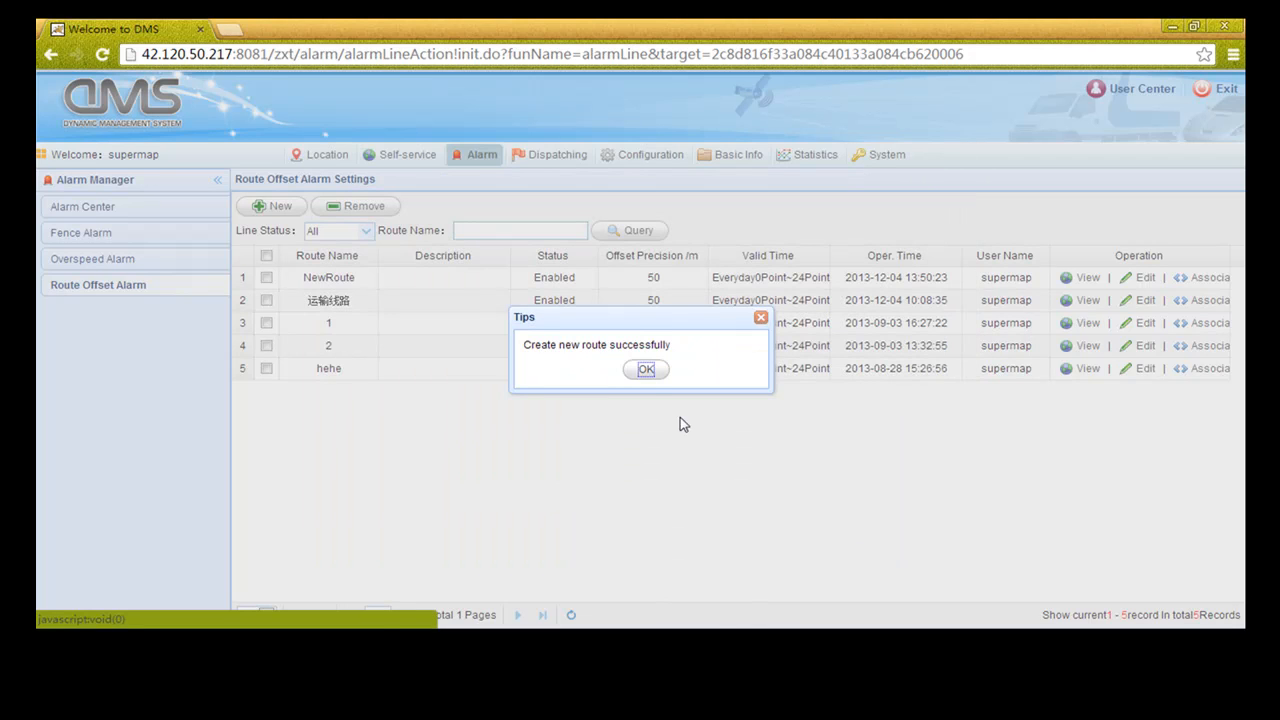
left_click(646, 369)
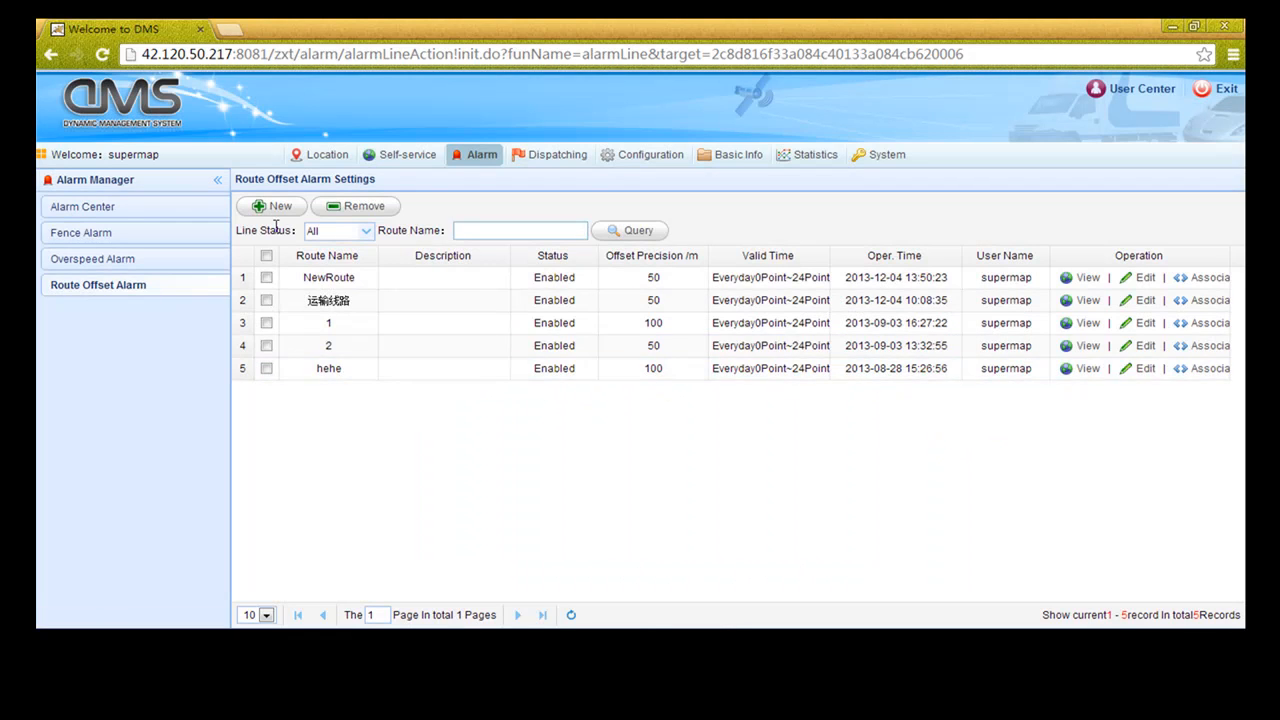
Start a new route offset alarm named NewRoute2
left_click(272, 206)
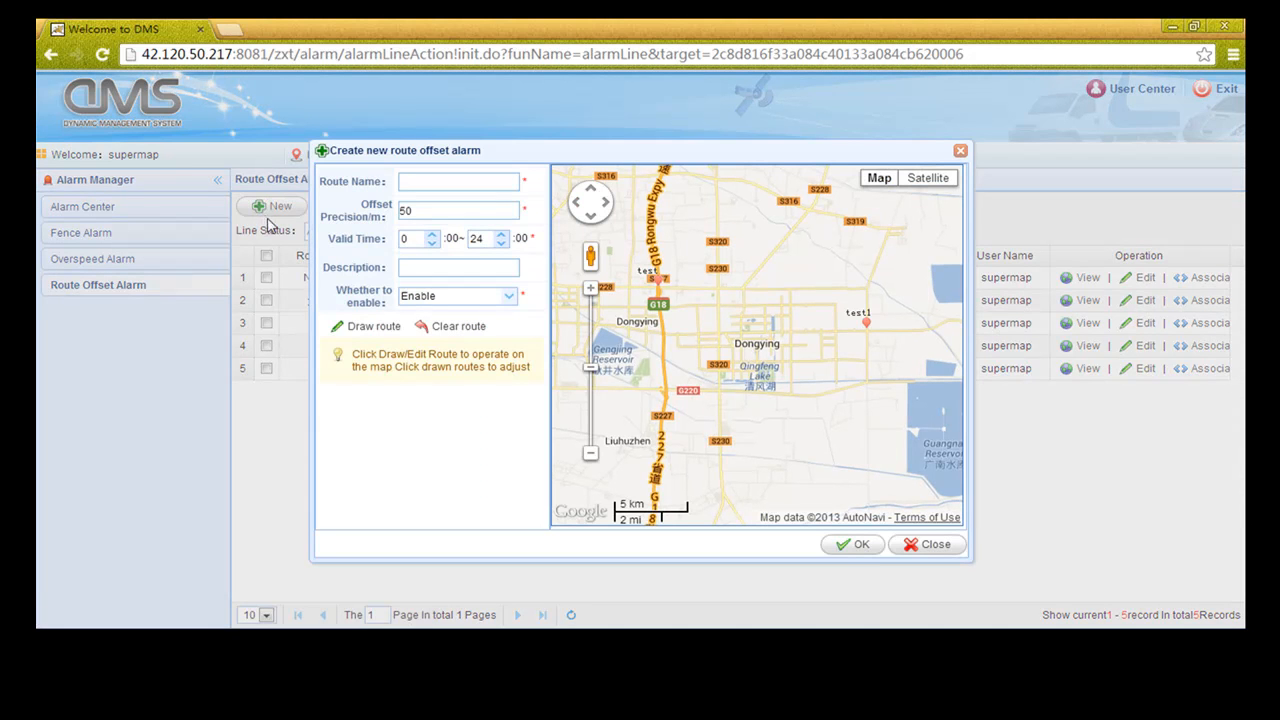
left_click_drag(719, 348, 761, 329)
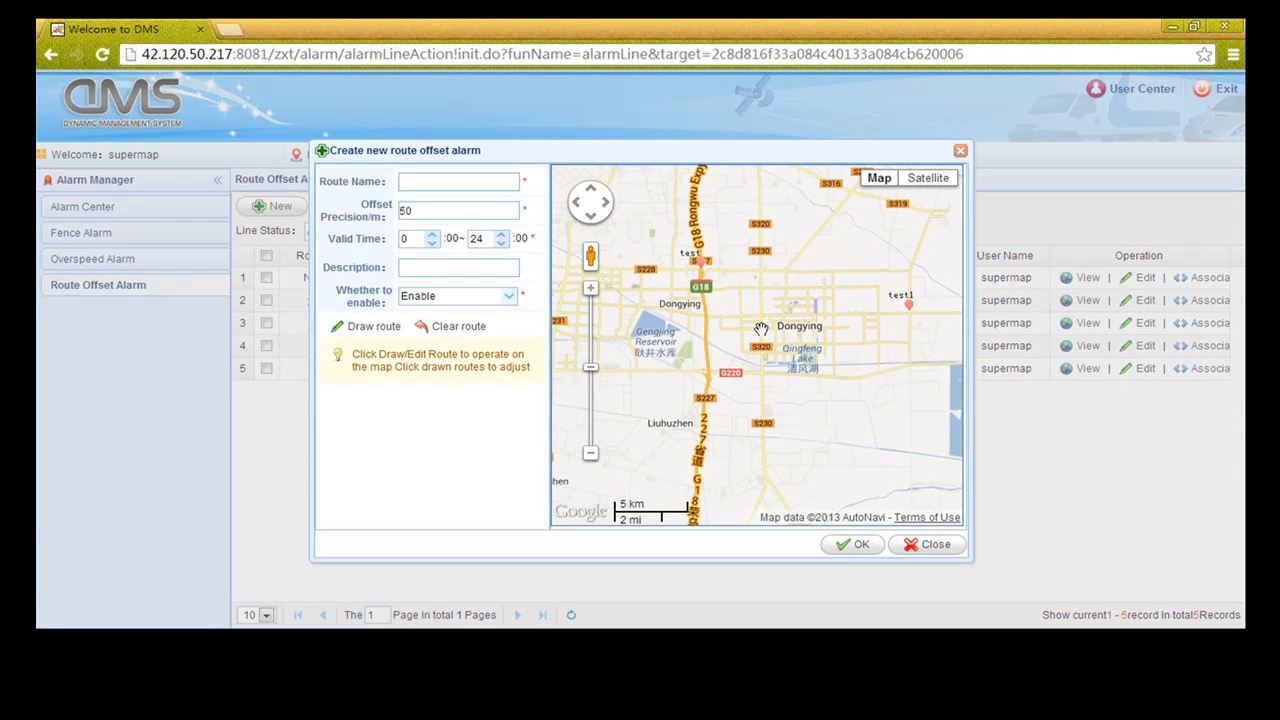
left_click(449, 180)
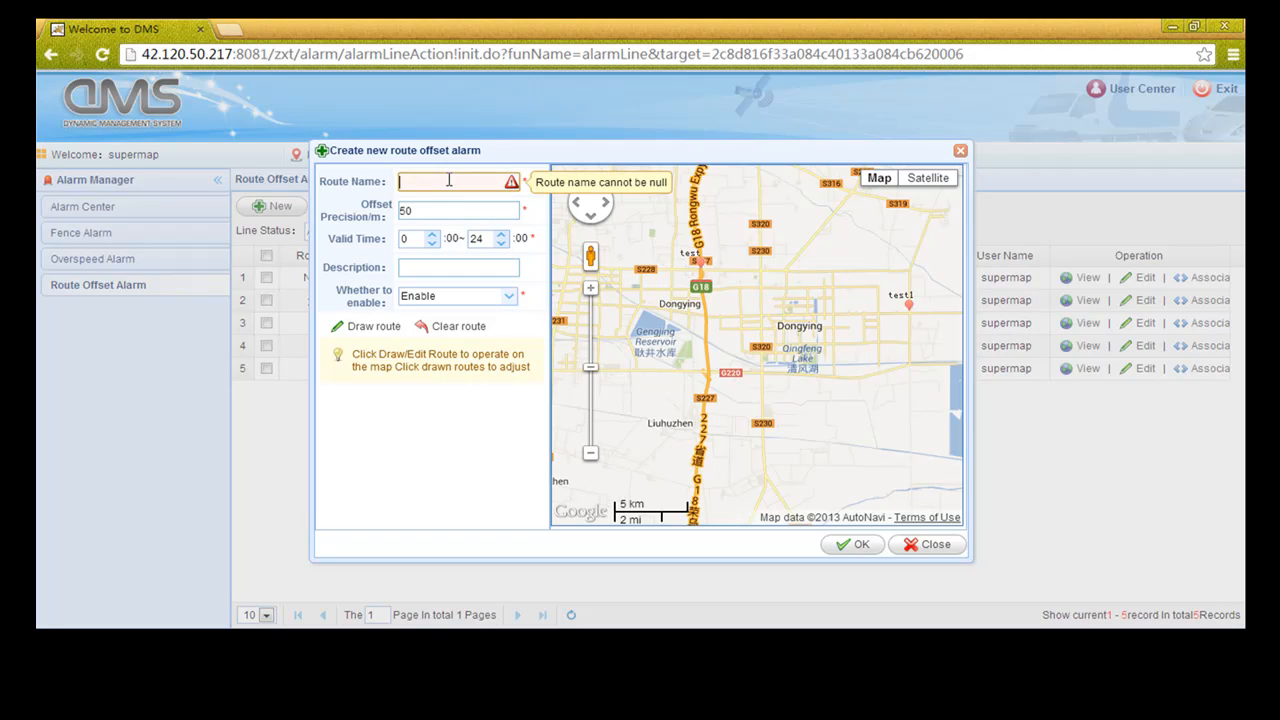
type("Ne")
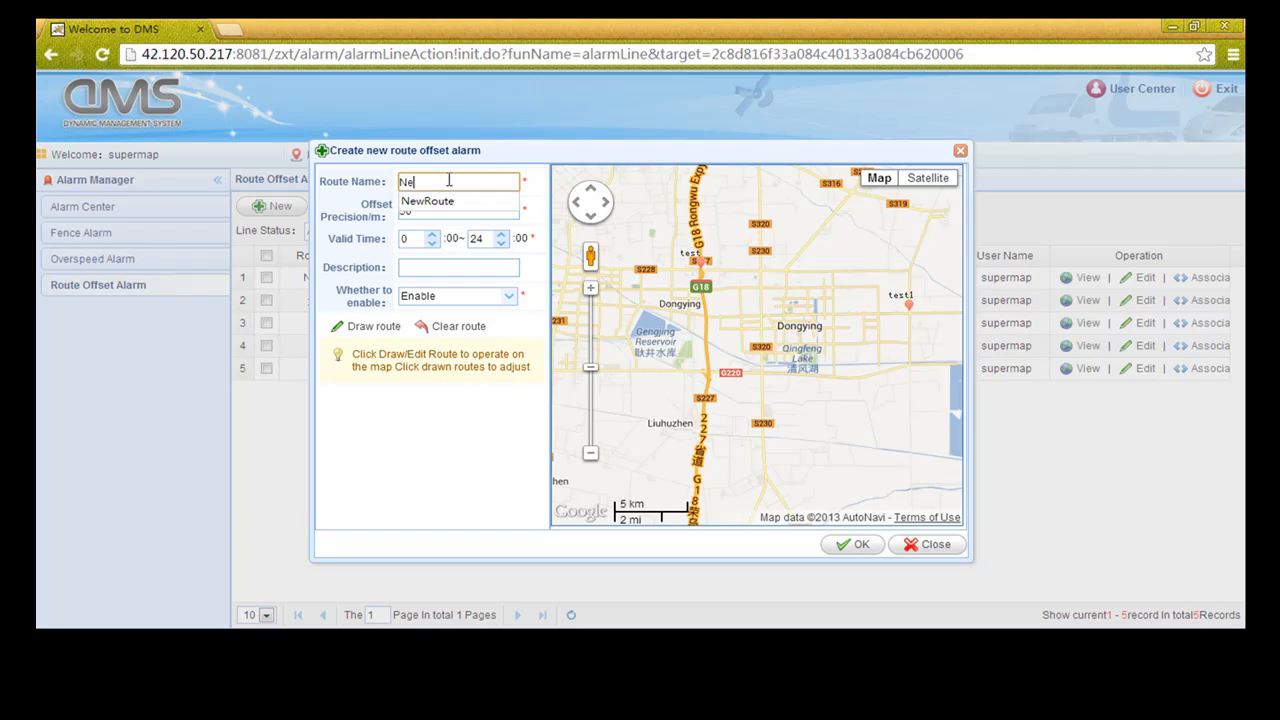
type("w")
key("Down")
key("Return")
type("2")
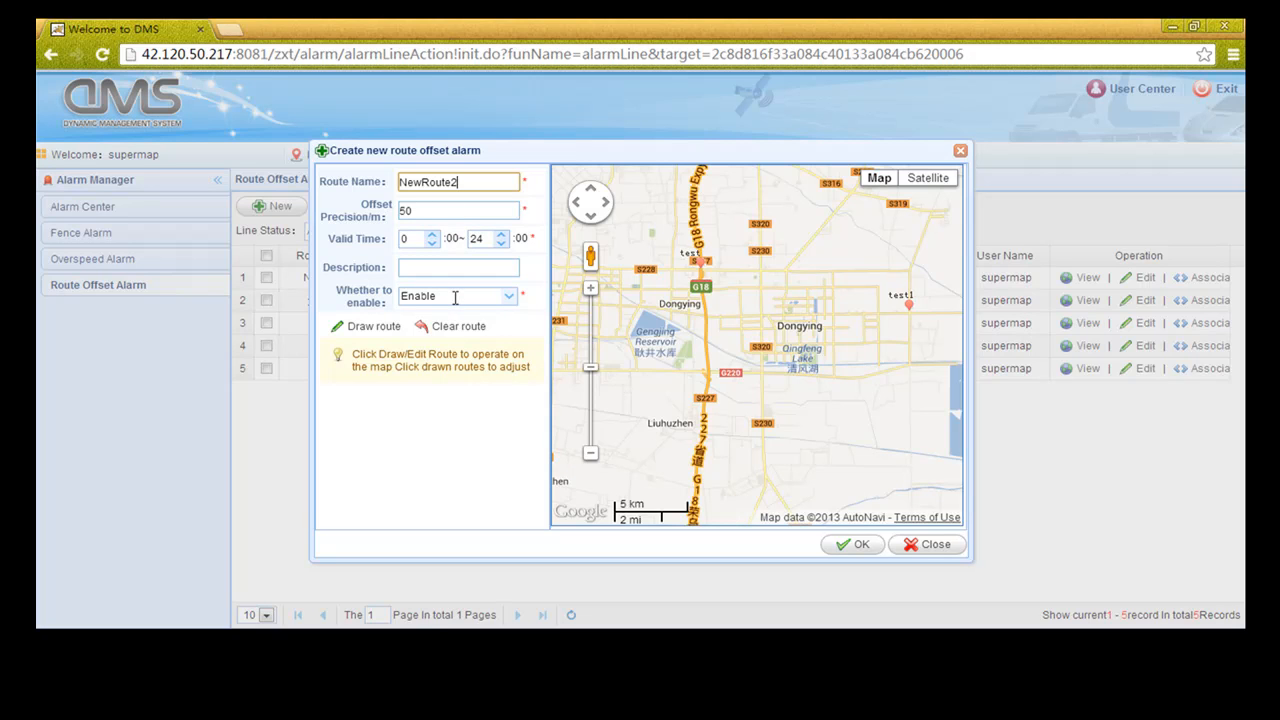
Draw NewRoute2's route east across Dongying toward Qingfeng Lake and save it
left_click(373, 326)
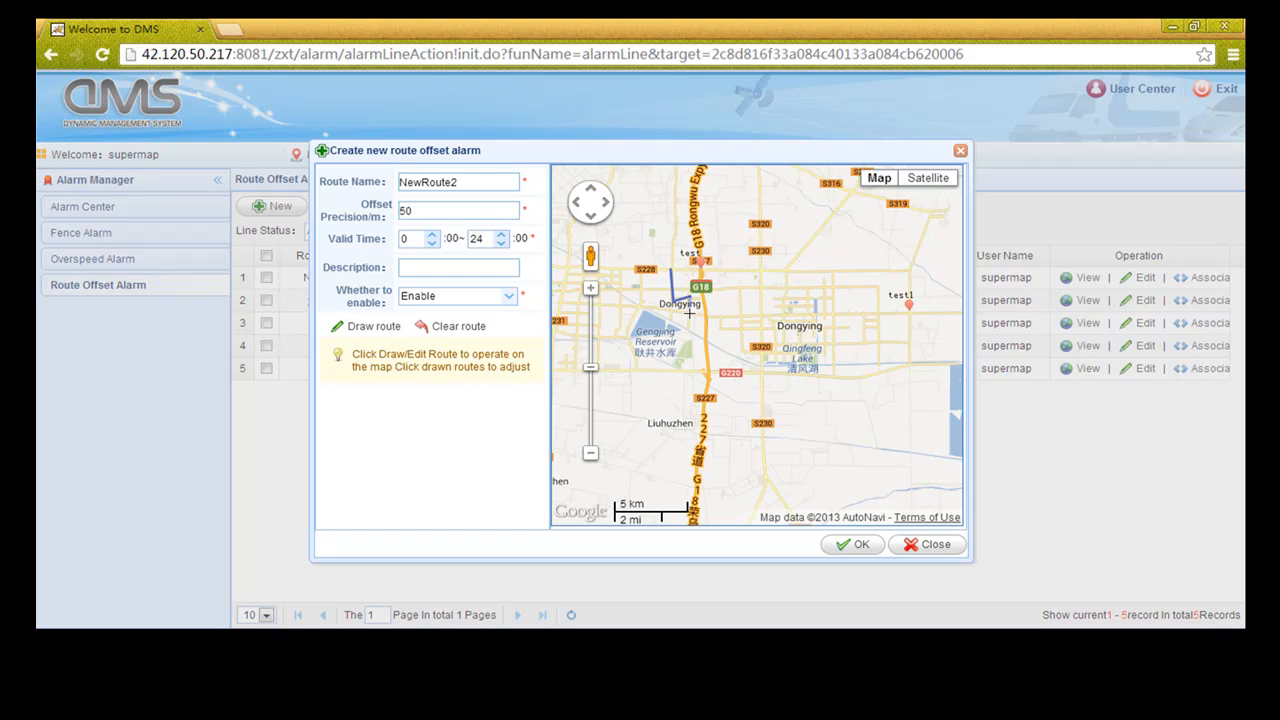
double_click(708, 316)
double_click(795, 354)
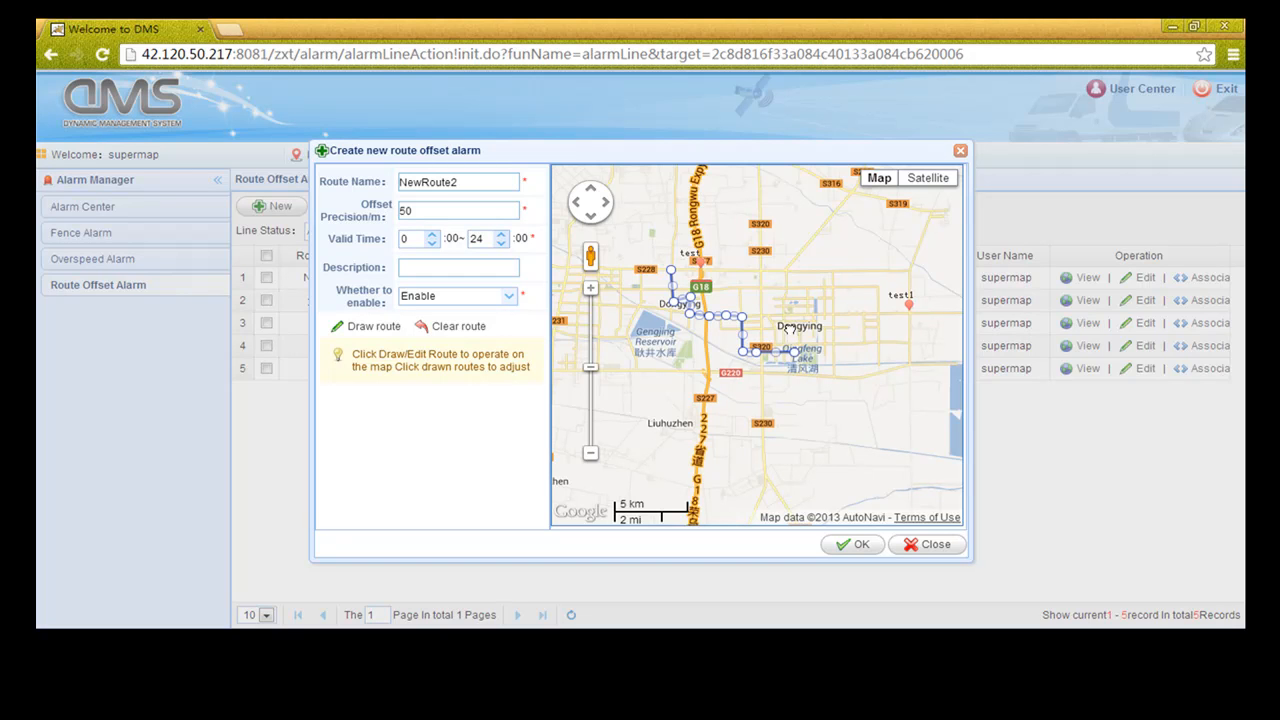
scroll(788, 337, "up", 1)
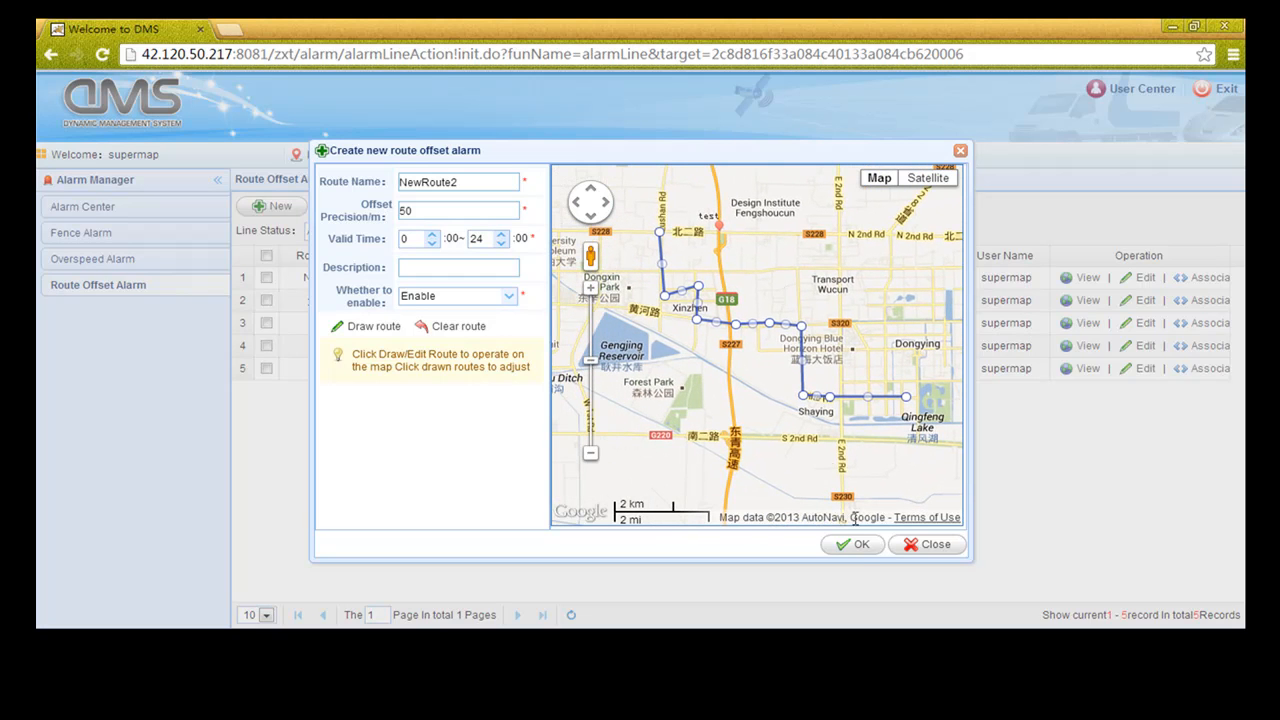
left_click(860, 551)
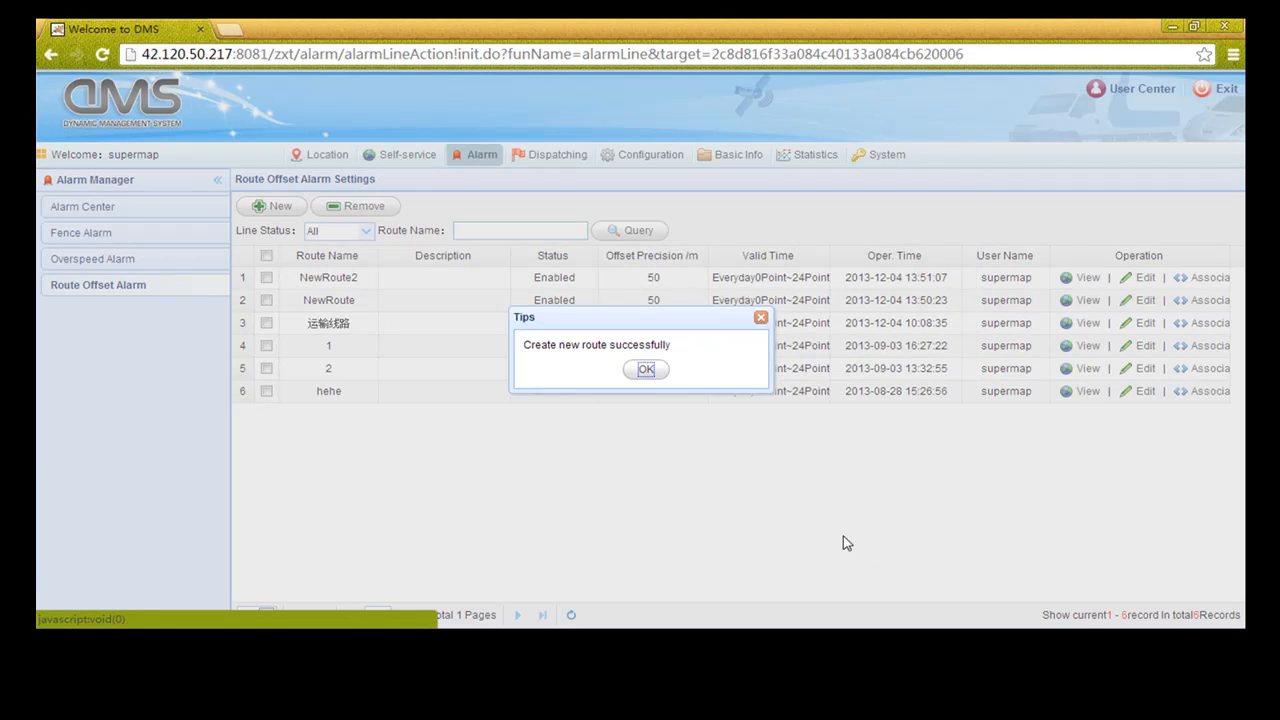
left_click(646, 371)
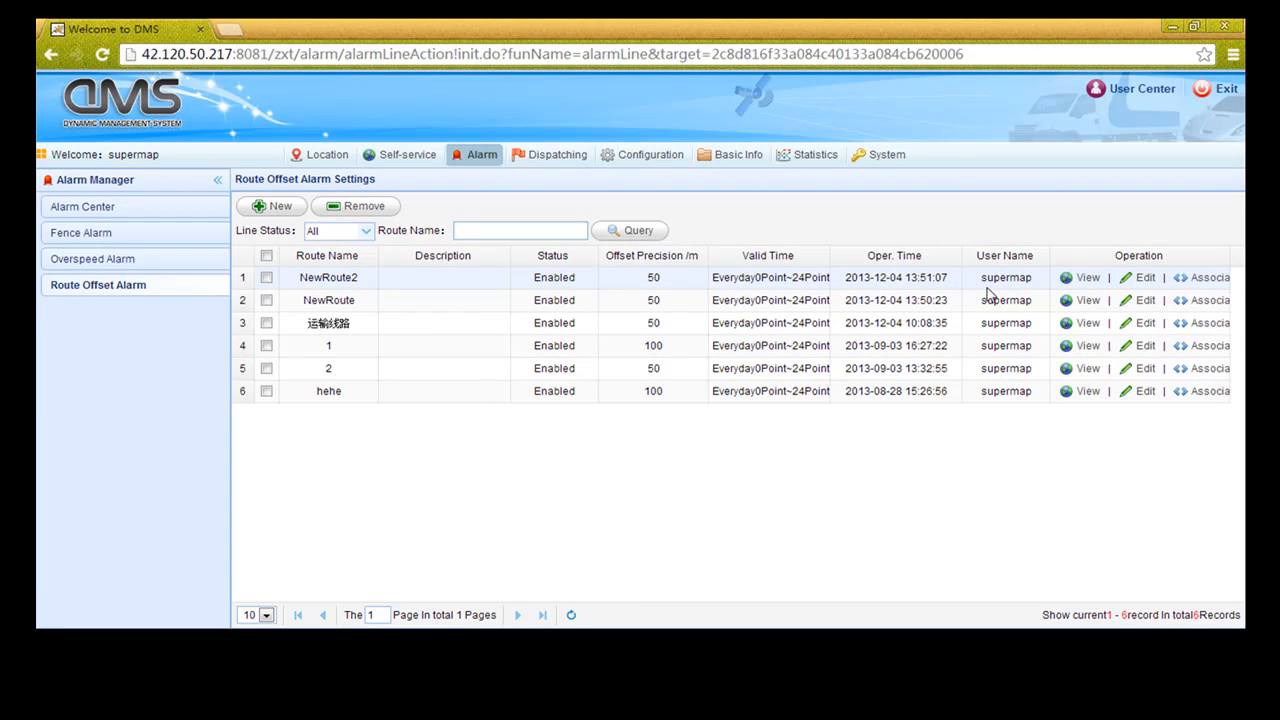
left_click(1203, 278)
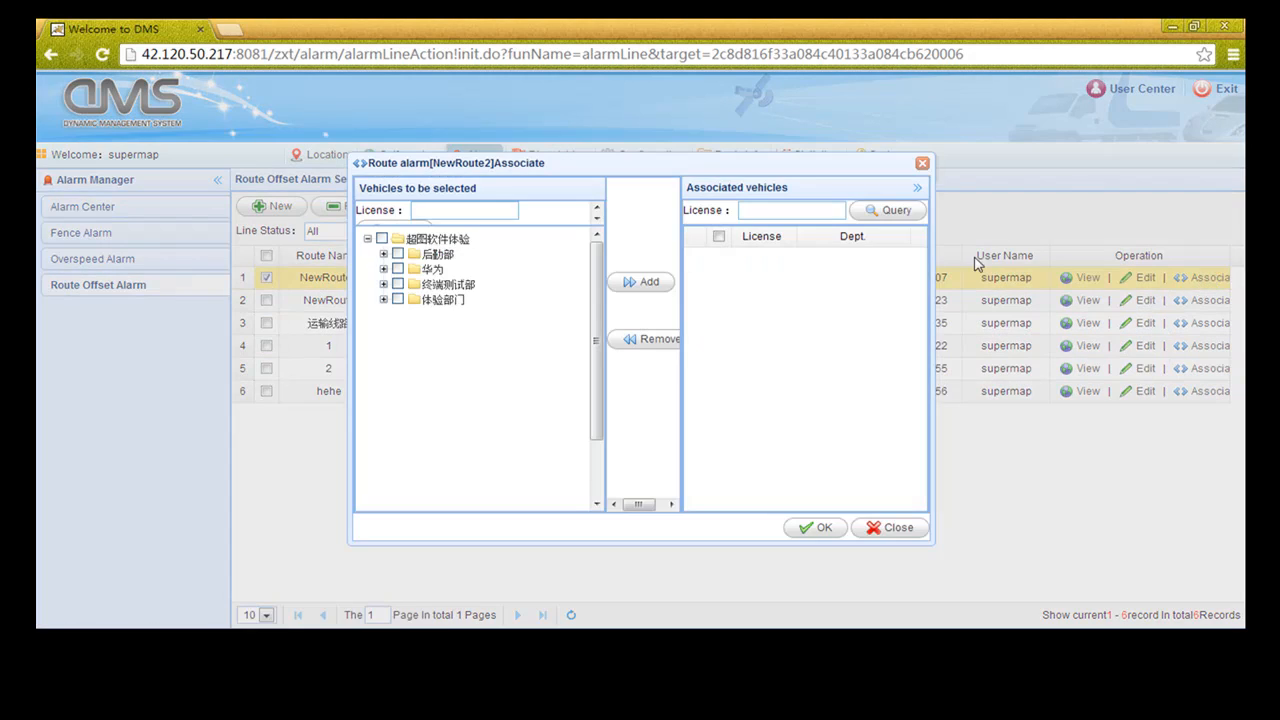
left_click(383, 255)
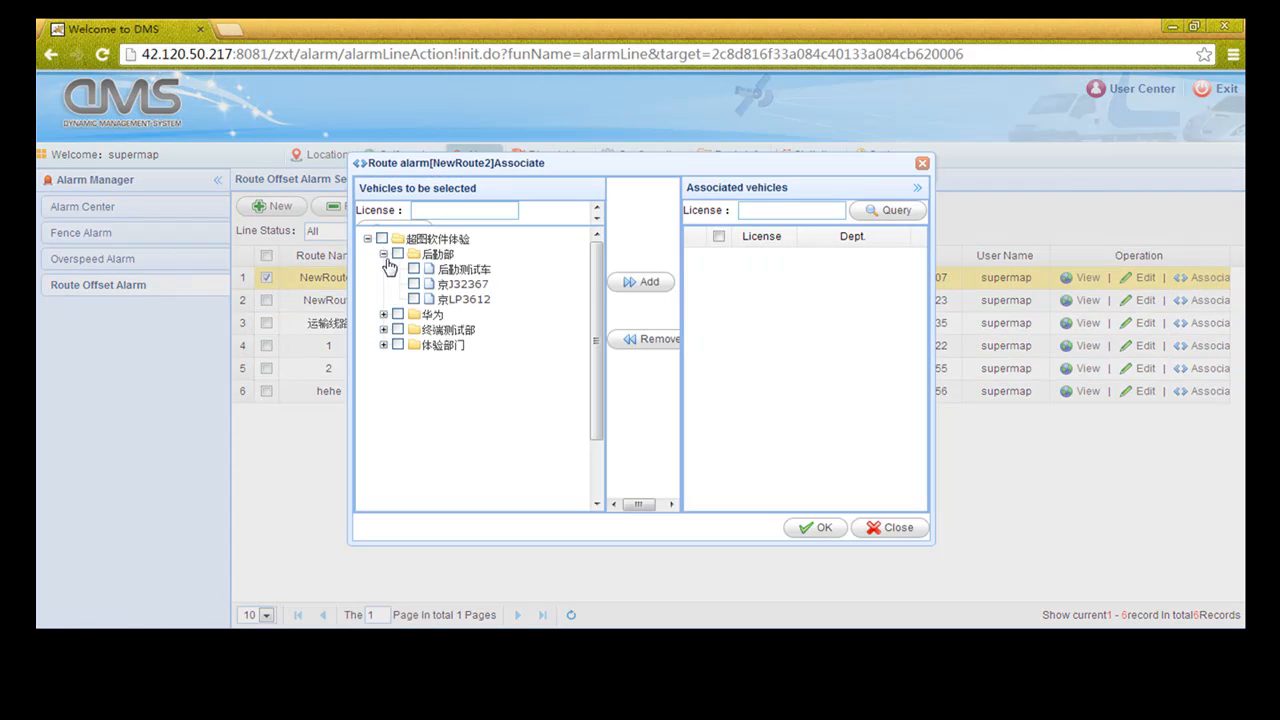
left_click(628, 282)
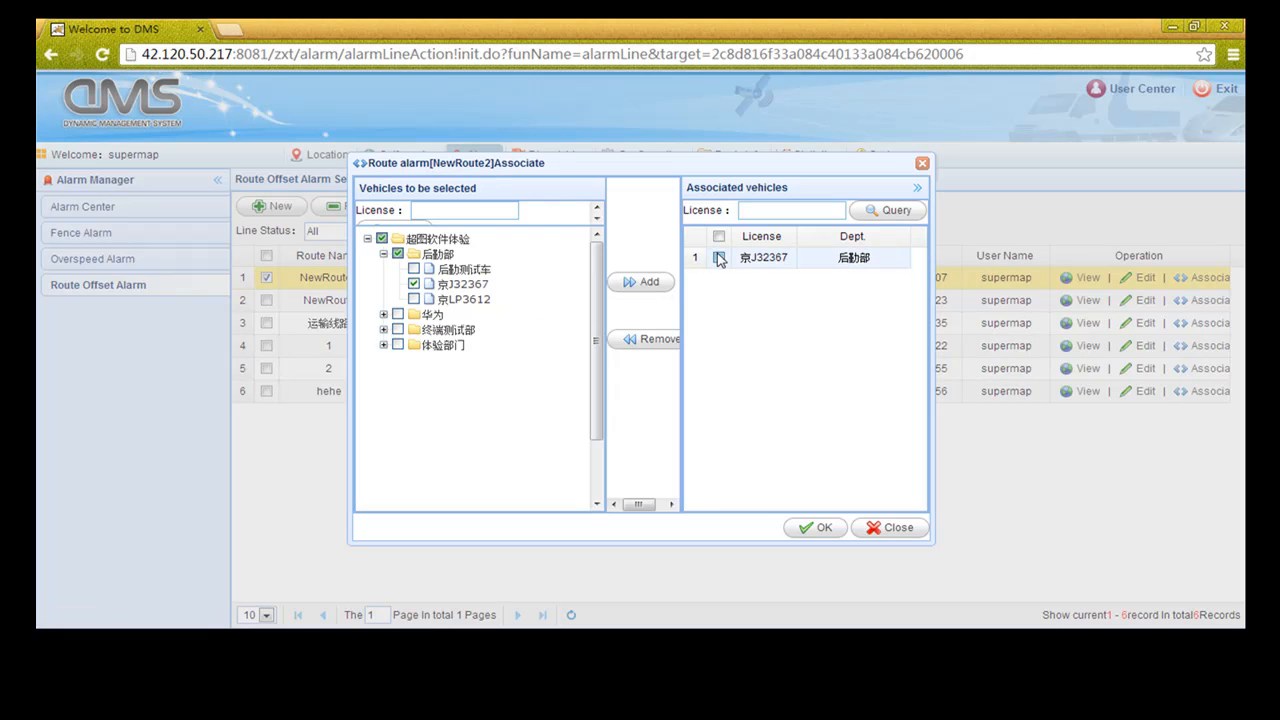
left_click(718, 258)
left_click(818, 527)
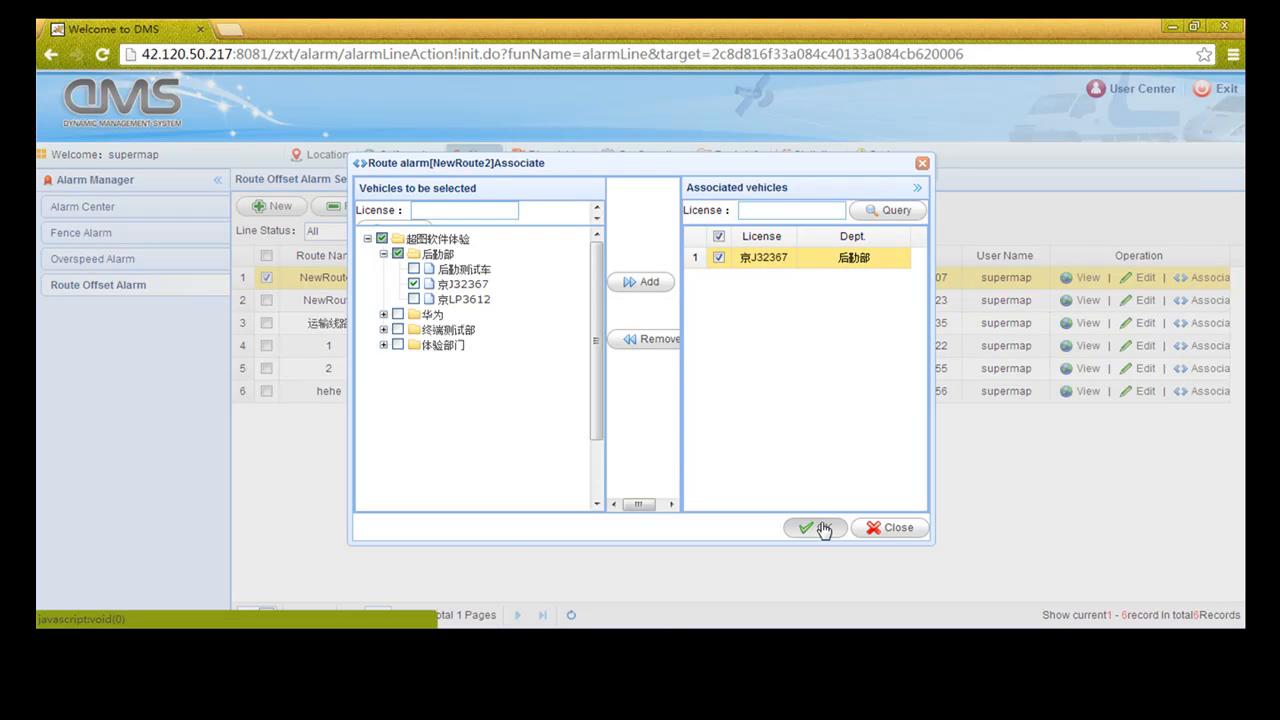
left_click(645, 378)
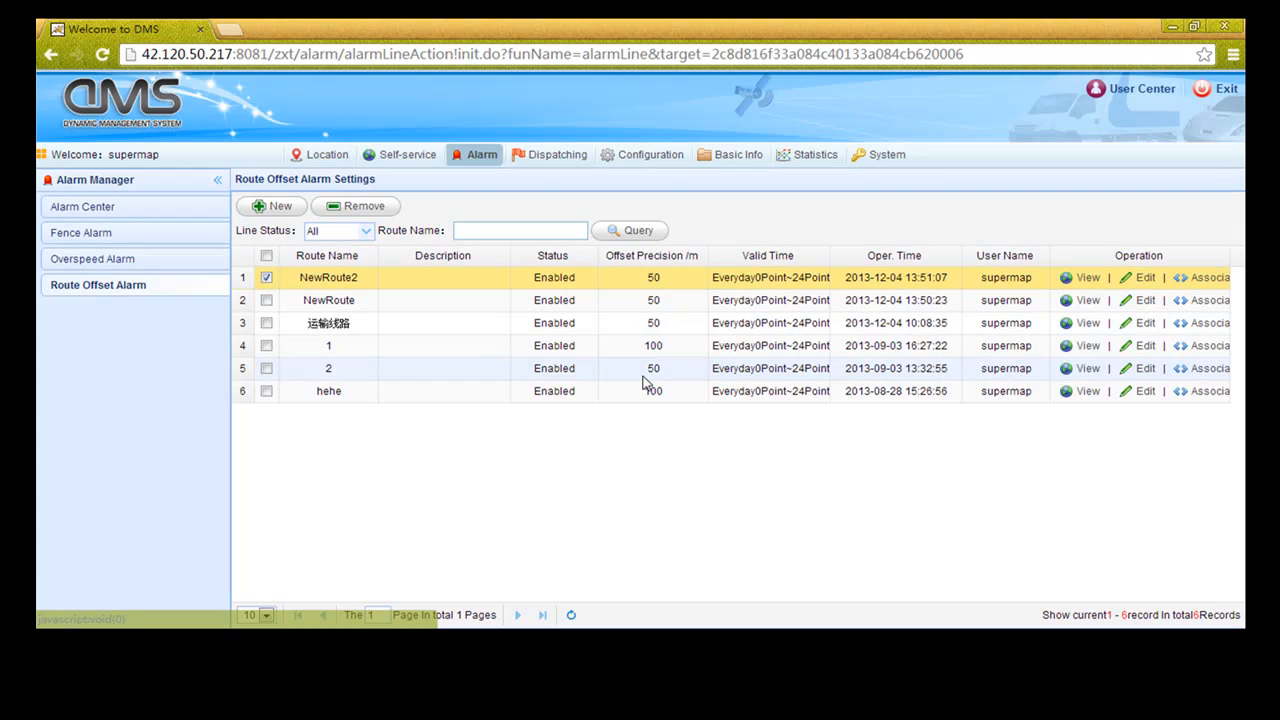
left_click(643, 159)
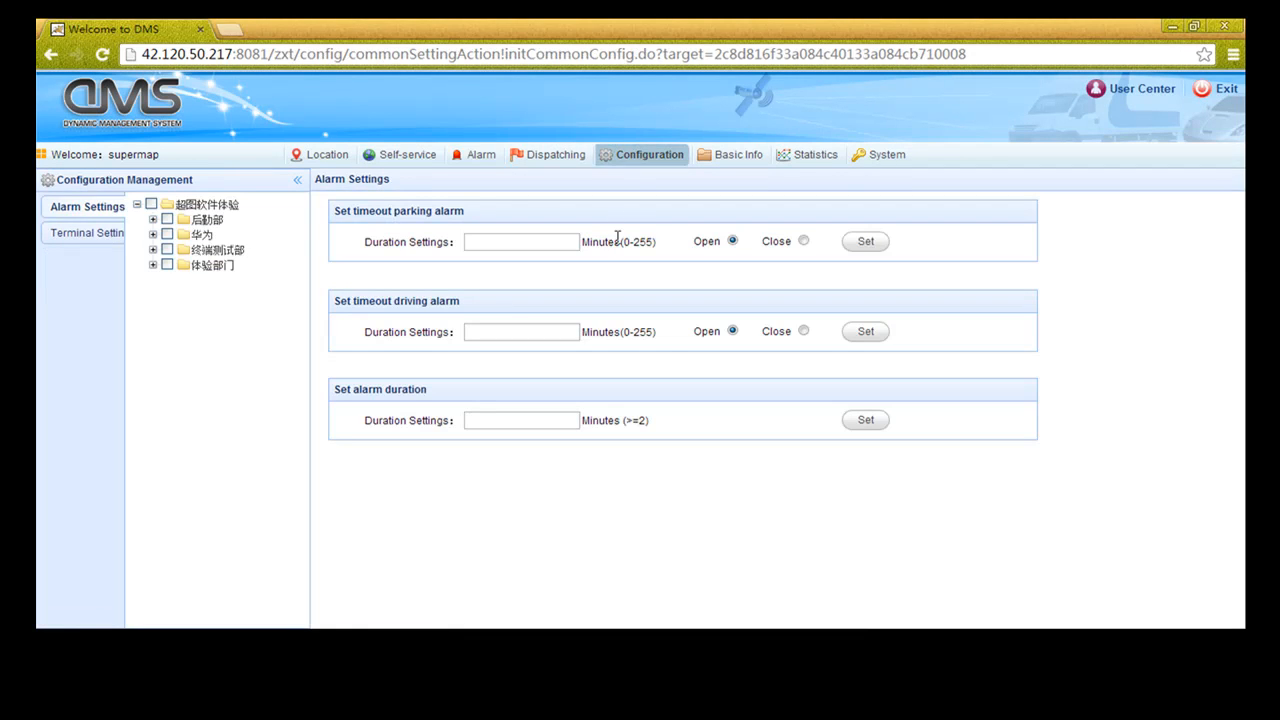
left_click(868, 245)
left_click(153, 220)
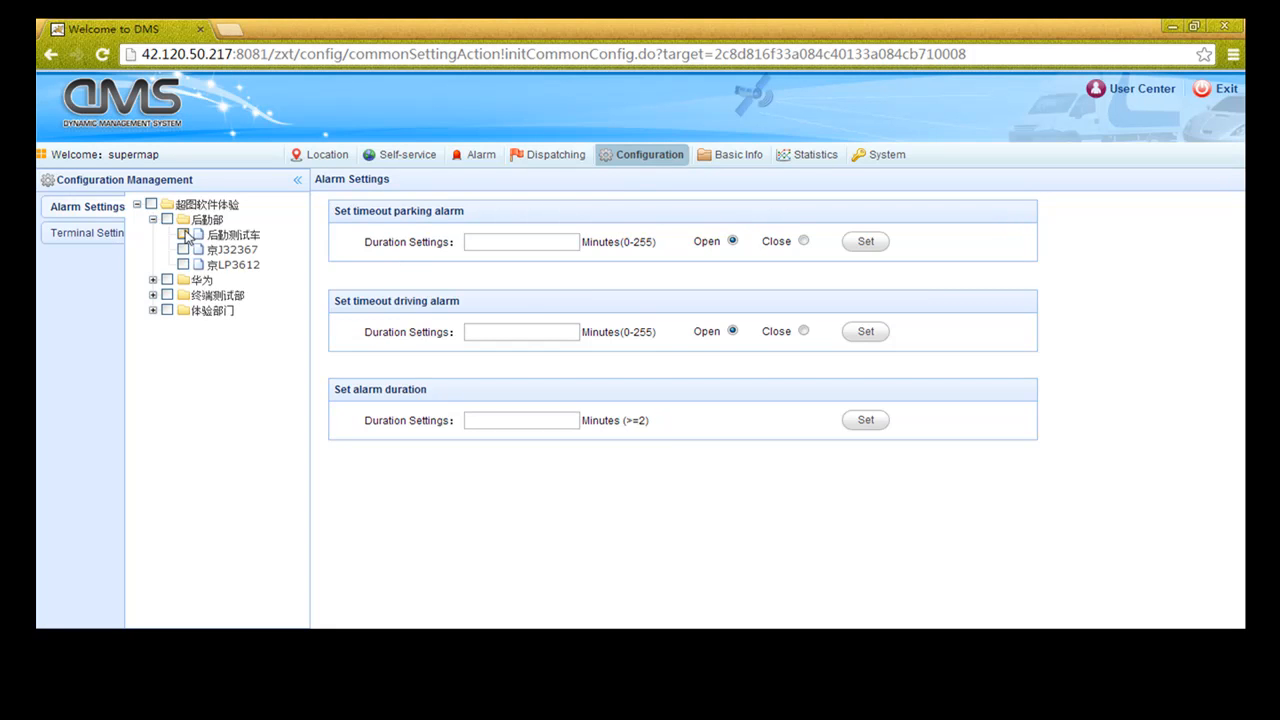
left_click(484, 425)
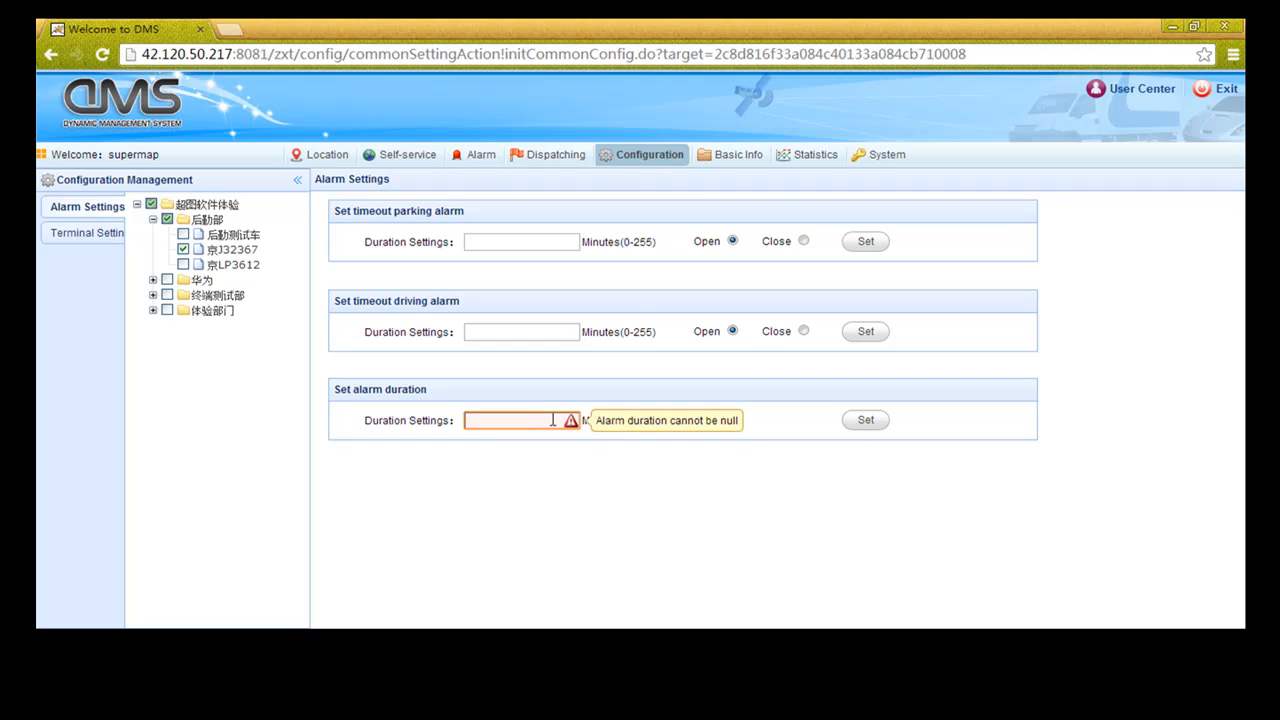
type("4")
left_click(862, 421)
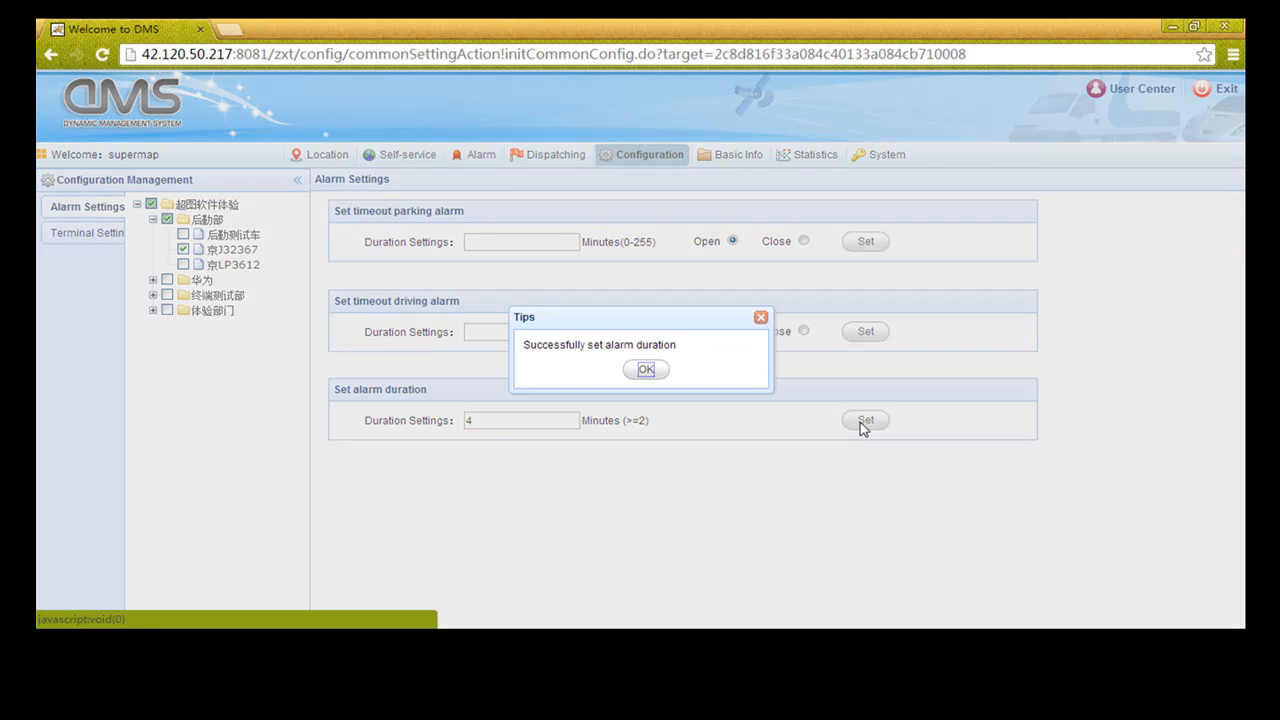
left_click(646, 370)
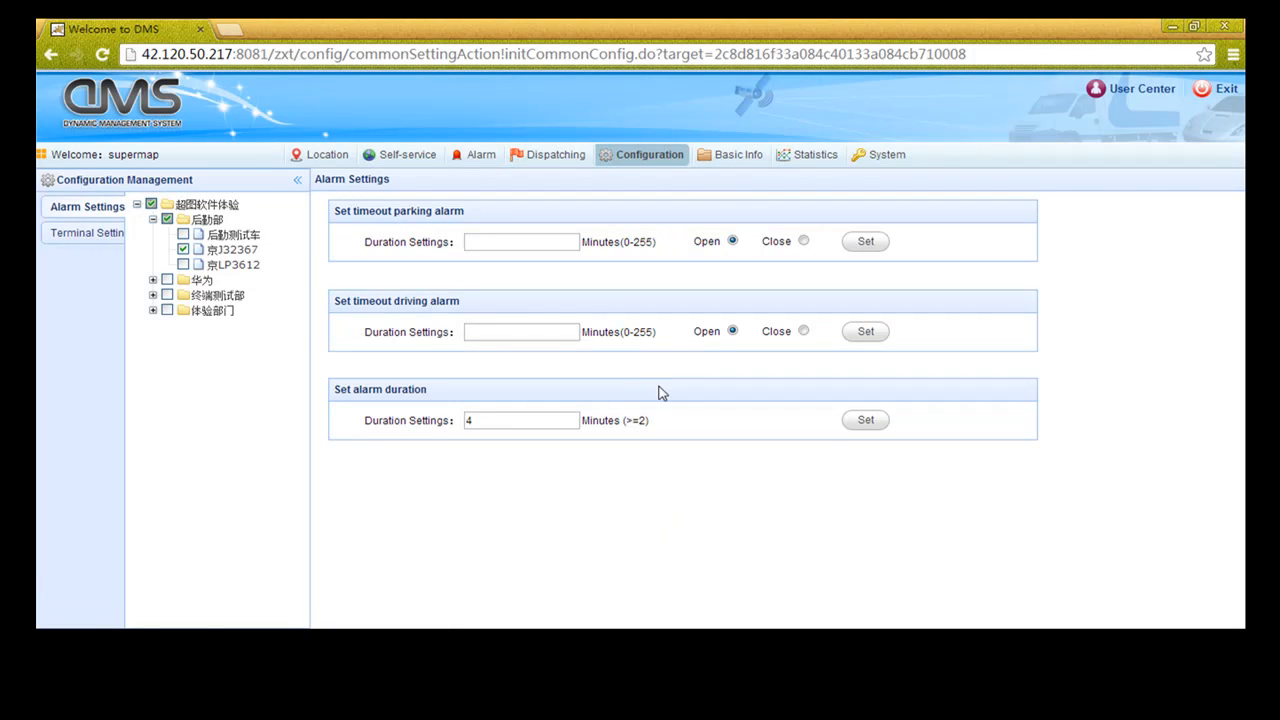
left_click(97, 234)
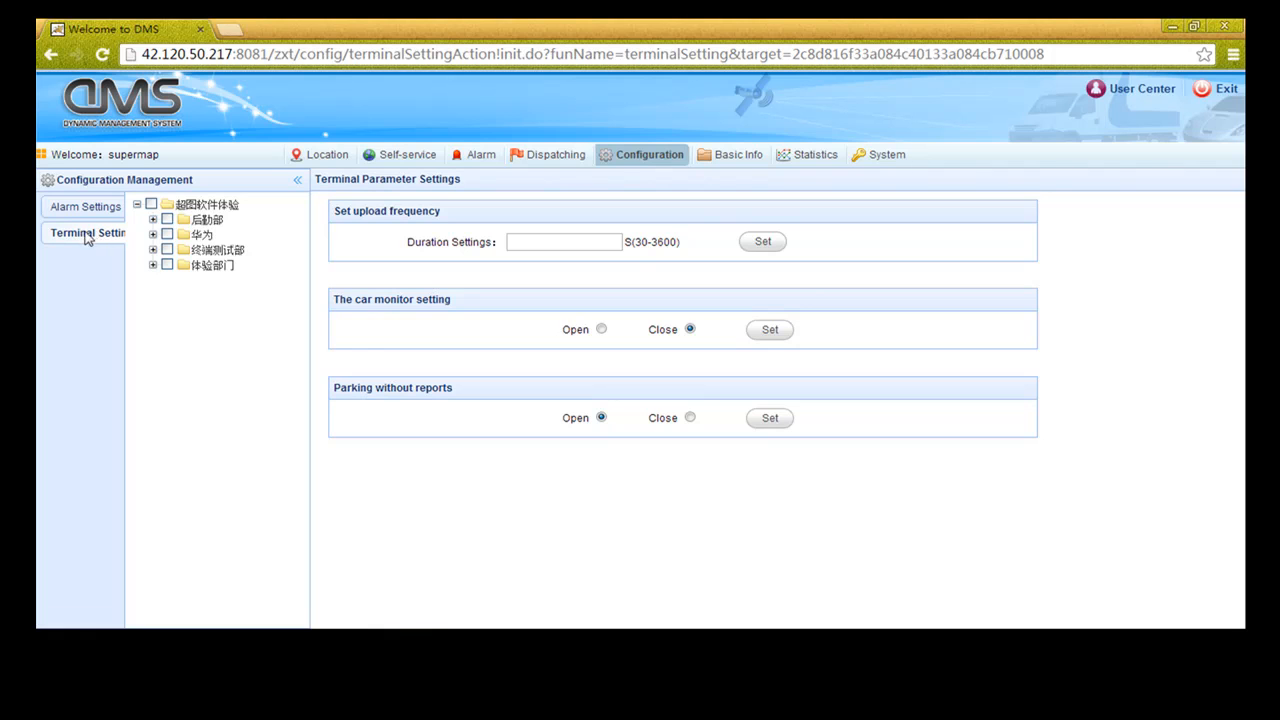
left_click(153, 220)
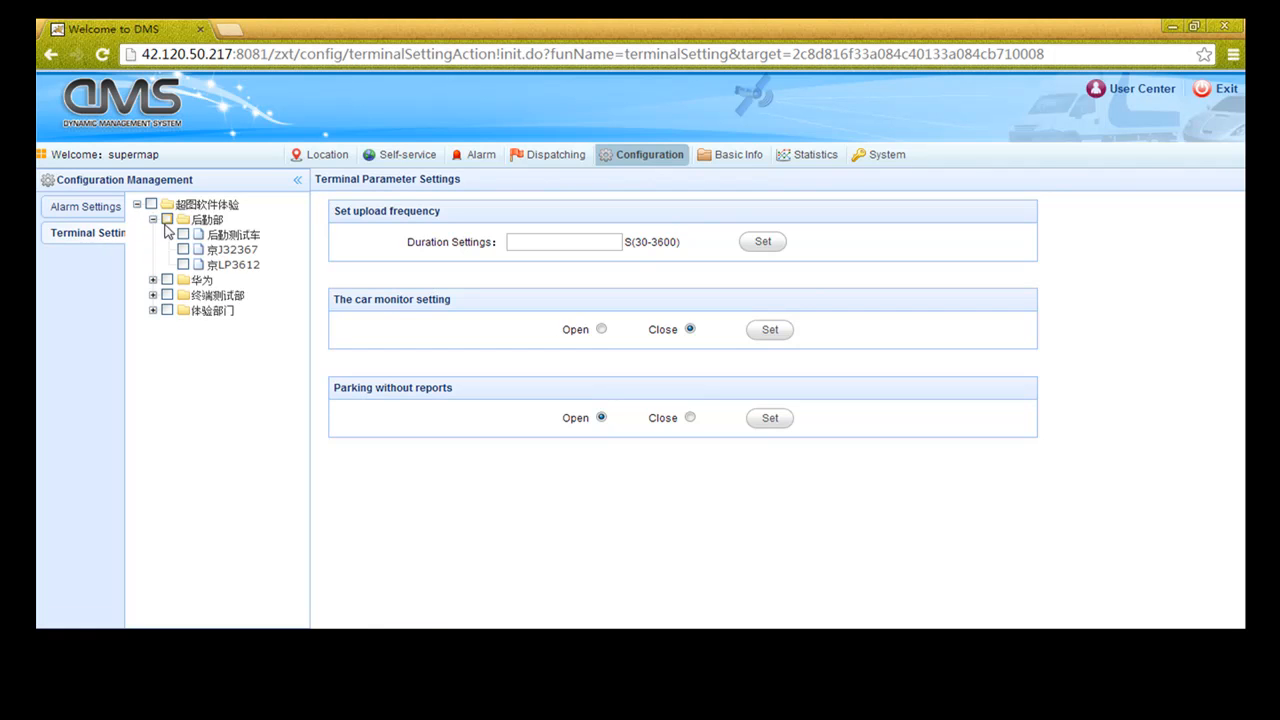
left_click(183, 250)
left_click(760, 418)
left_click(560, 162)
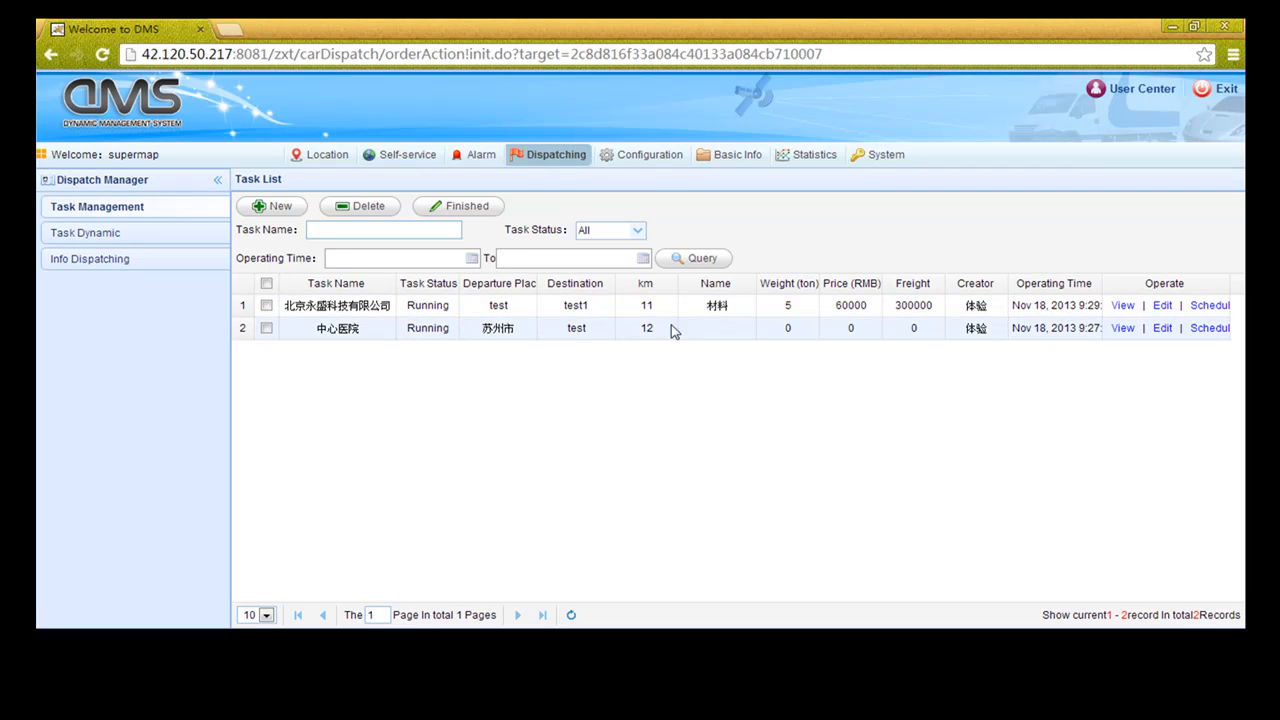
Inspect the first dispatch task's details, editor and vehicle association window, closing each unchanged
left_click(1122, 305)
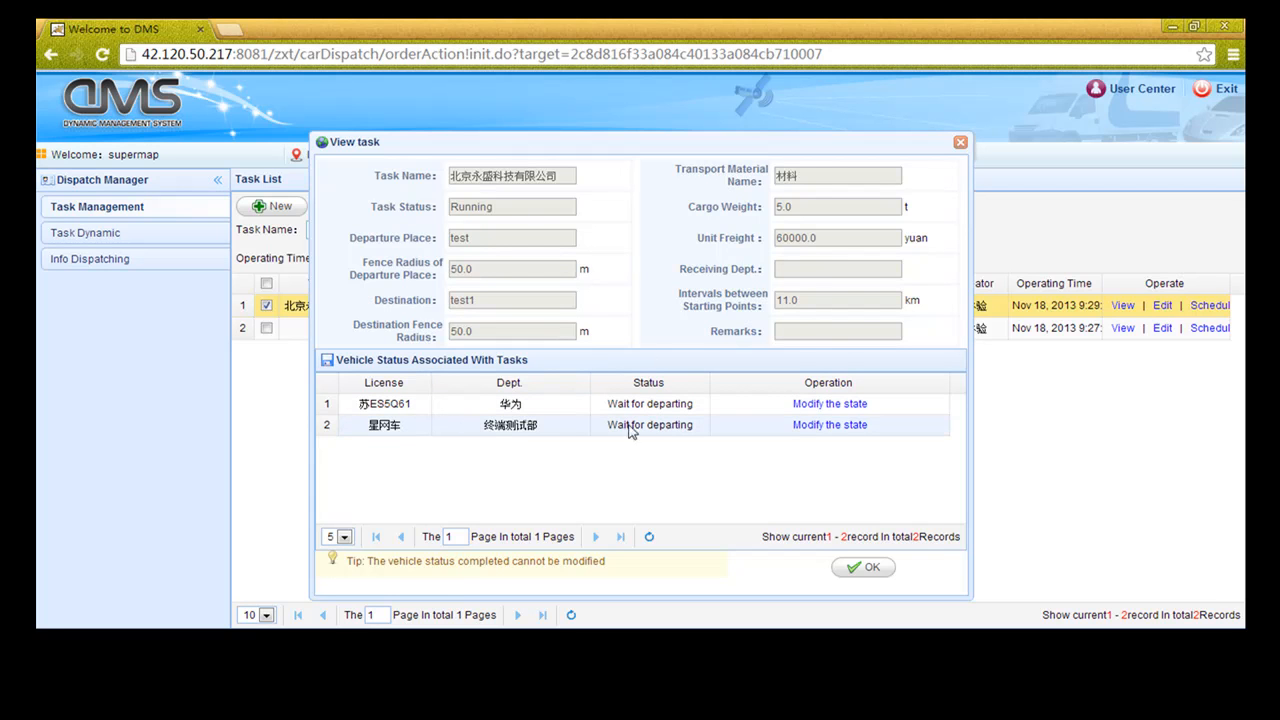
left_click(857, 567)
left_click(1162, 305)
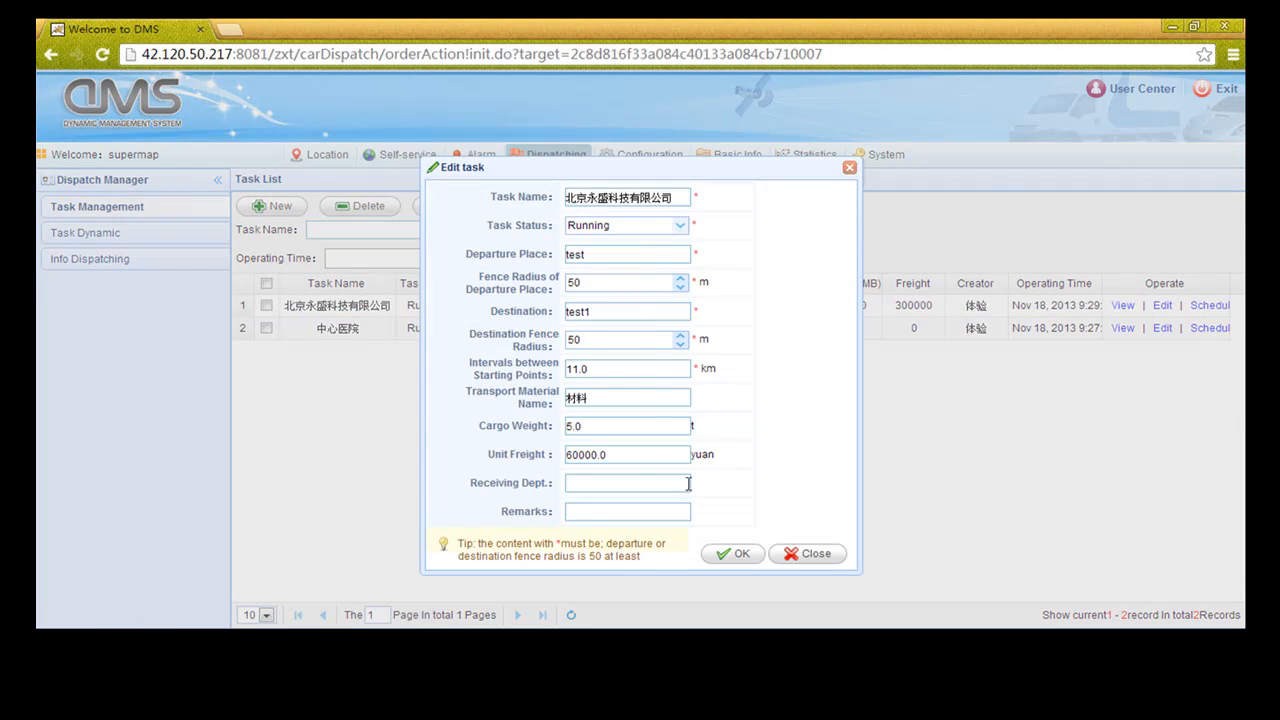
left_click(795, 558)
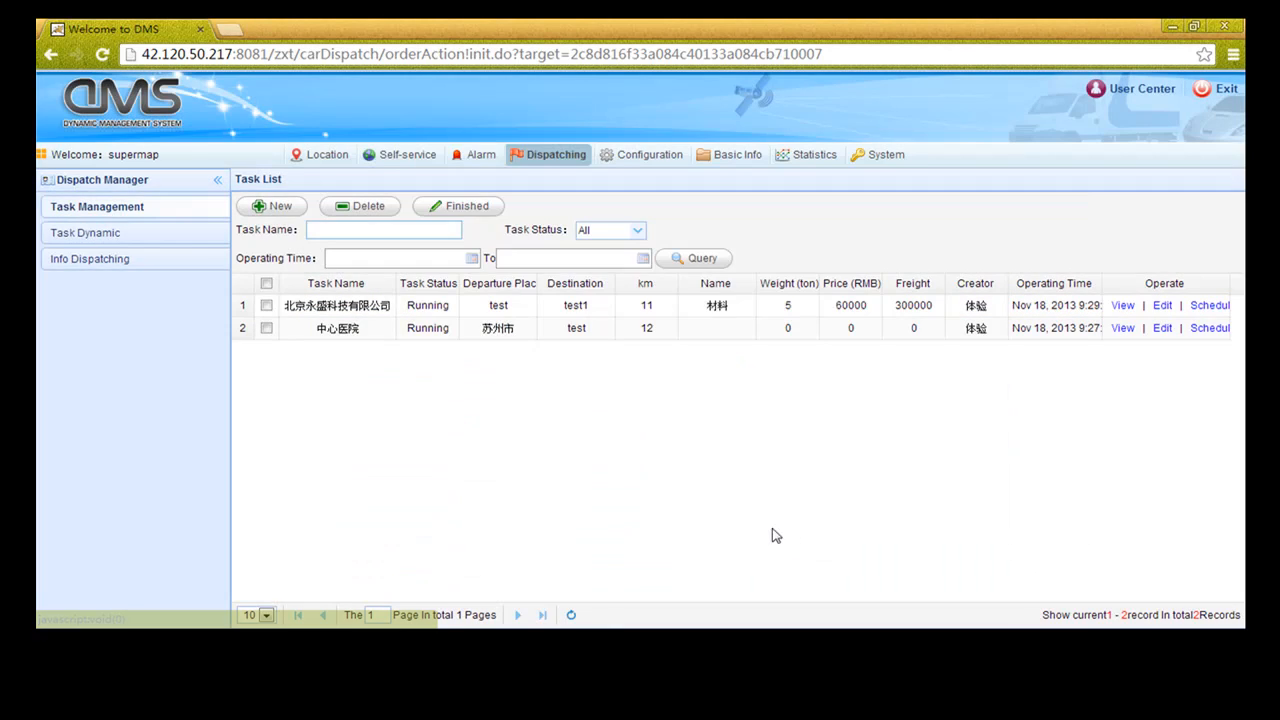
left_click(1205, 308)
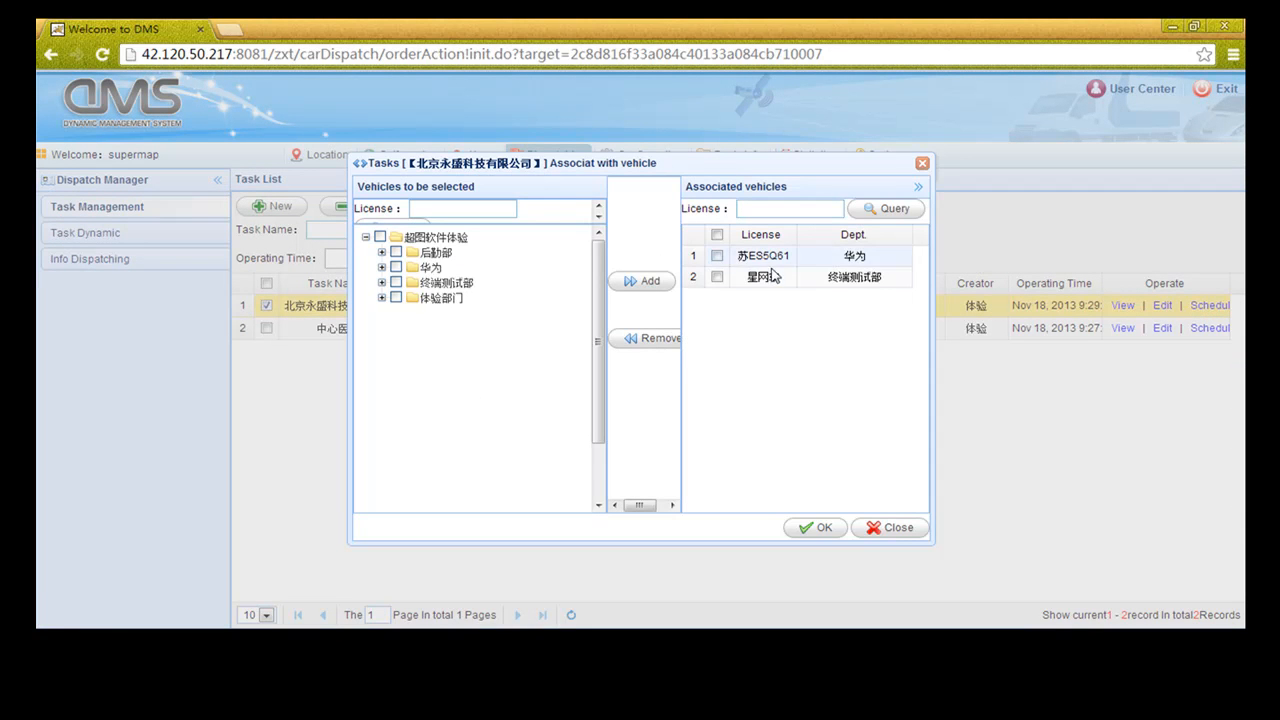
left_click(888, 530)
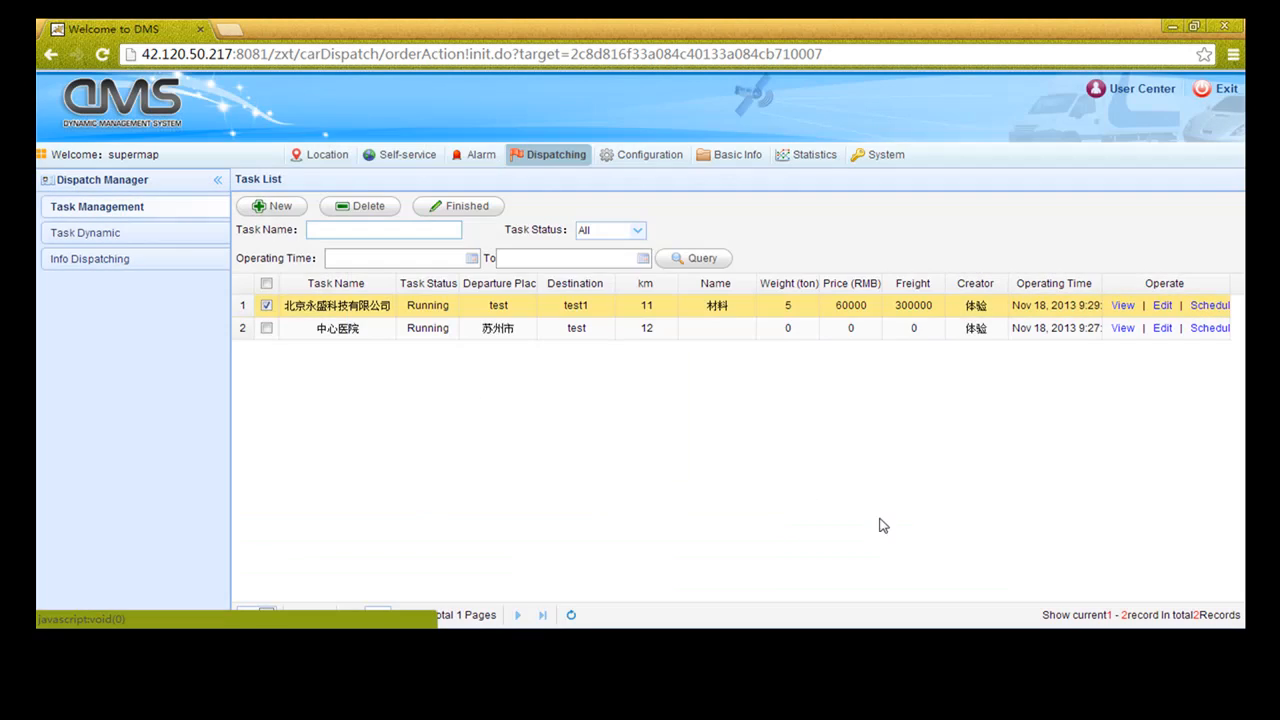
Start a new dispatch task named NewTask running from test to test1
left_click(277, 206)
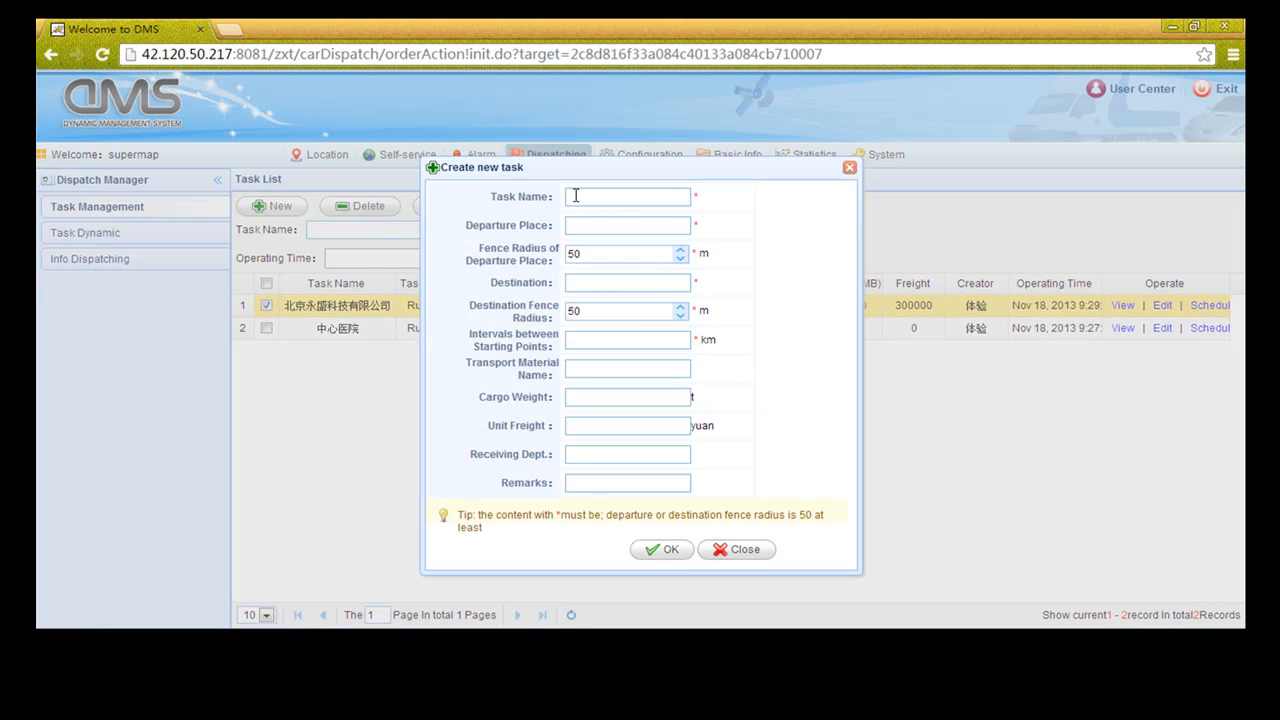
left_click(575, 196)
type("New")
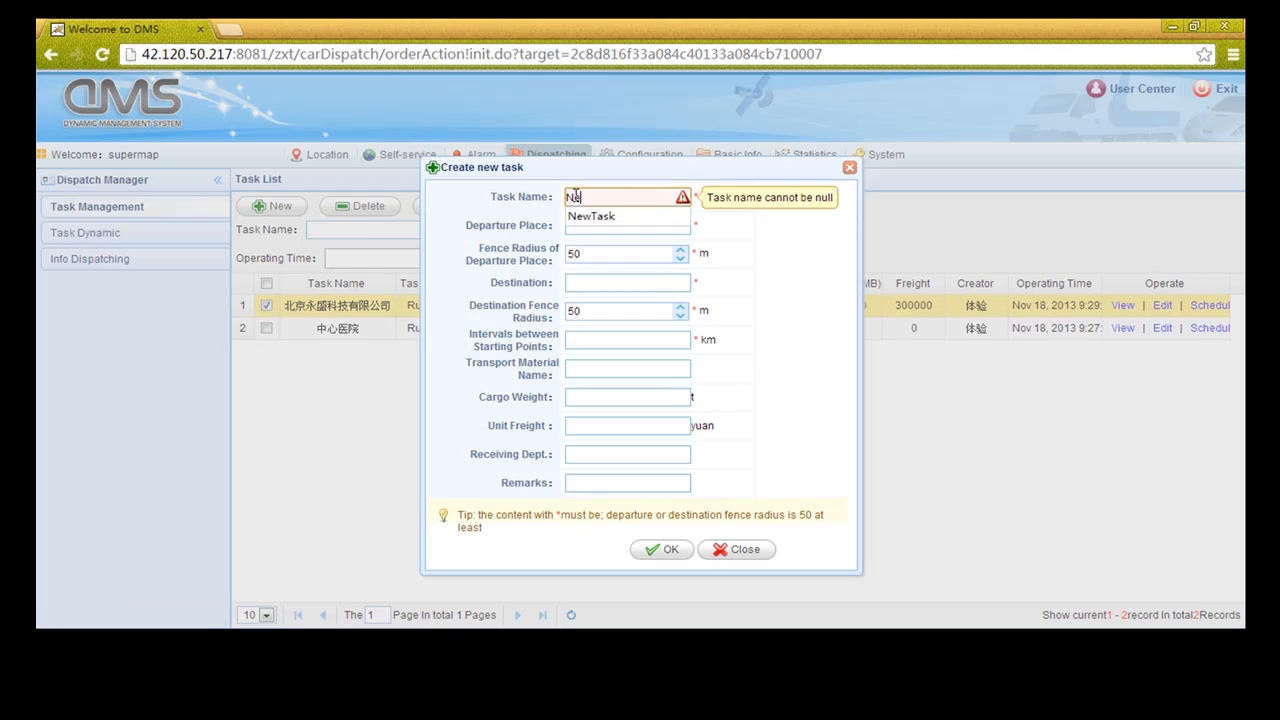
left_click(589, 216)
left_click(587, 224)
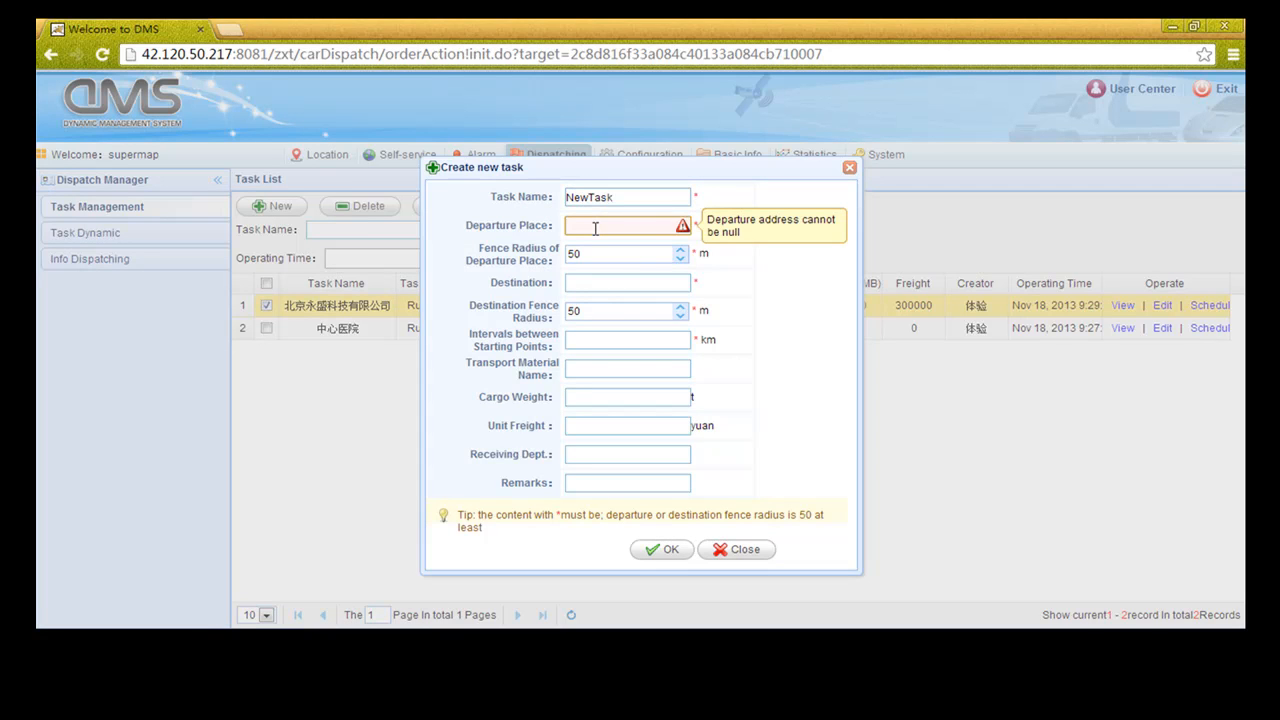
type("test")
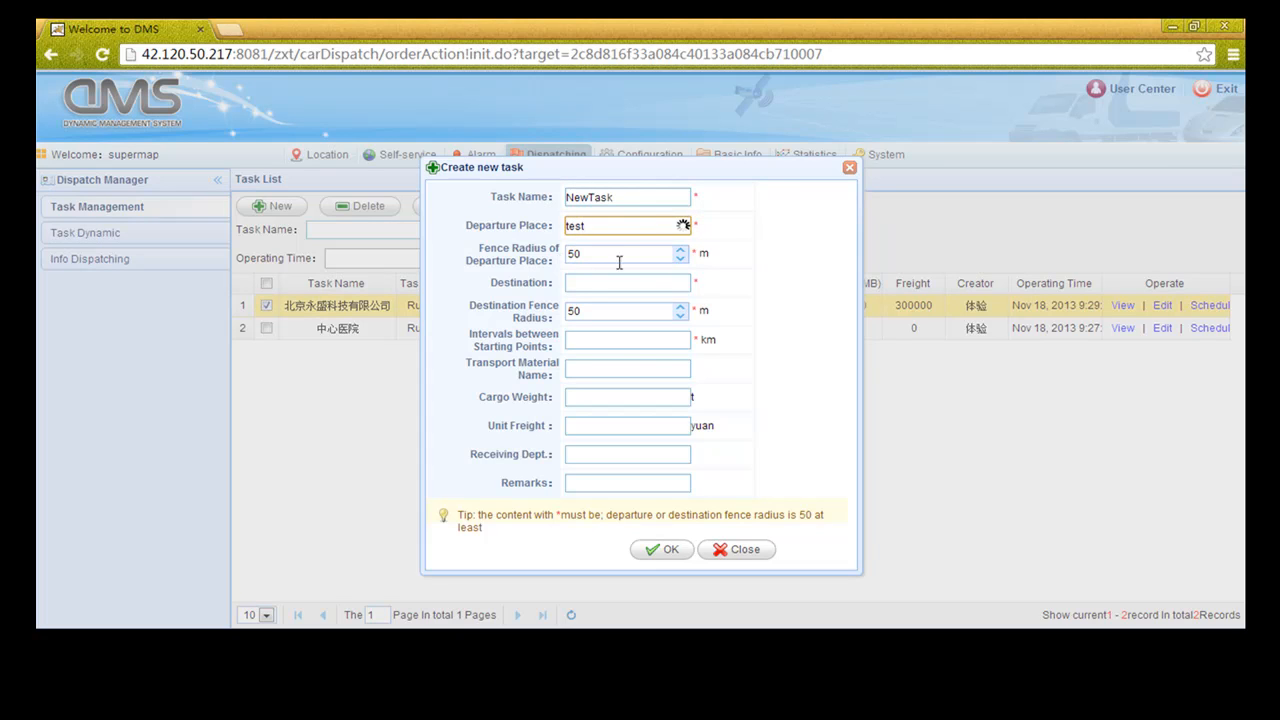
left_click(590, 284)
type("test1")
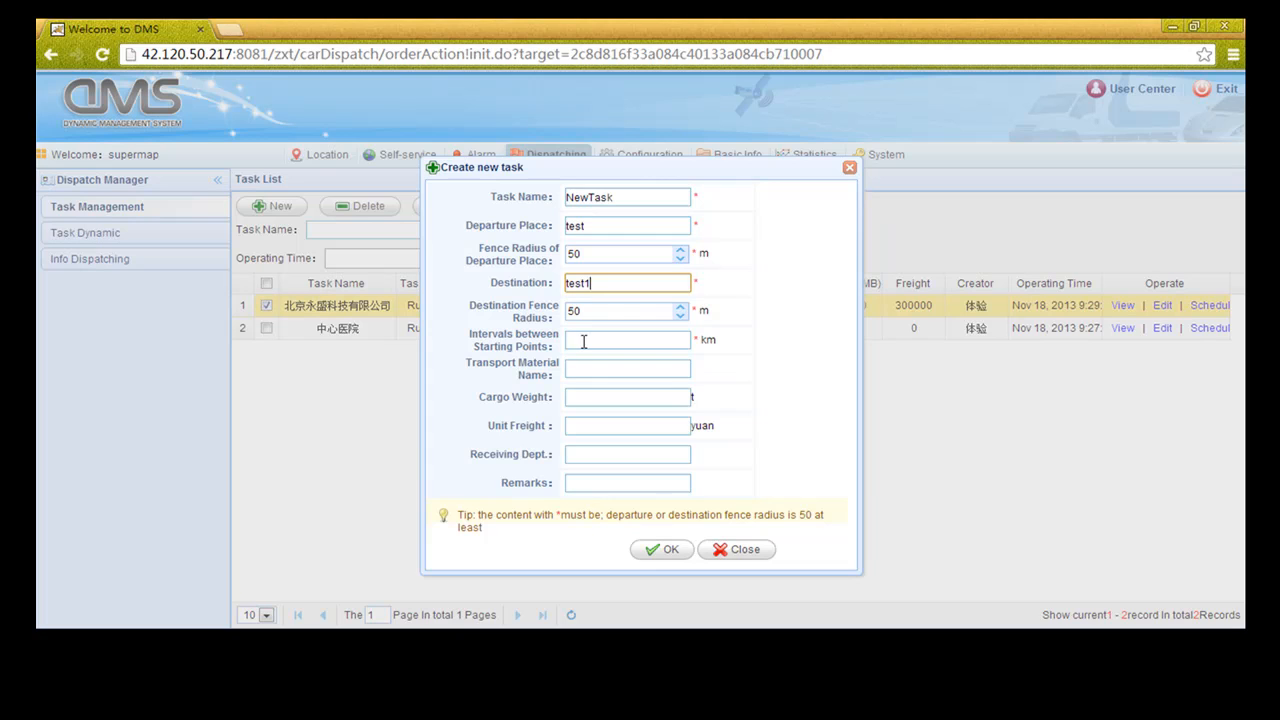
Enter a 50 km interval and 10 t cargo weight, then save the task
left_click(583, 341)
type("5")
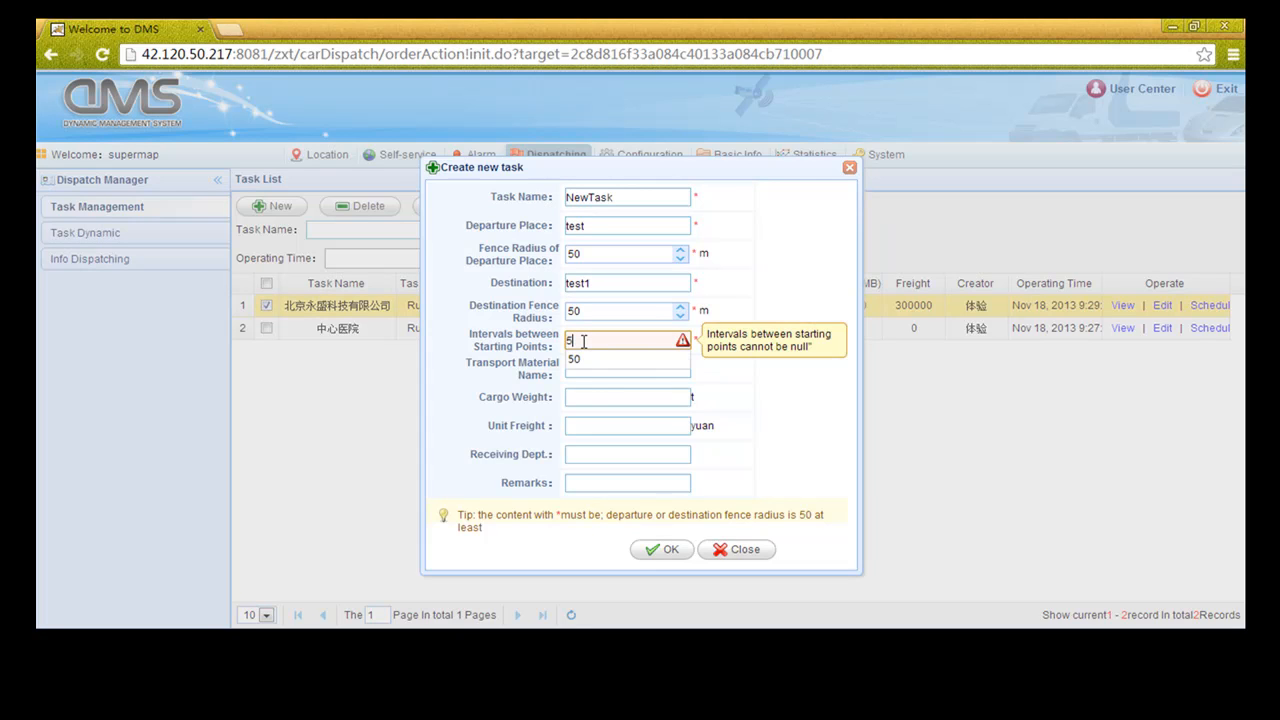
type("0")
left_click(727, 358)
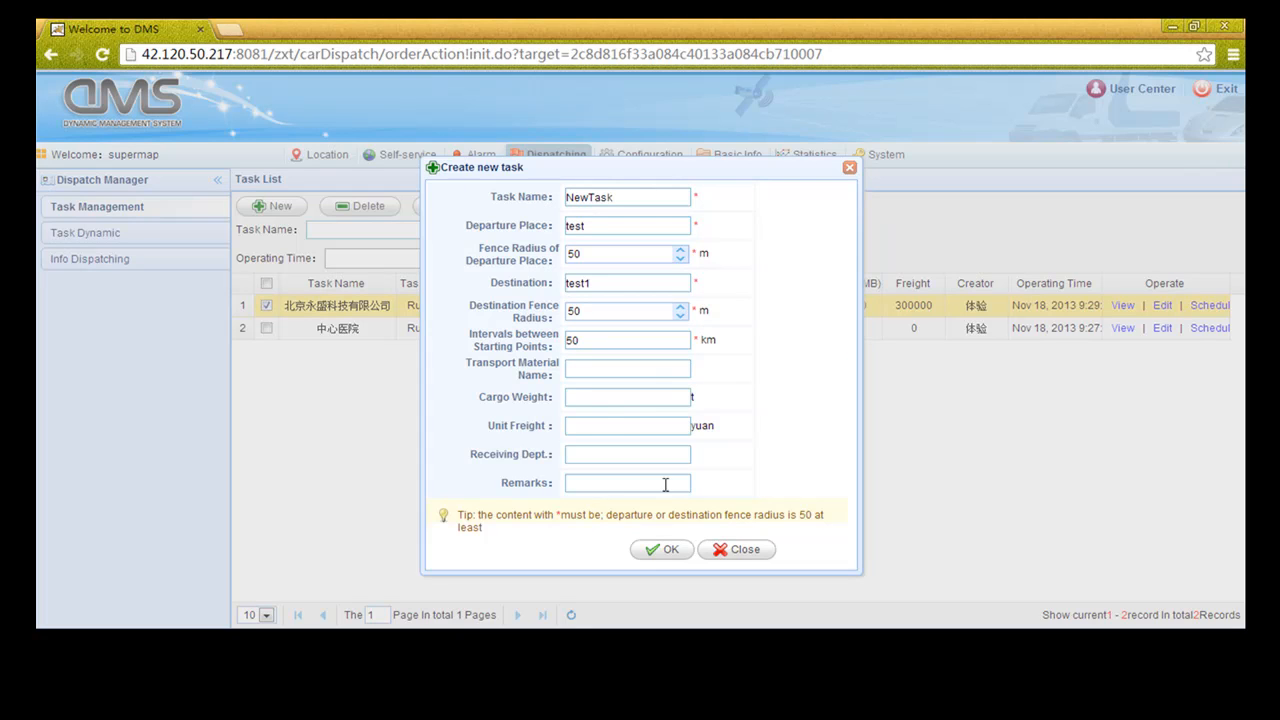
left_click(601, 397)
type("10")
left_click(740, 420)
left_click(656, 552)
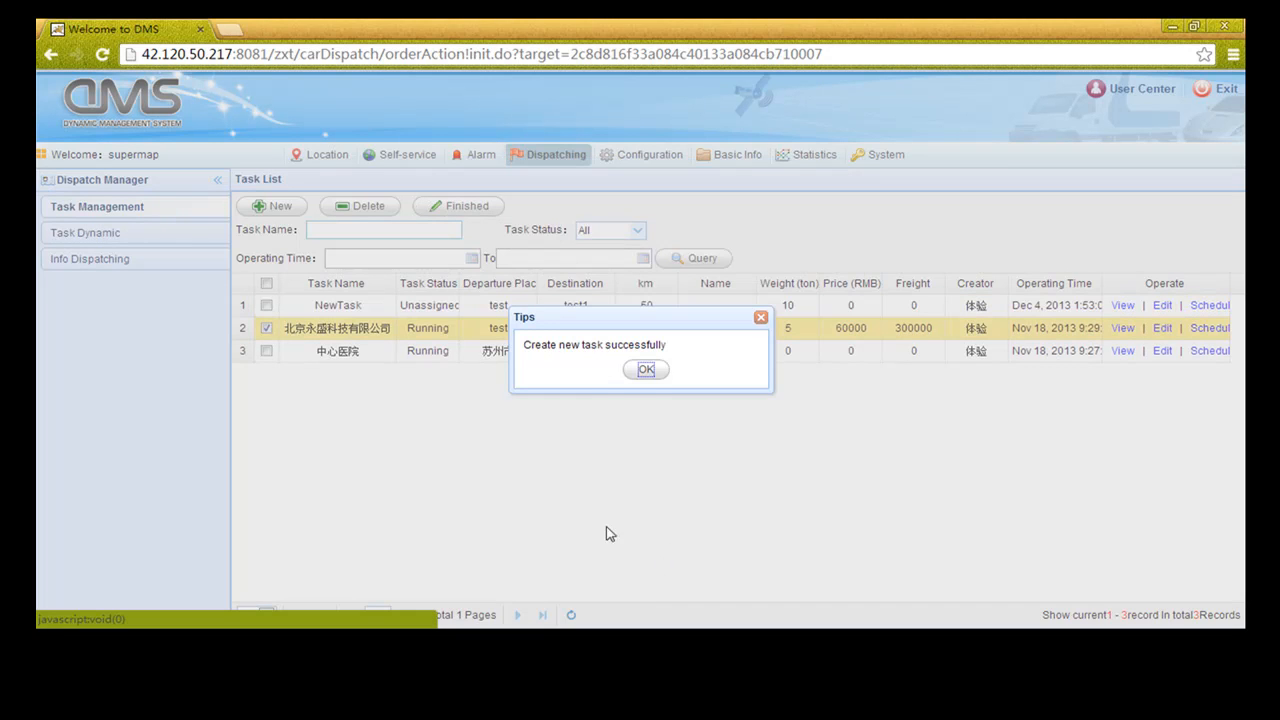
left_click(644, 371)
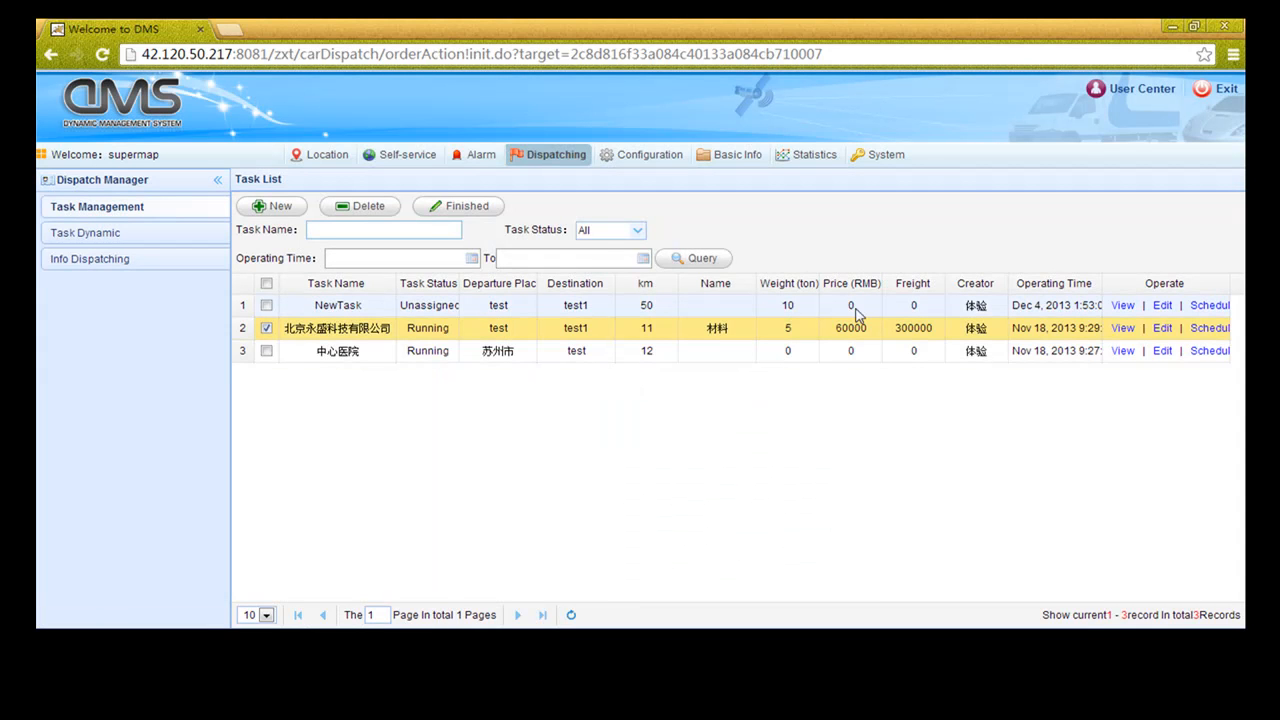
left_click(1122, 305)
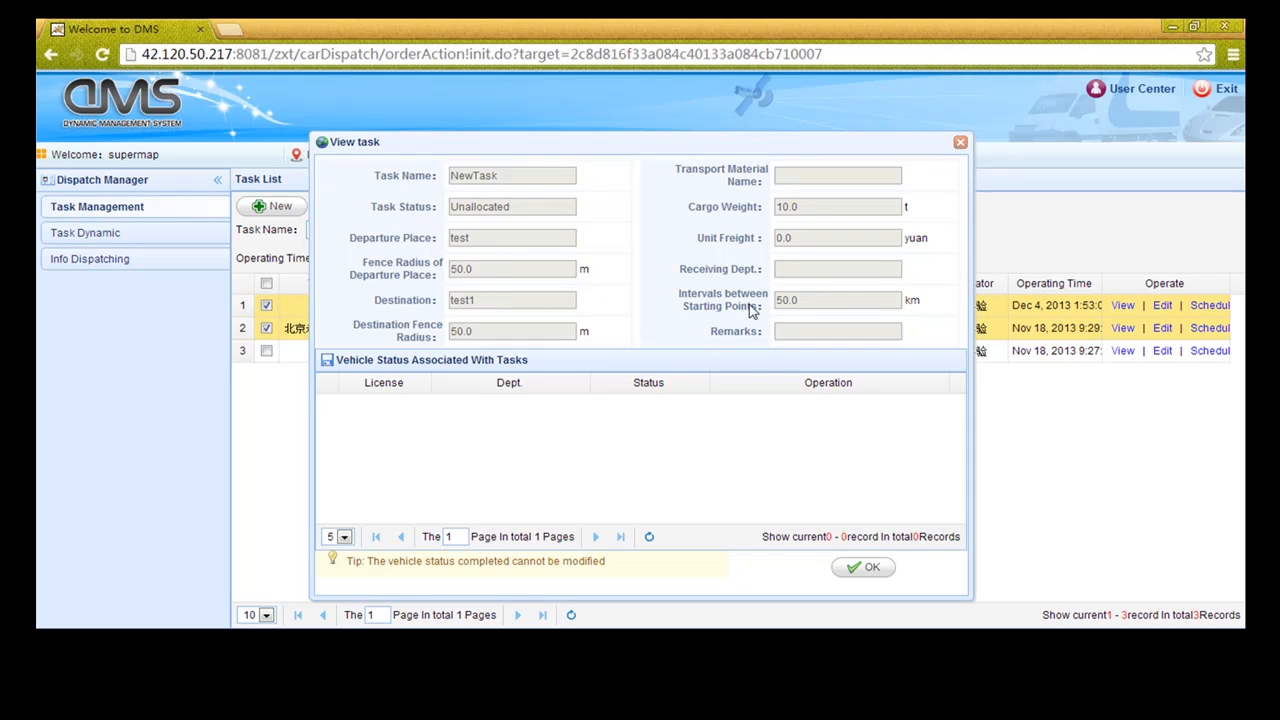
left_click(960, 144)
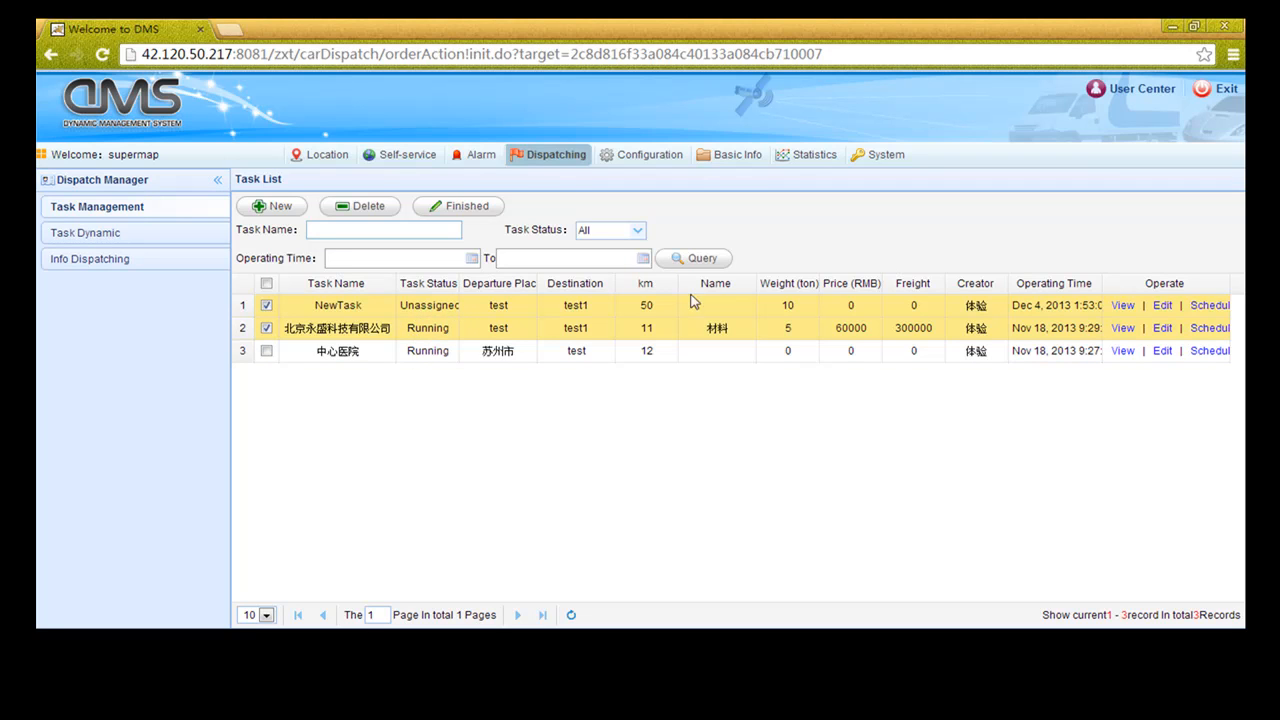
left_click(1198, 305)
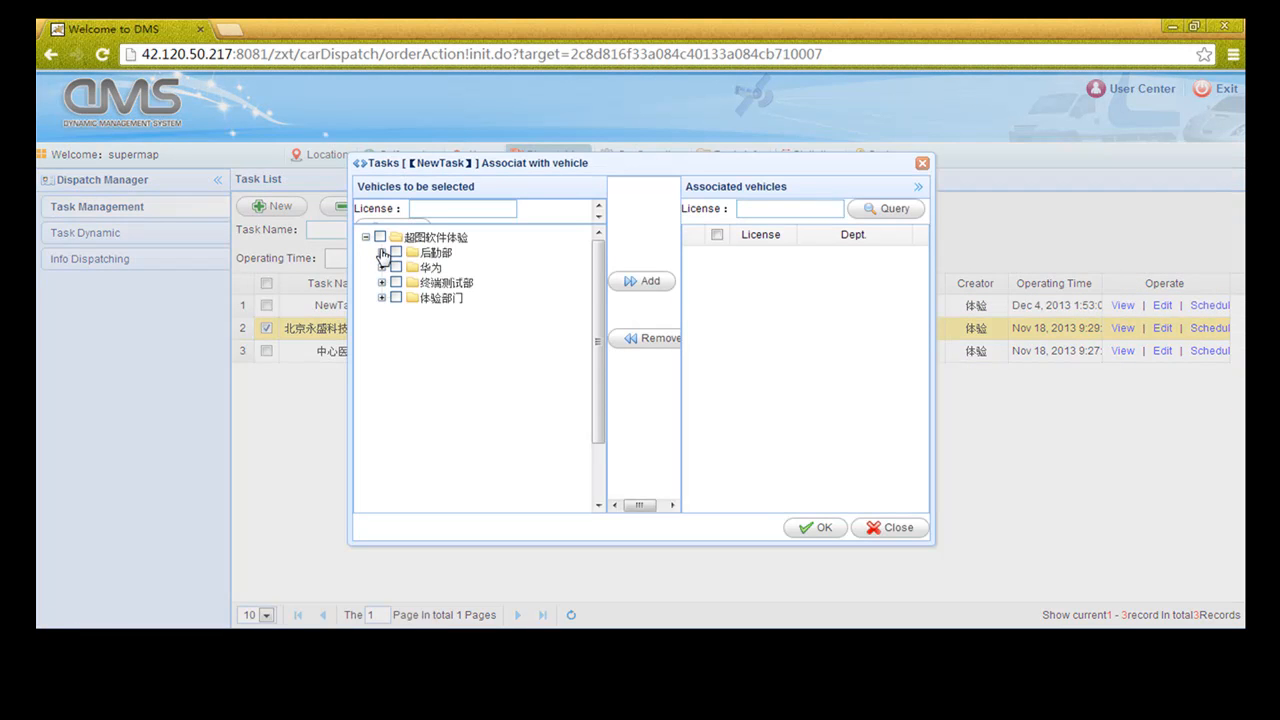
left_click(381, 253)
left_click(412, 282)
left_click(412, 297)
left_click(636, 283)
Confirm both vehicles as associated with NewTask and untick the second task row
left_click(716, 277)
left_click(716, 256)
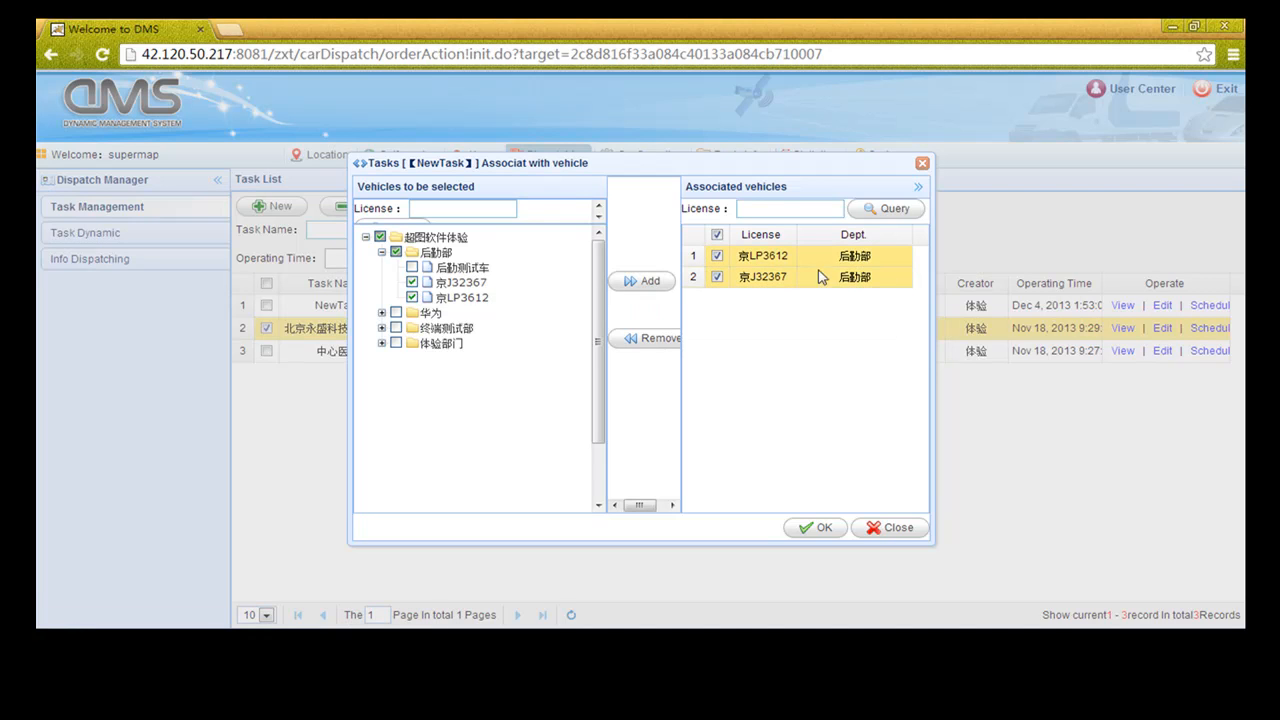
left_click(820, 528)
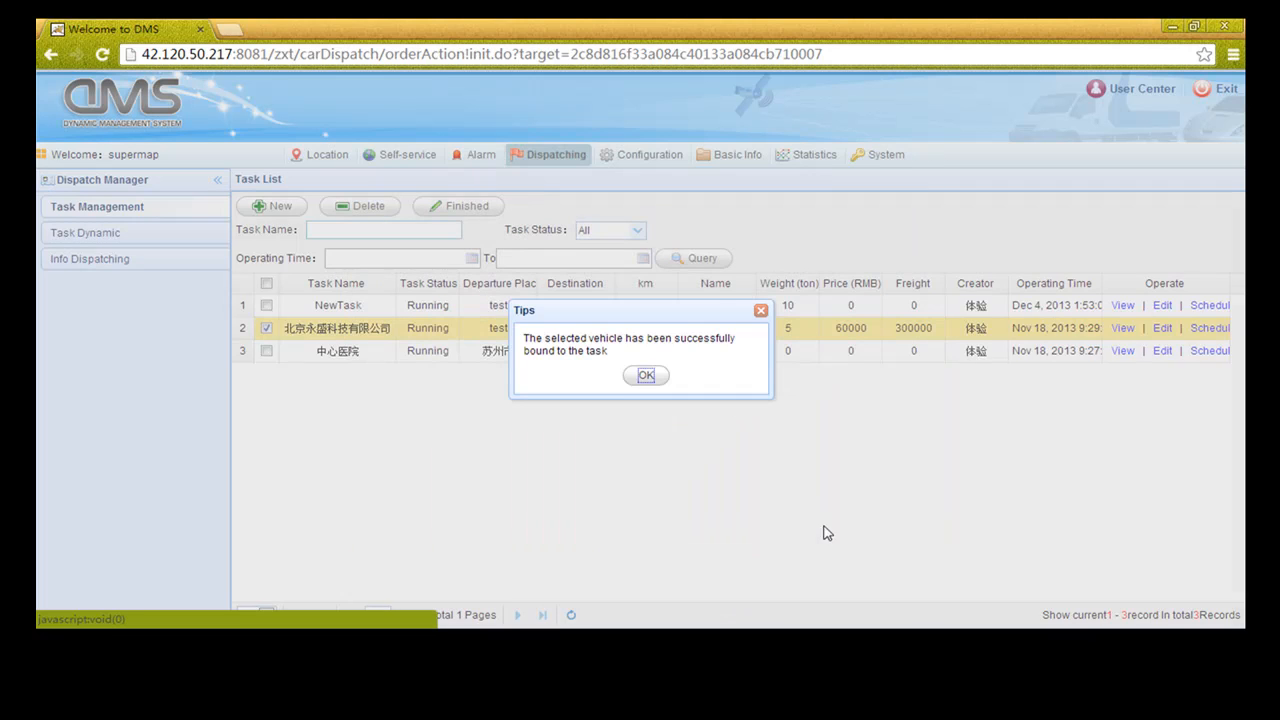
left_click(645, 376)
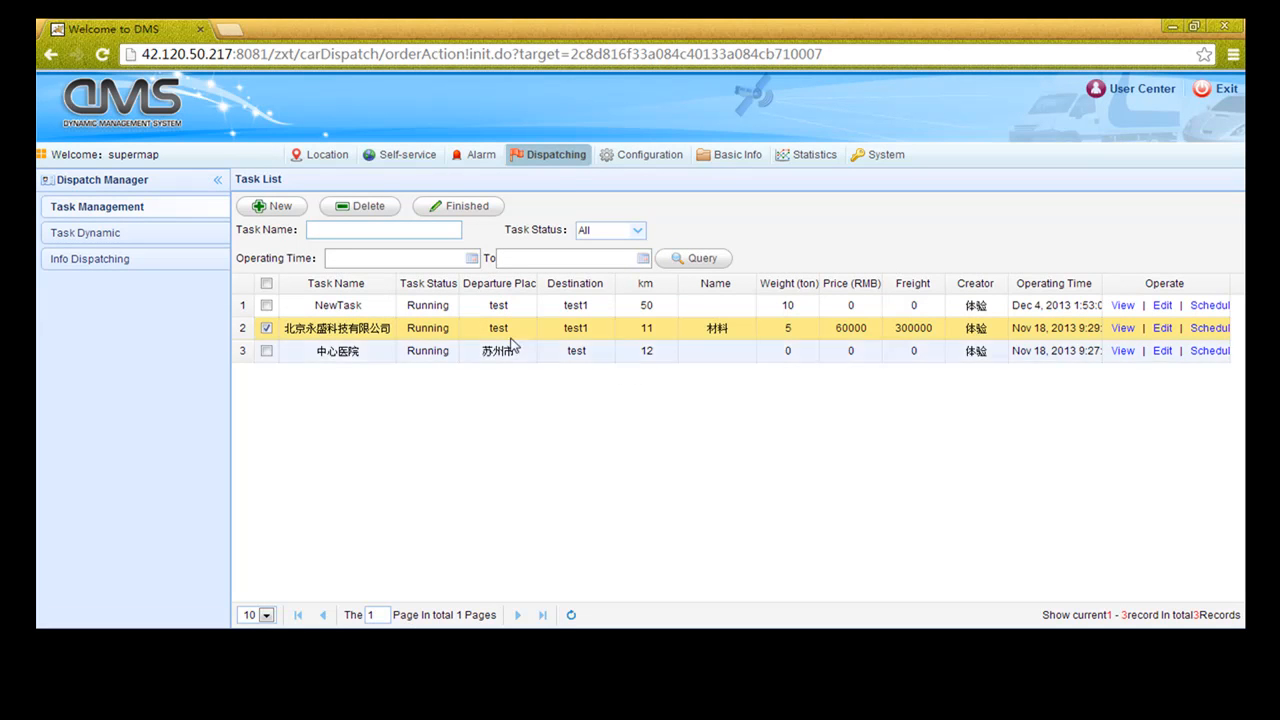
left_click(266, 328)
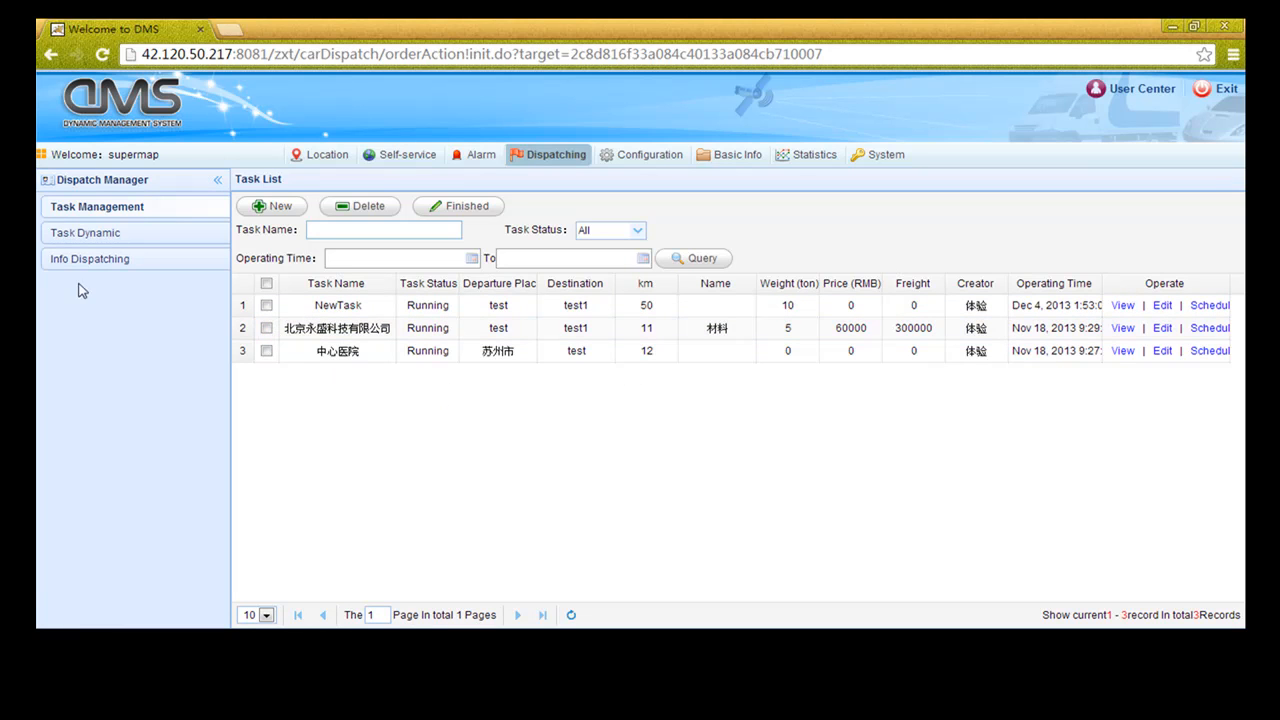
left_click(103, 262)
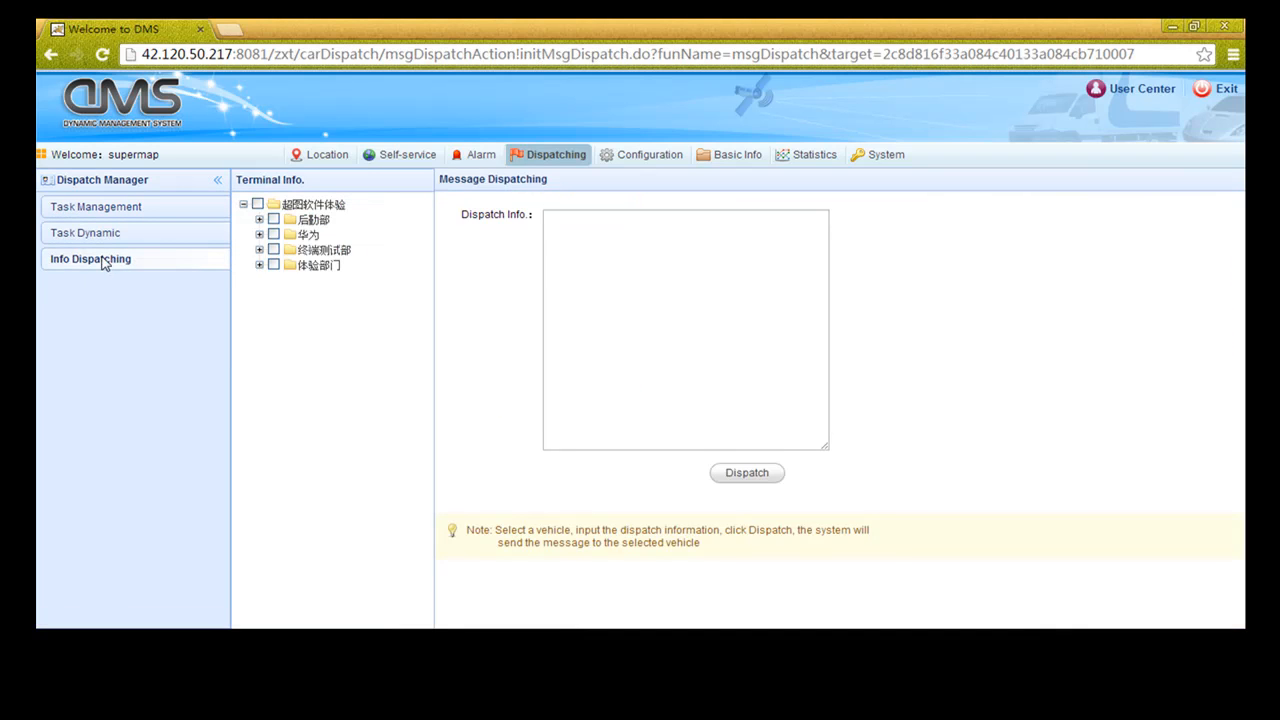
left_click(259, 219)
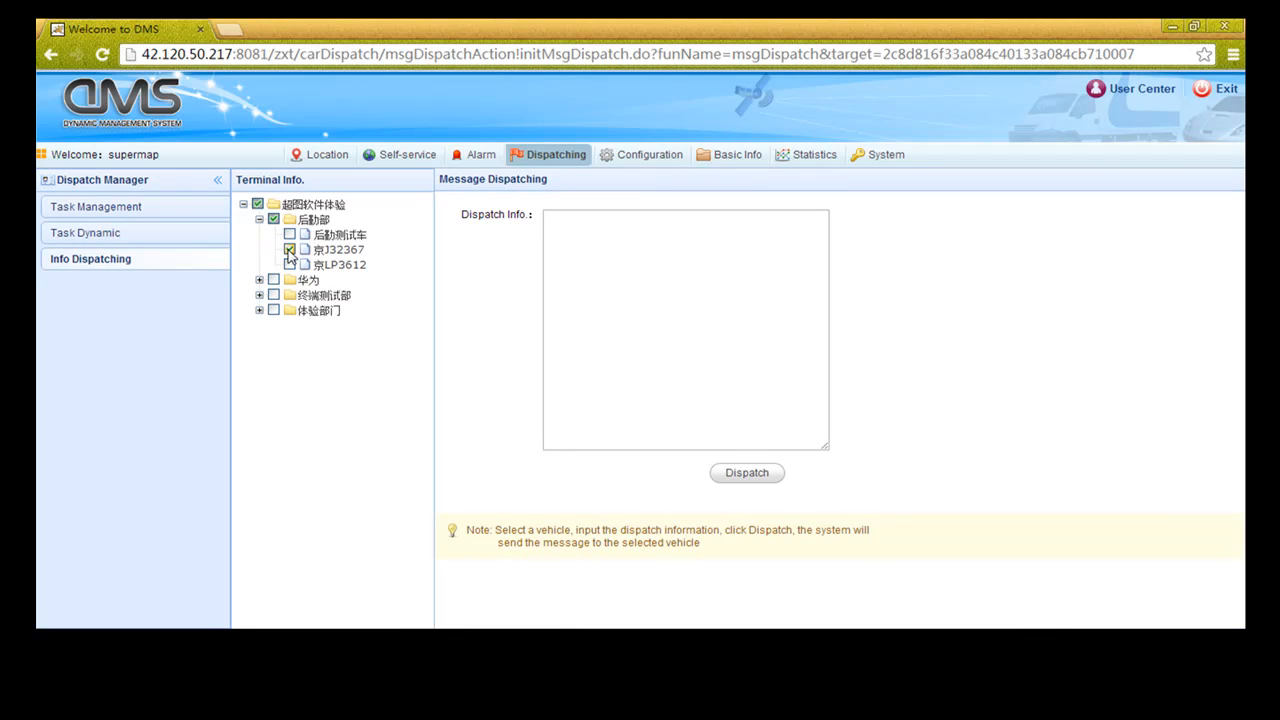
left_click(621, 243)
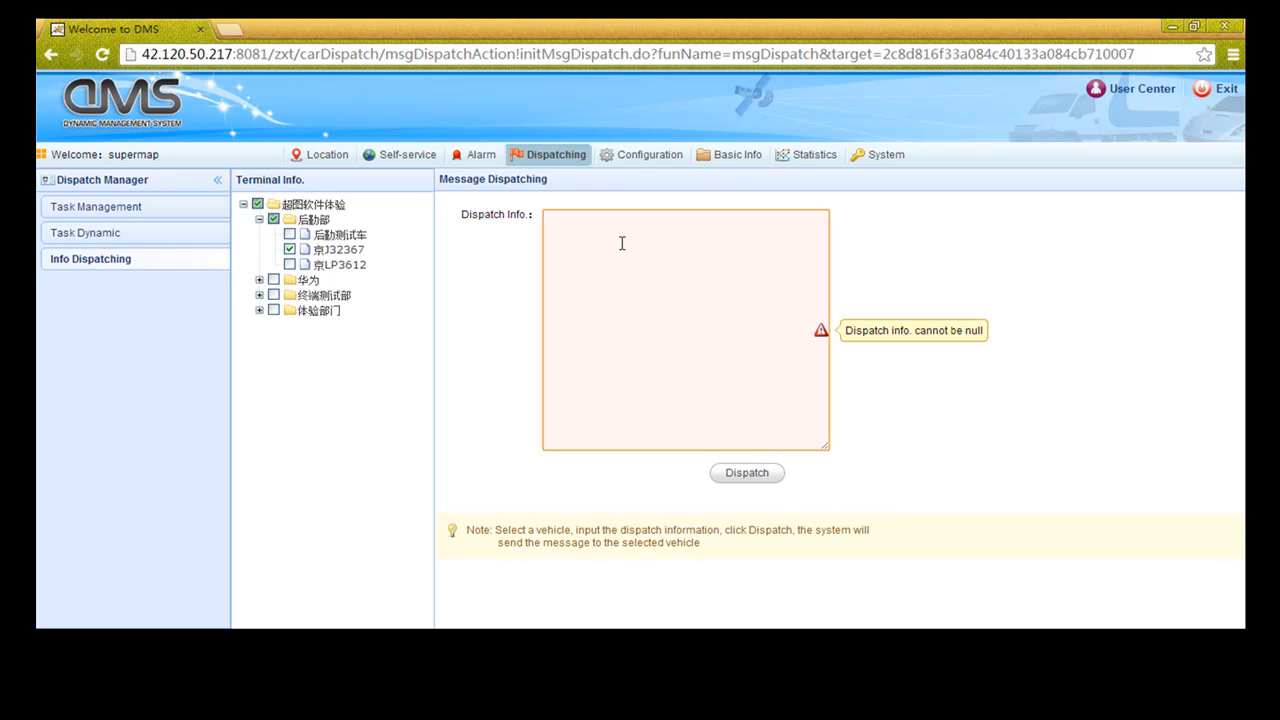
type("test11")
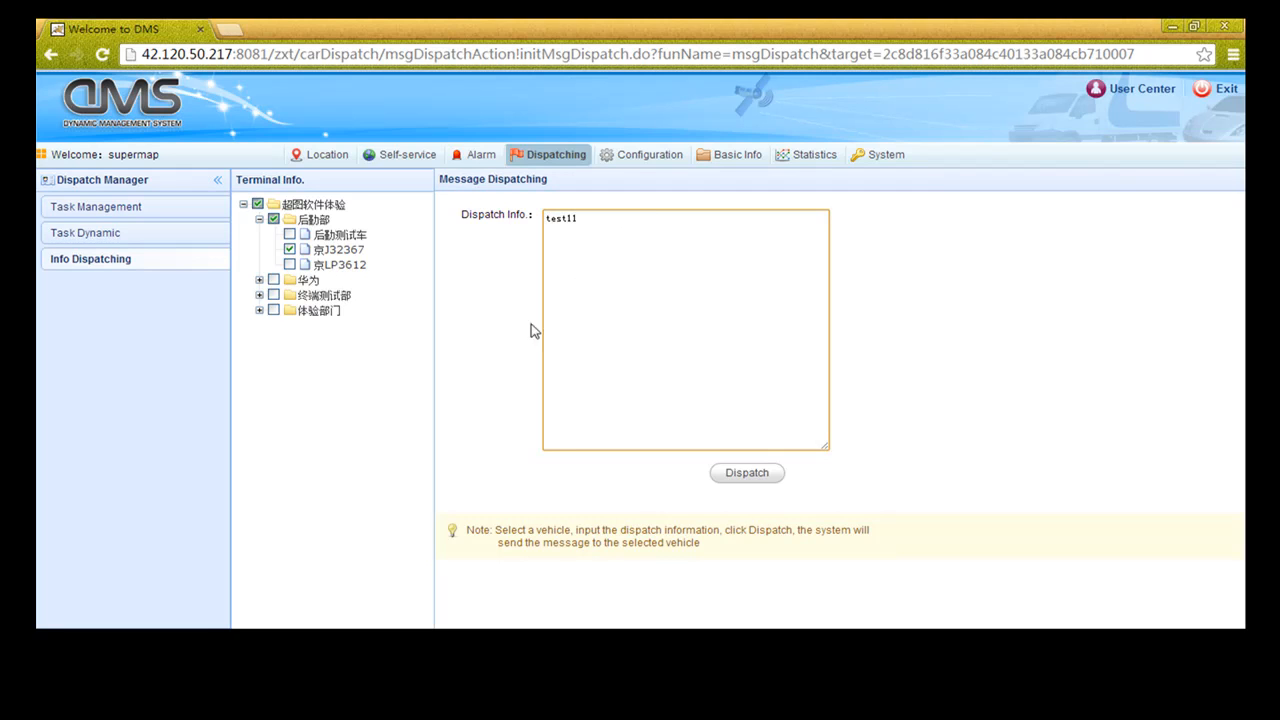
left_click(731, 476)
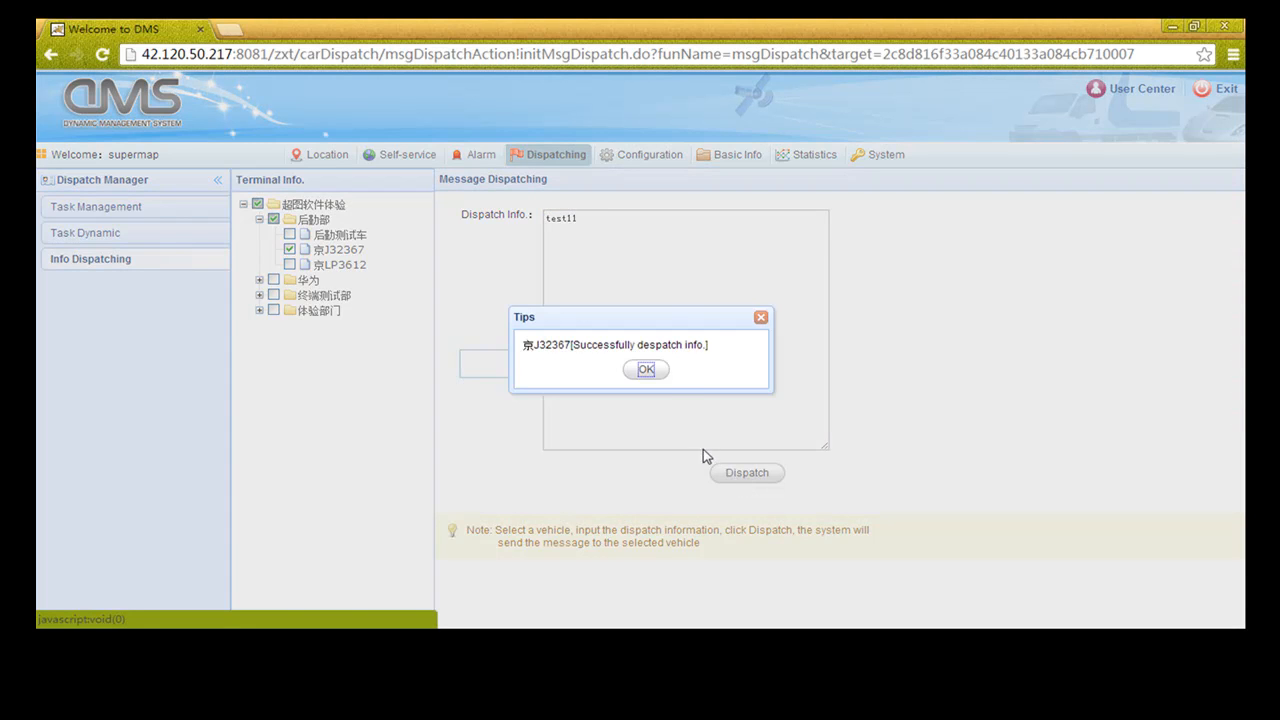
left_click(647, 370)
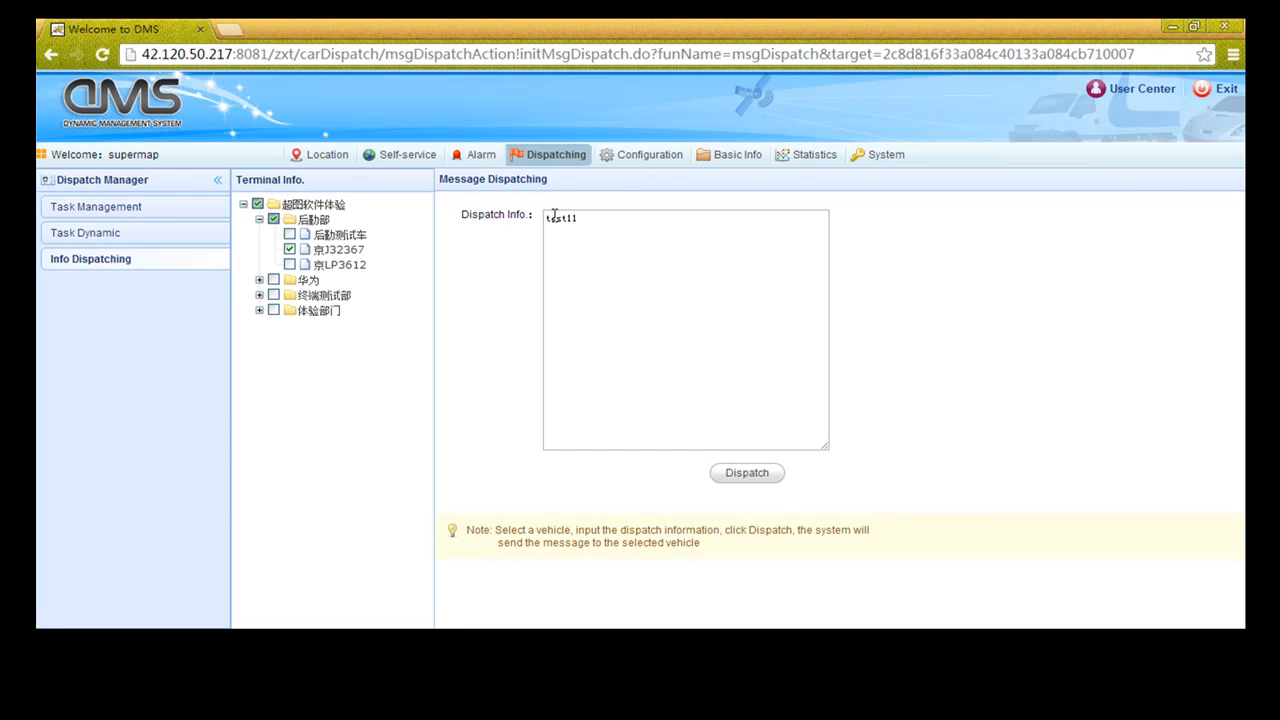
left_click(735, 158)
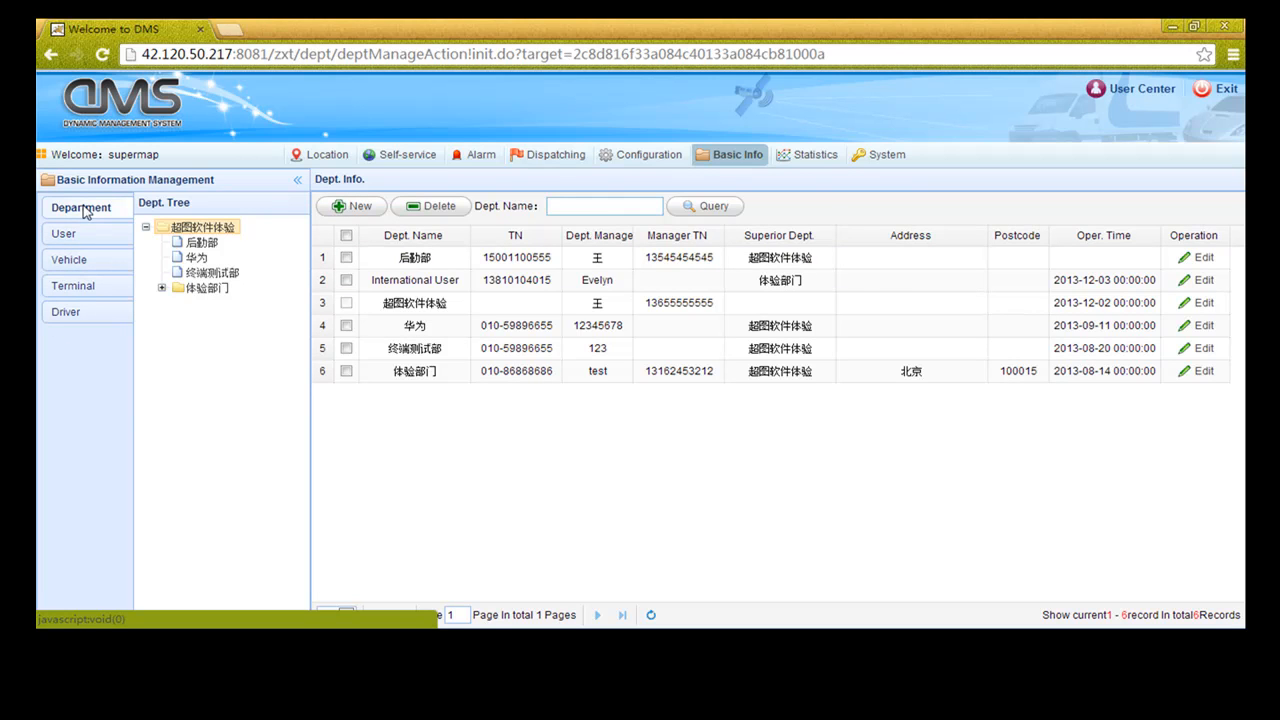
Fill a new department form with name Test, a phone number and the manager's name
left_click(355, 209)
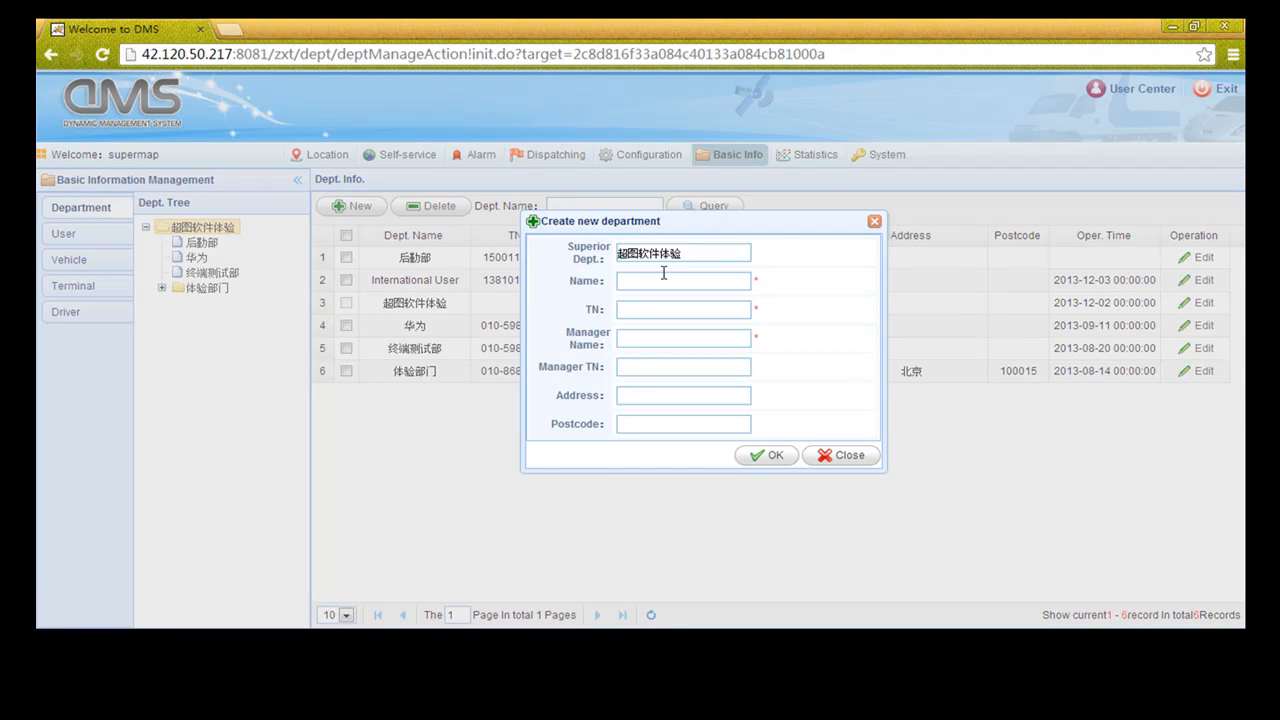
left_click(641, 283)
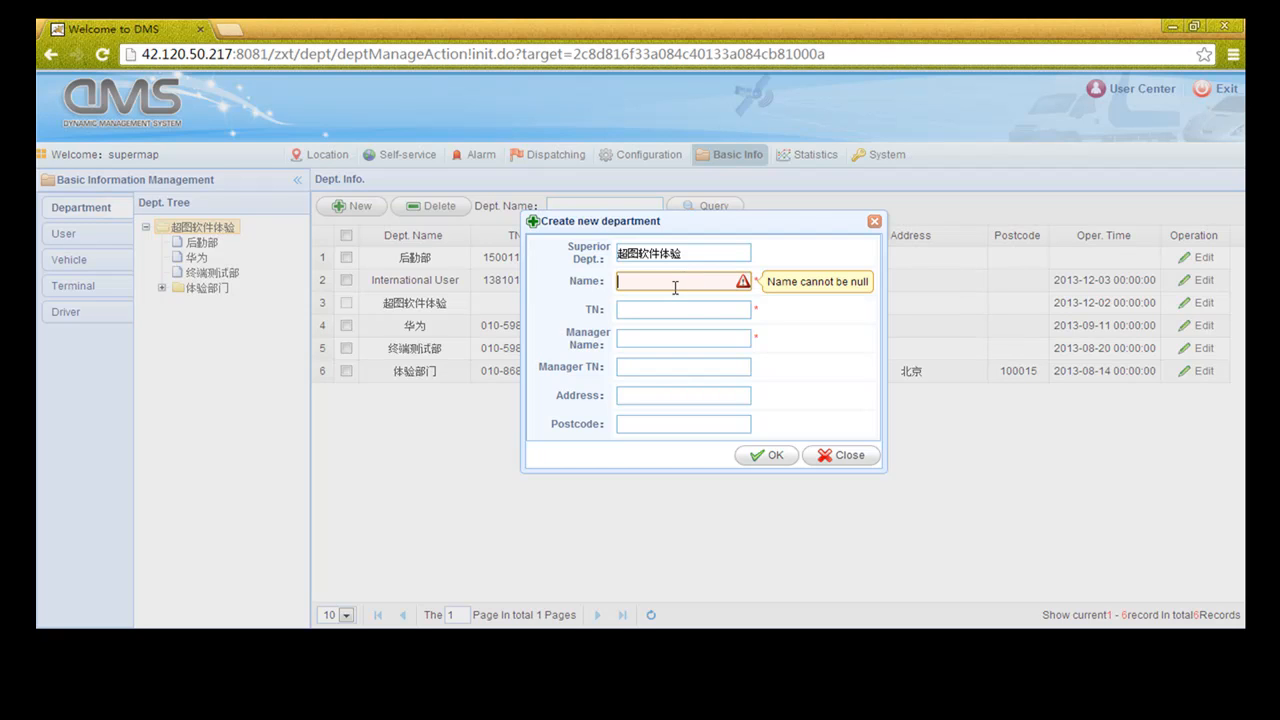
type("Test")
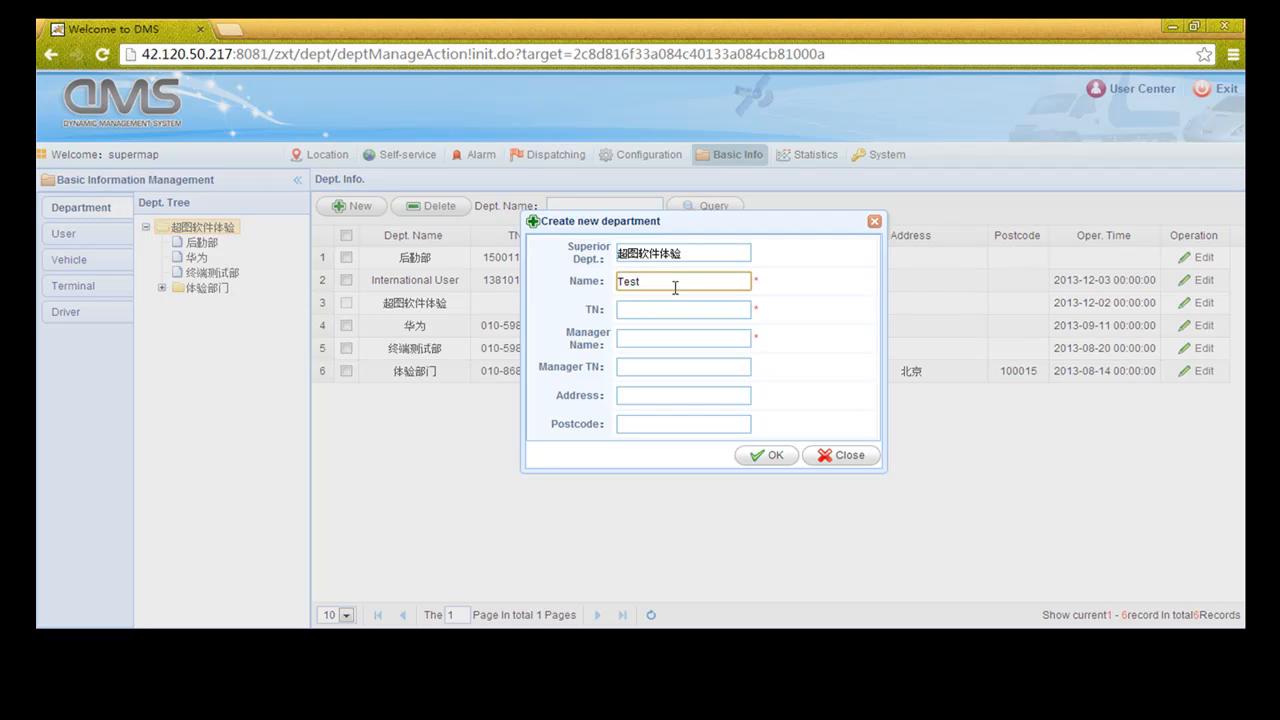
left_click(671, 307)
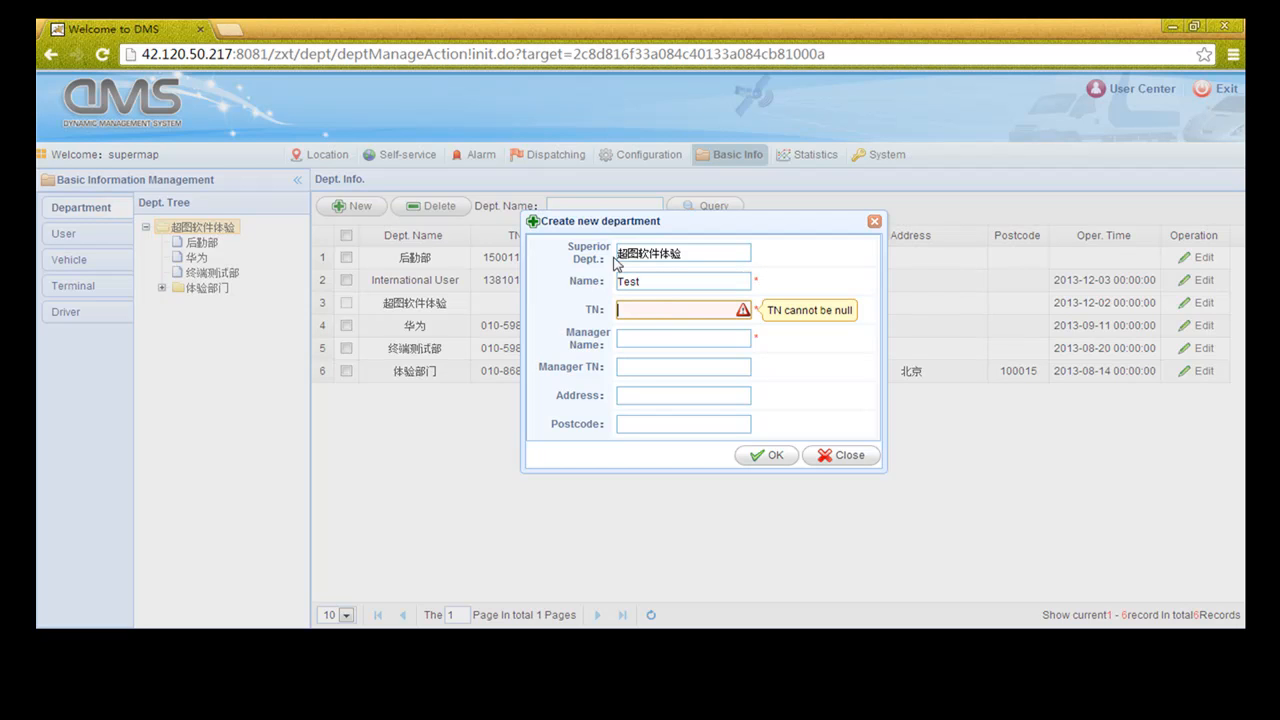
left_click_drag(673, 229, 780, 227)
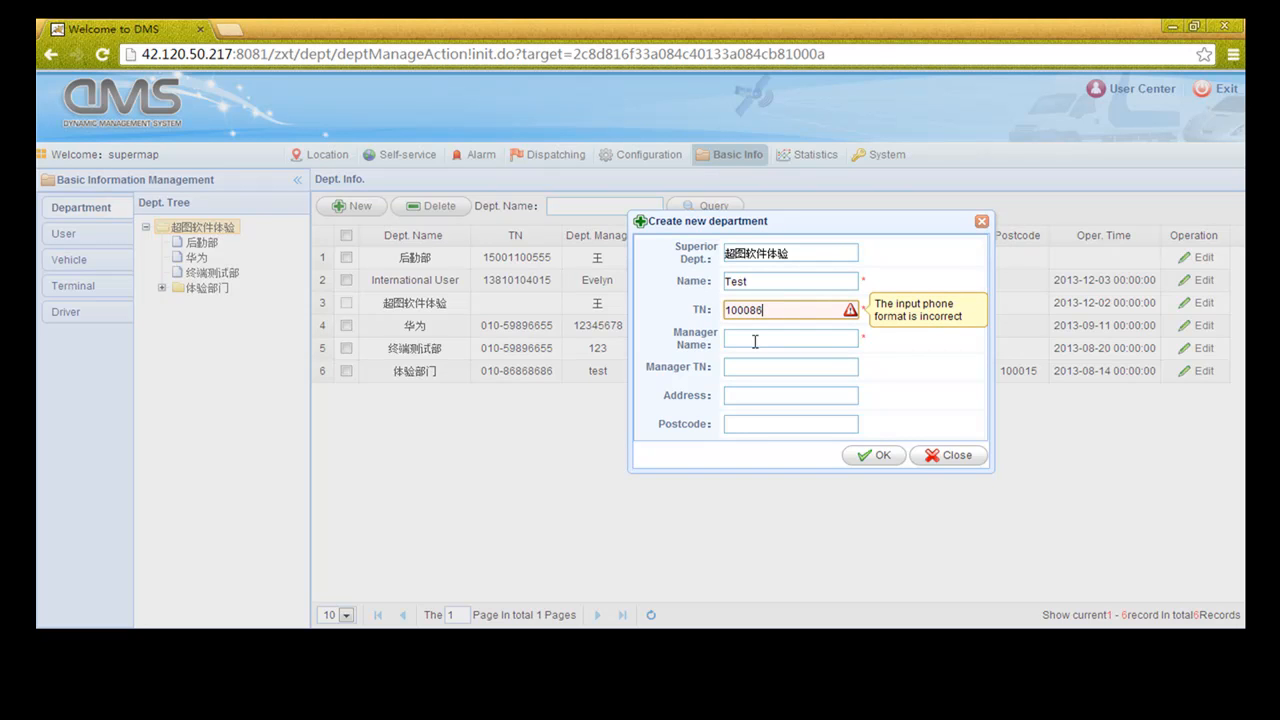
left_click(755, 342)
type("Leon")
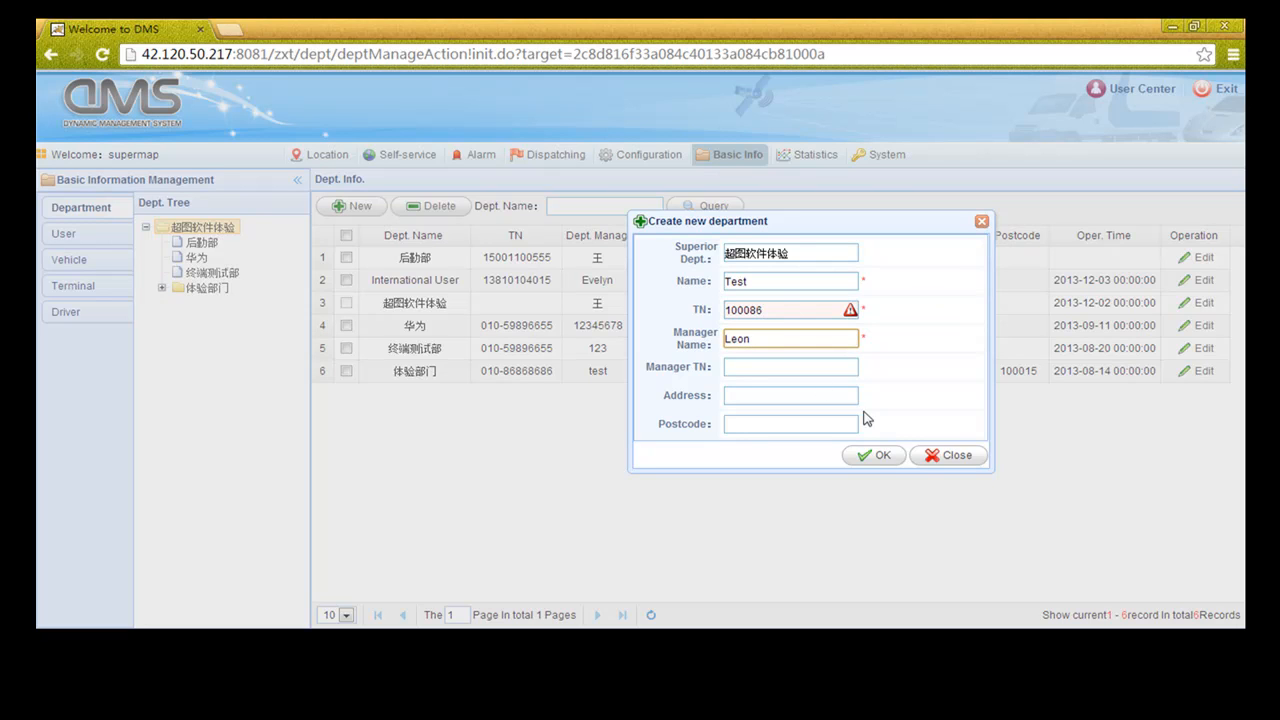
Replace the rejected phone number with a correctly formatted one and create the Test department
left_click(873, 456)
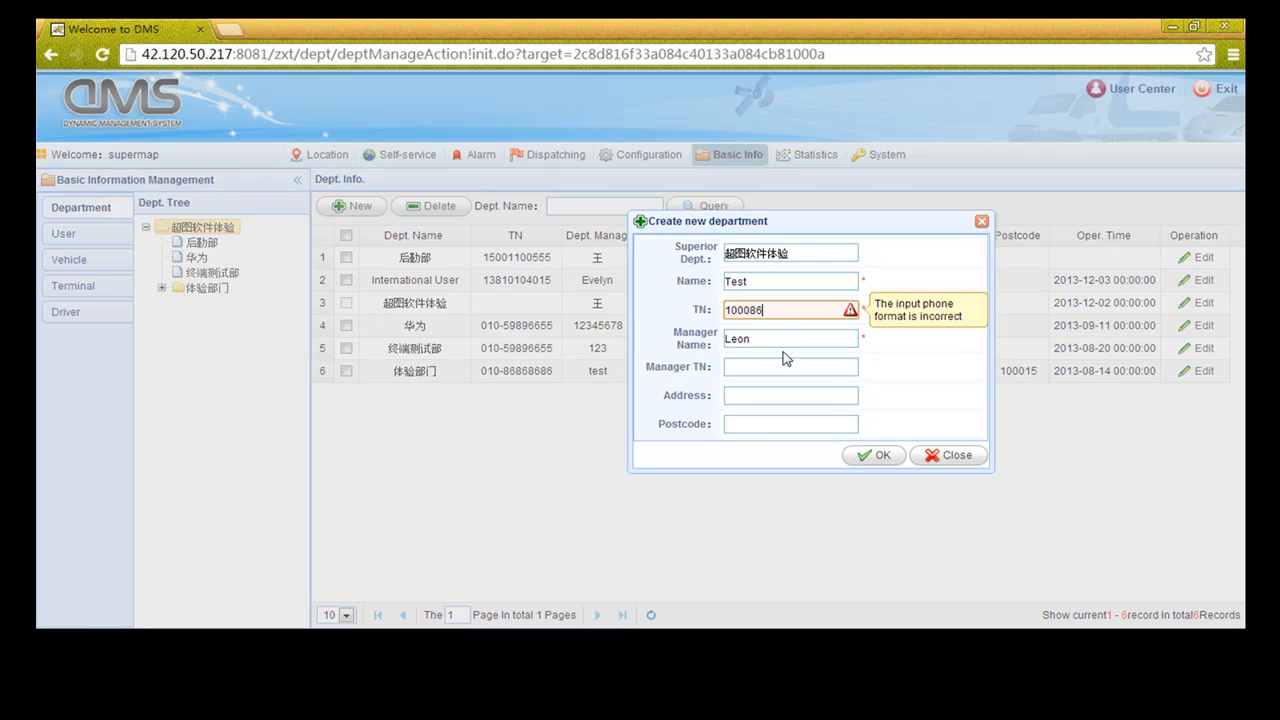
left_click_drag(782, 311, 714, 315)
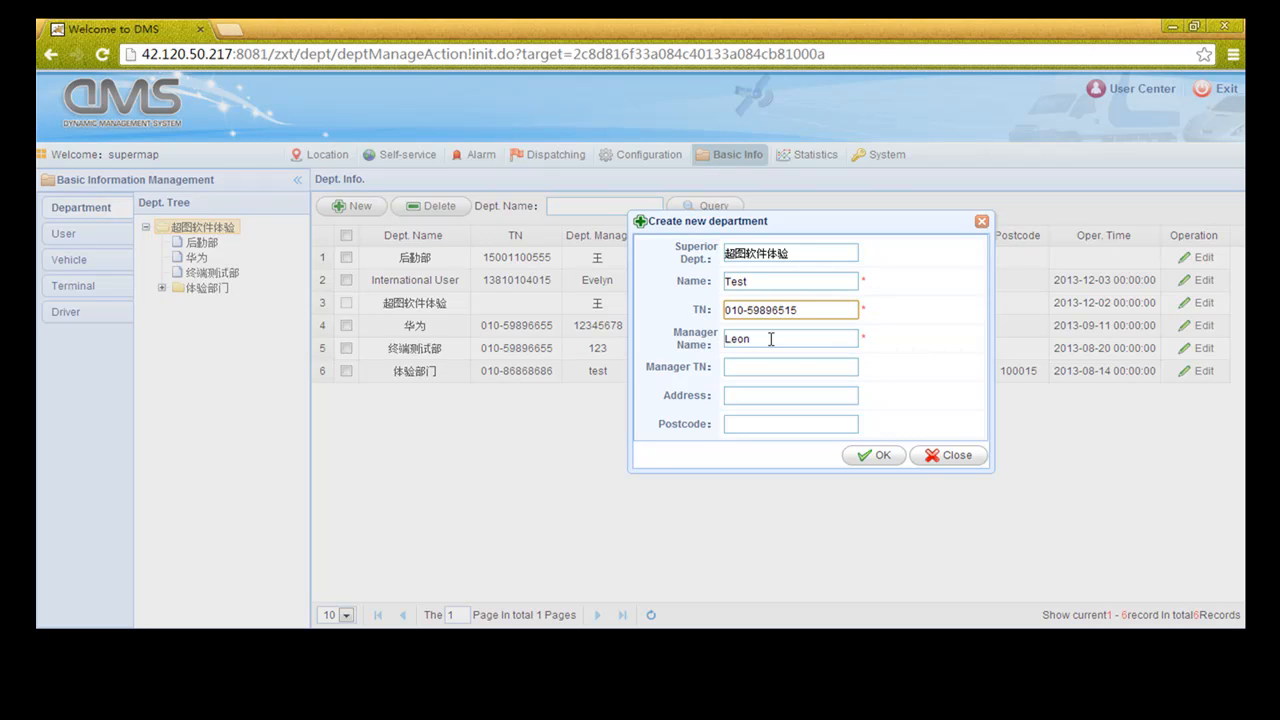
left_click(871, 456)
left_click(647, 372)
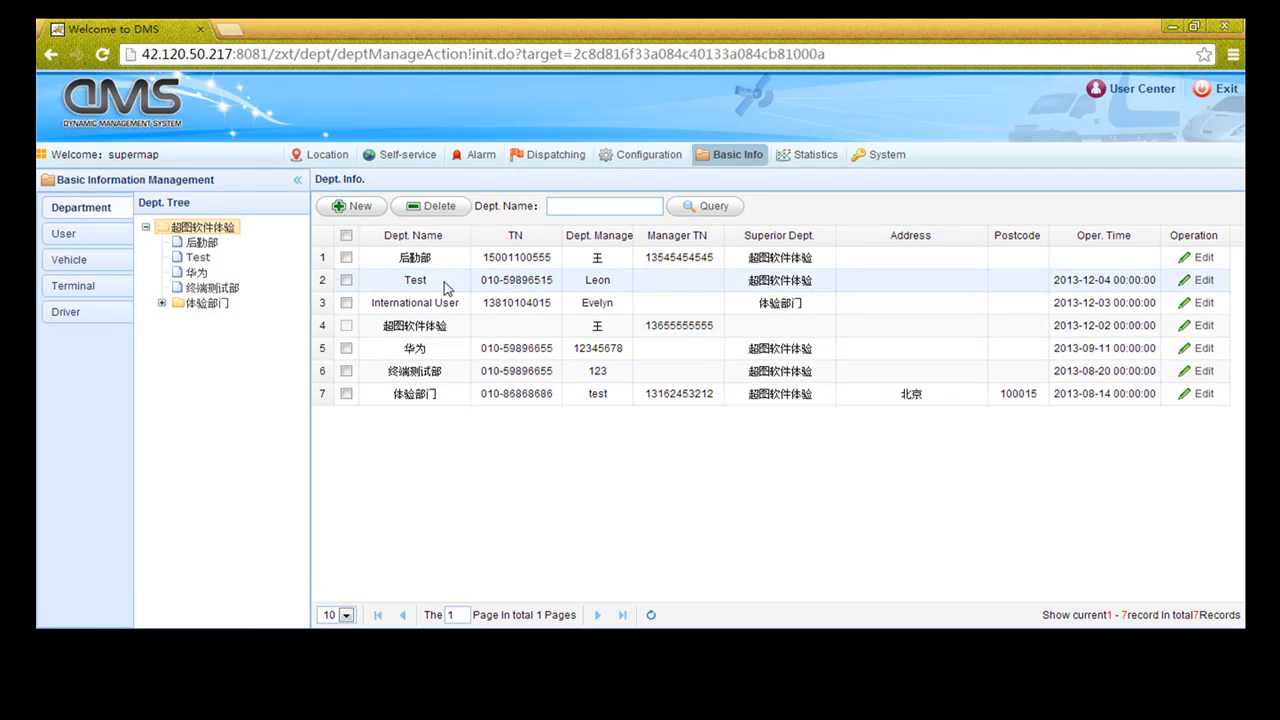
Save the Test department's details unchanged and filter the department list to Test
left_click(1205, 282)
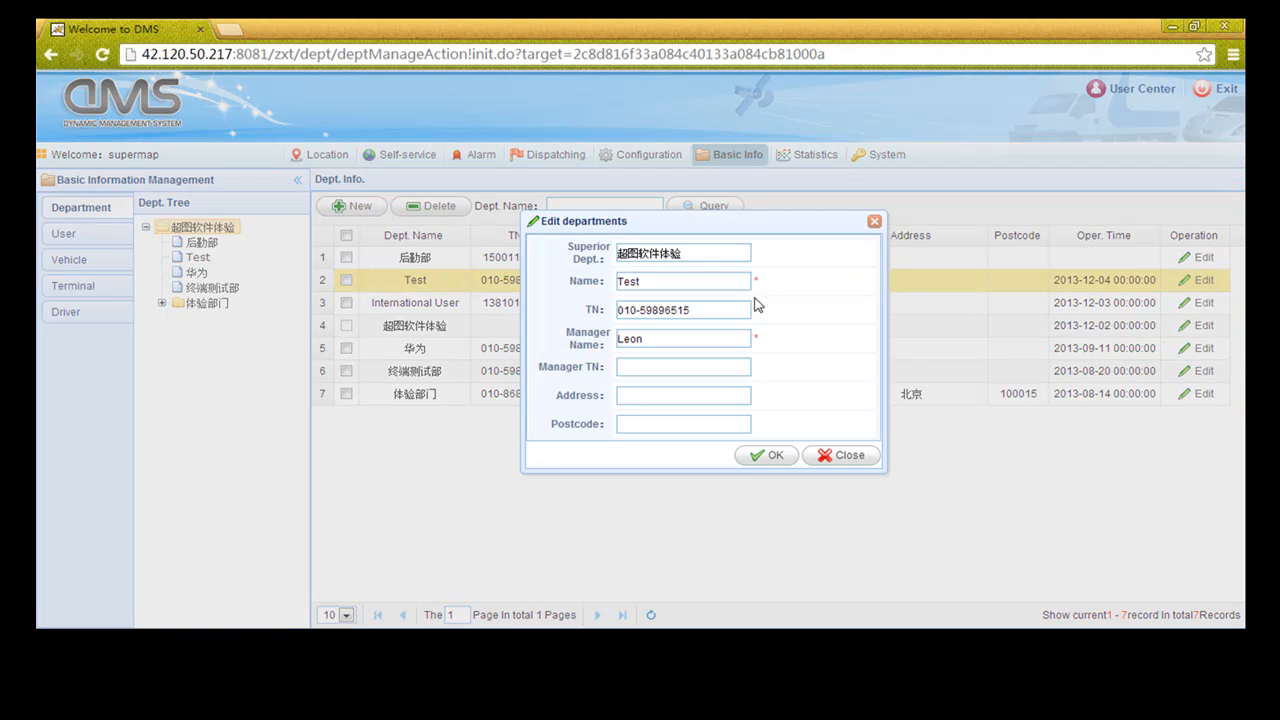
left_click(766, 455)
left_click(646, 369)
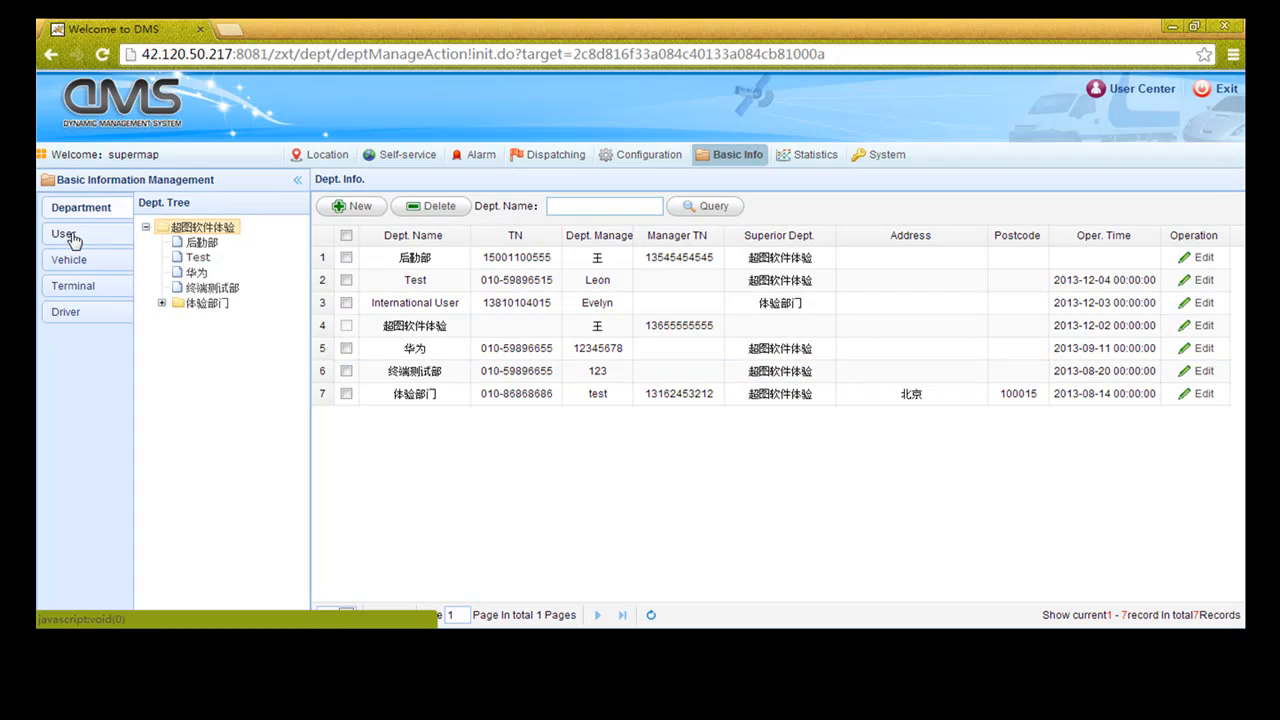
left_click(196, 258)
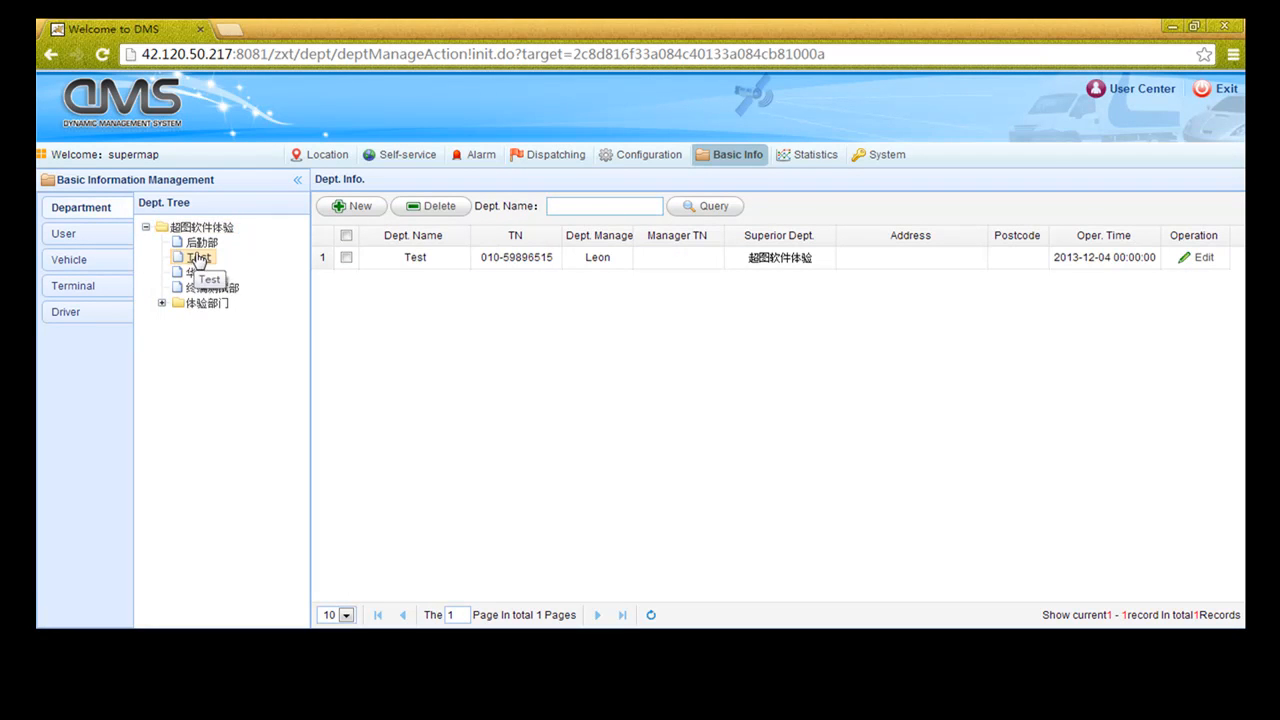
Open User management and view, then close, the first user's Edit and Reset dialogs
left_click(78, 234)
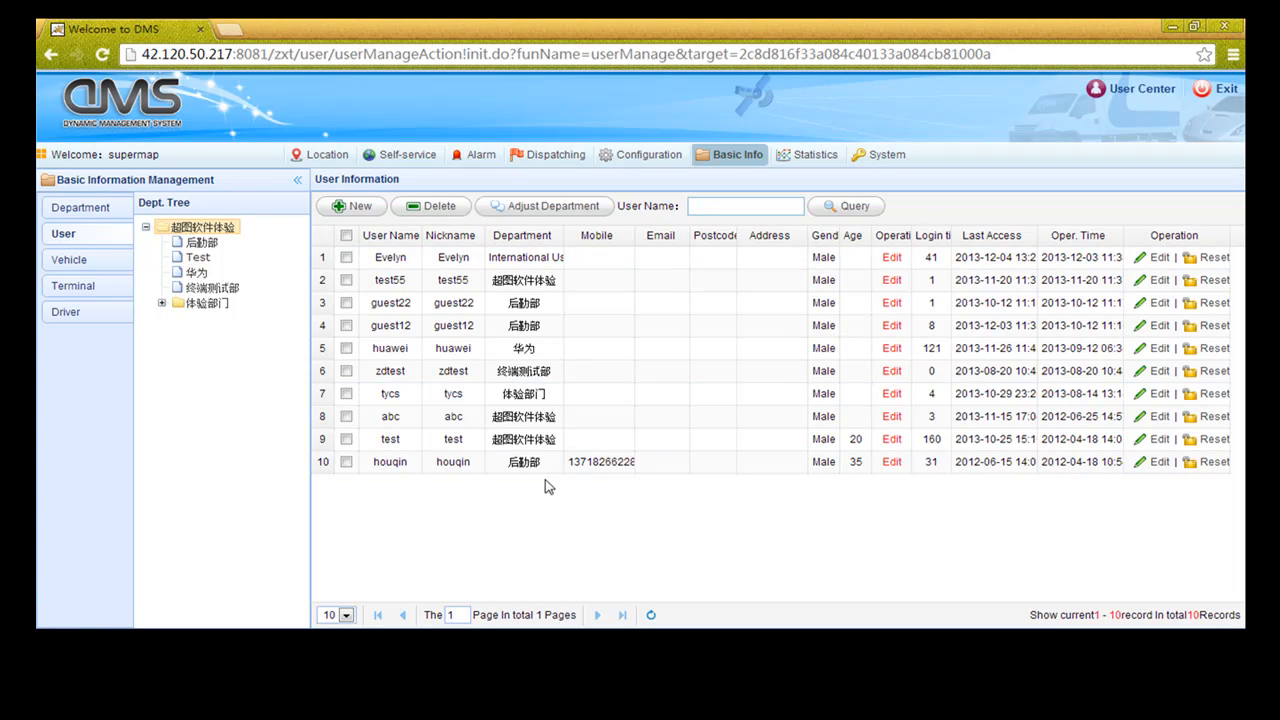
left_click(1140, 260)
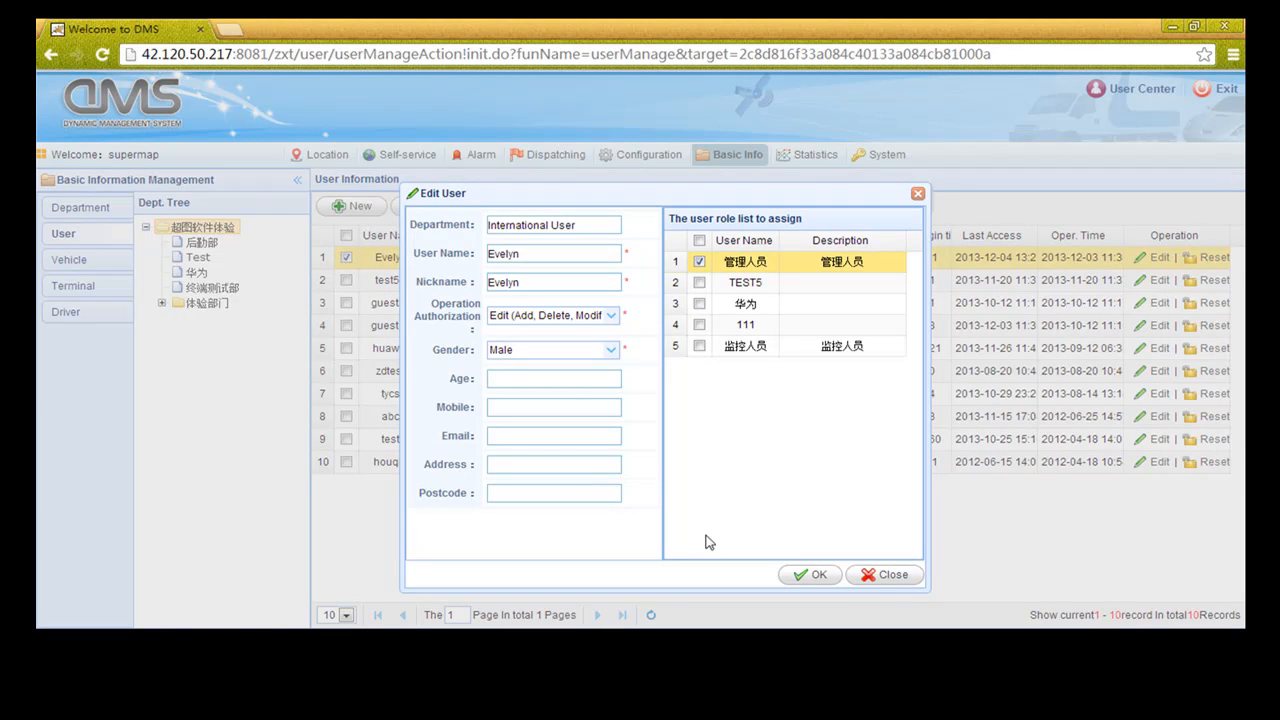
left_click(873, 577)
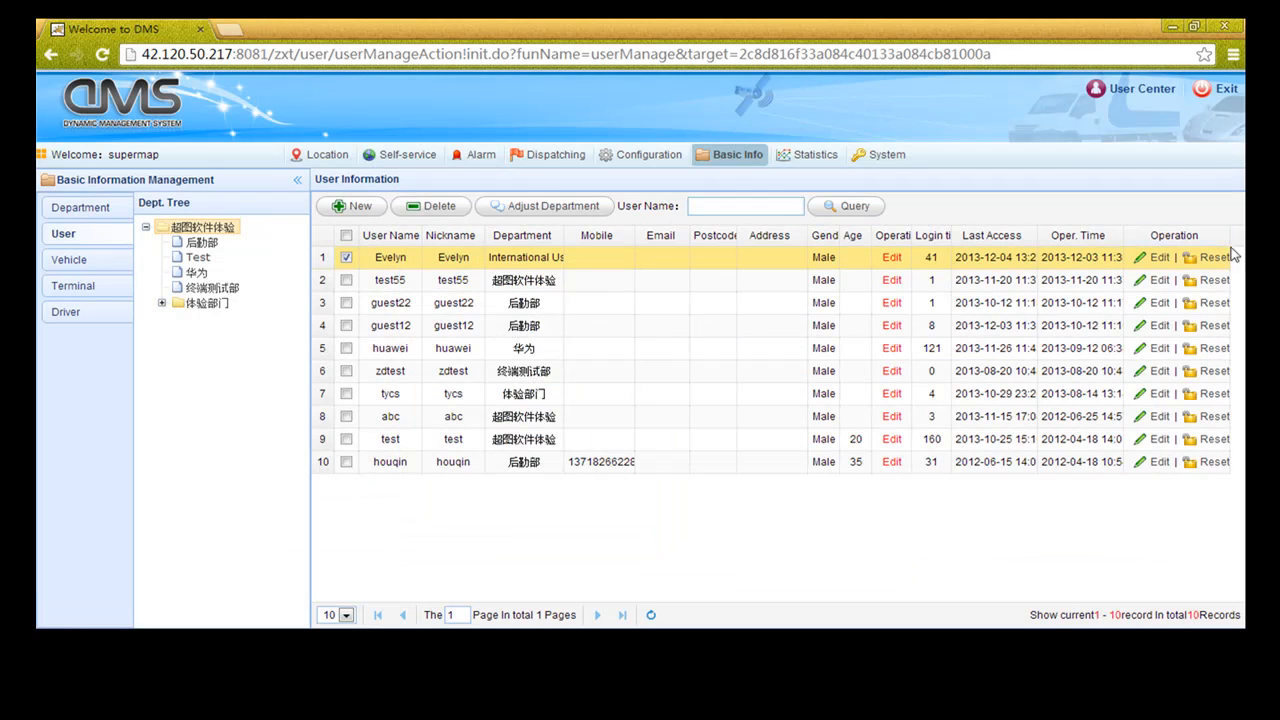
left_click(1213, 257)
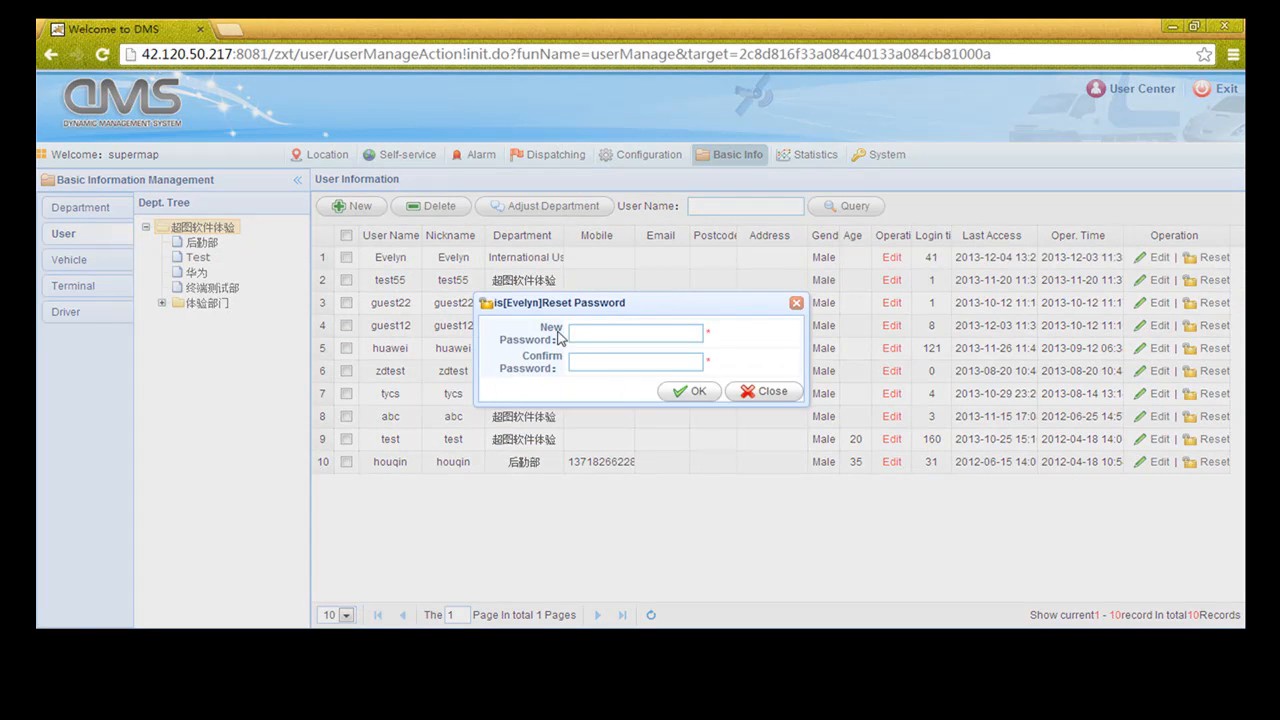
left_click(768, 396)
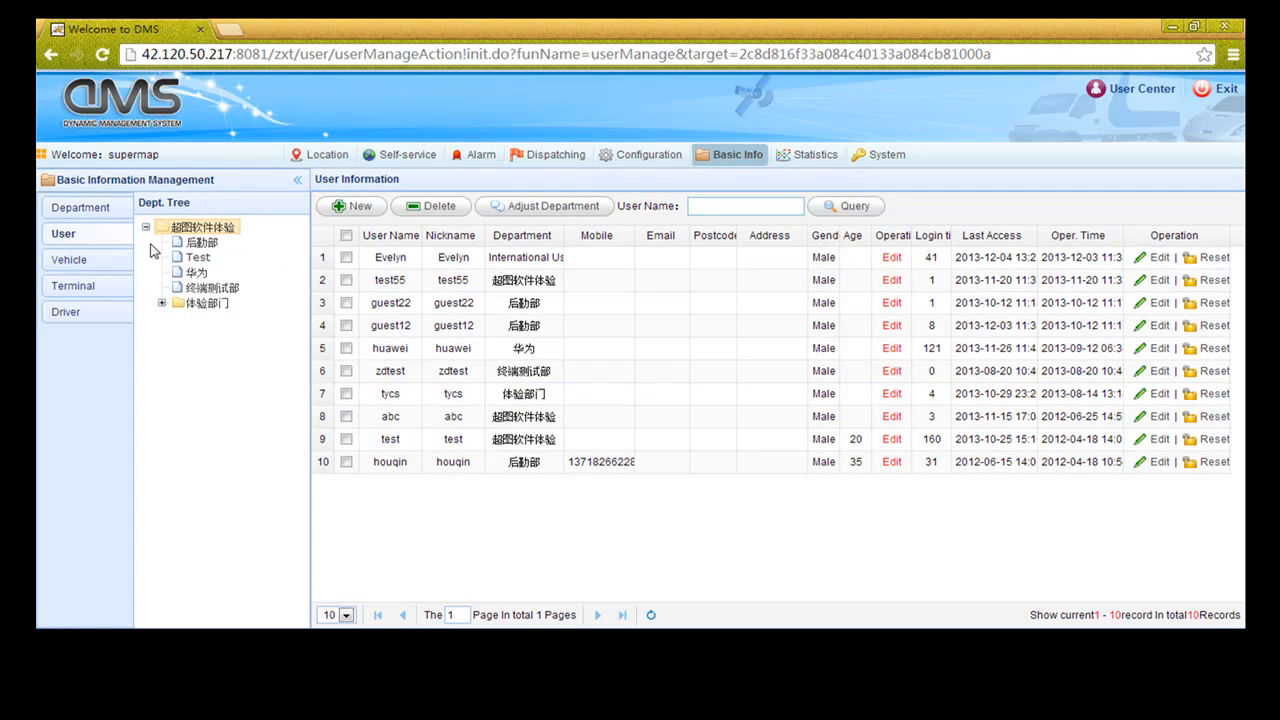
Start a new user, entering the user name, nickname, and the password twice
left_click(348, 206)
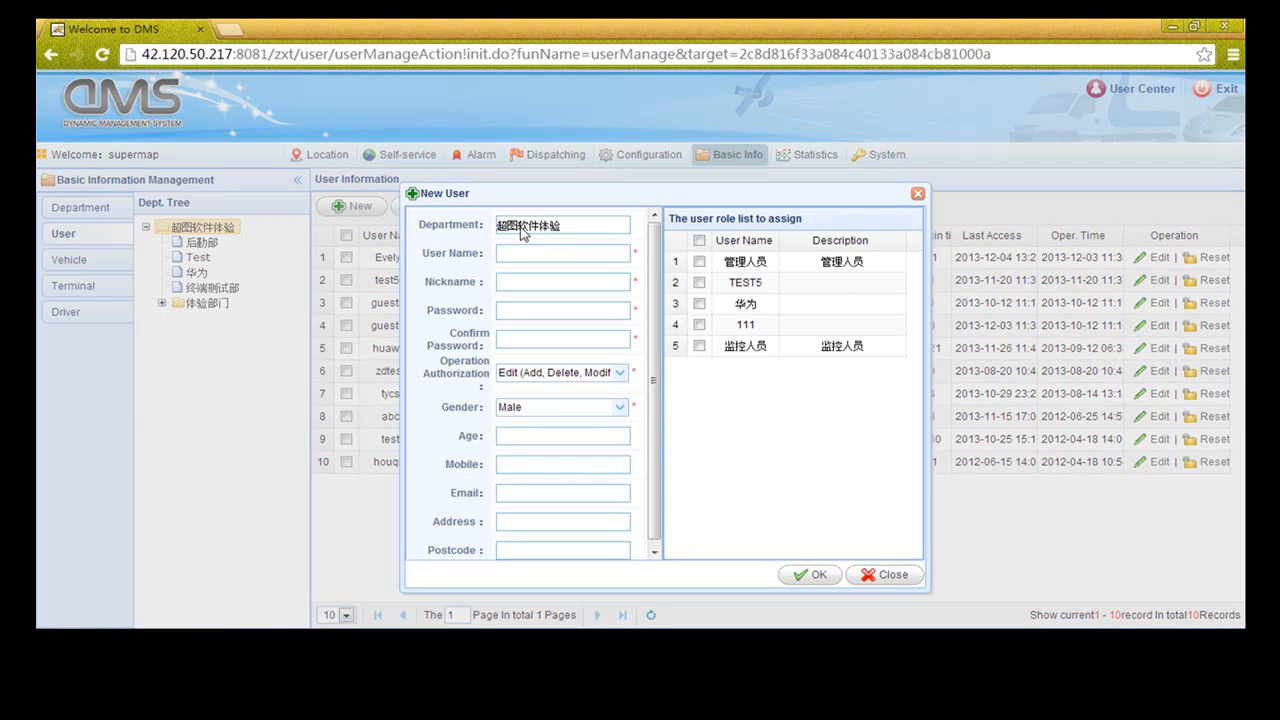
left_click(519, 253)
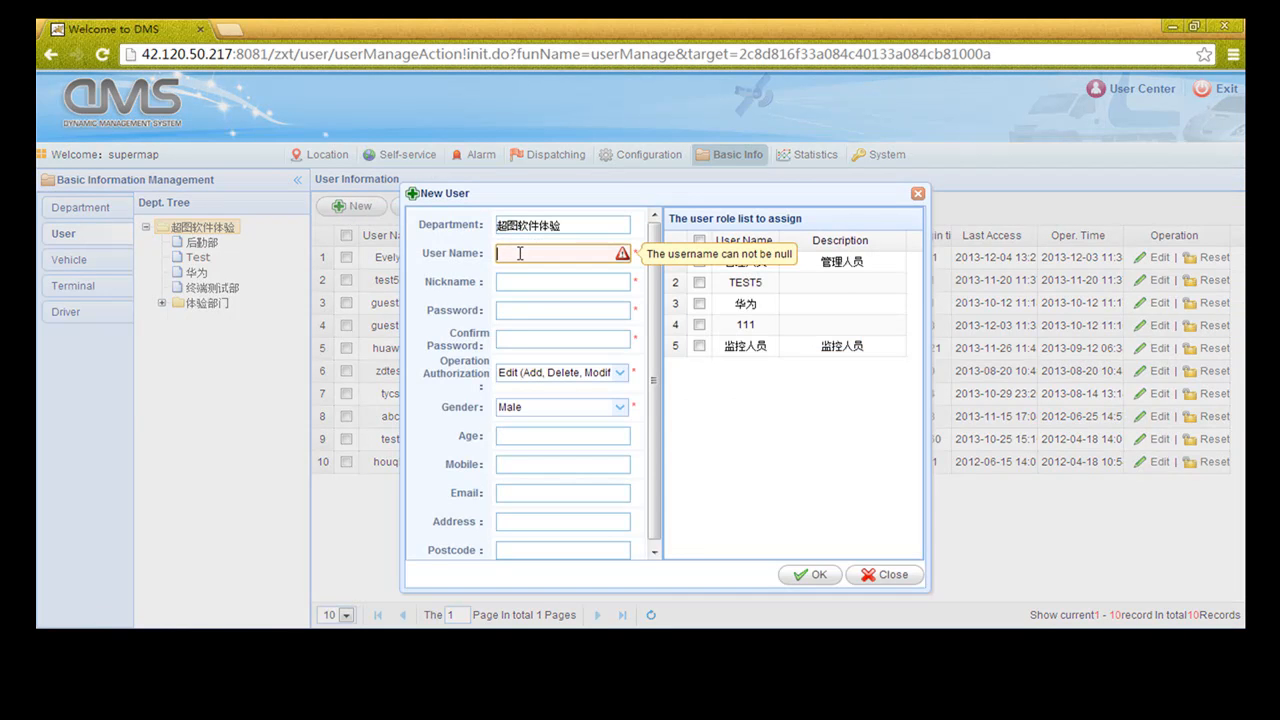
type("Leon")
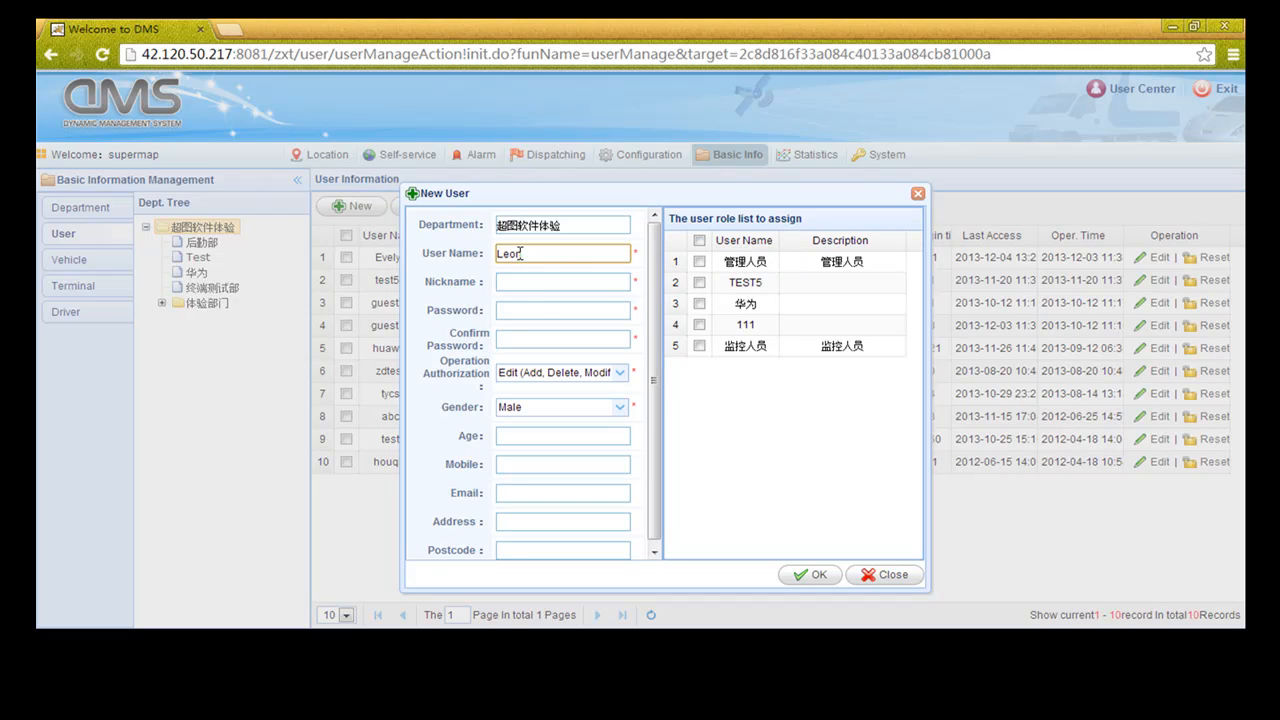
left_click(526, 282)
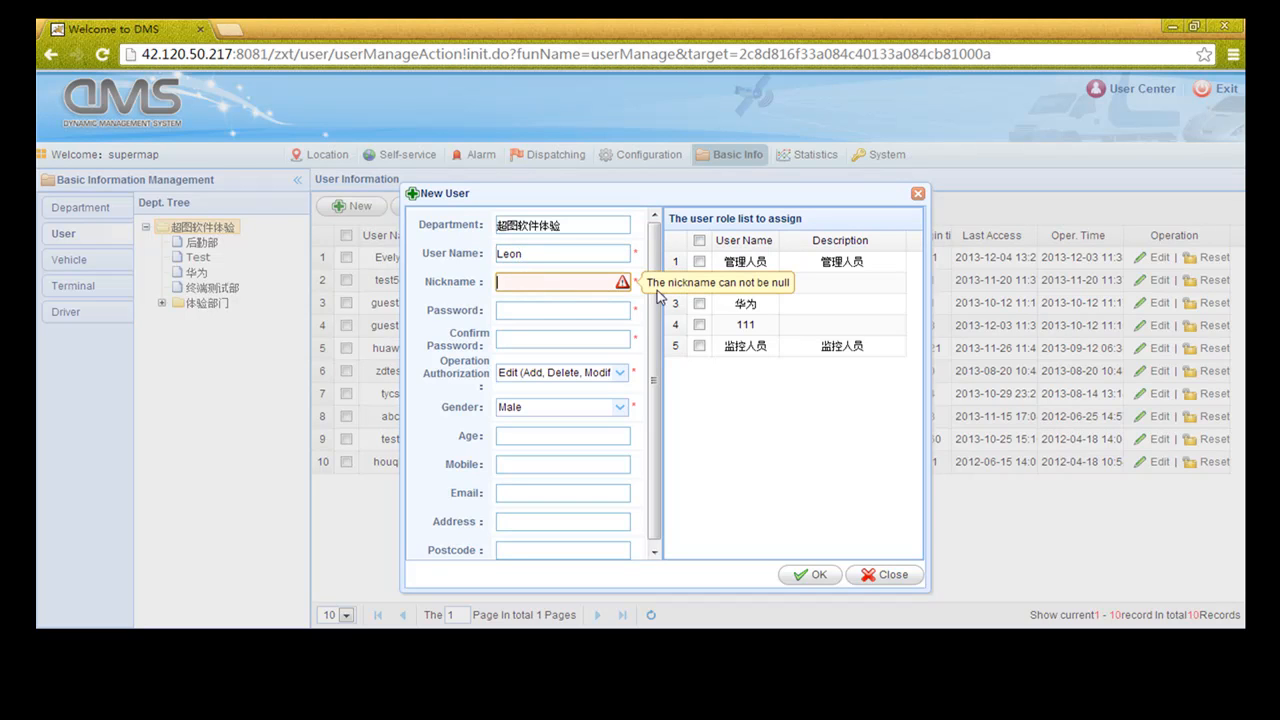
type("Leon")
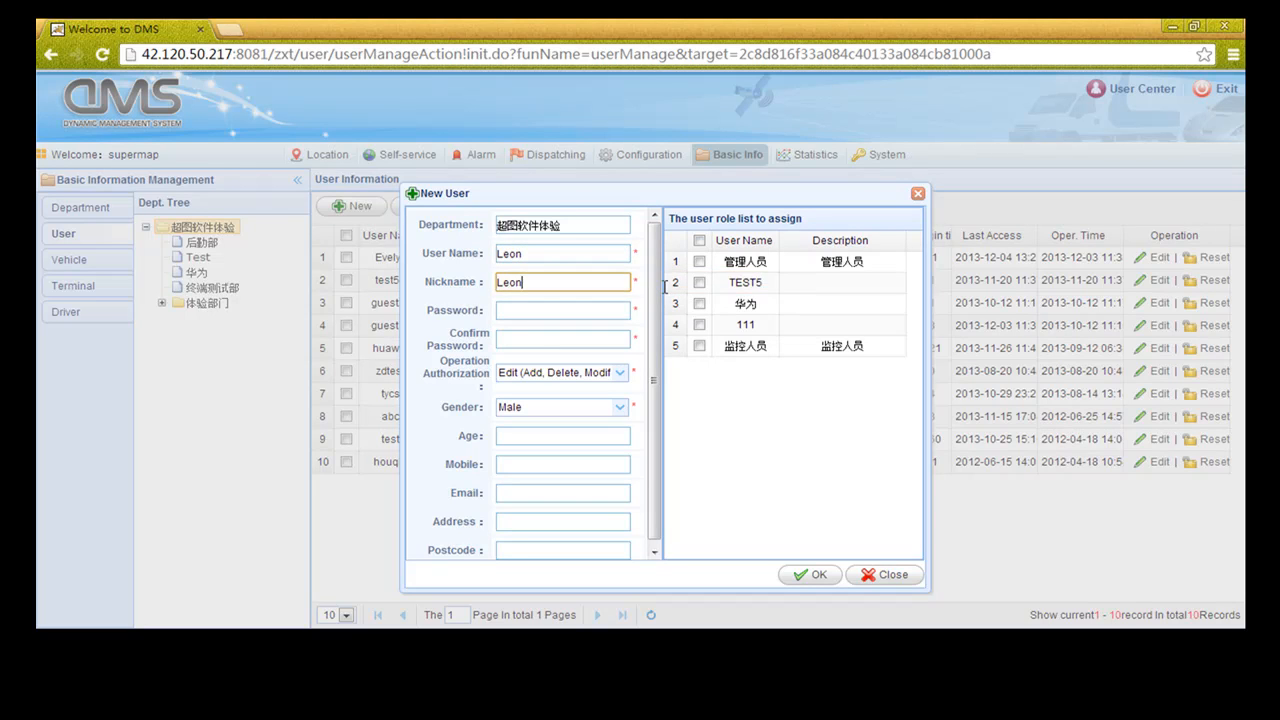
left_click(564, 314)
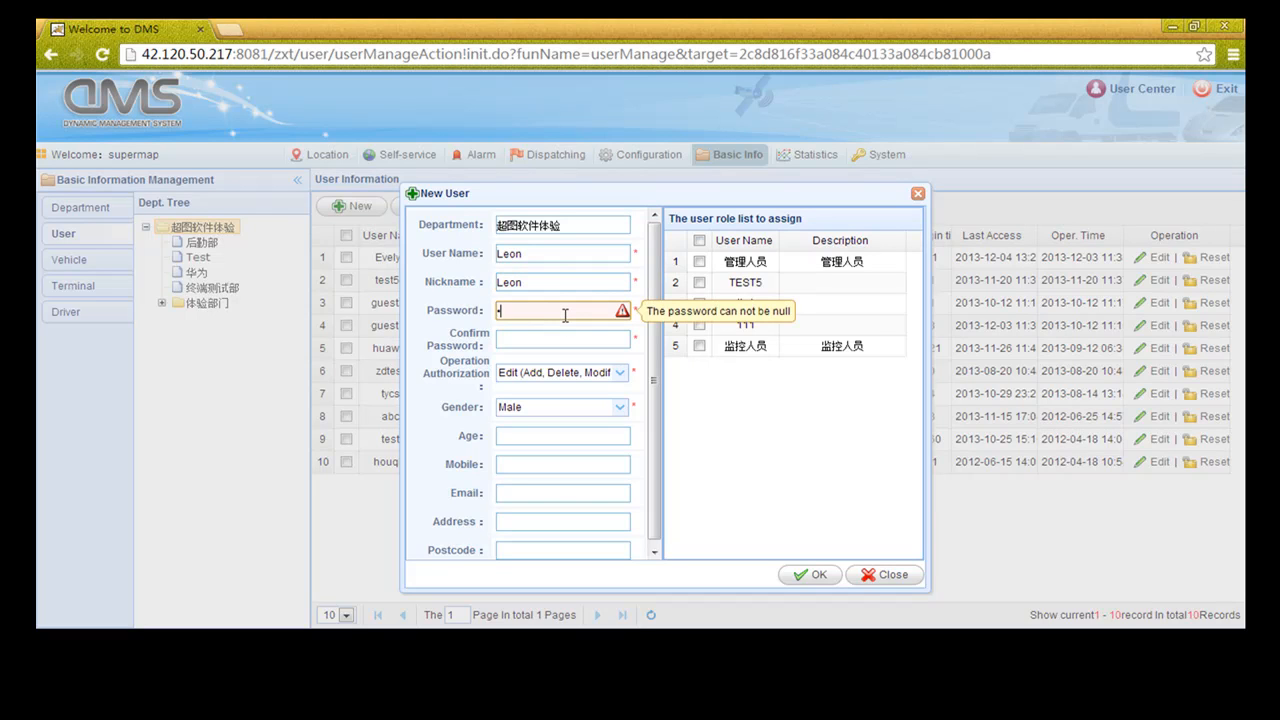
type("123")
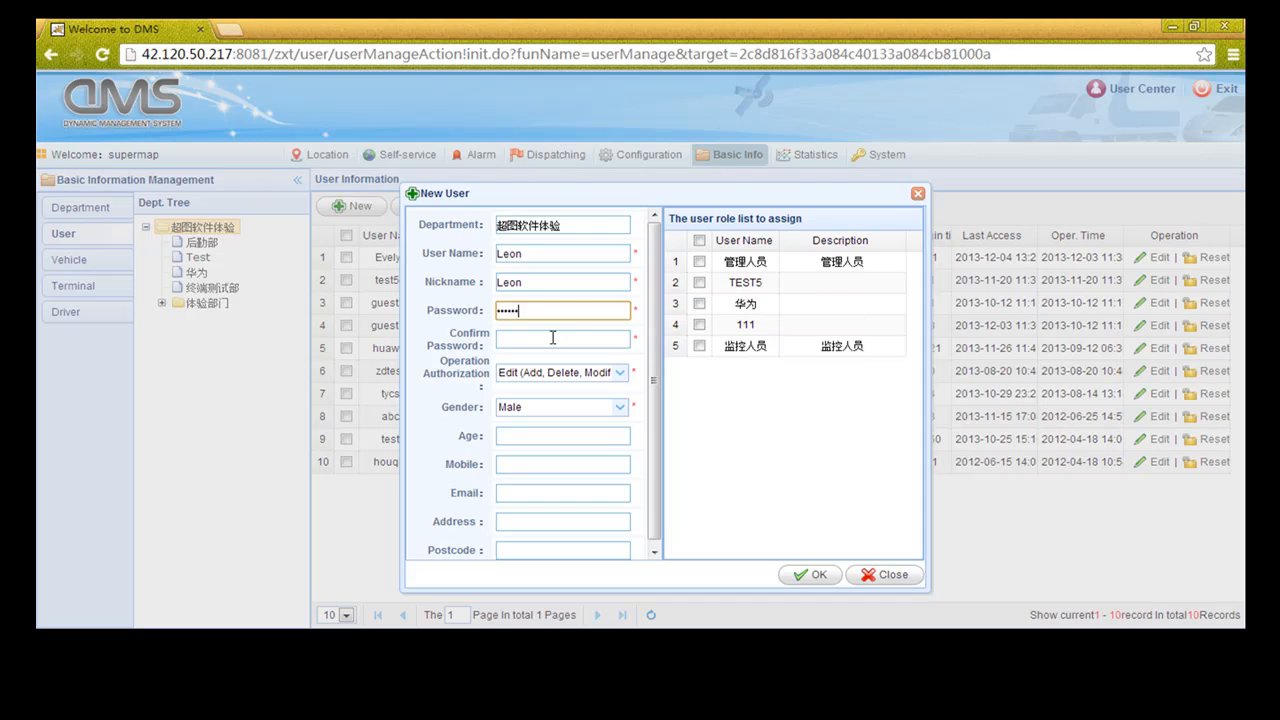
left_click(552, 338)
type("12")
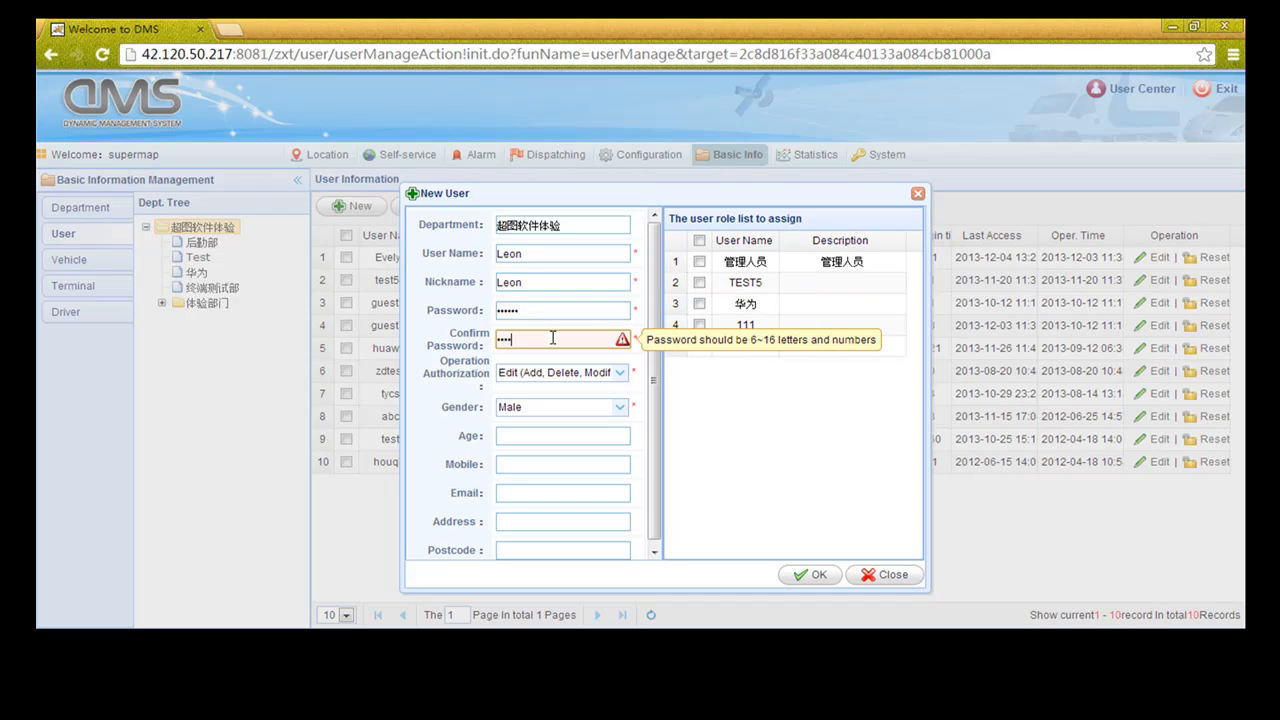
type("6")
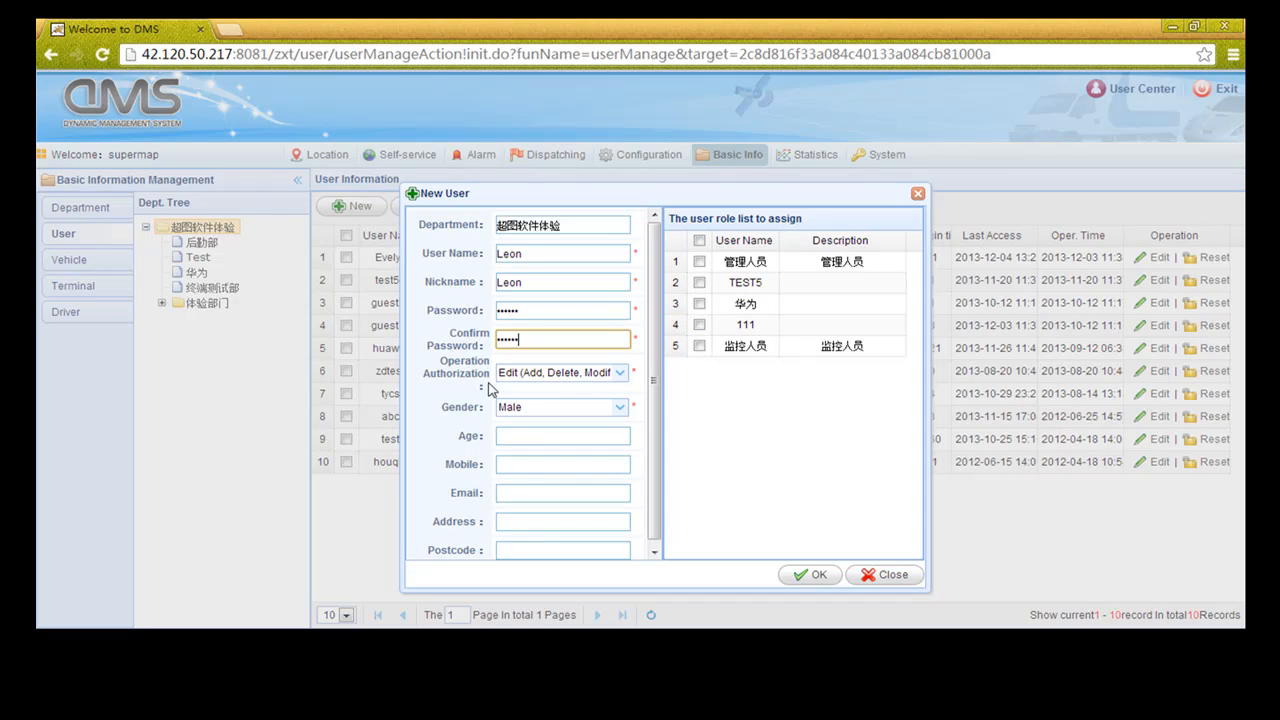
Give the user View (Query) permission and the TEST5 role, then create the account
left_click(617, 379)
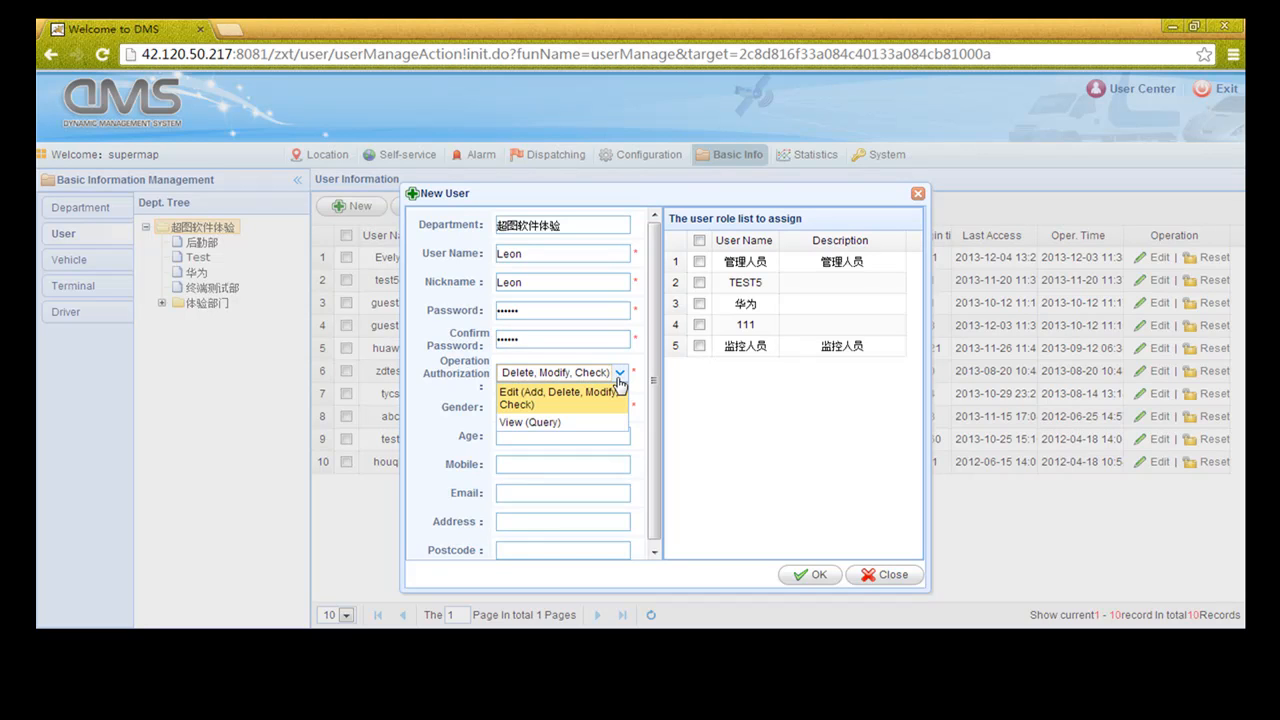
left_click(548, 422)
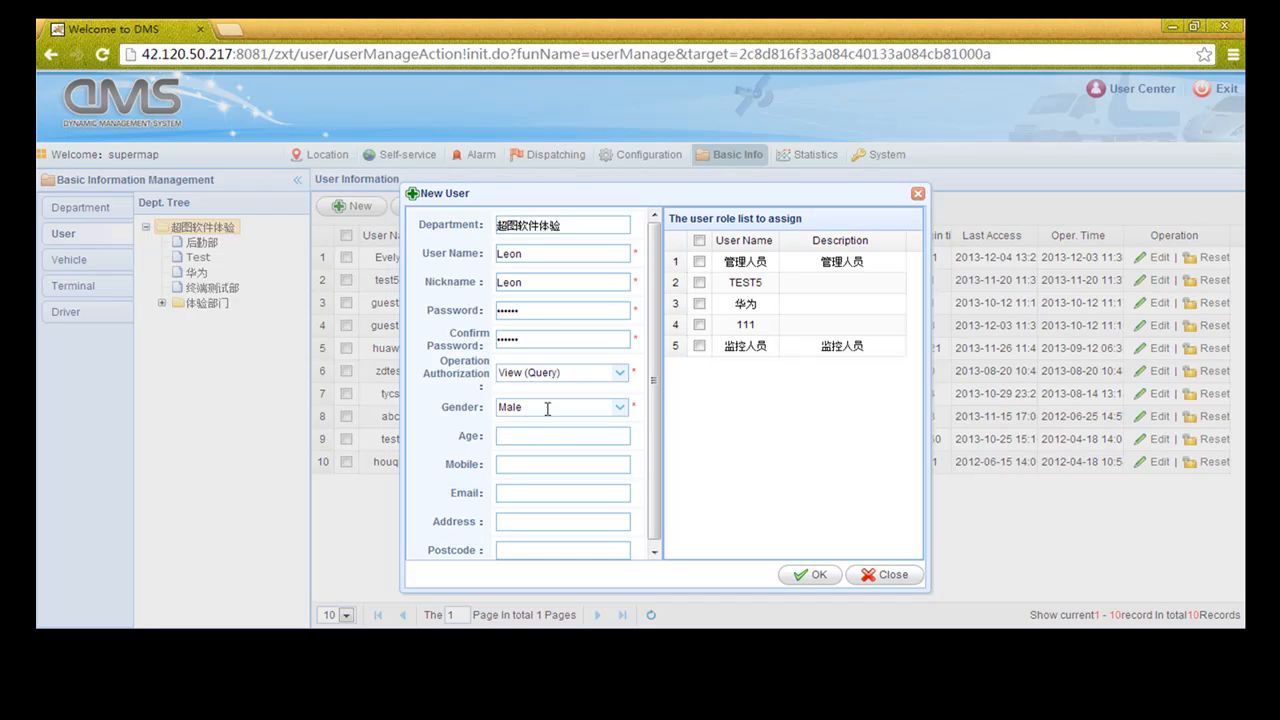
scroll(655, 450, "down", 1)
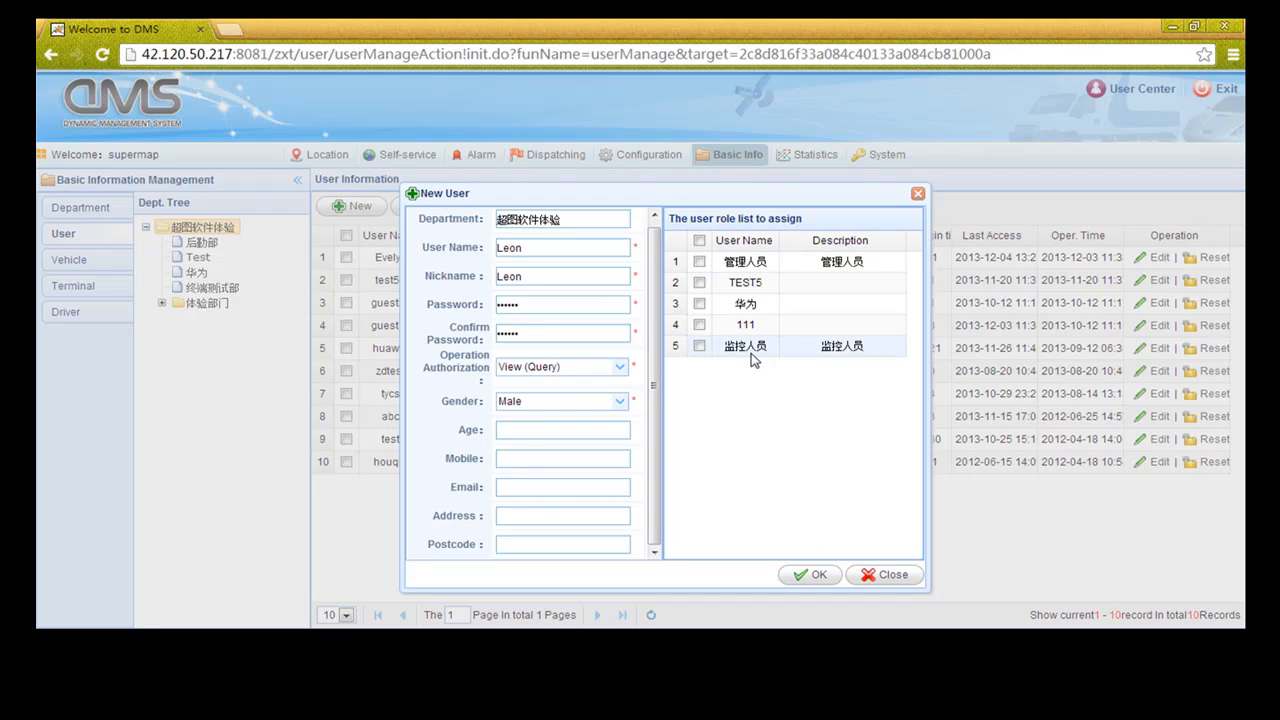
left_click(699, 262)
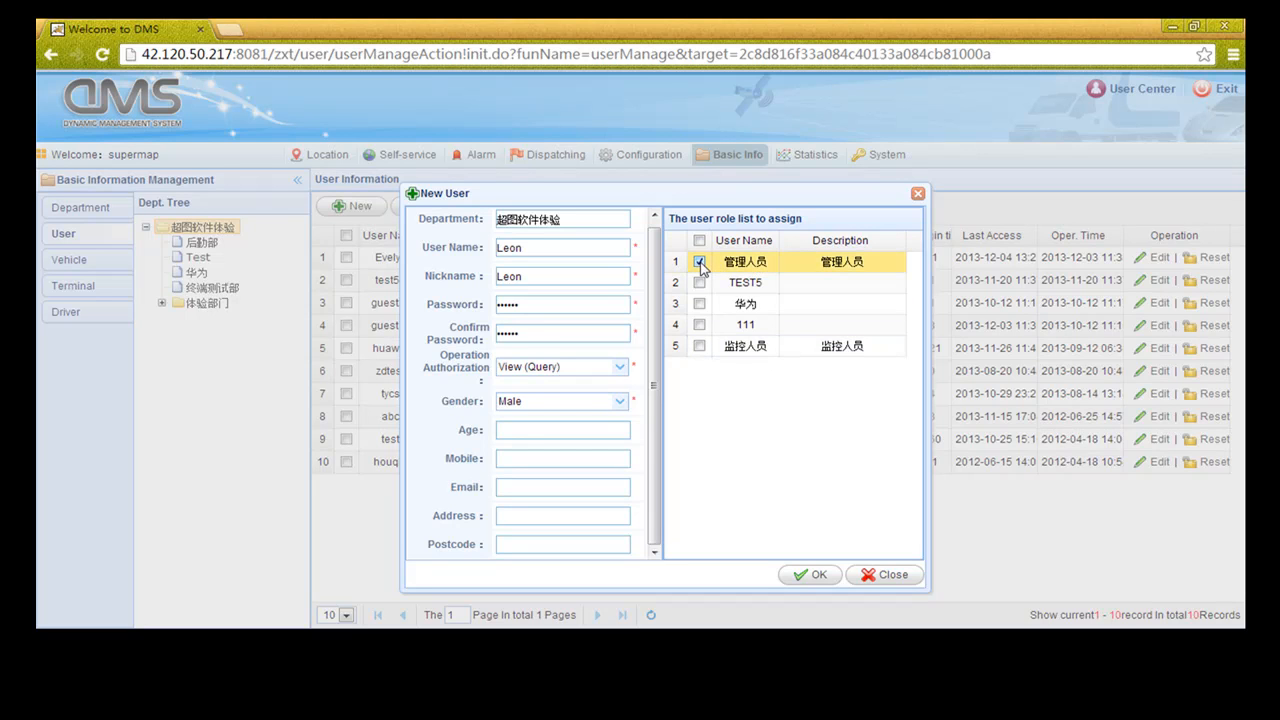
left_click(699, 283)
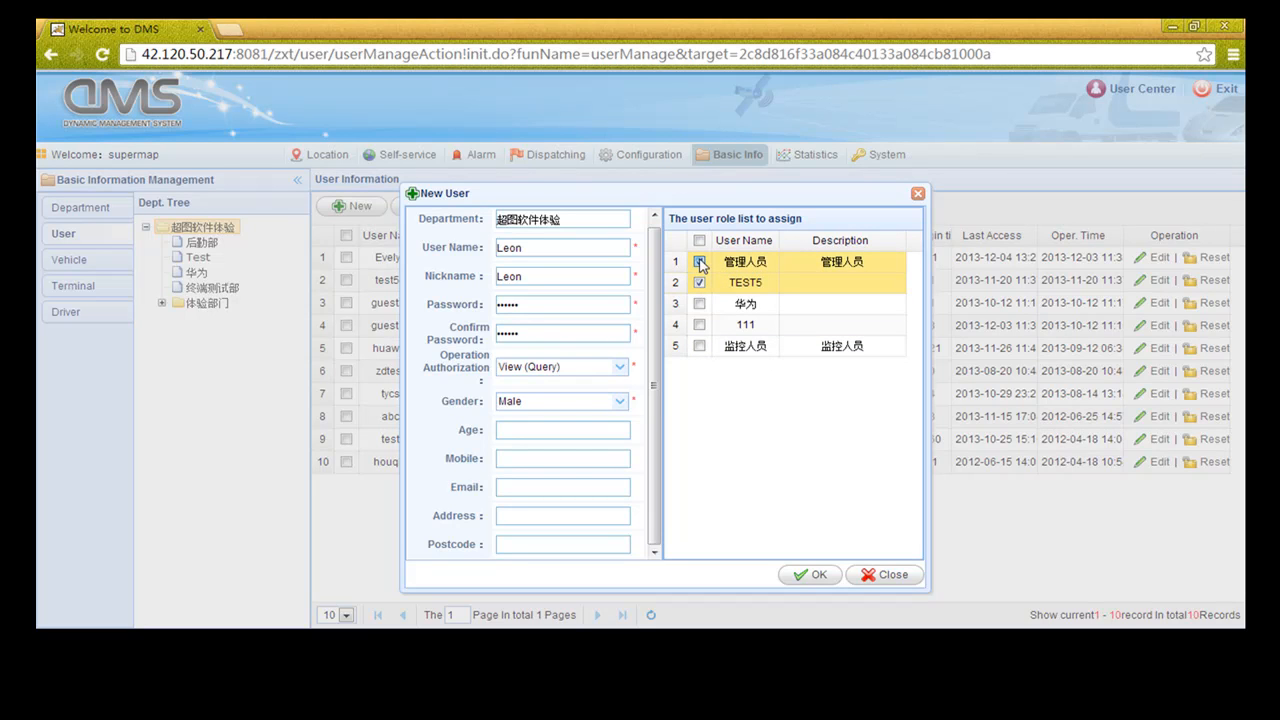
left_click(700, 262)
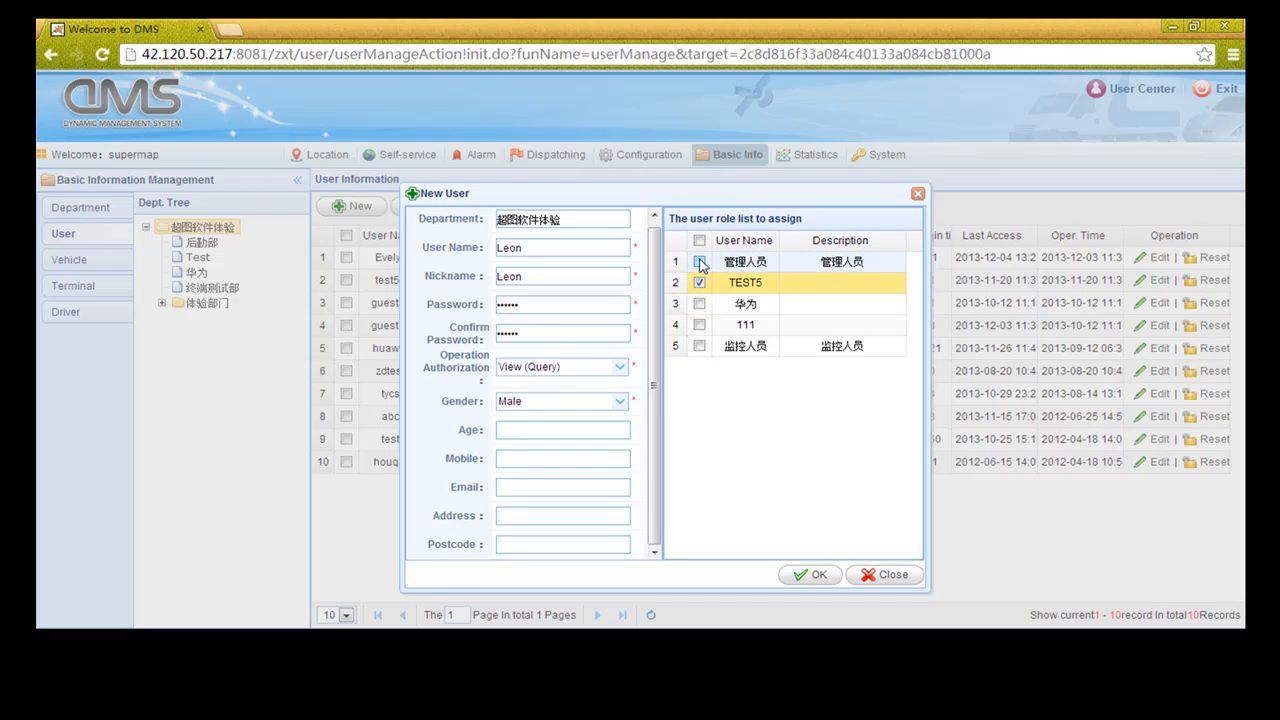
left_click(818, 570)
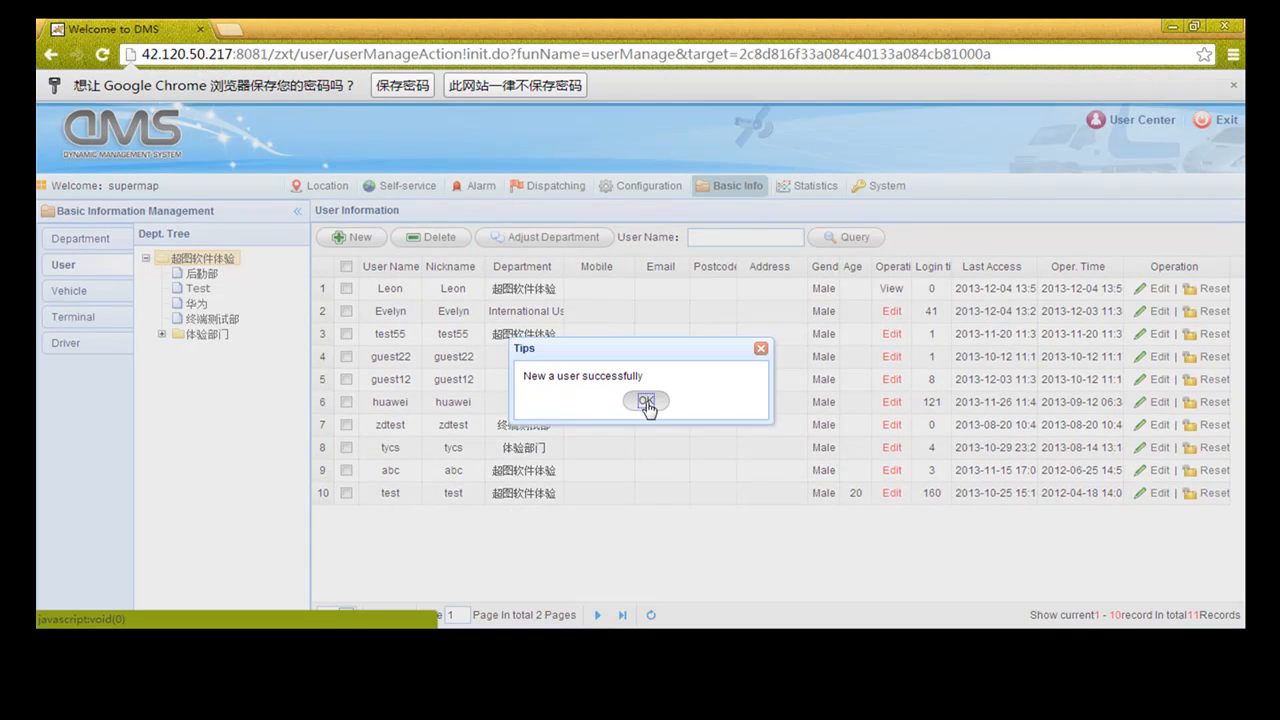
left_click(646, 401)
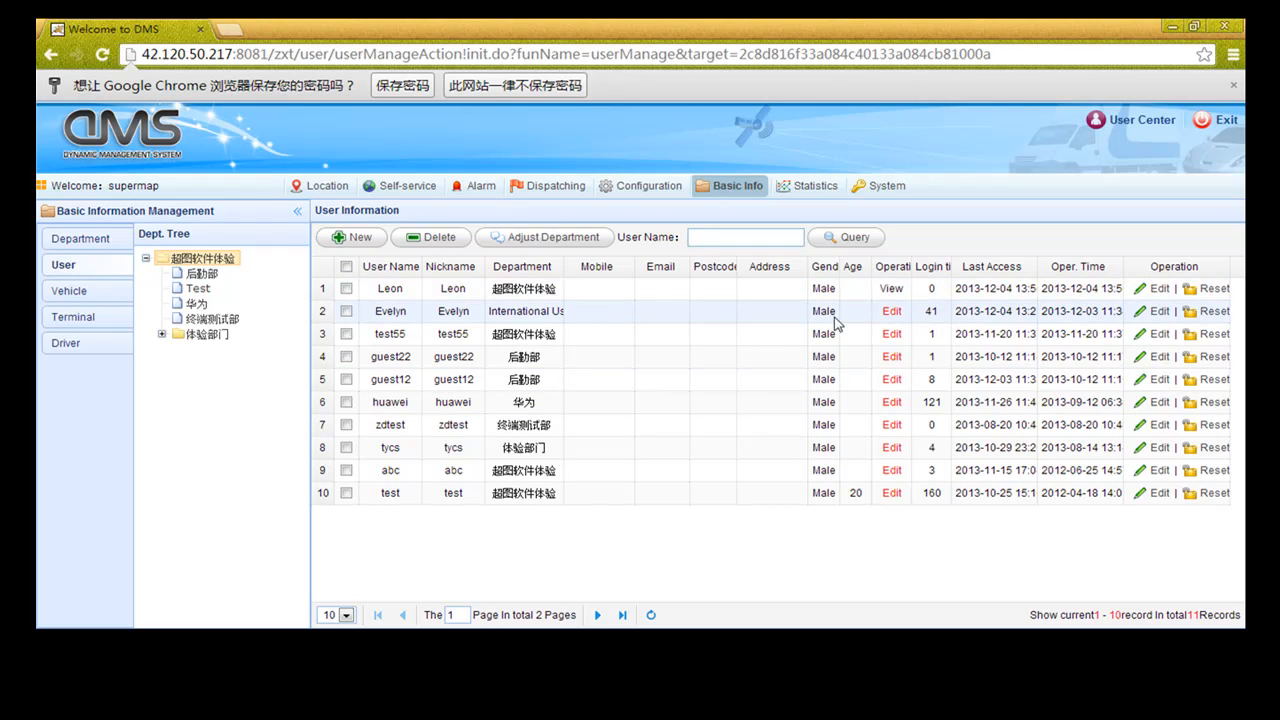
Open the Vehicles List showing the 10 vehicles across departments
left_click(70, 291)
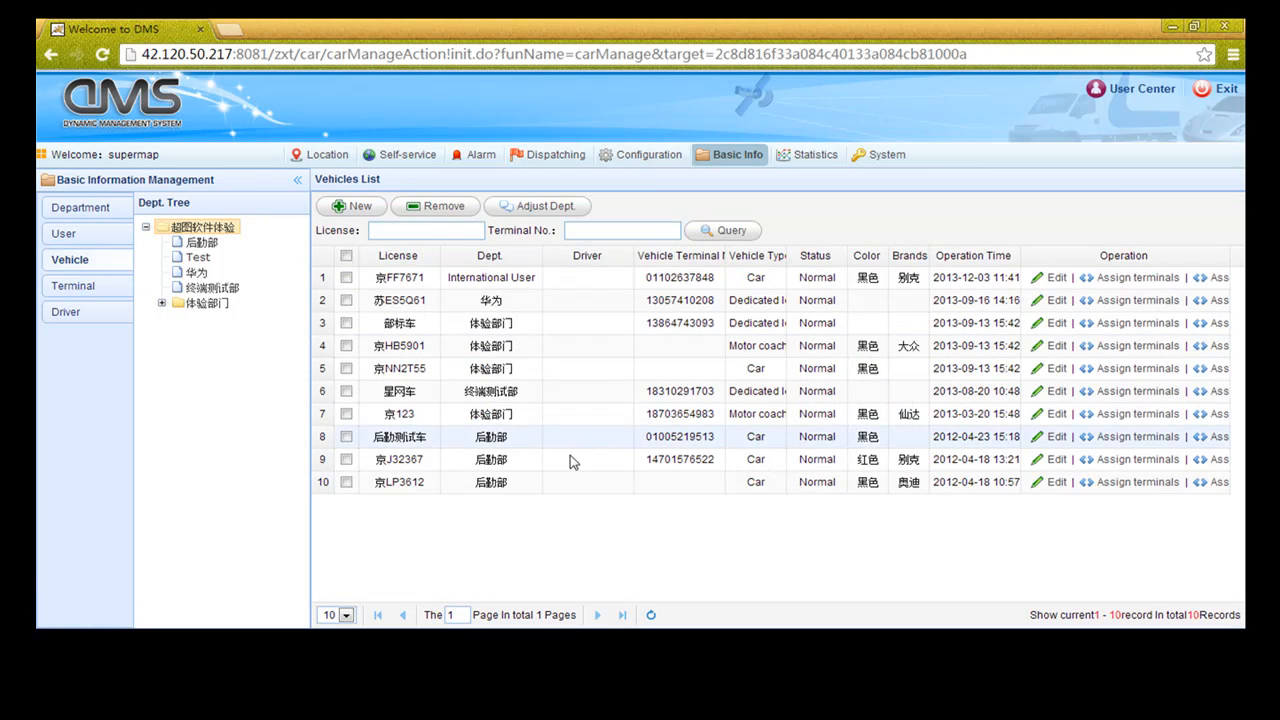
left_click(348, 210)
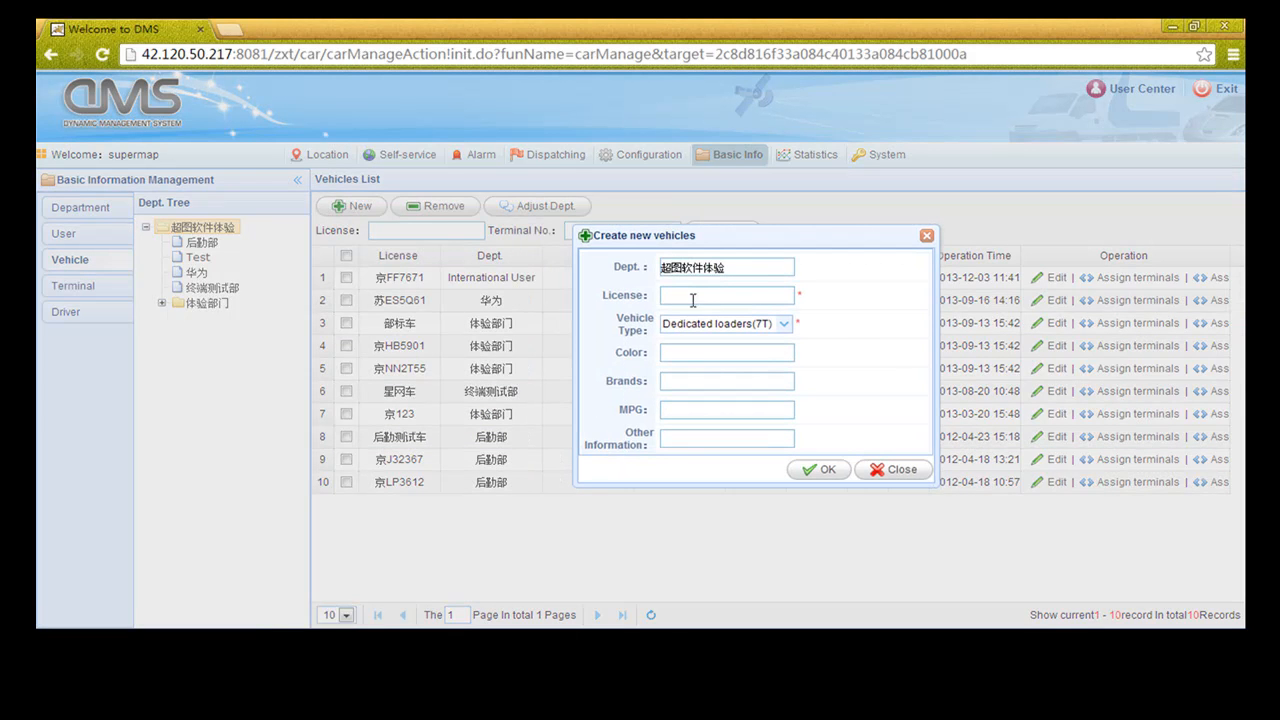
left_click(785, 324)
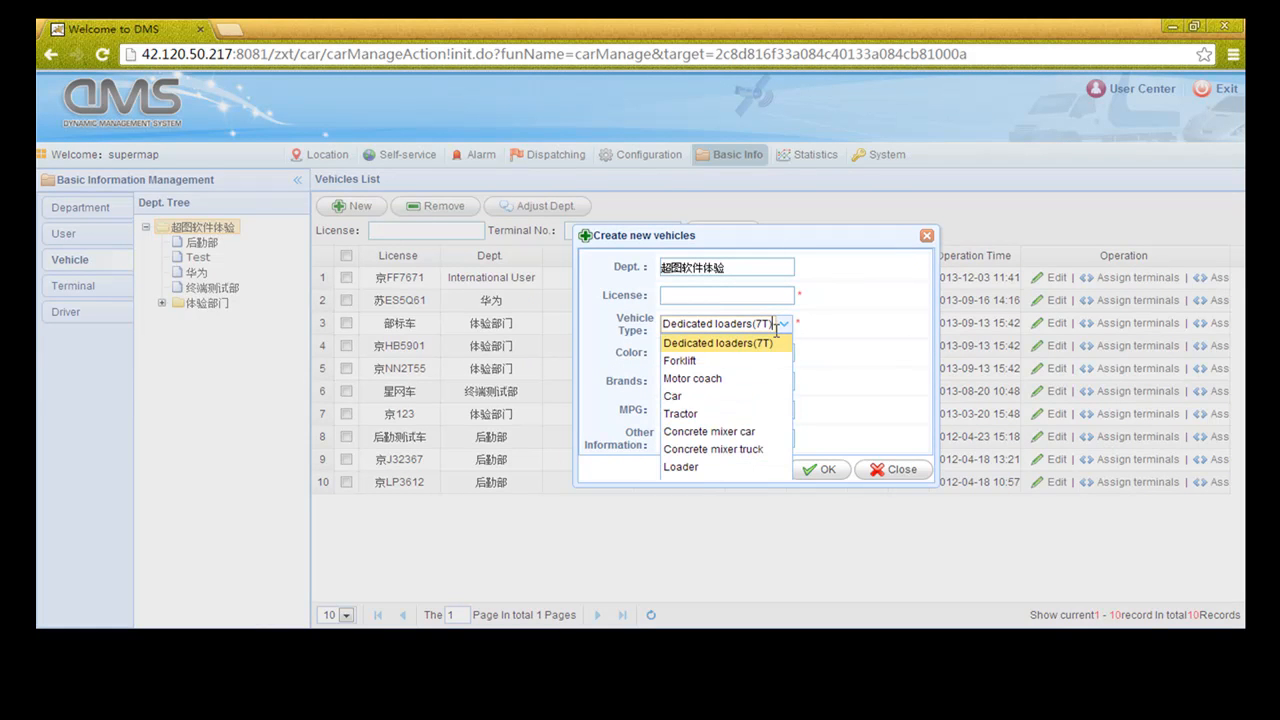
left_click(785, 328)
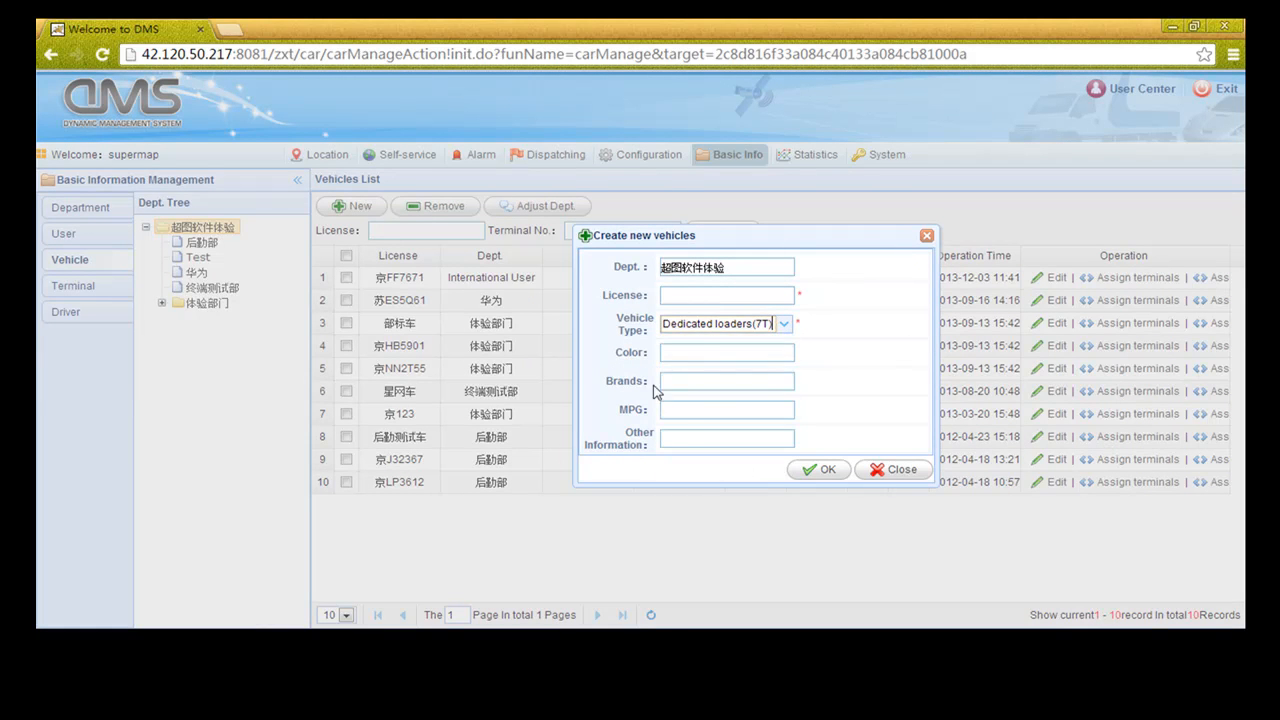
left_click(895, 469)
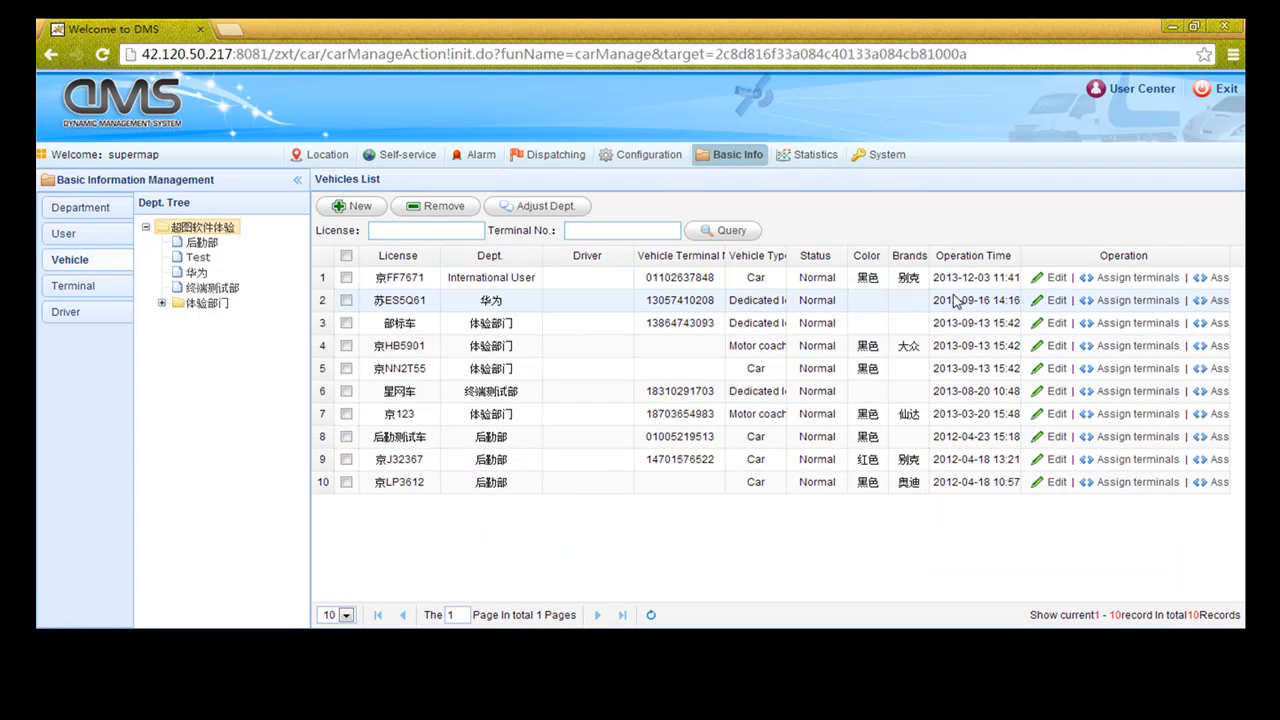
left_click(1060, 280)
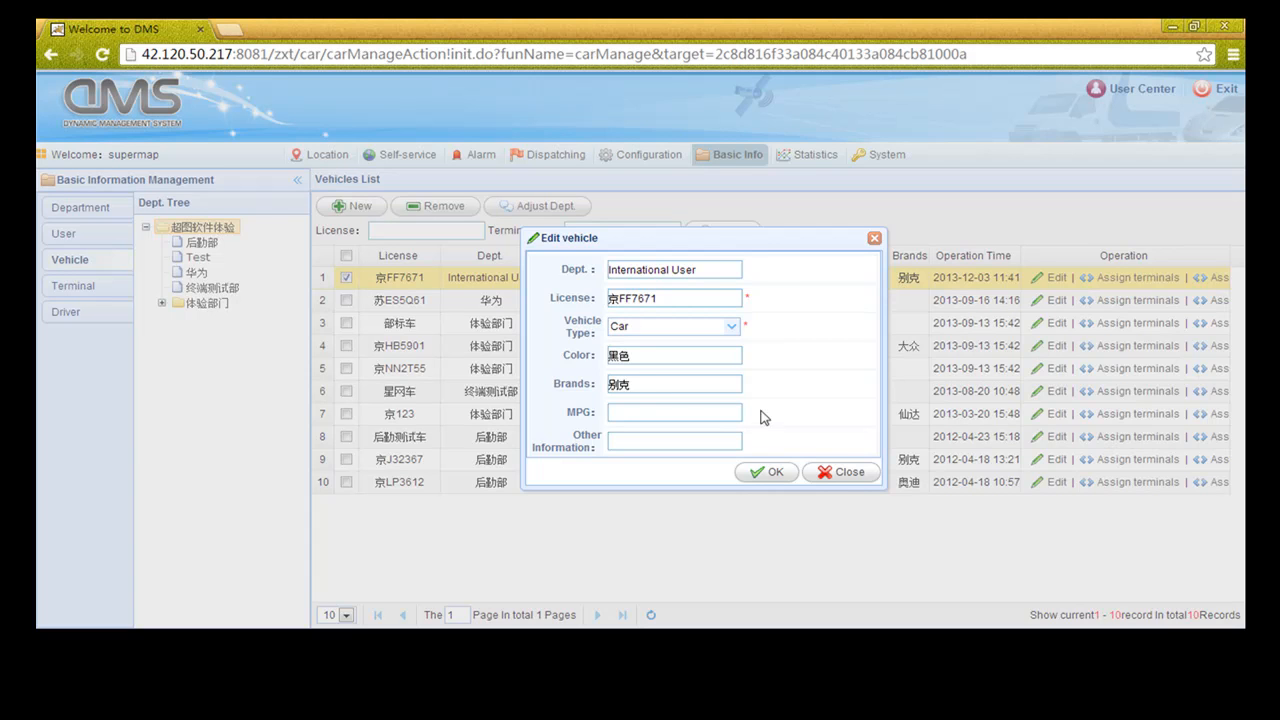
left_click(840, 472)
left_click(1128, 278)
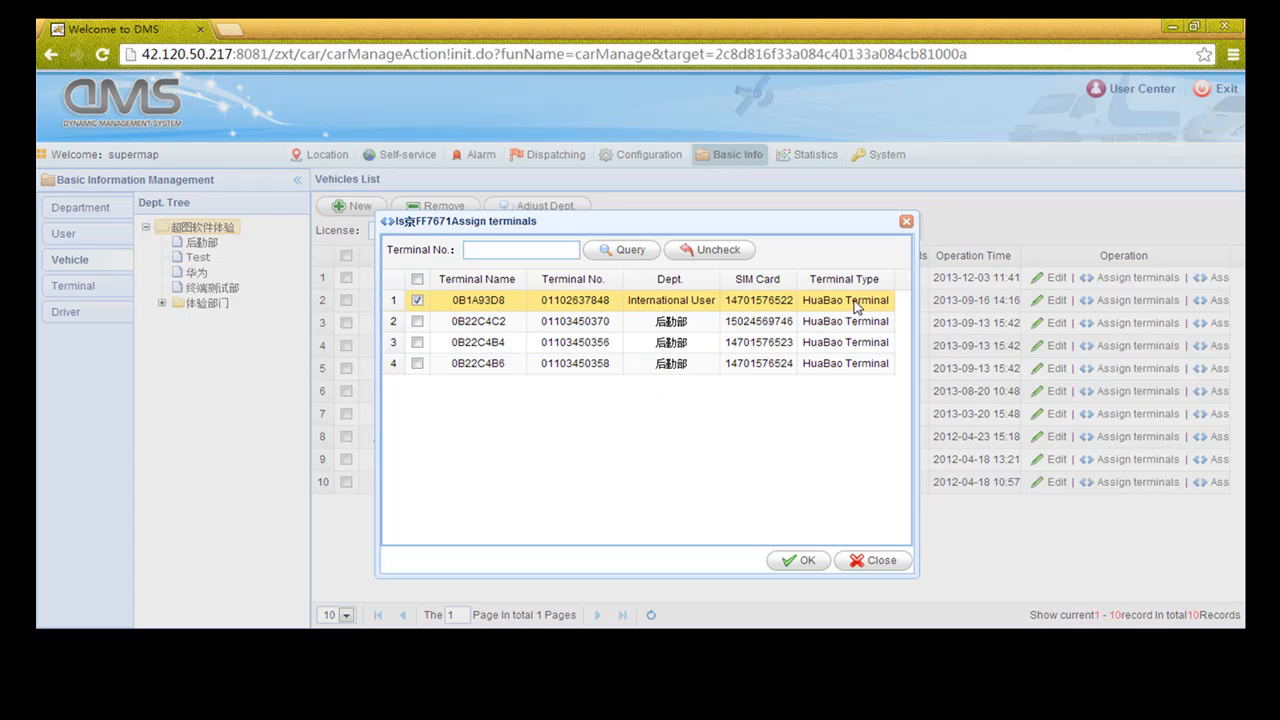
left_click(890, 563)
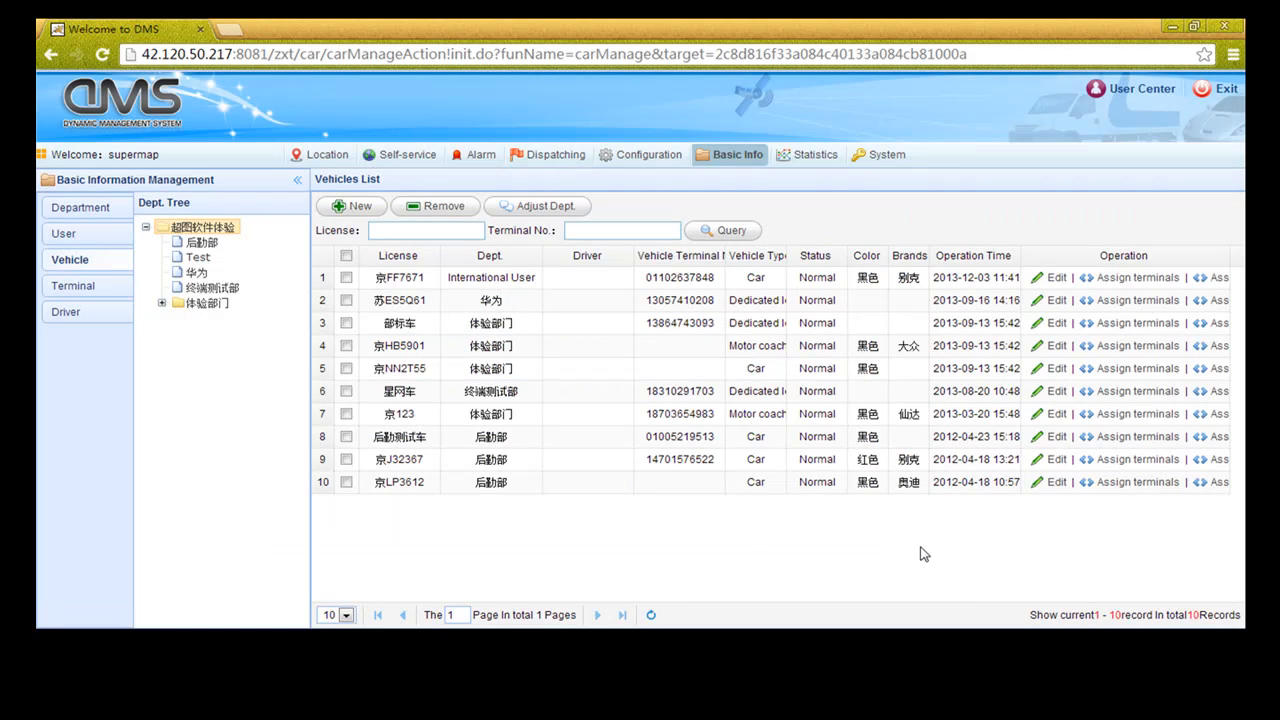
left_click(1219, 281)
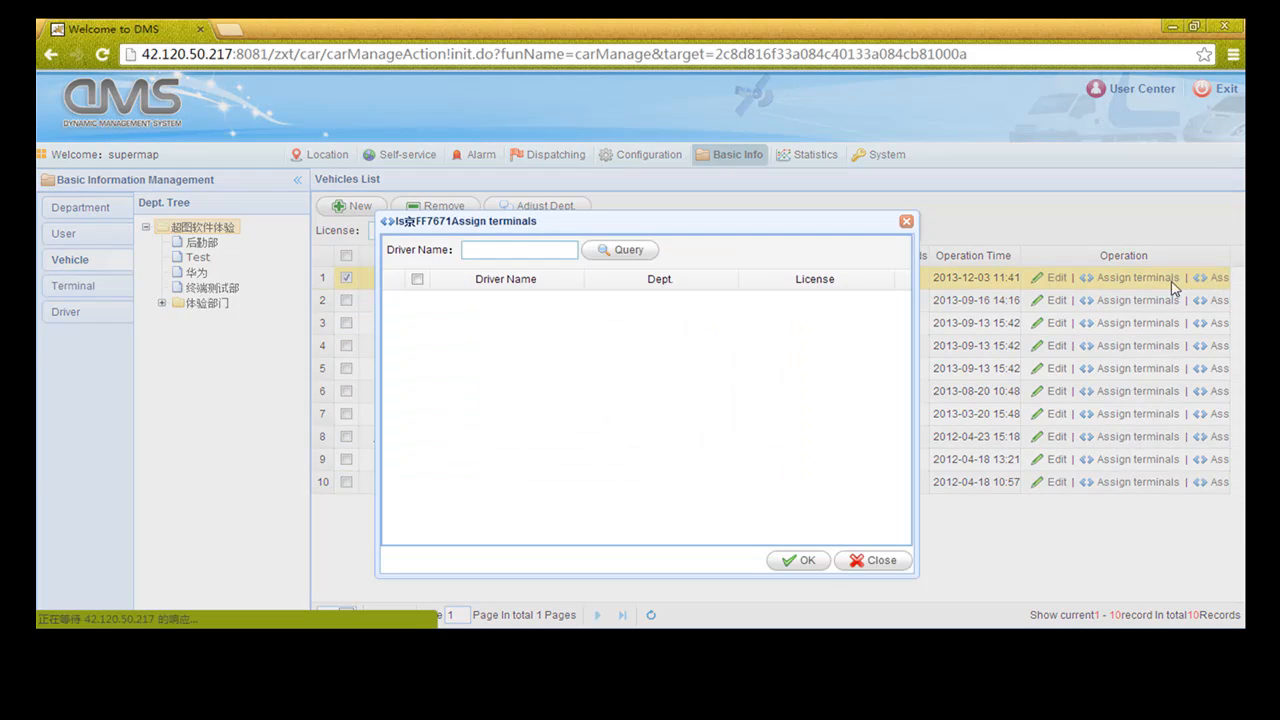
left_click(872, 563)
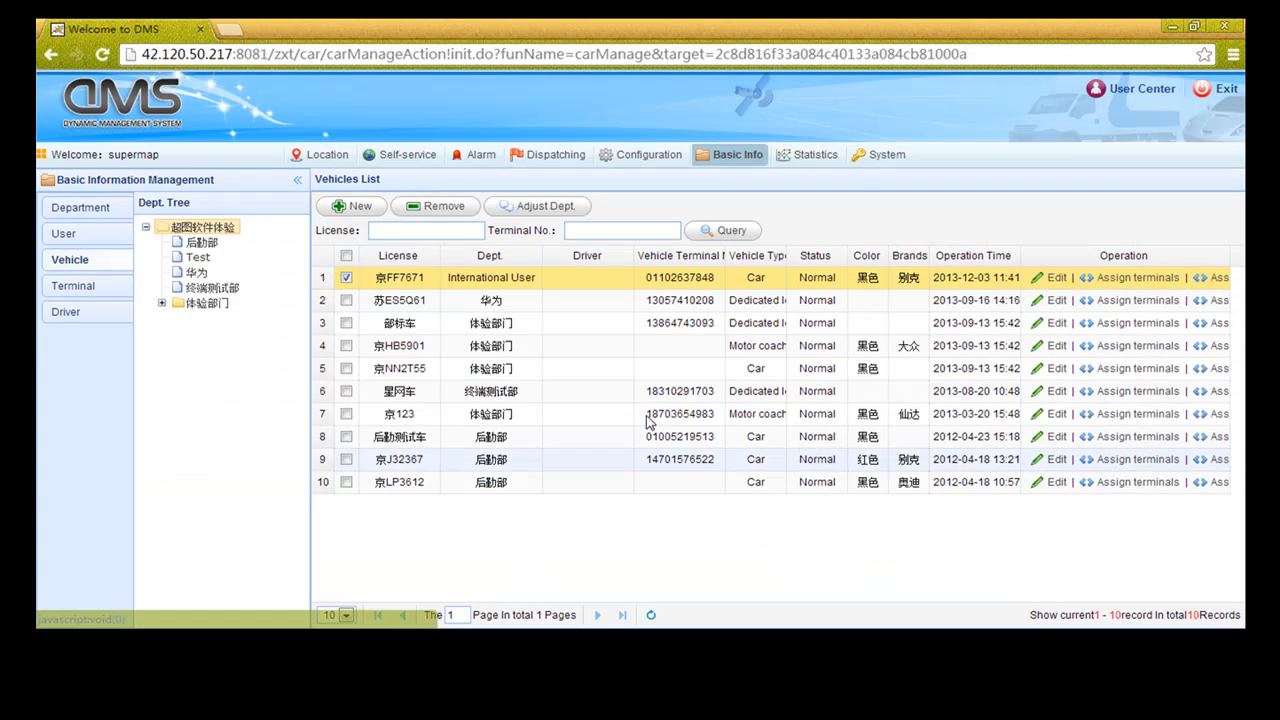
Check terminal 0B1A93D8's Terminal Type options without saving, then open the empty Driver Information list
left_click(76, 290)
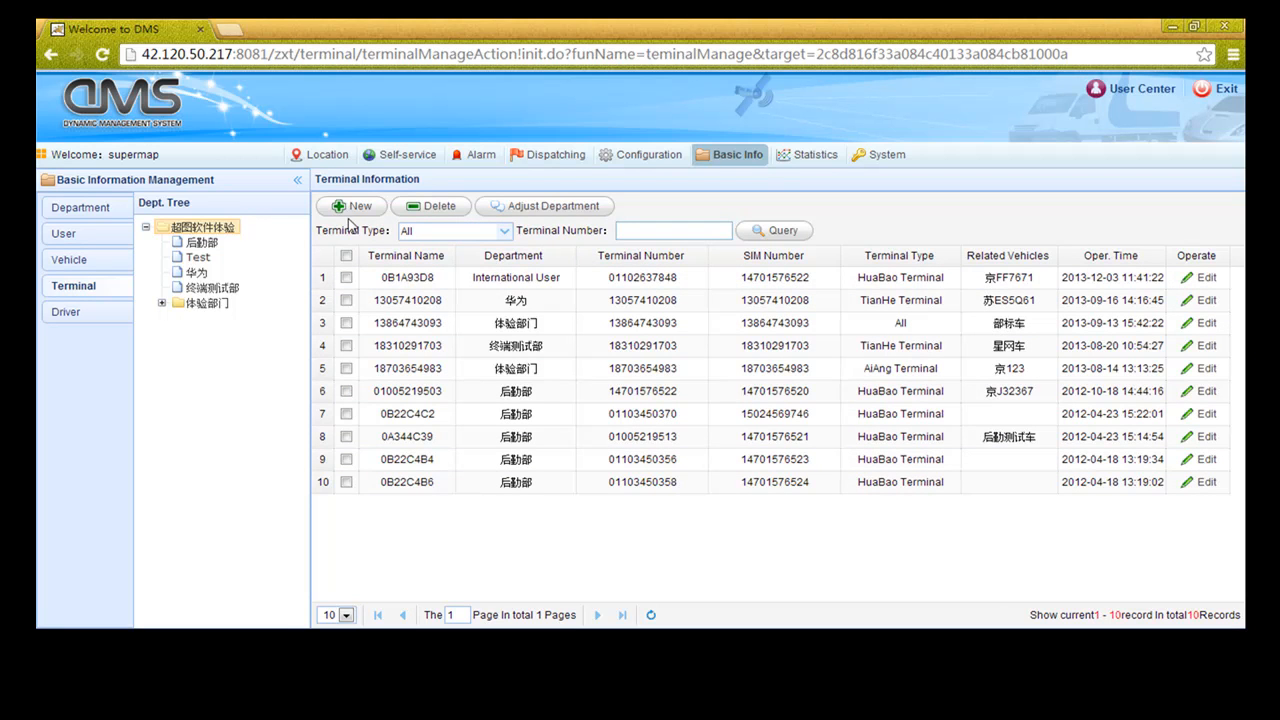
left_click(1203, 278)
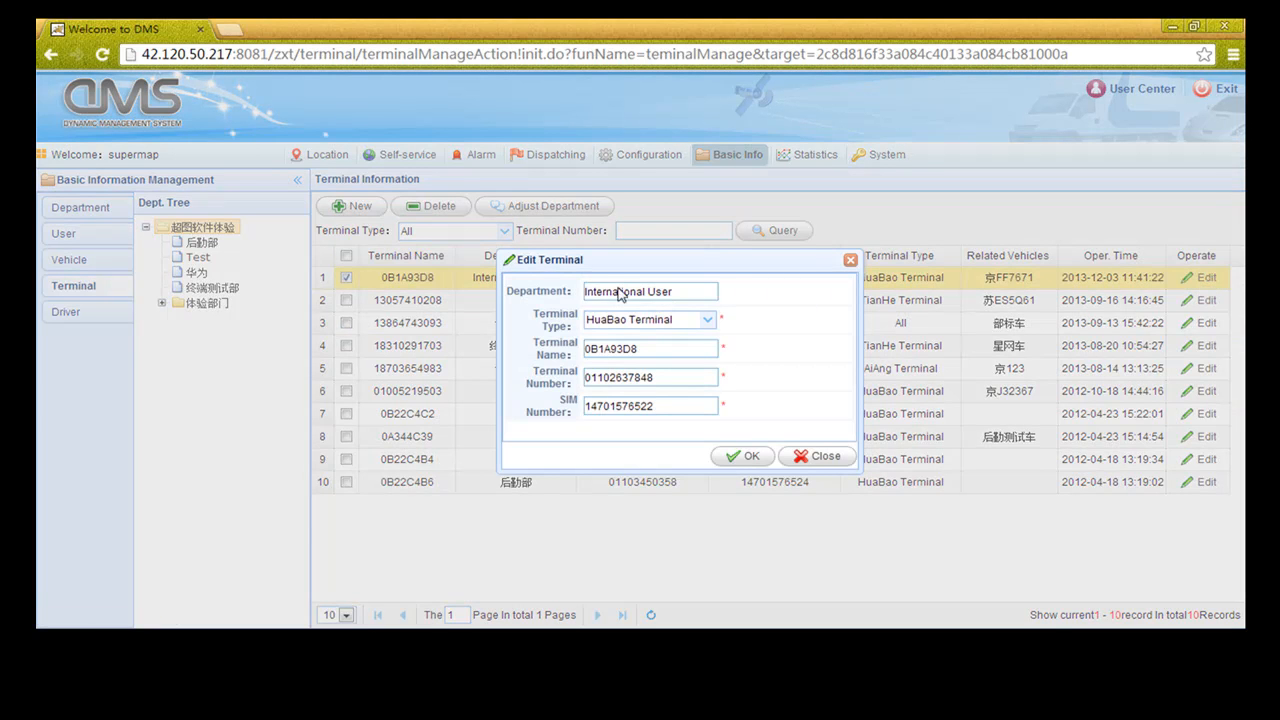
left_click(708, 320)
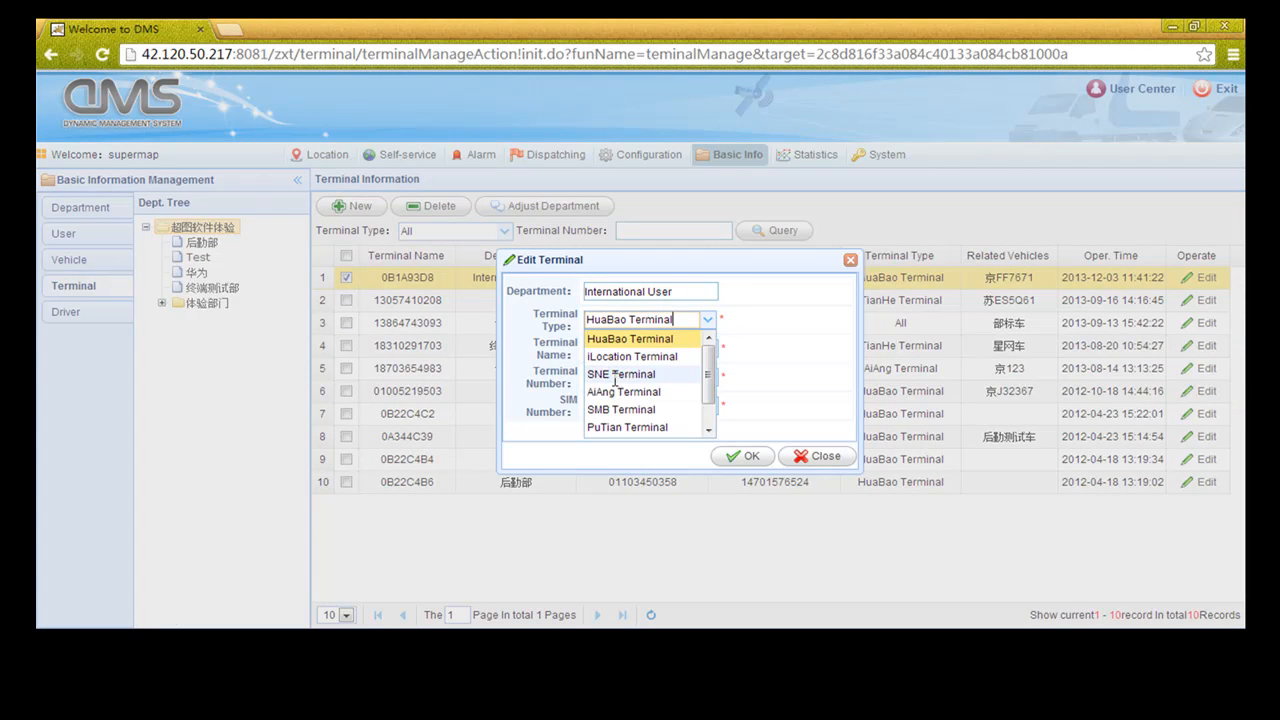
mouse_move(709, 364)
left_mouse_down()
mouse_move(711, 394)
mouse_move(709, 345)
left_mouse_up()
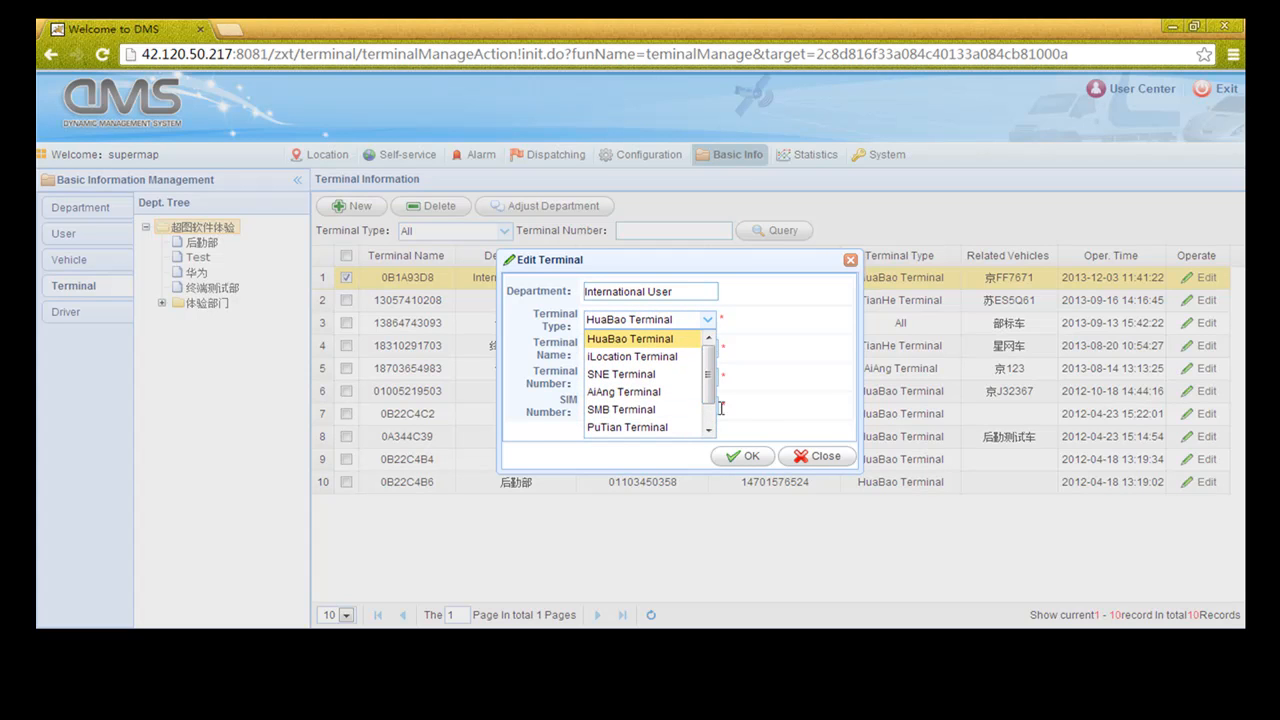
left_click(708, 322)
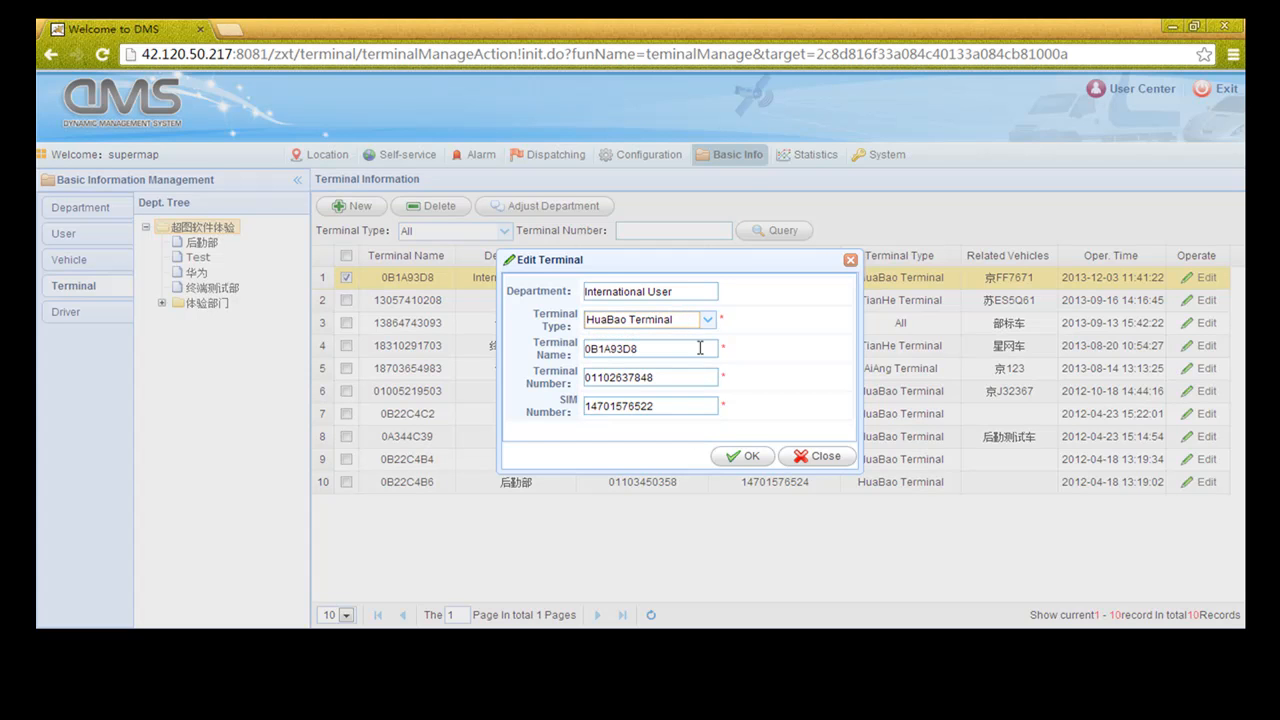
left_click(826, 460)
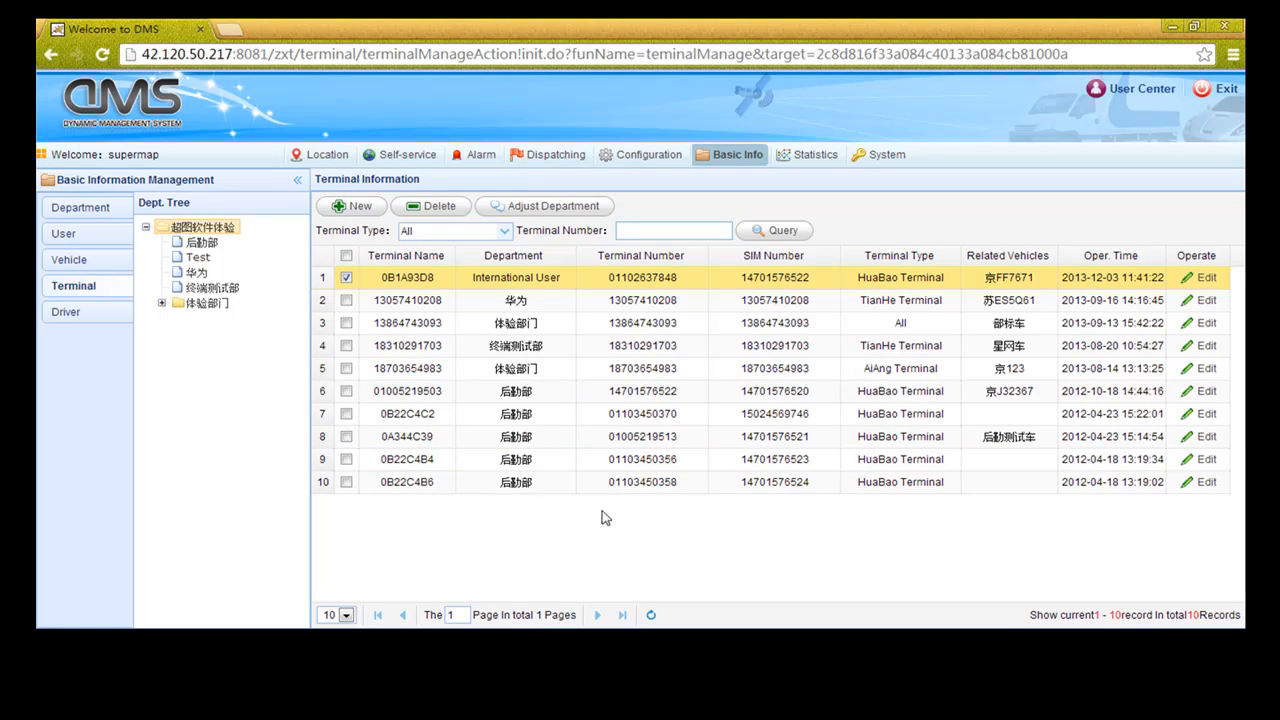
left_click(68, 313)
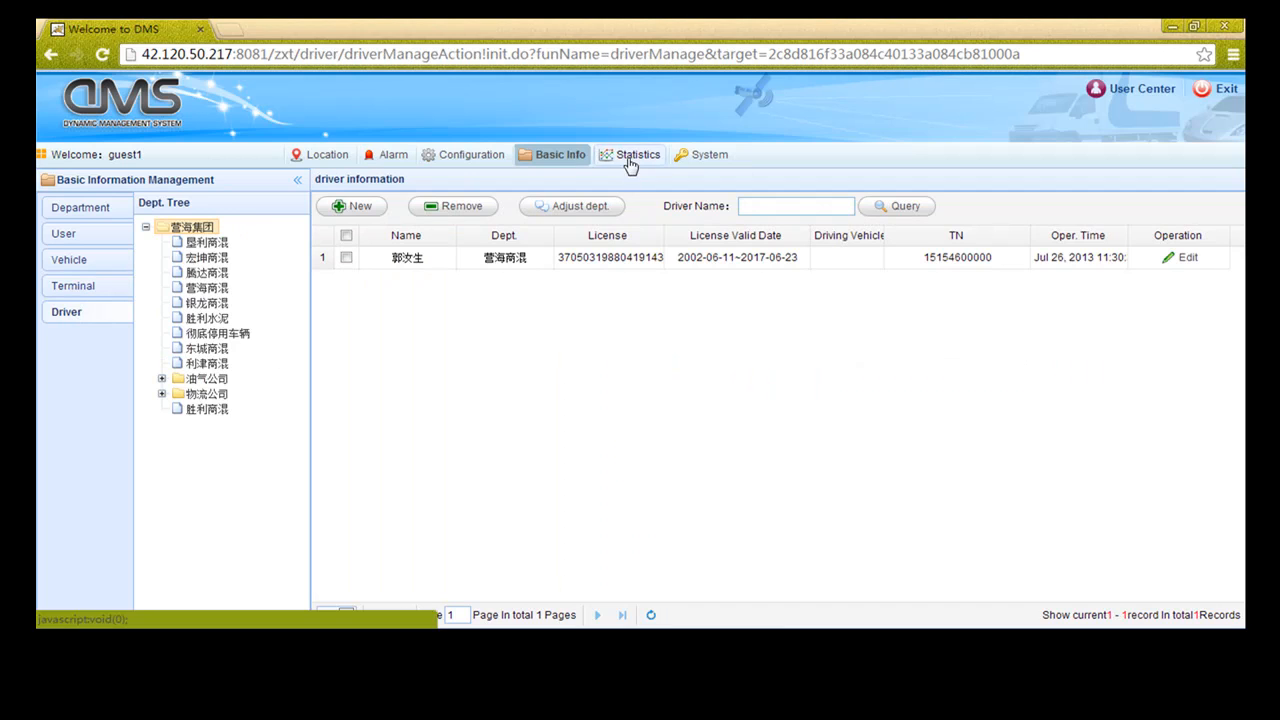
Open the Vehicle Mileage Statistics report under Statistical Reports
left_click(630, 158)
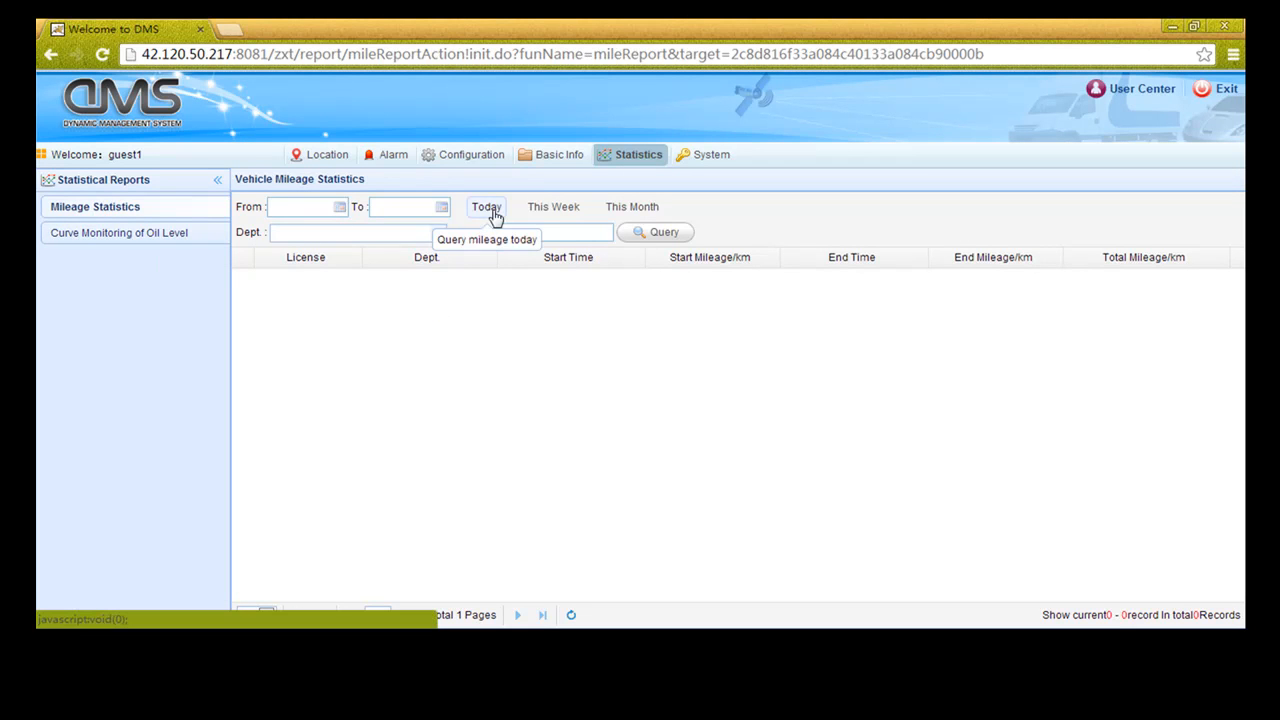
Query mileage for a preset date range, select the TD15500 license, and go to oil level monitoring
left_click(546, 210)
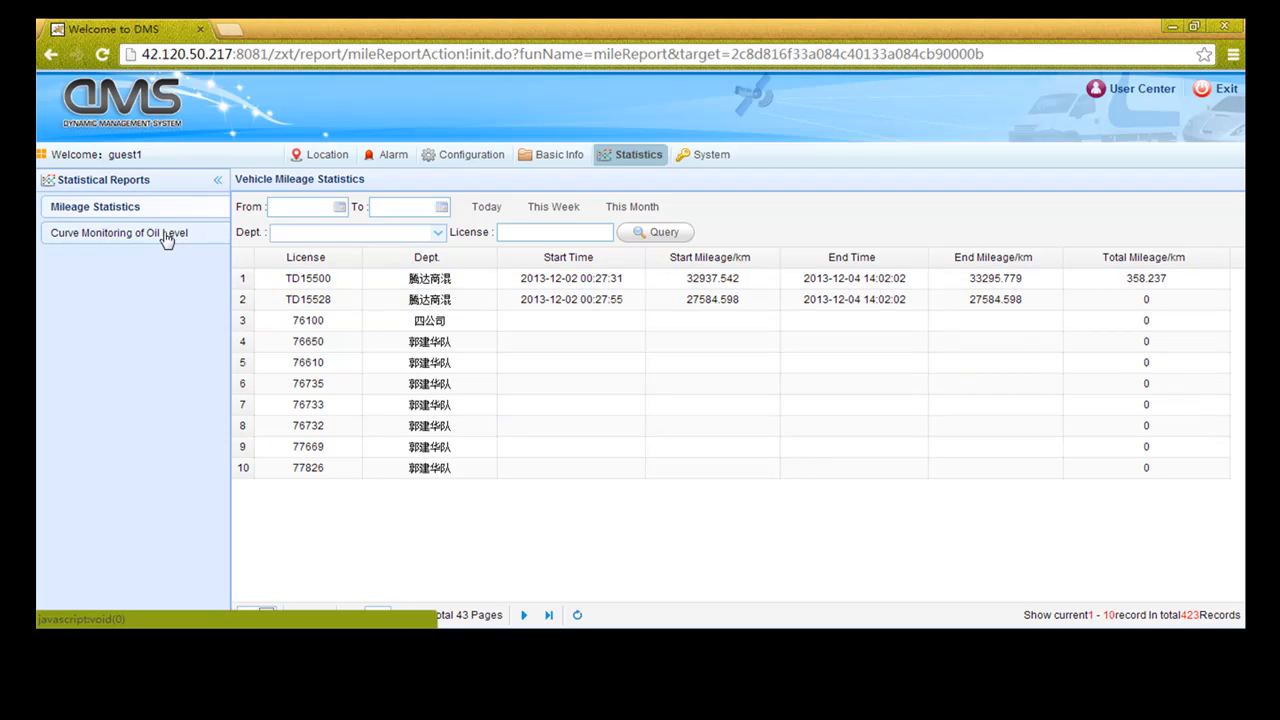
left_click(326, 285)
left_click_drag(336, 285, 292, 285)
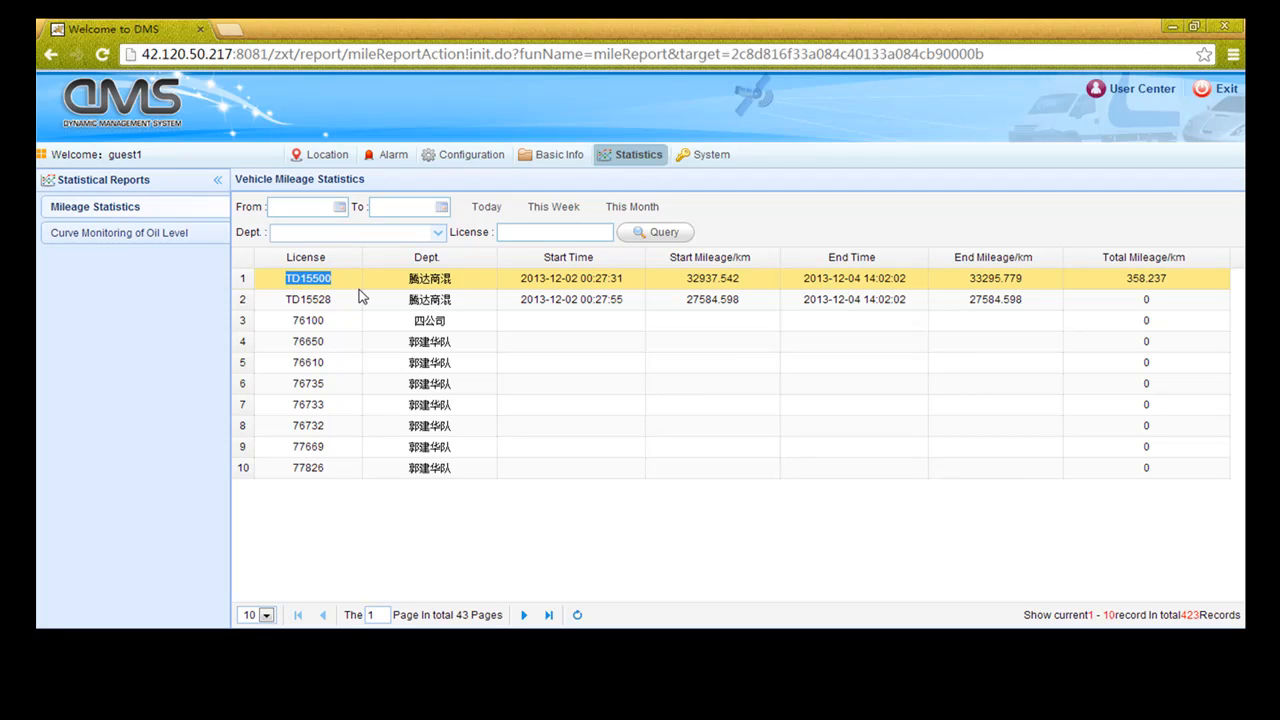
left_click(151, 233)
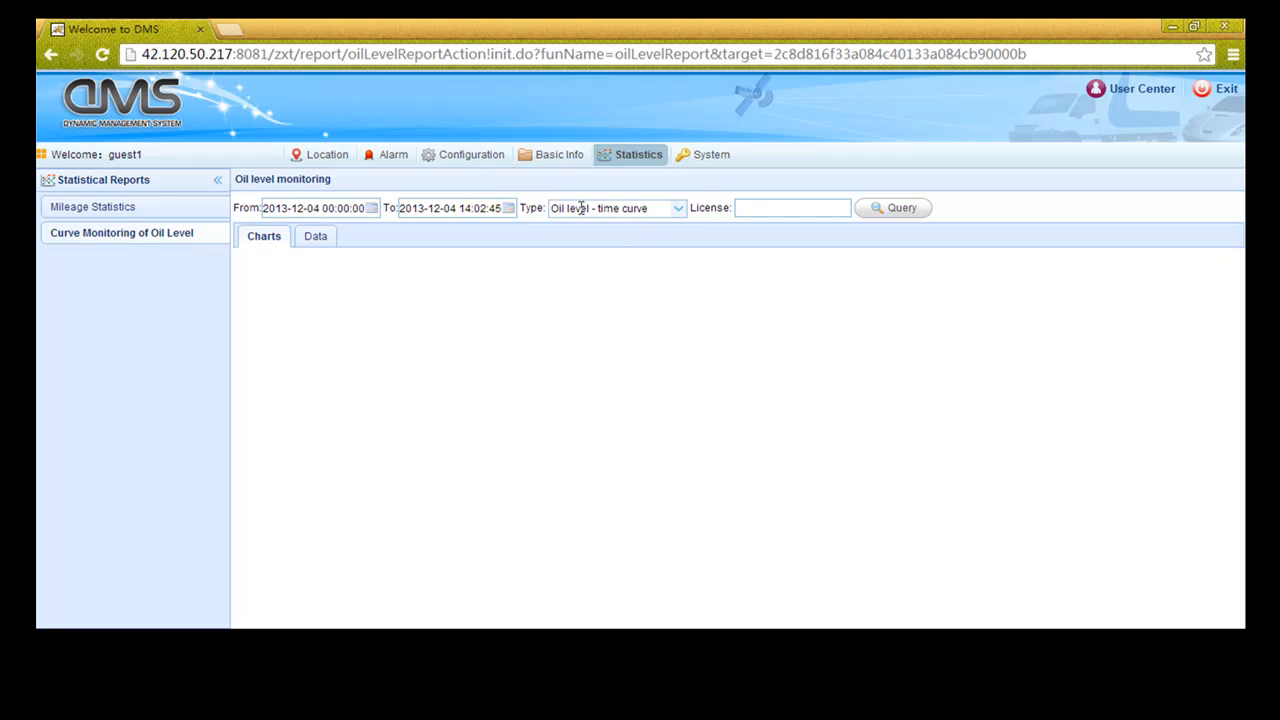
Paste TD15500 as the license and plot its 2013-12-04 oil level curve, reading fuel values
left_click(746, 208)
key("ctrl+v")
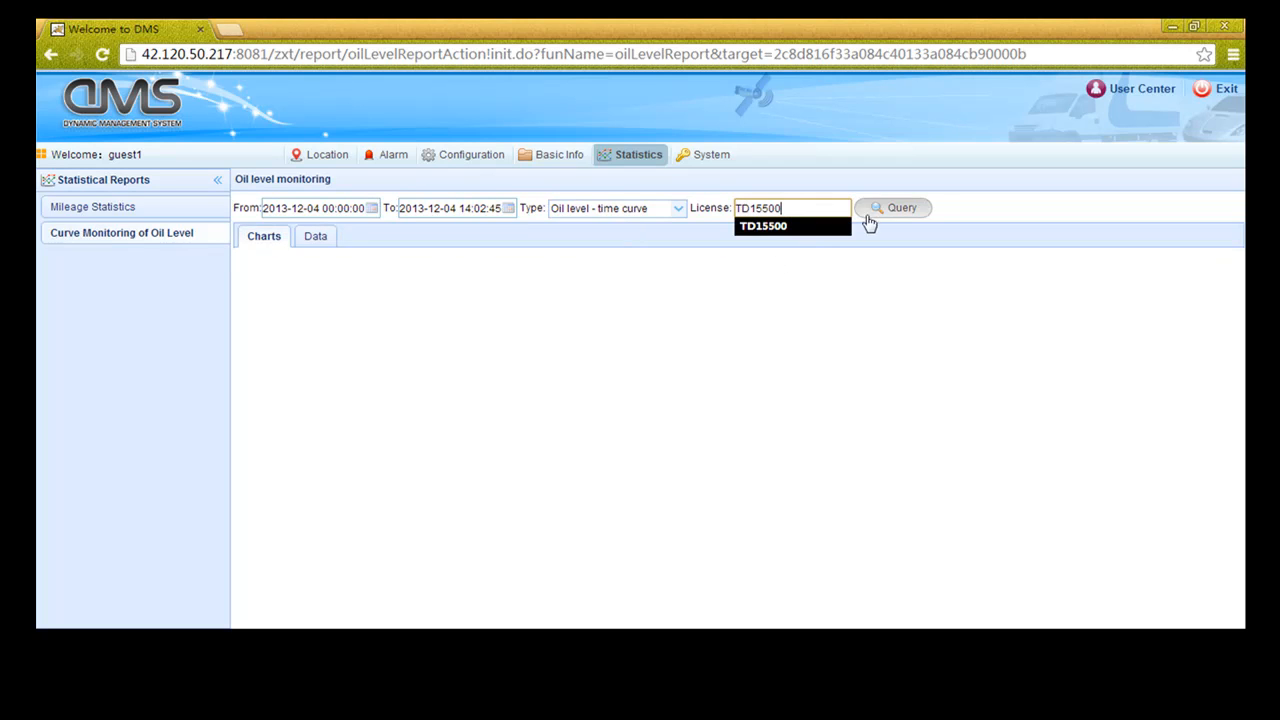
left_click(894, 213)
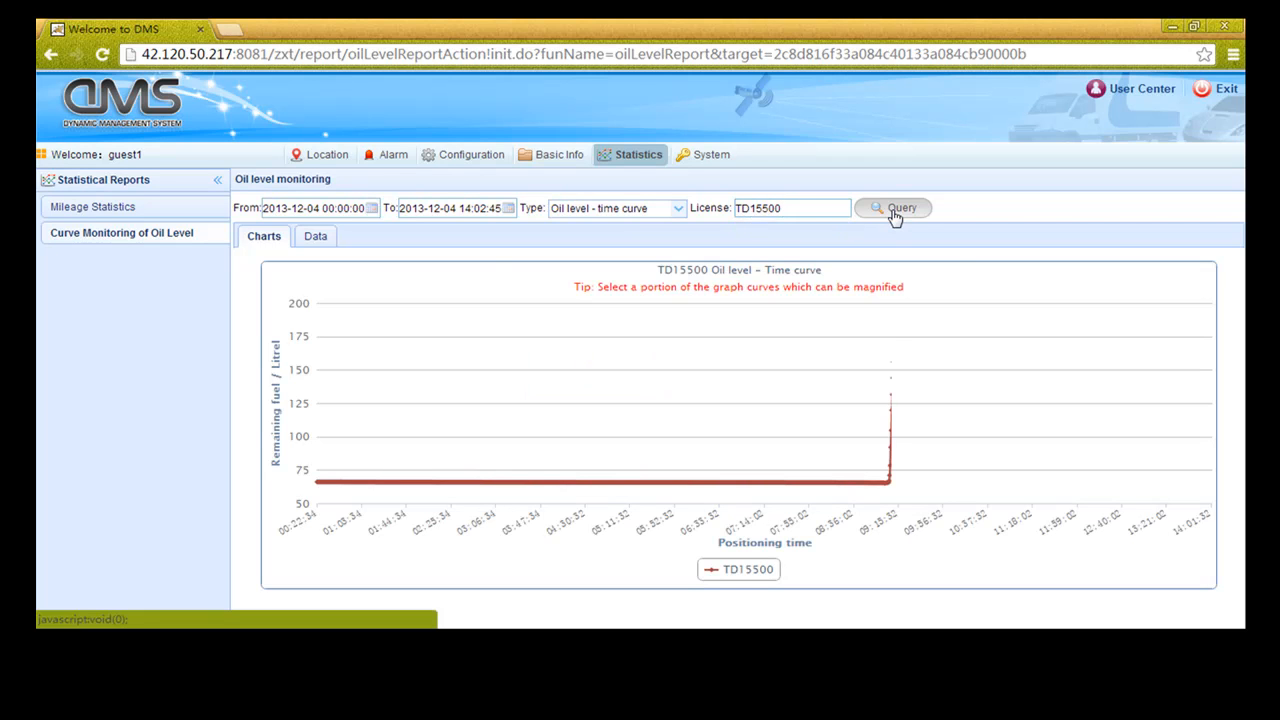
mouse_move(967, 428)
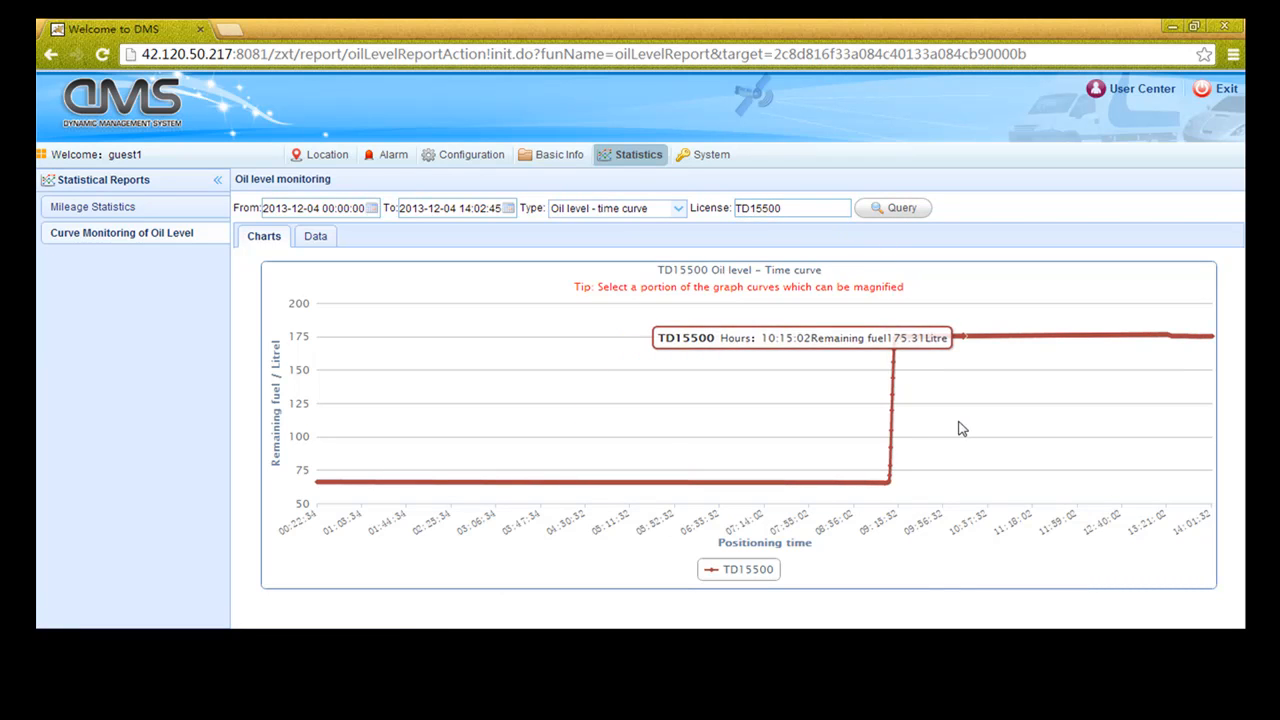
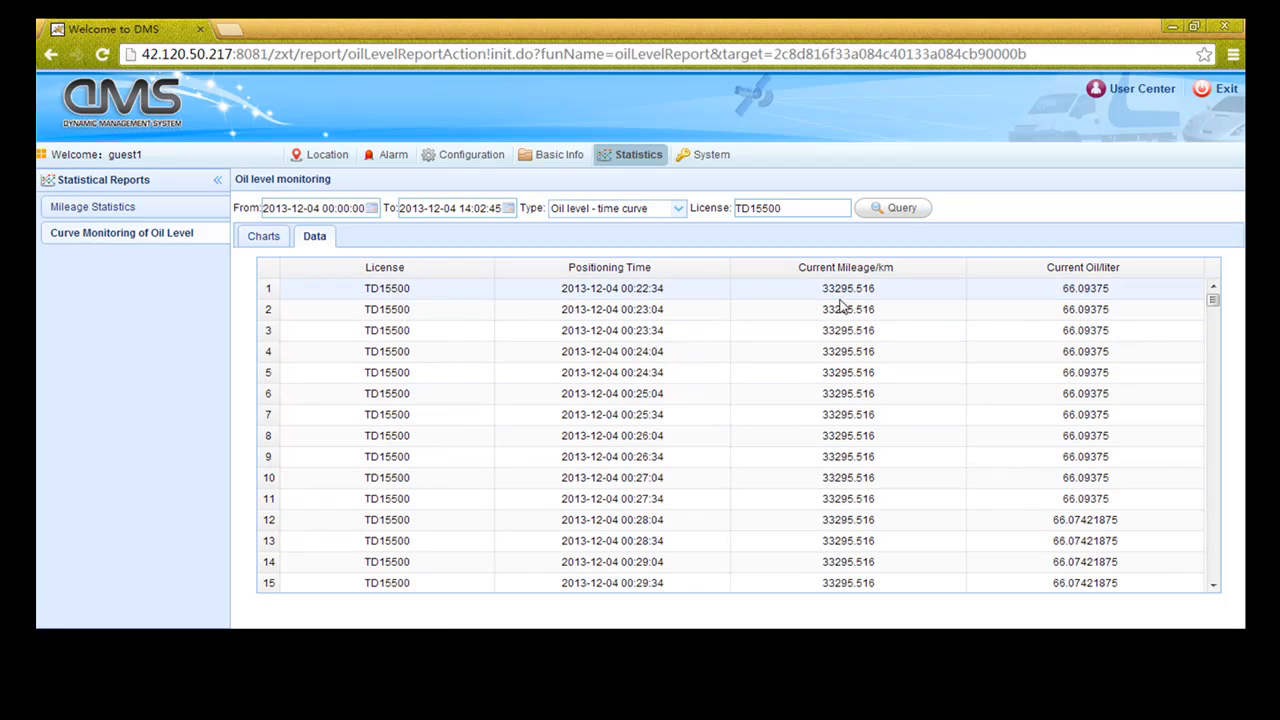
Scroll the TD15500 oil-level data table down toward rows 446–460
mouse_move(1214, 308)
left_mouse_down()
mouse_move(1211, 384)
mouse_move(1215, 302)
left_mouse_up()
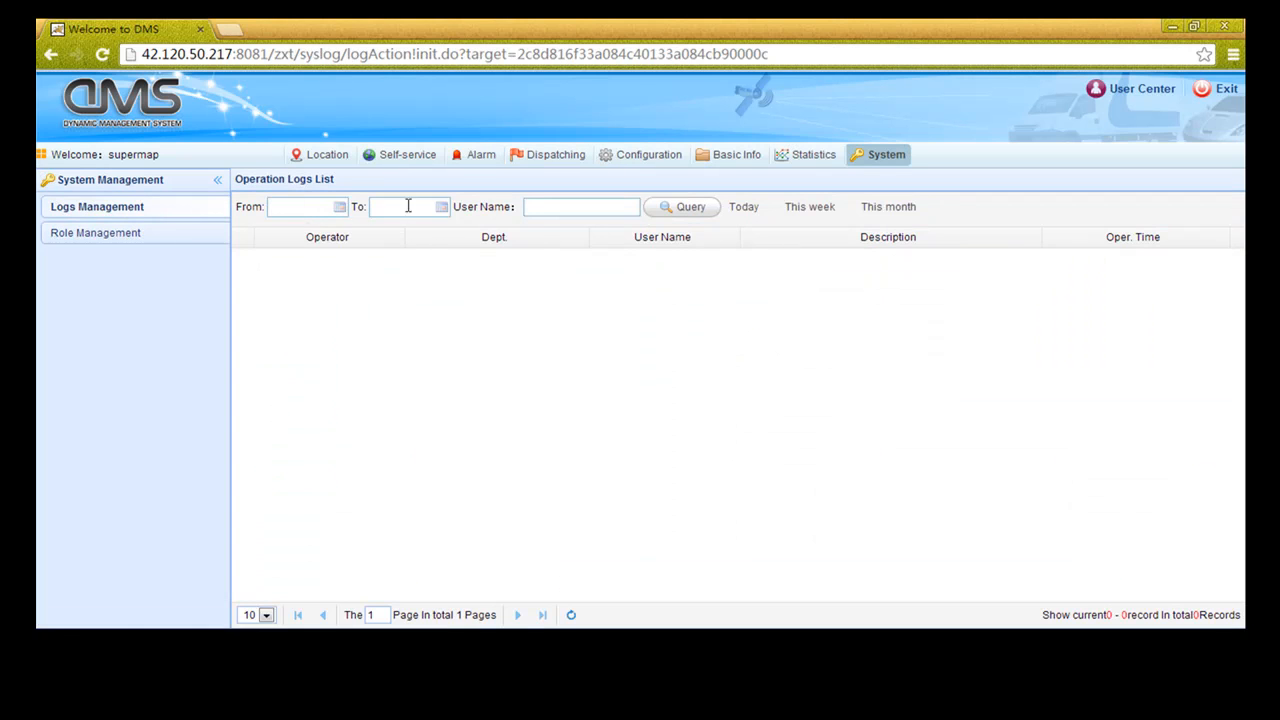
Filter the operation logs to today's entries (1797 records)
left_click(743, 208)
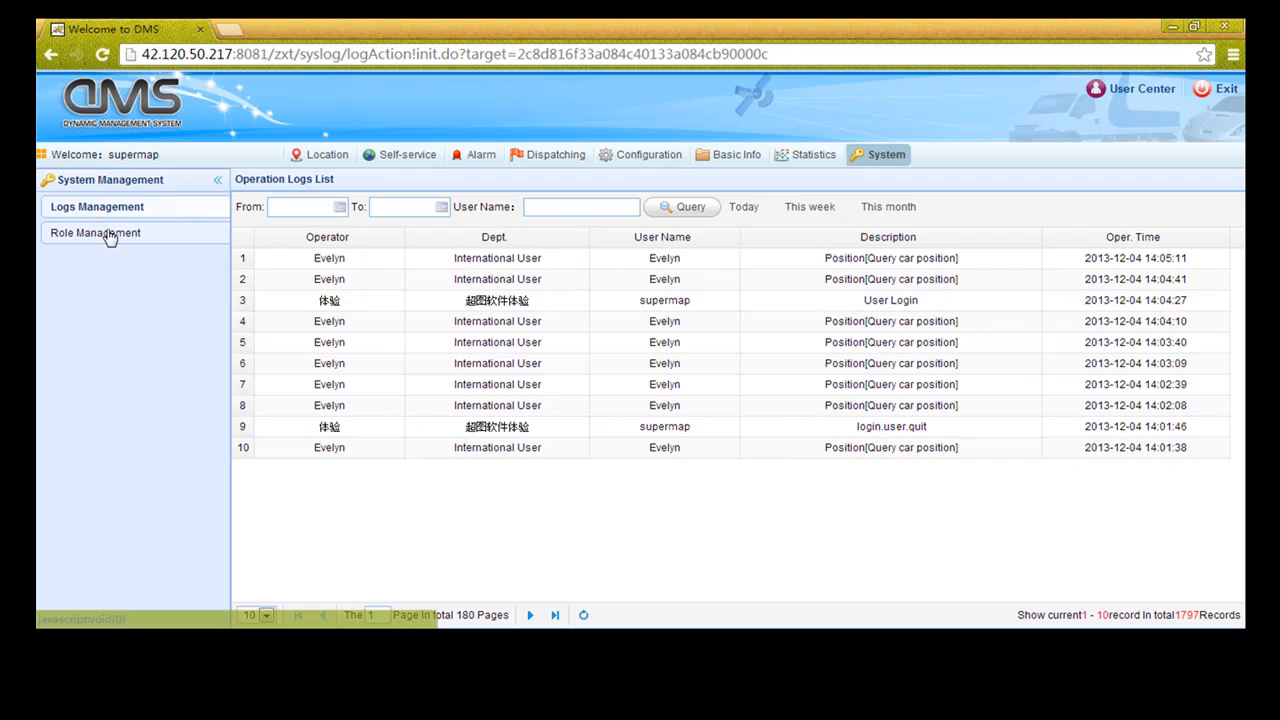
Start a new role in Role Management and name it User
left_click(108, 233)
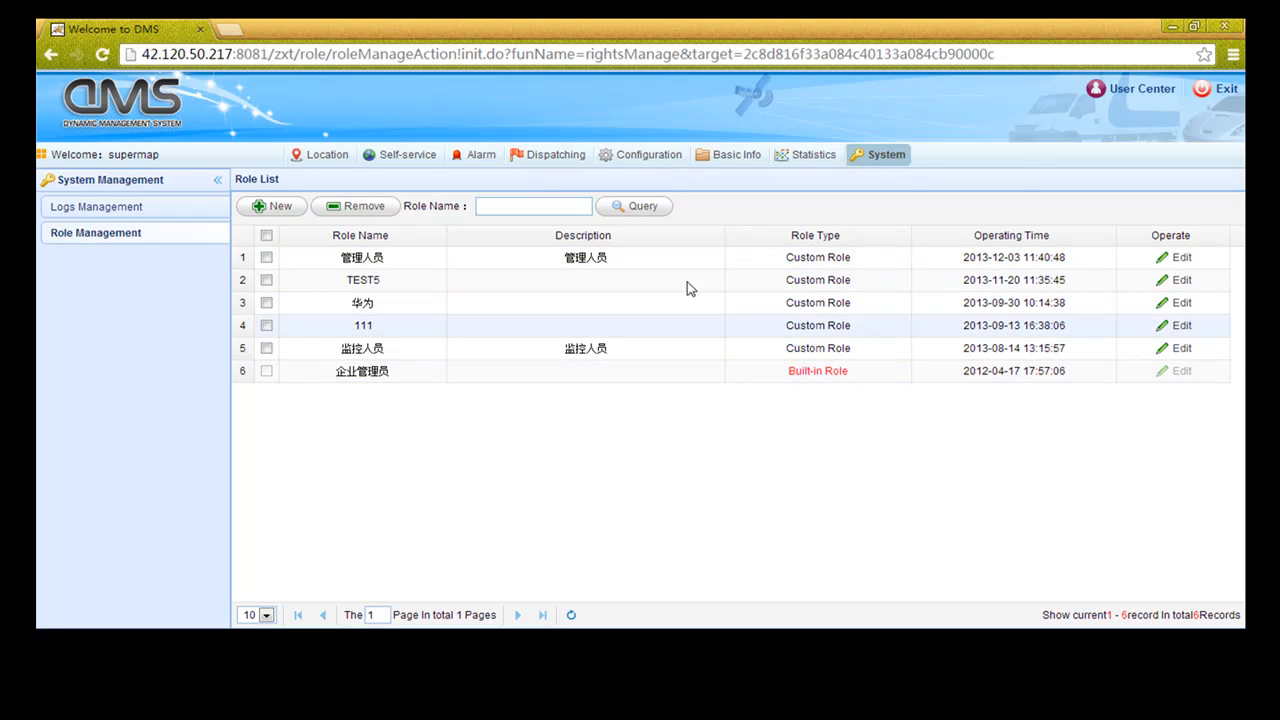
left_click(257, 209)
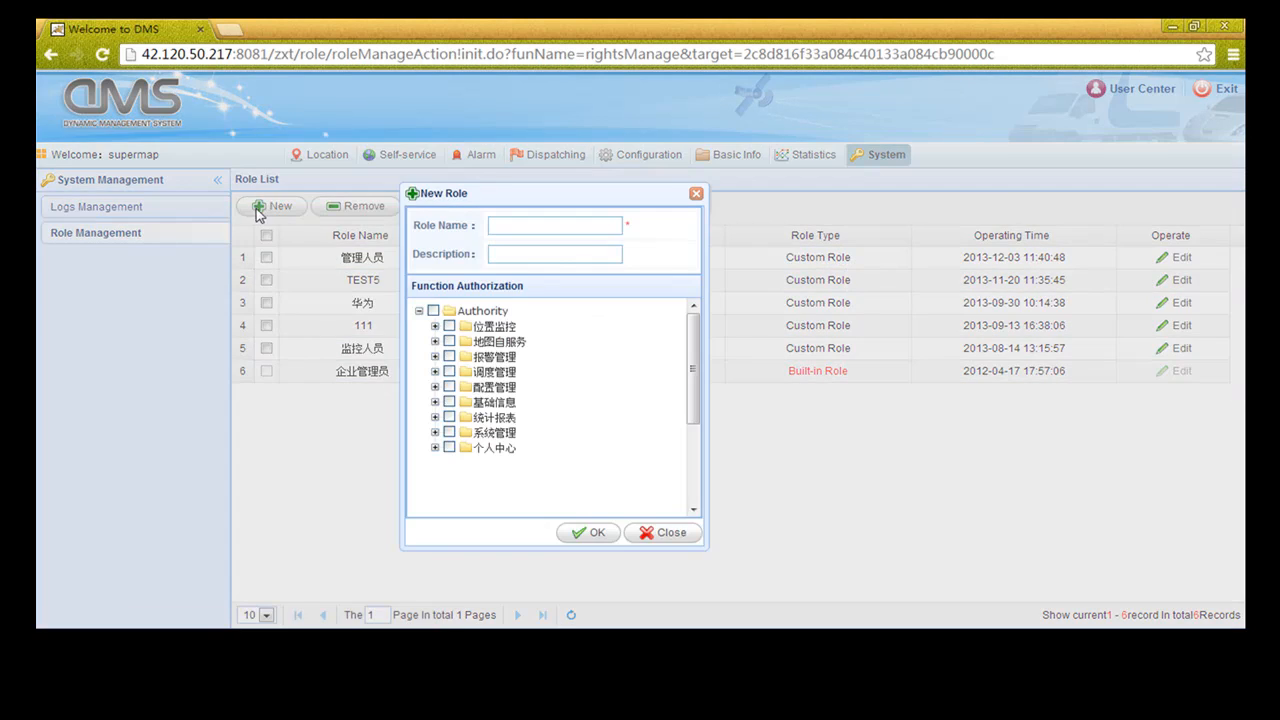
left_click(508, 227)
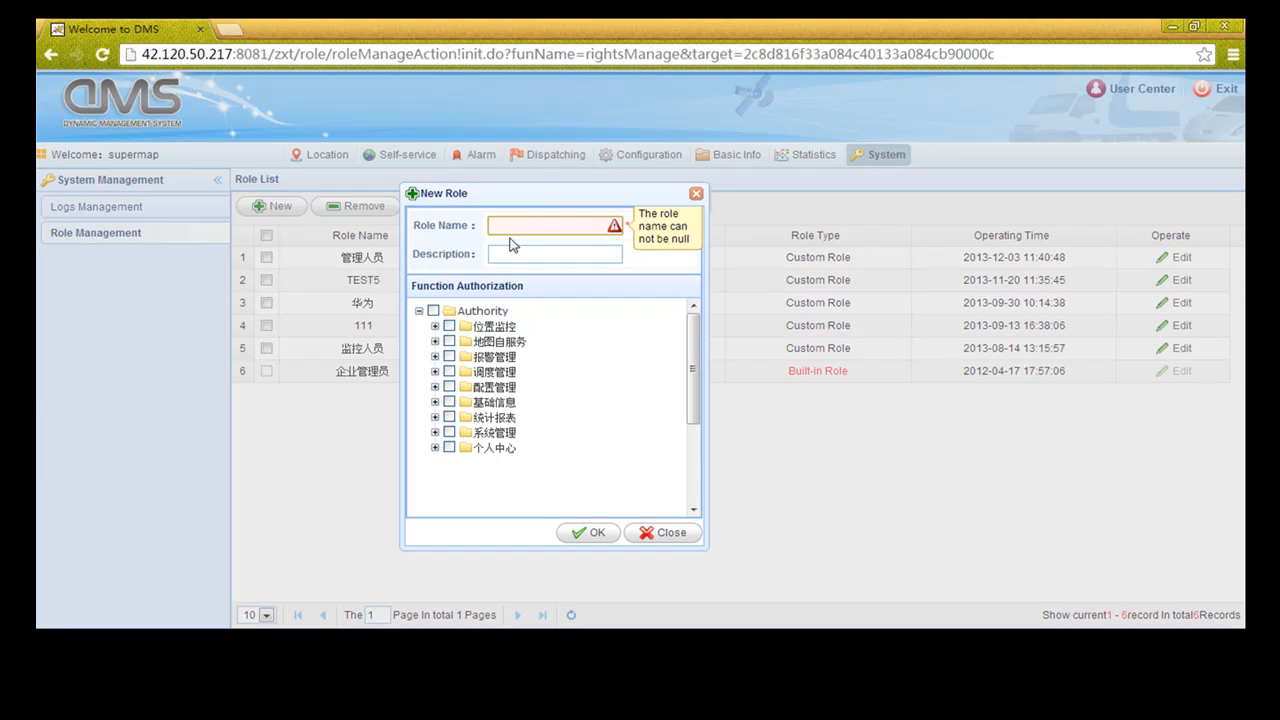
left_click(508, 253)
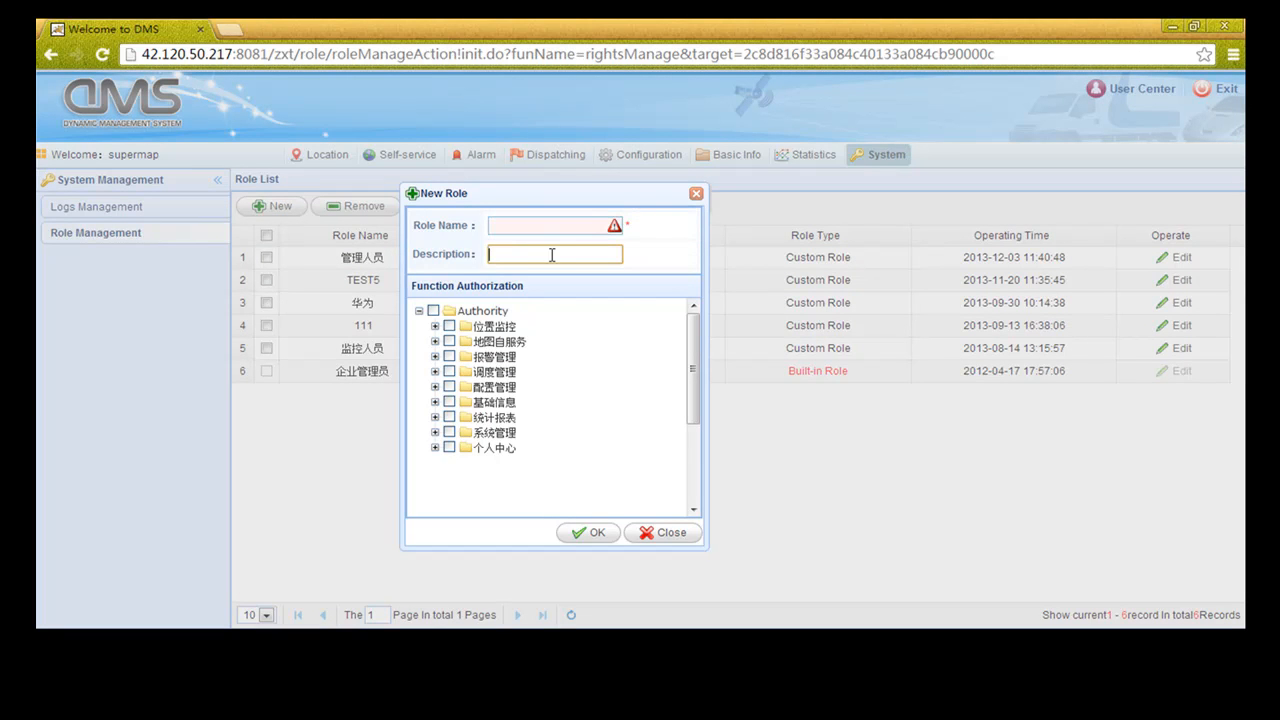
left_click(502, 226)
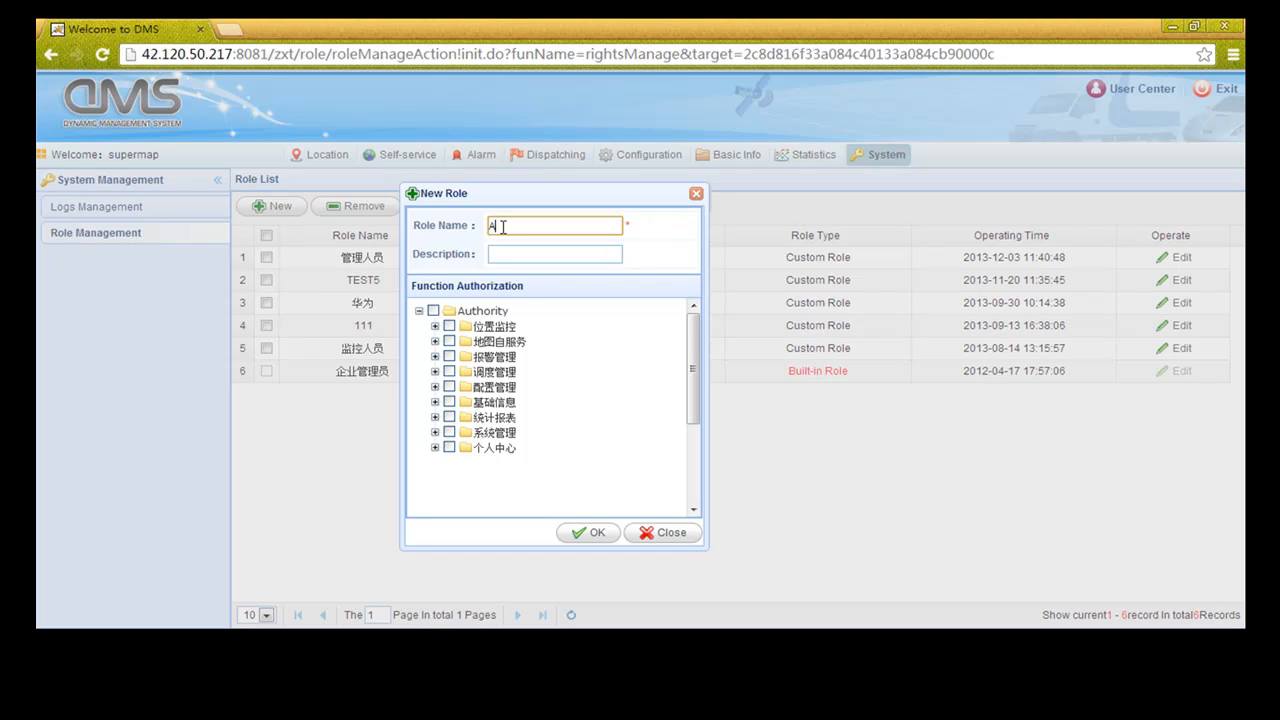
type("User")
Grant the User role every function permission and save it
left_click(433, 311)
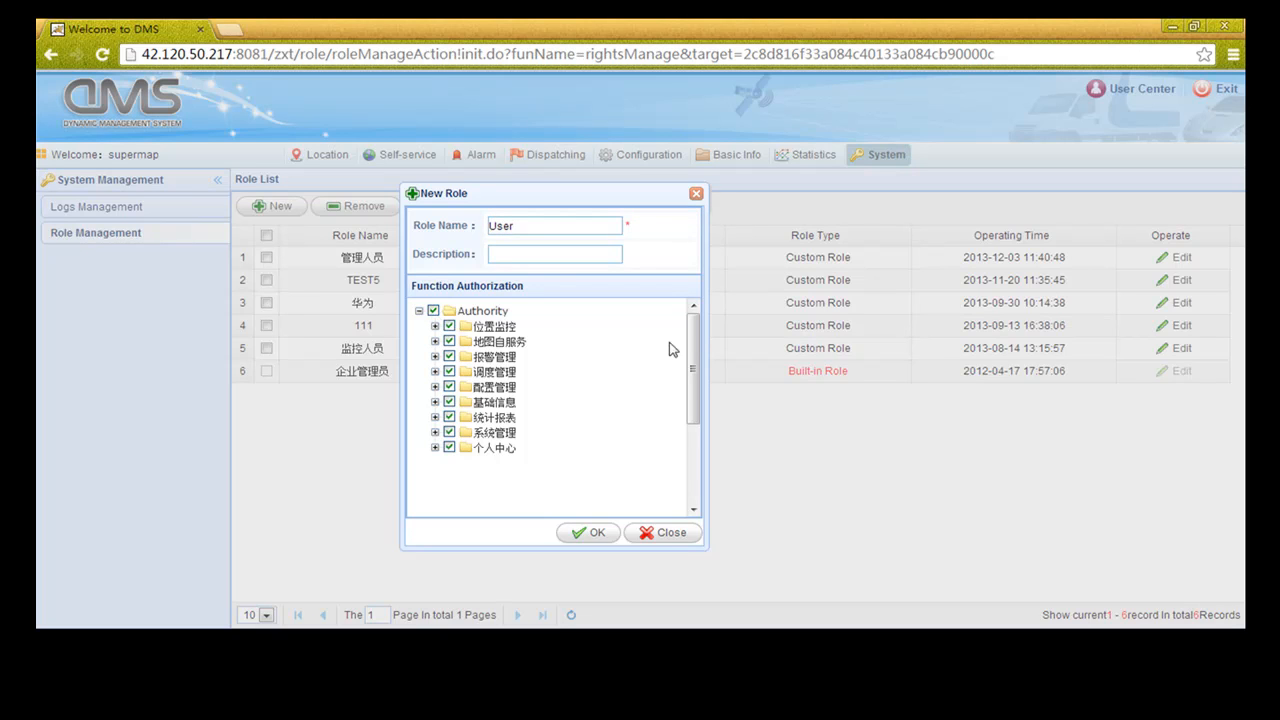
scroll(693, 360, "down", 1)
left_click(435, 354)
left_click(435, 354)
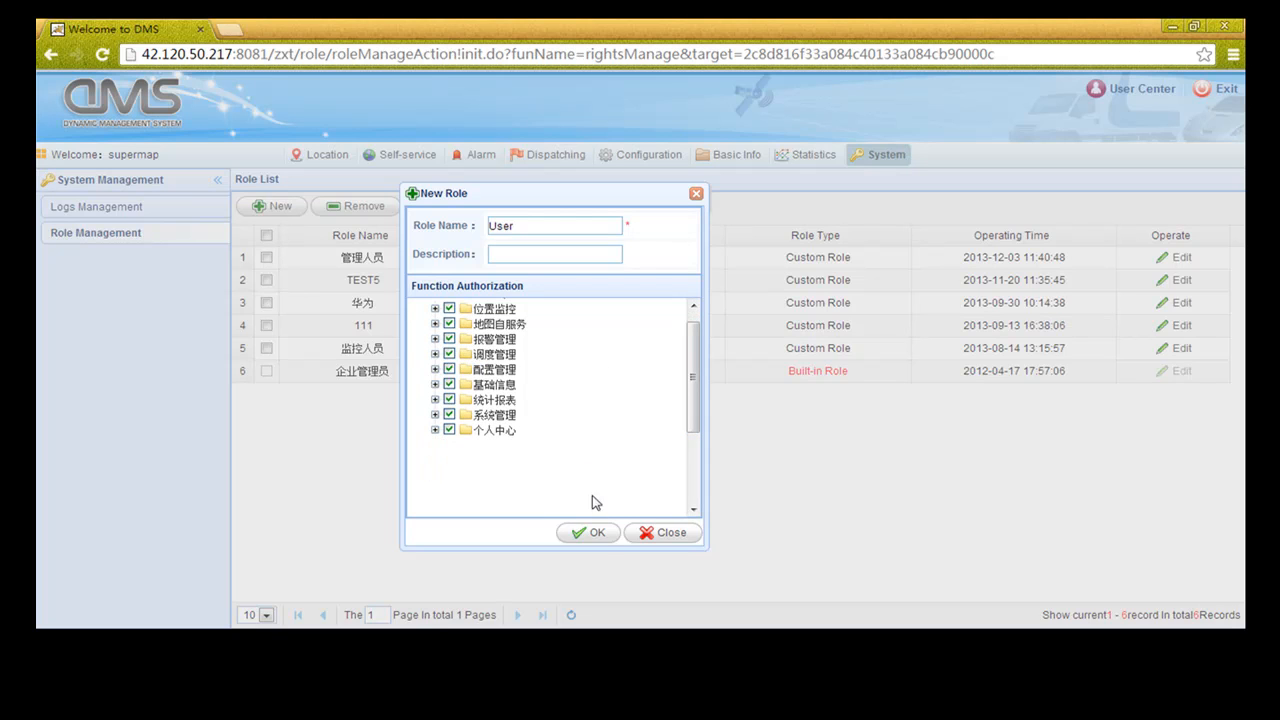
left_click(598, 537)
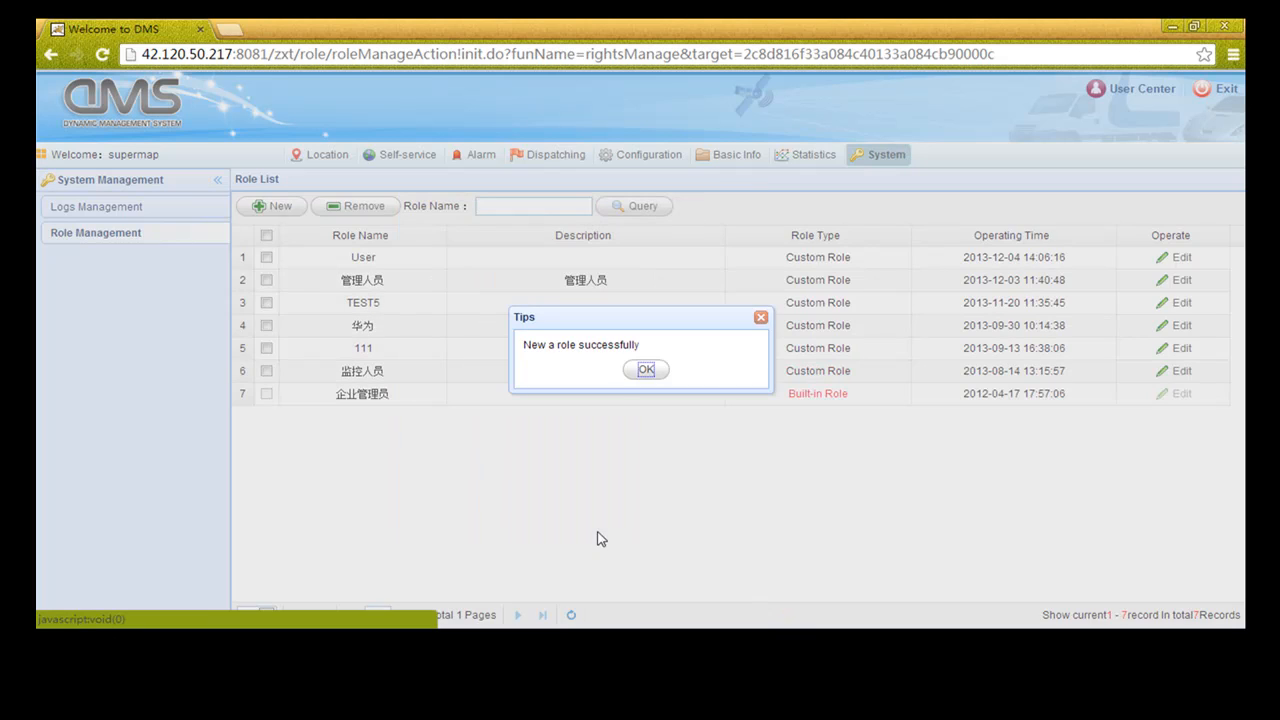
left_click(638, 372)
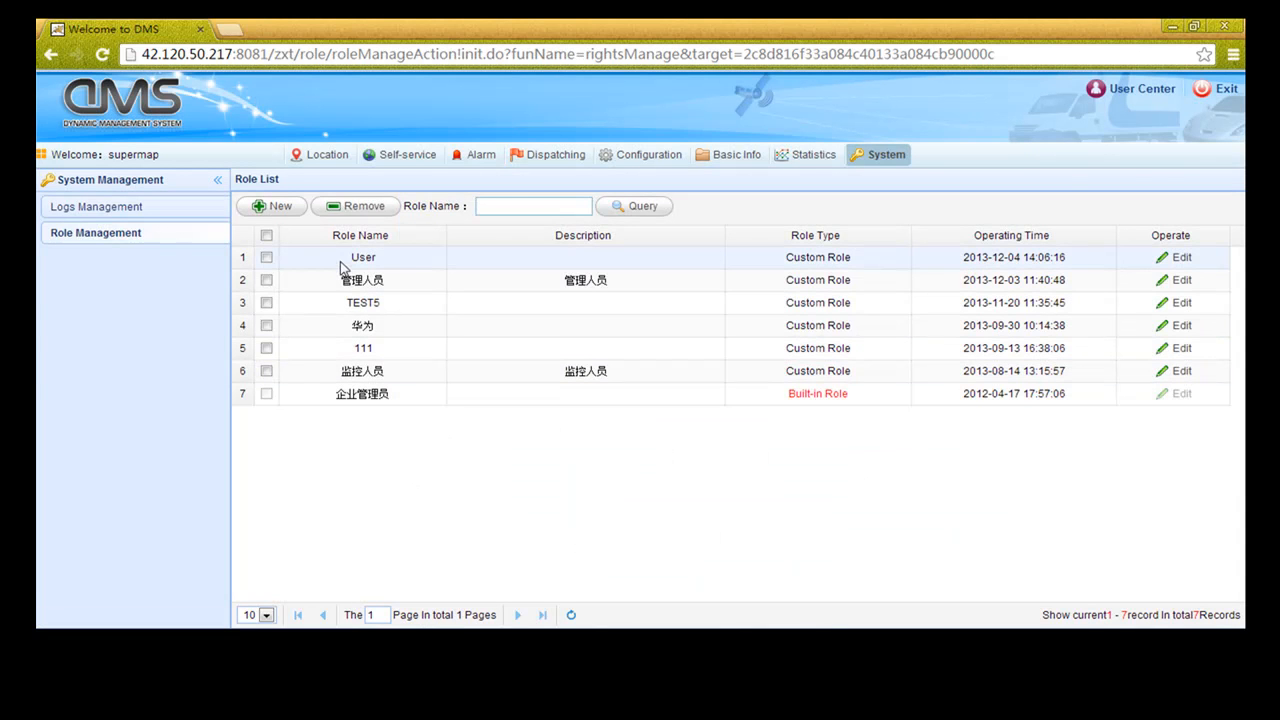
Open the User role in the editor and close it unchanged
left_click(1178, 257)
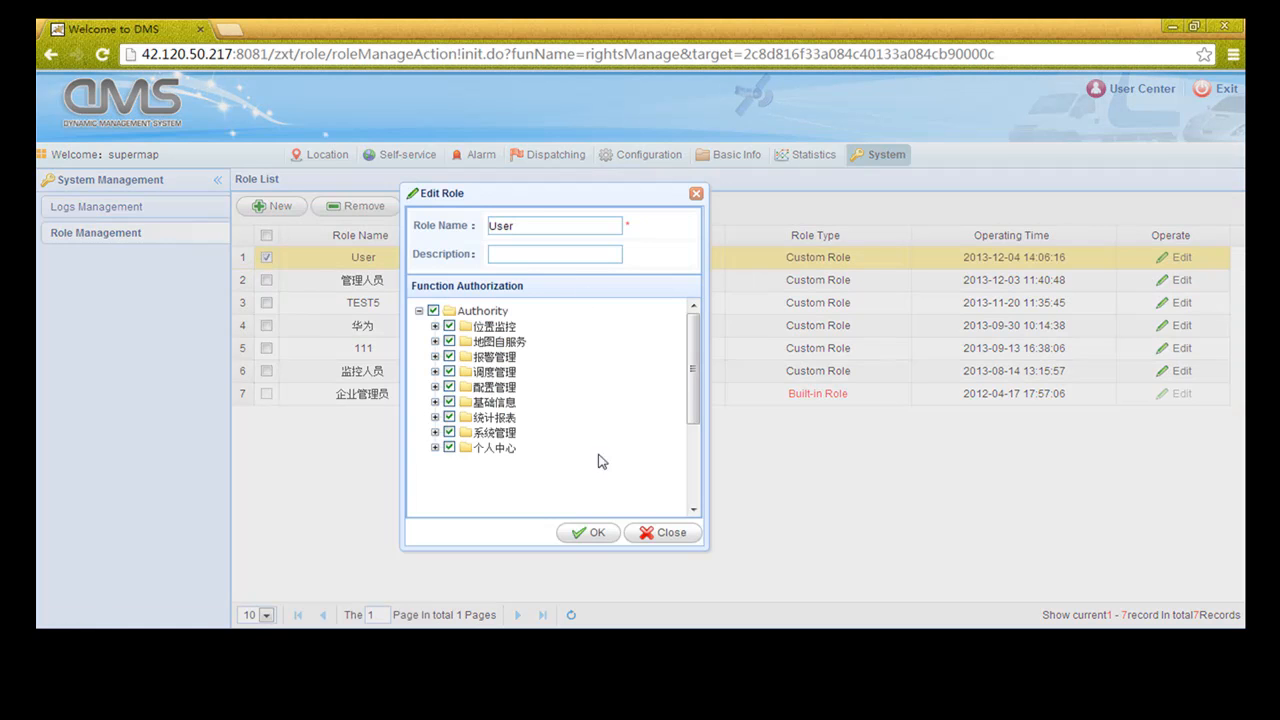
left_click(666, 532)
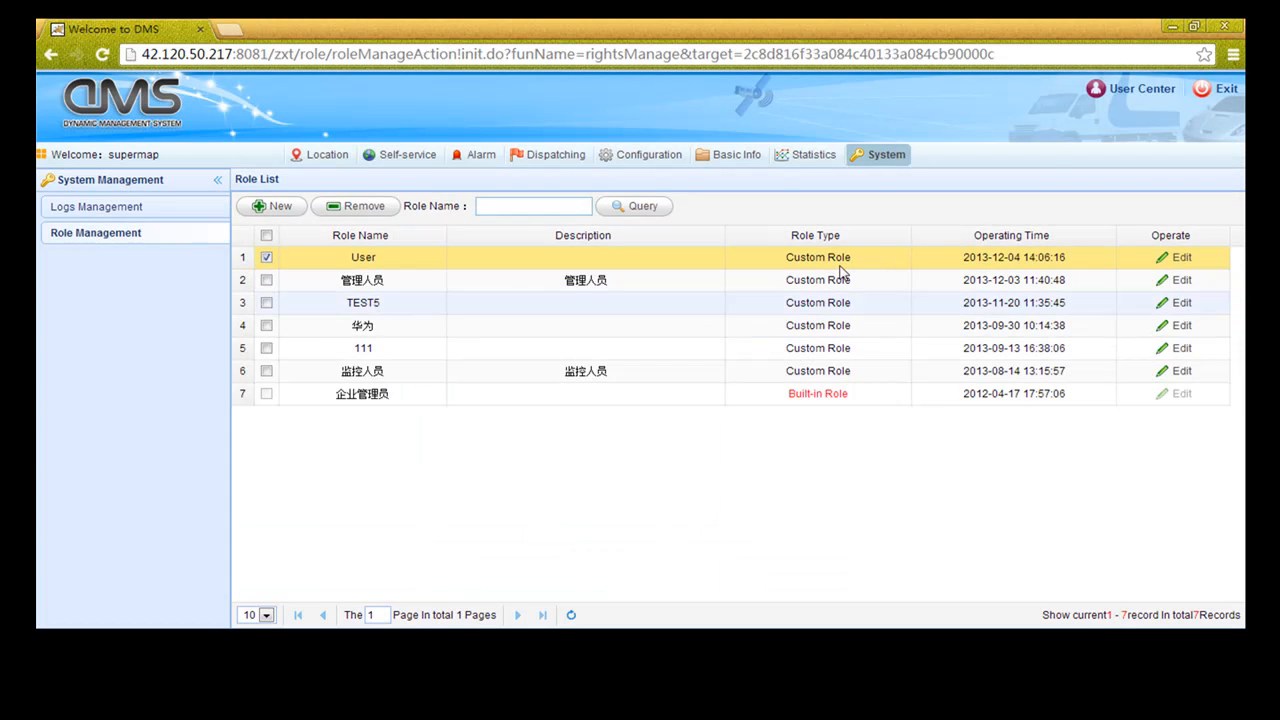
left_click(1124, 96)
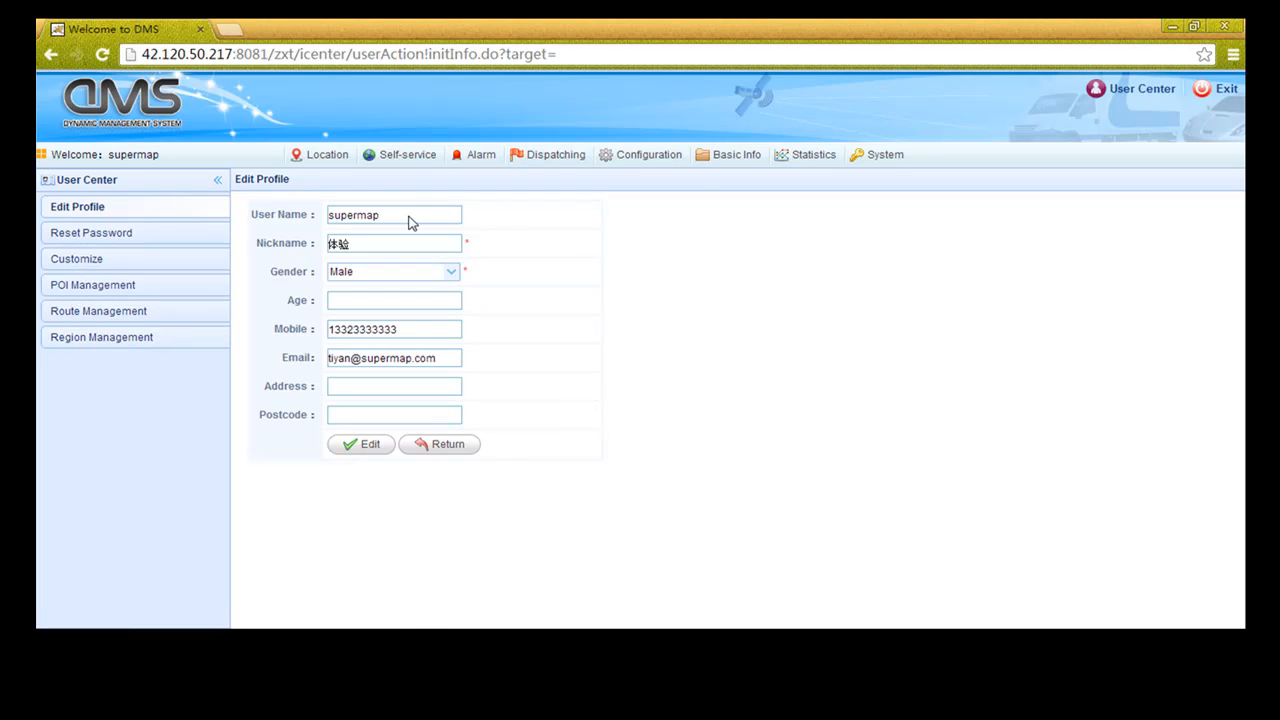
Look over the nickname, gender, age and mobile fields on Edit Profile without saving
left_click(353, 242)
left_click(364, 279)
left_click(364, 300)
left_click(392, 324)
left_click(443, 458)
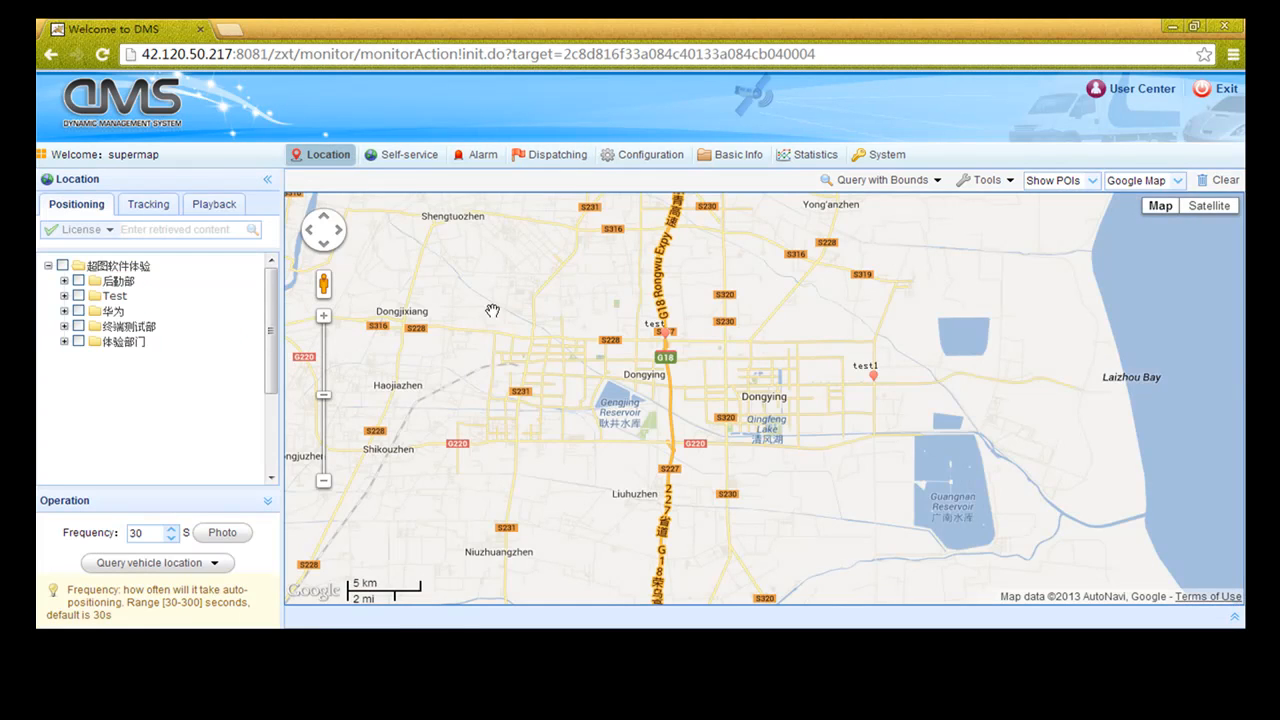
Visit the area vehicle query, then view the Reset Password and Customize pages
left_click(929, 182)
left_click(1126, 97)
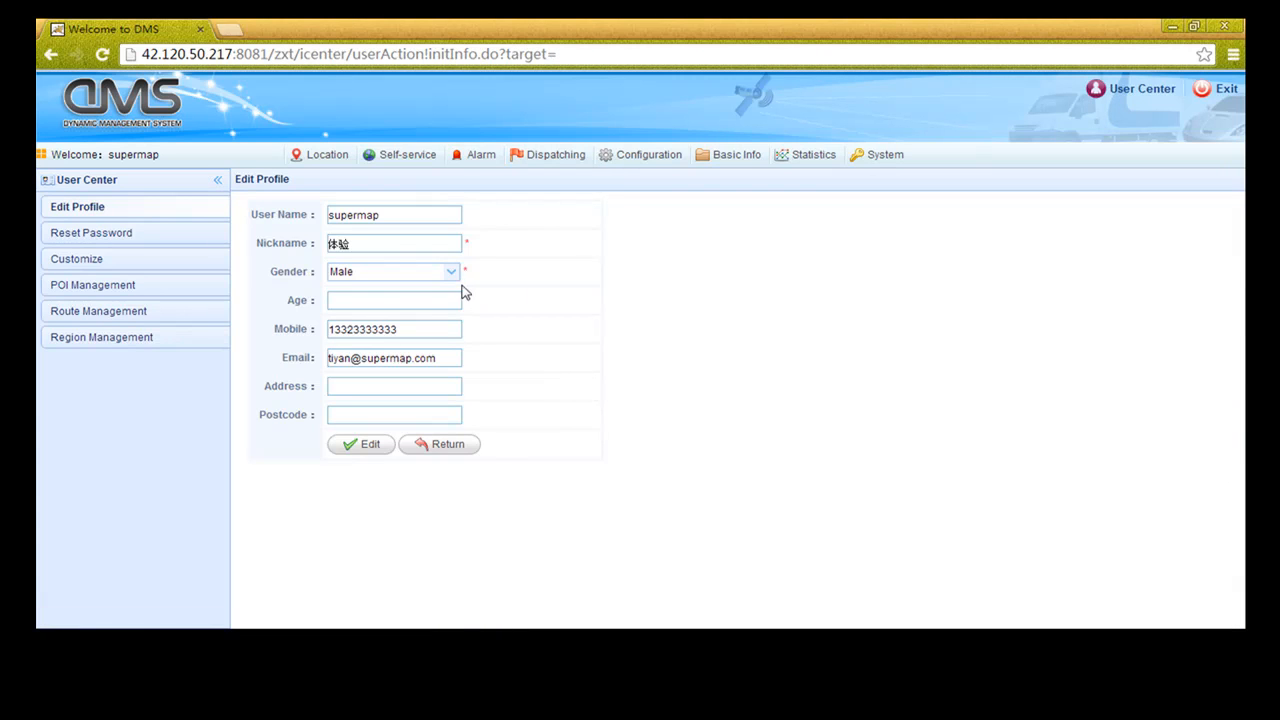
left_click(117, 238)
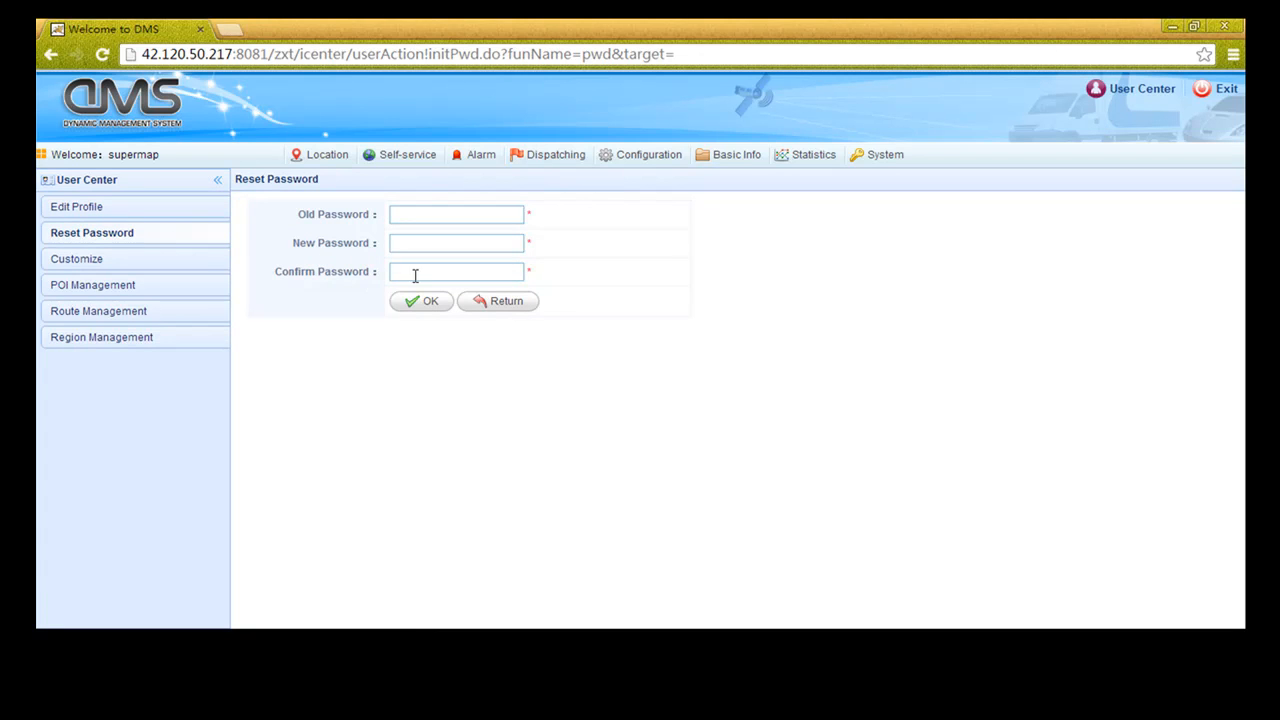
left_click(102, 265)
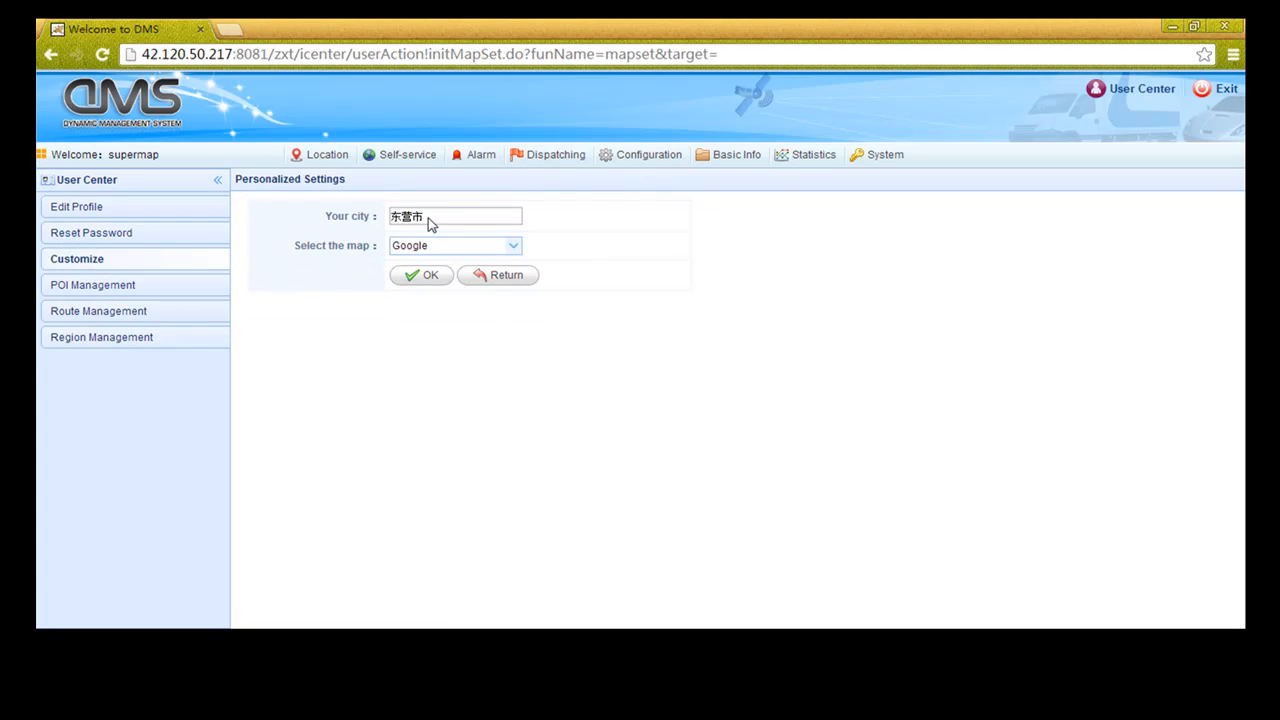
Save Google as the map with city 东营市, then list the 5 POIs
left_click(519, 248)
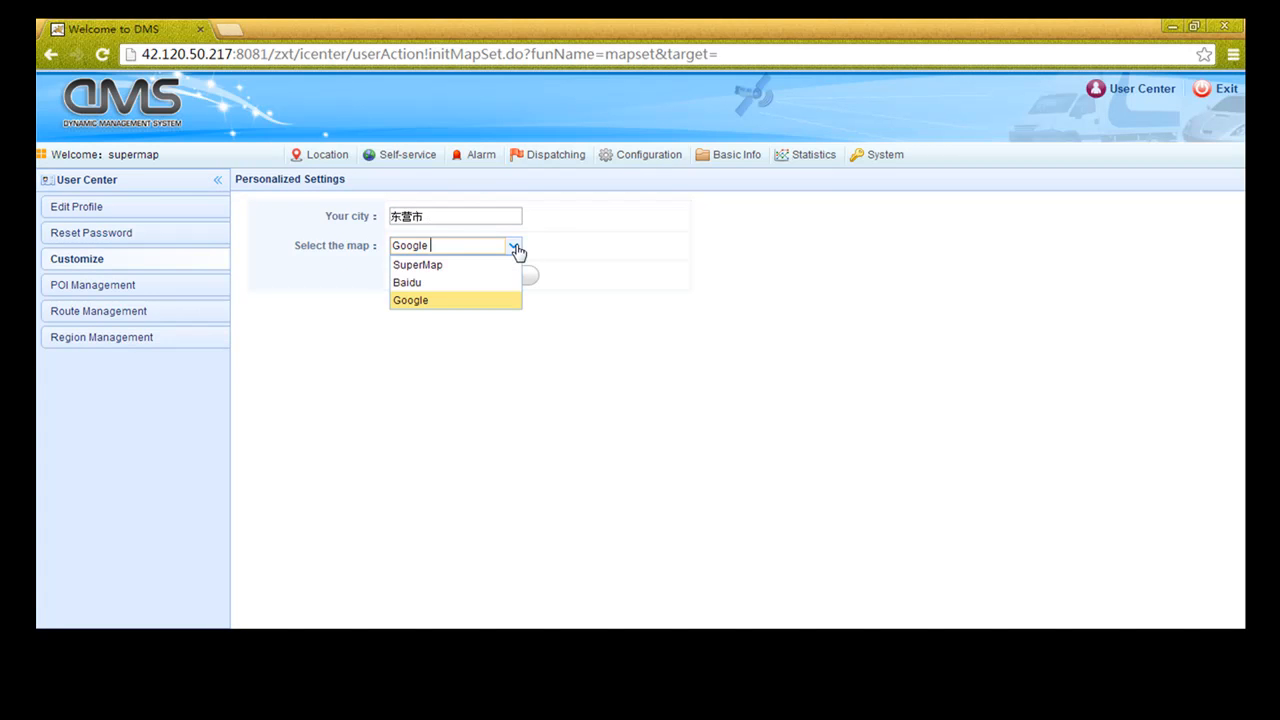
left_click(420, 302)
left_click(420, 280)
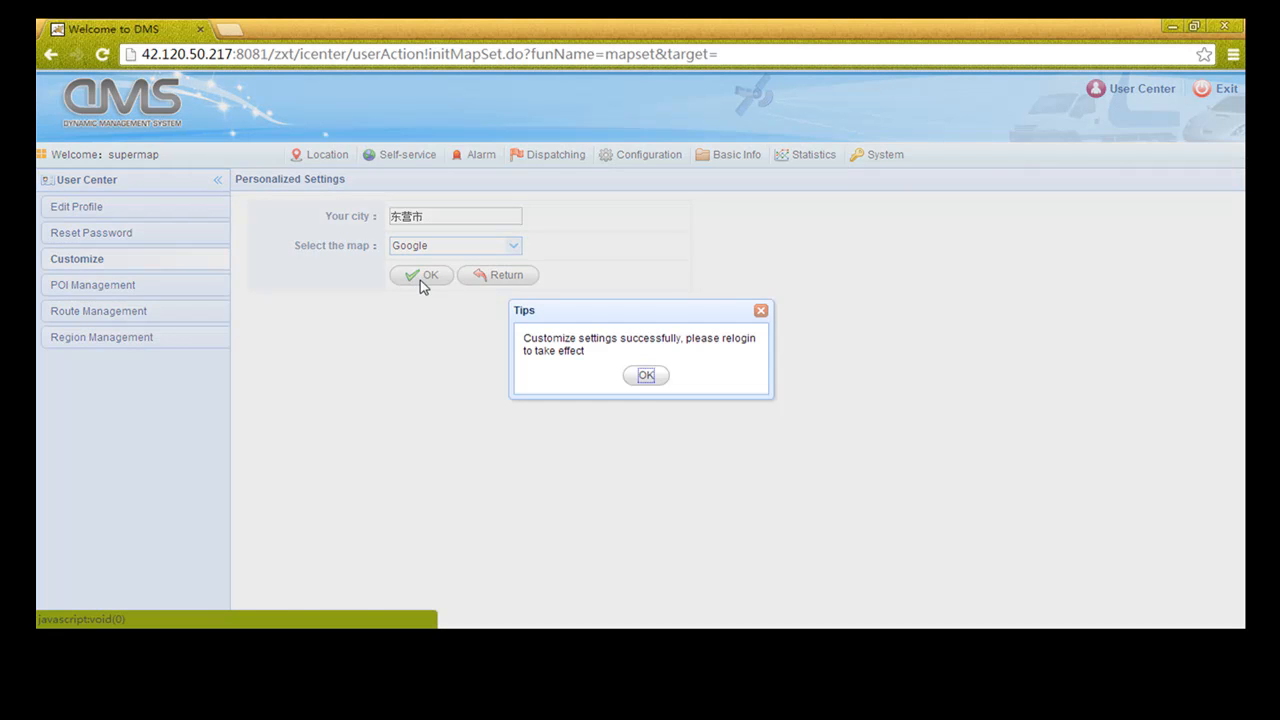
left_click(645, 376)
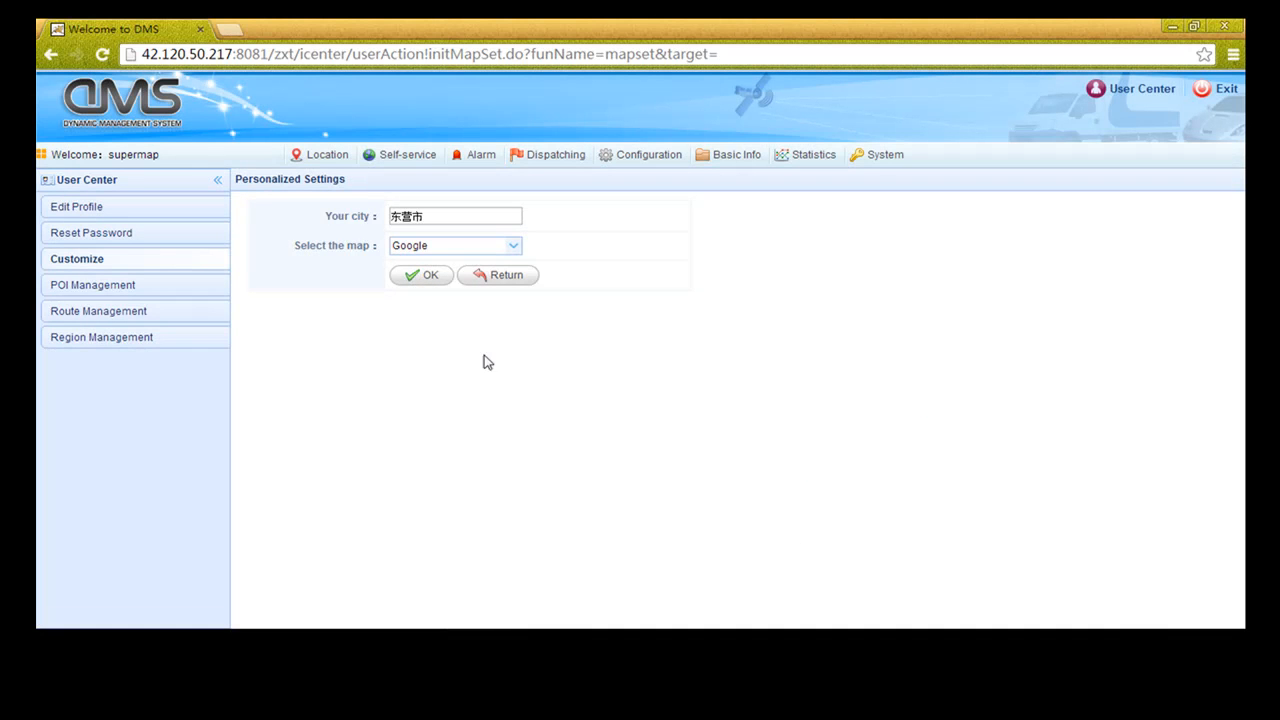
left_click(116, 287)
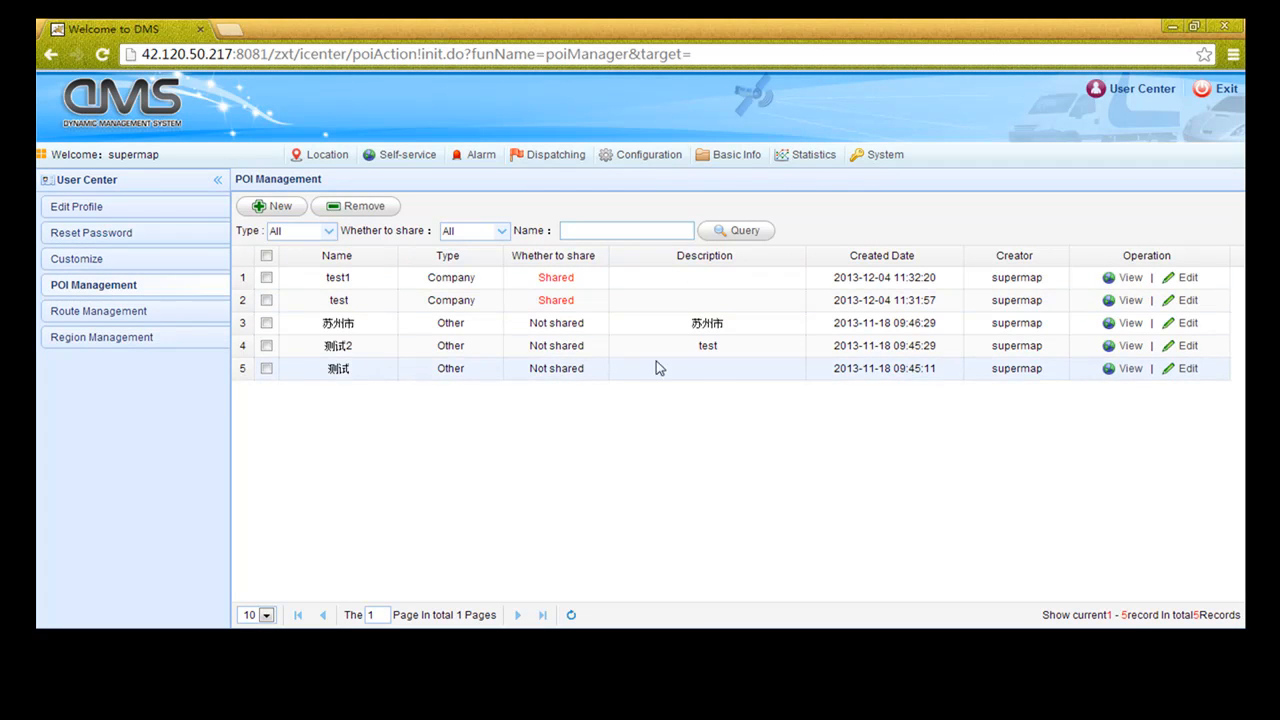
Inspect the test1 POI on its map, panning and zooming around the marker
left_click(1127, 279)
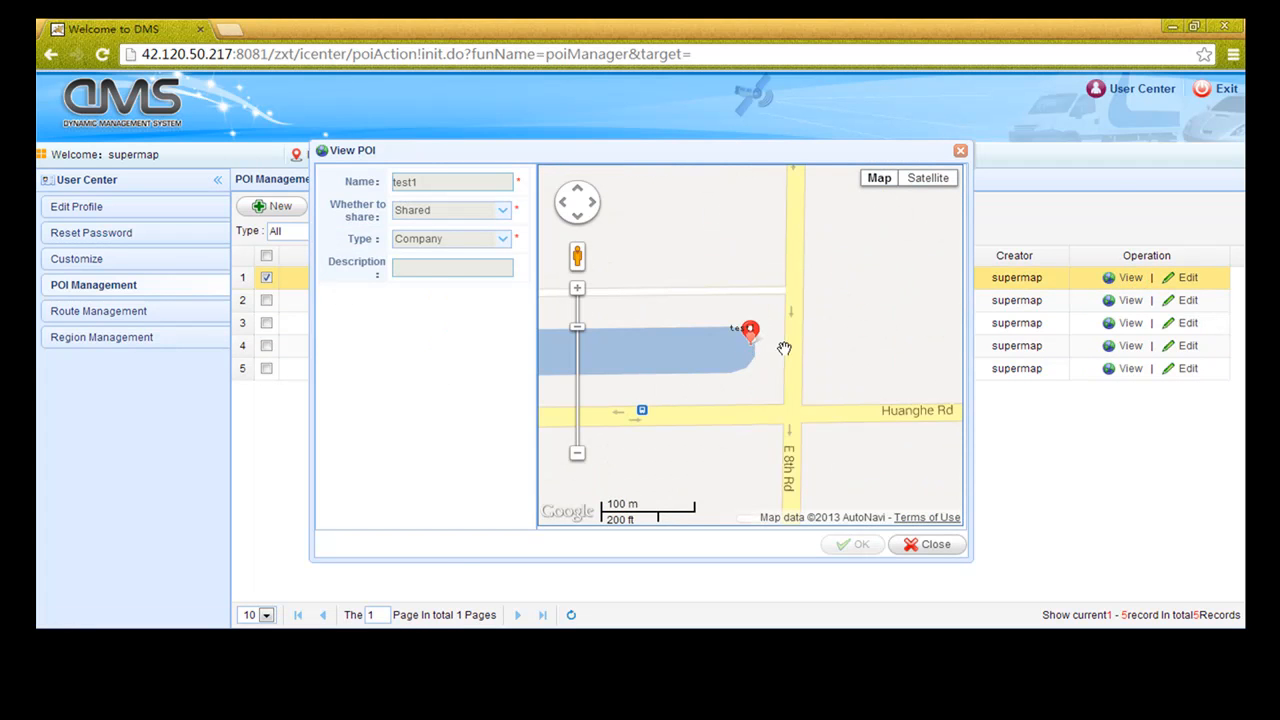
left_click_drag(784, 348, 882, 344)
scroll(797, 323, "down", 1)
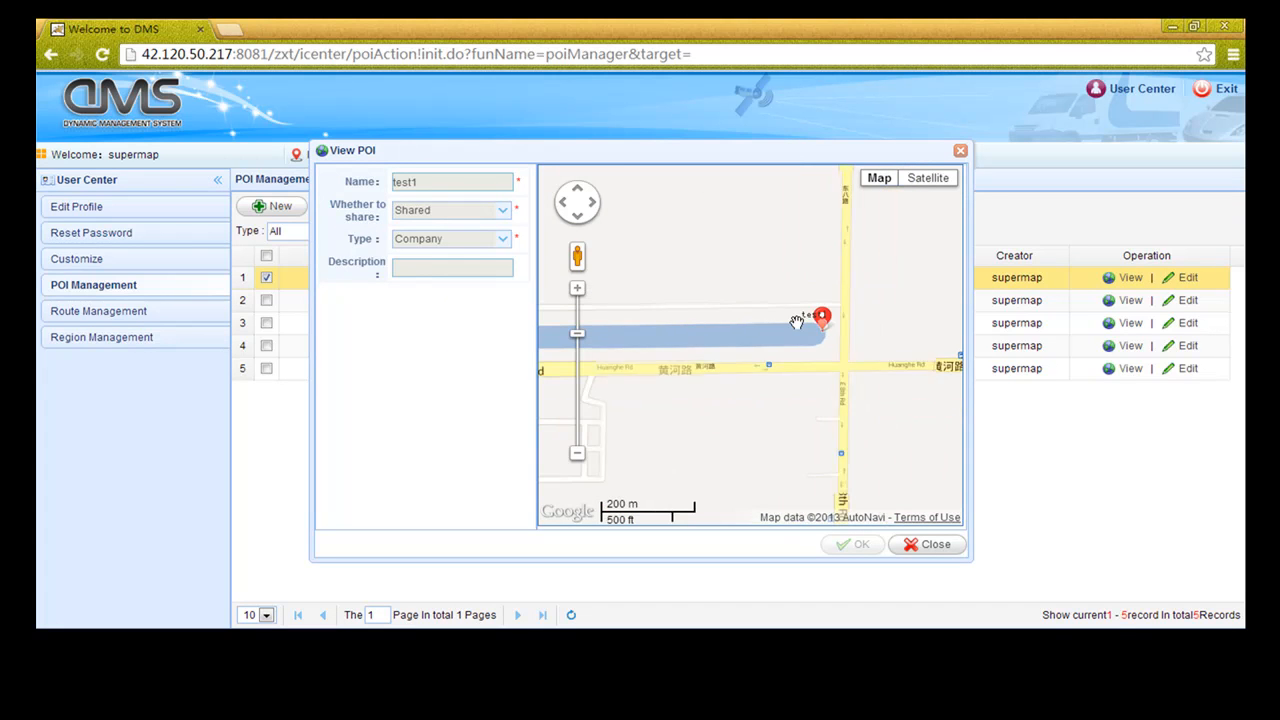
left_click_drag(707, 294, 771, 297)
scroll(771, 297, "down", 1)
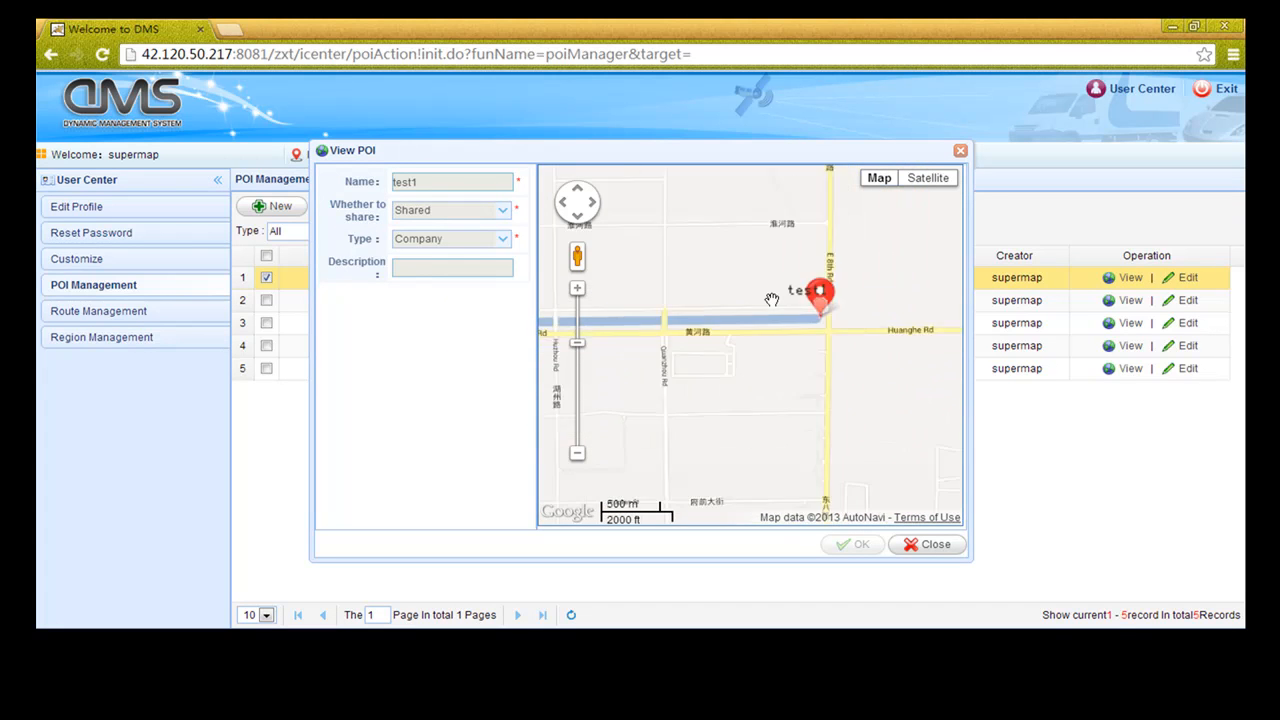
scroll(746, 288, "down", 2)
mouse_move(683, 260)
left_mouse_down()
mouse_move(725, 294)
mouse_move(785, 310)
mouse_move(767, 352)
left_mouse_up()
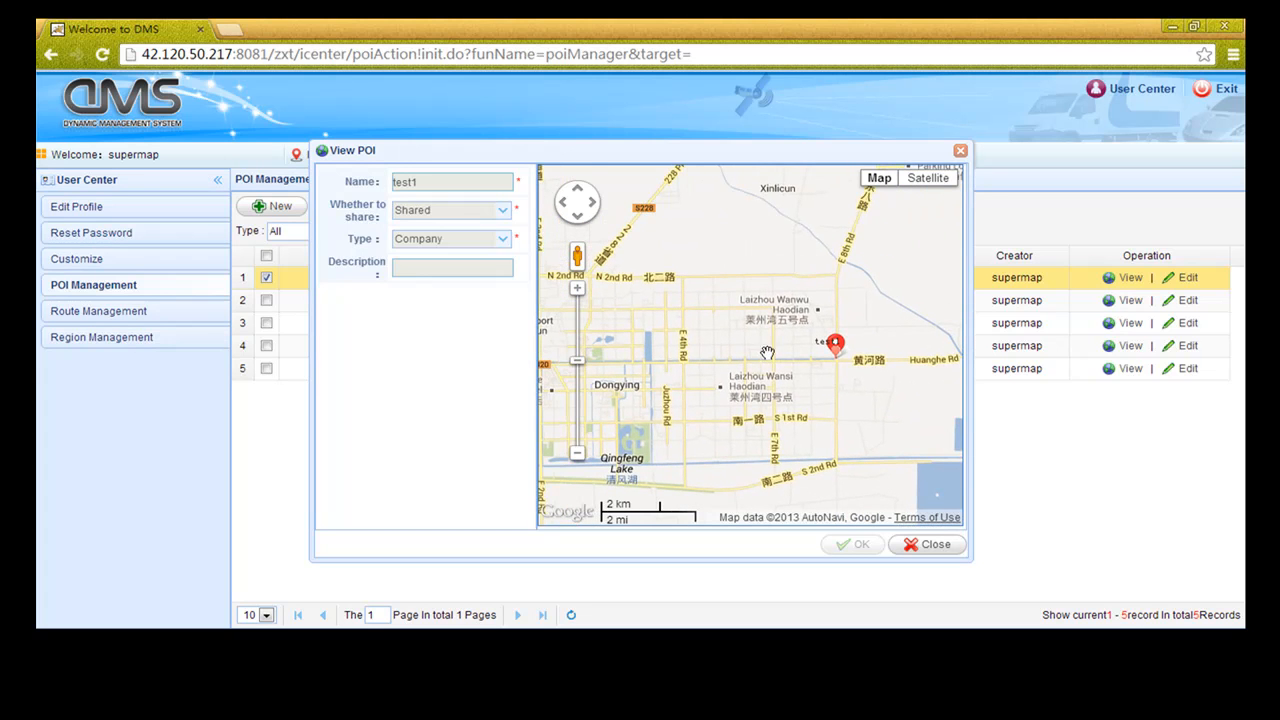
left_click(960, 151)
Open test1 in Edit POI, close it unchanged, and begin a new POI
left_click(1187, 279)
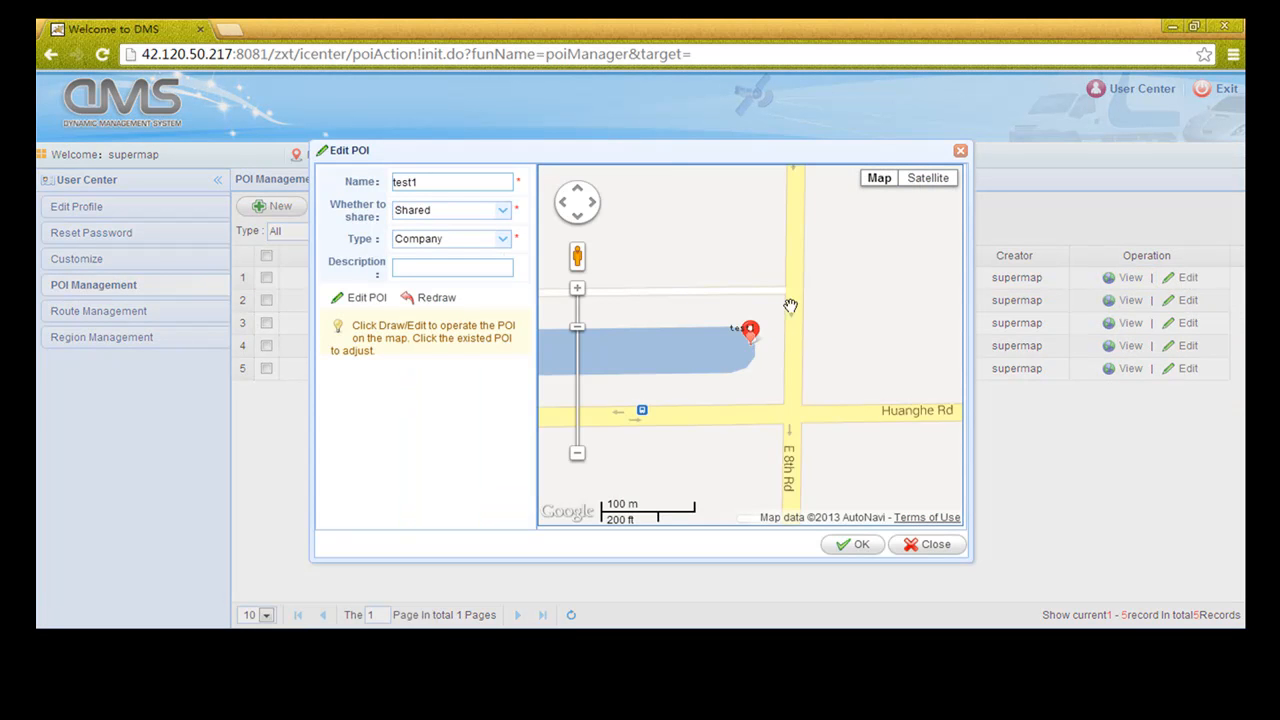
left_click(960, 152)
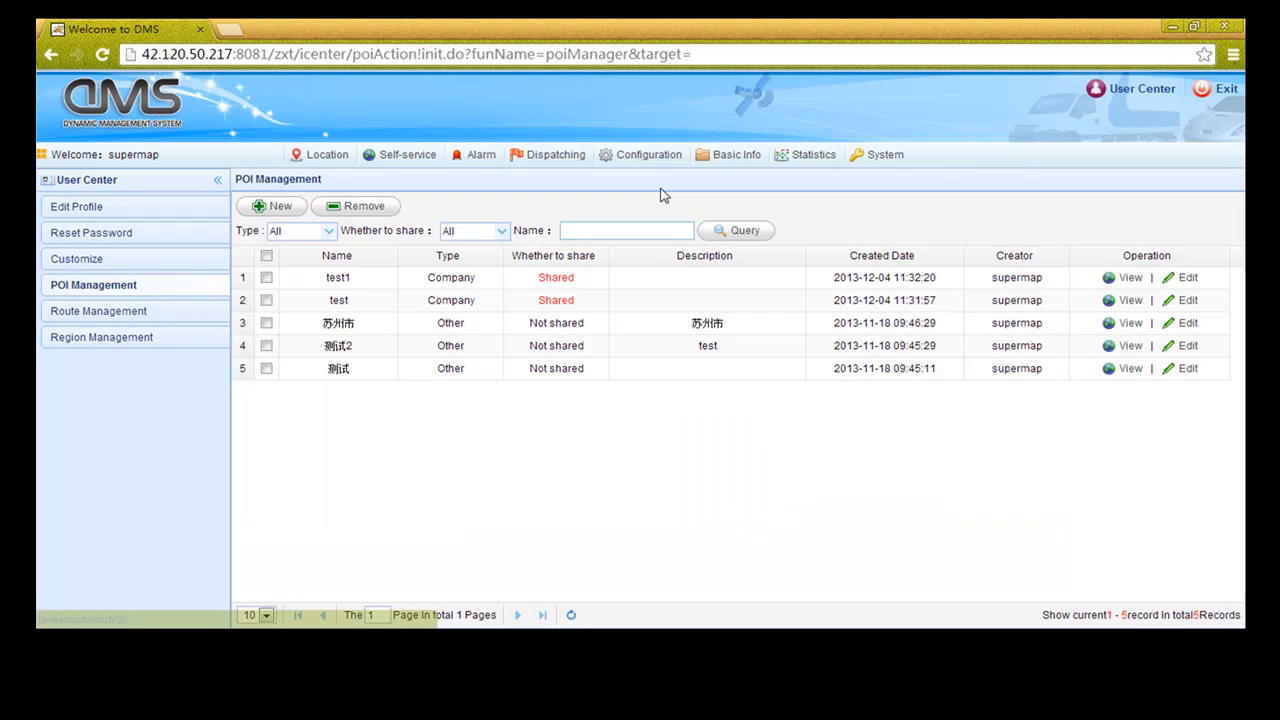
left_click(265, 210)
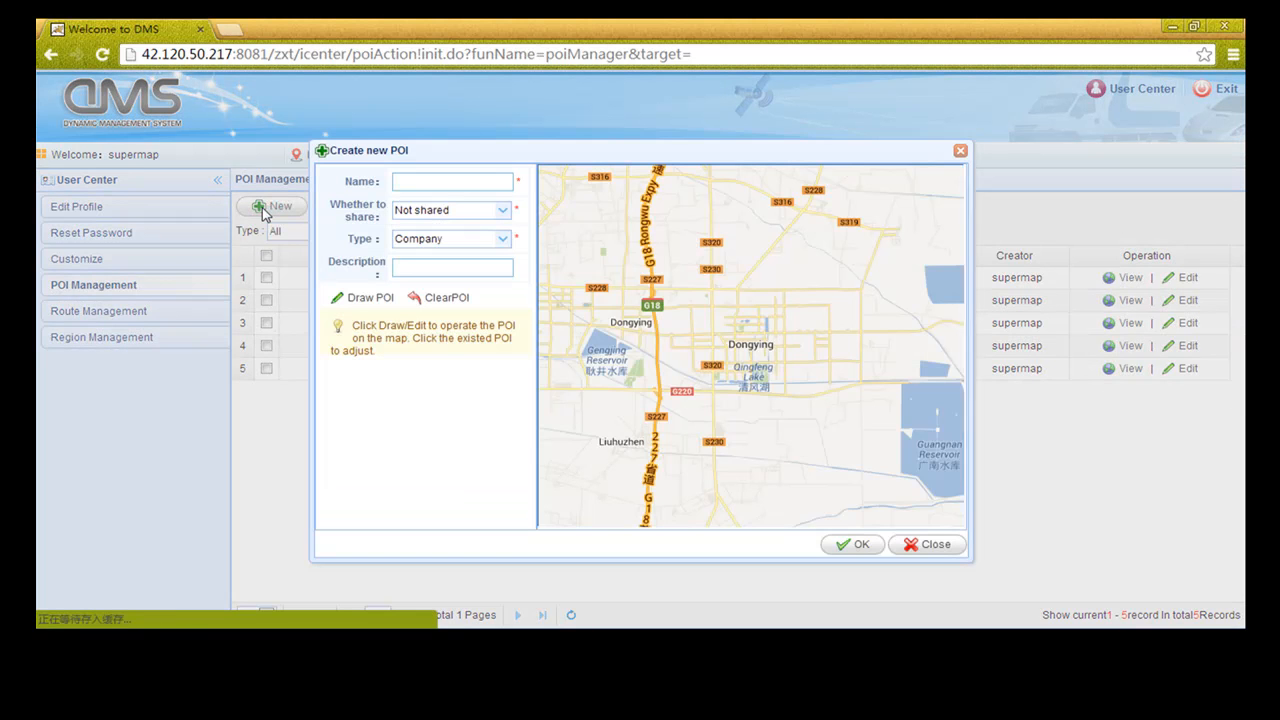
Name the new POI 'New', set it to Shared with type Supermarket
left_click(426, 184)
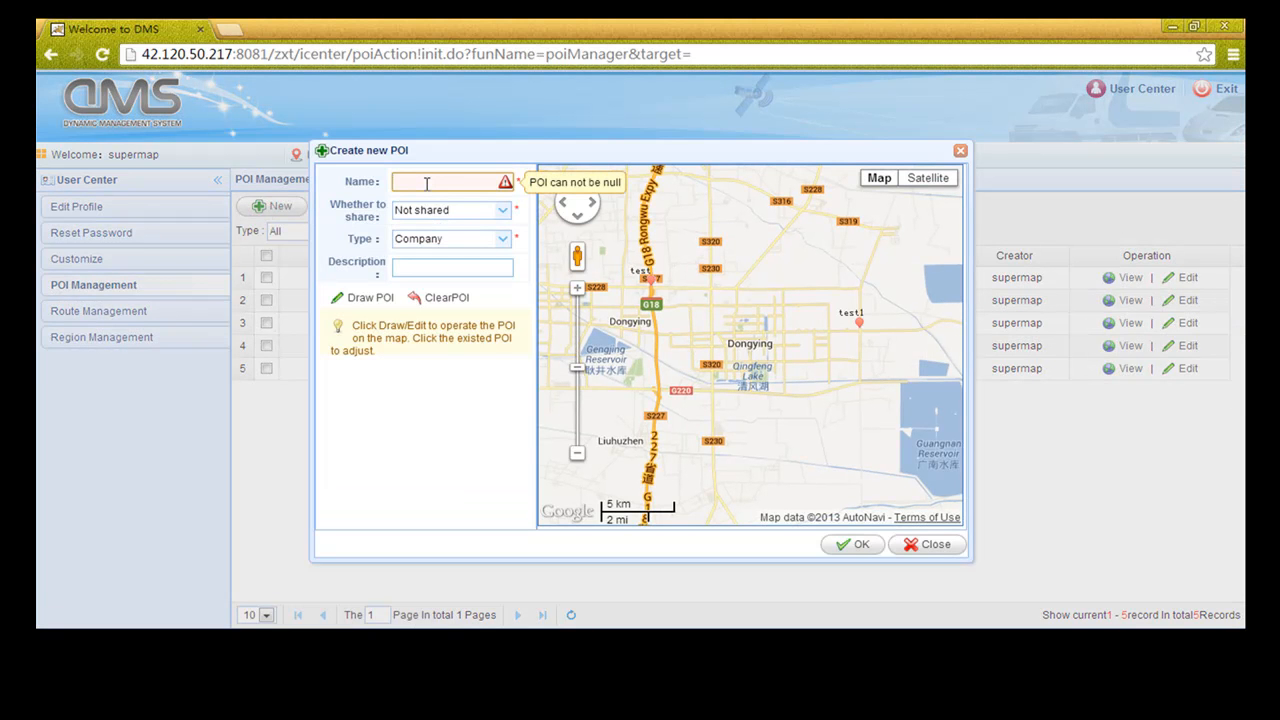
type("New")
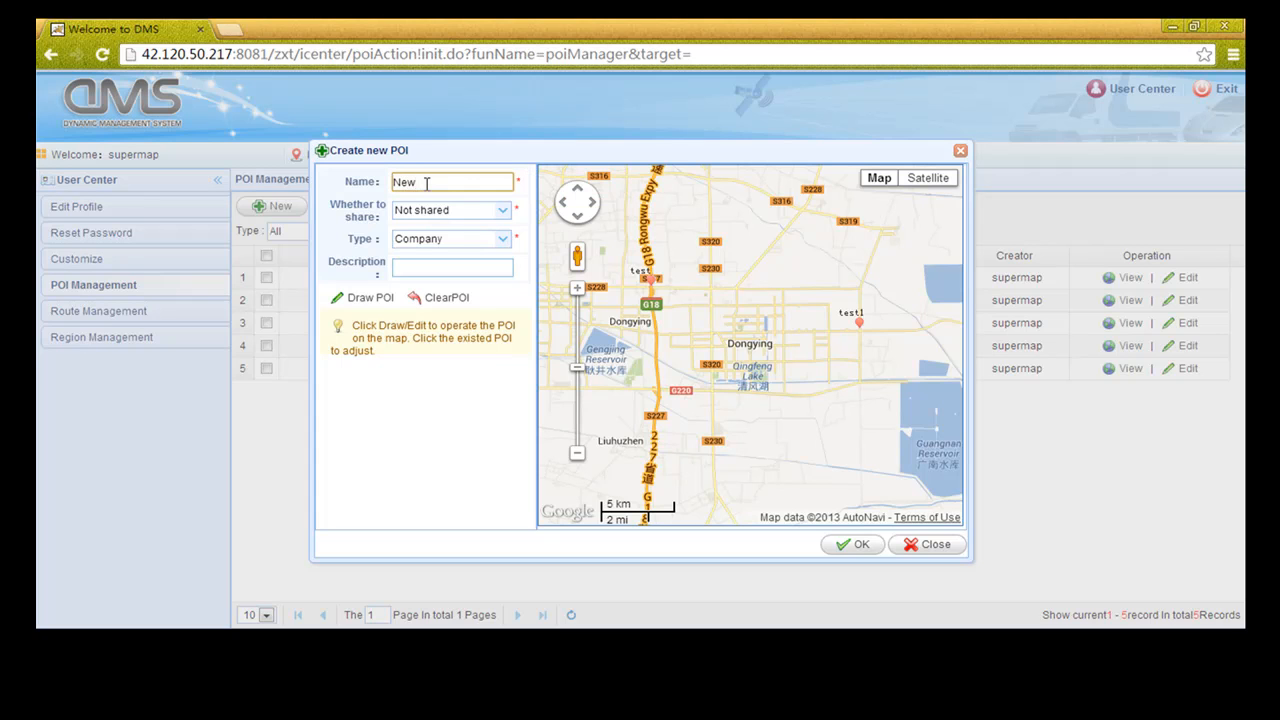
left_click(503, 212)
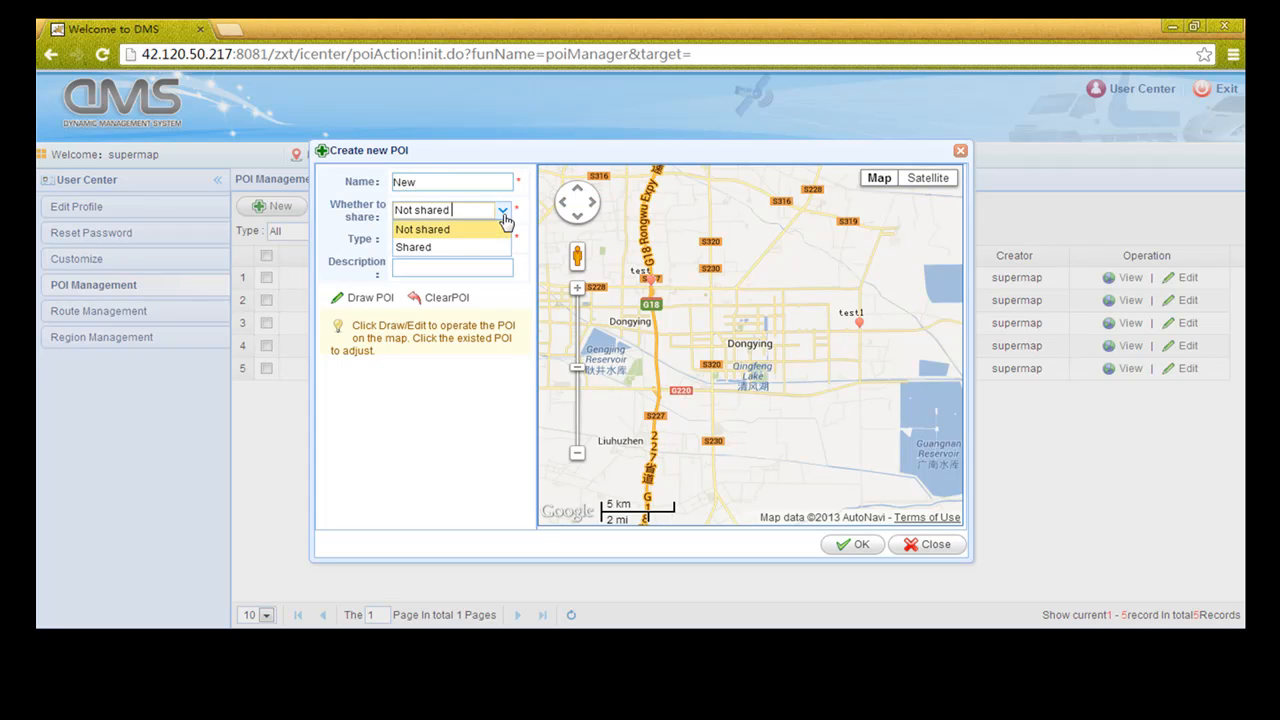
left_click(428, 247)
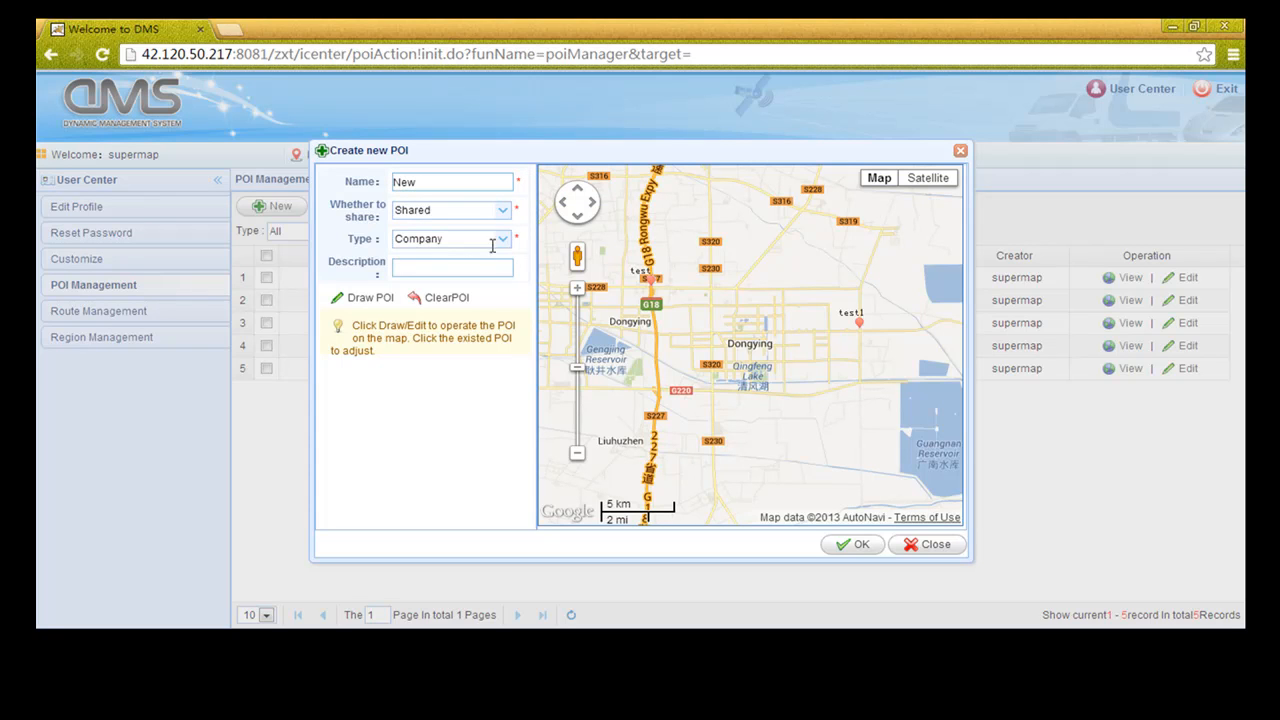
left_click(504, 240)
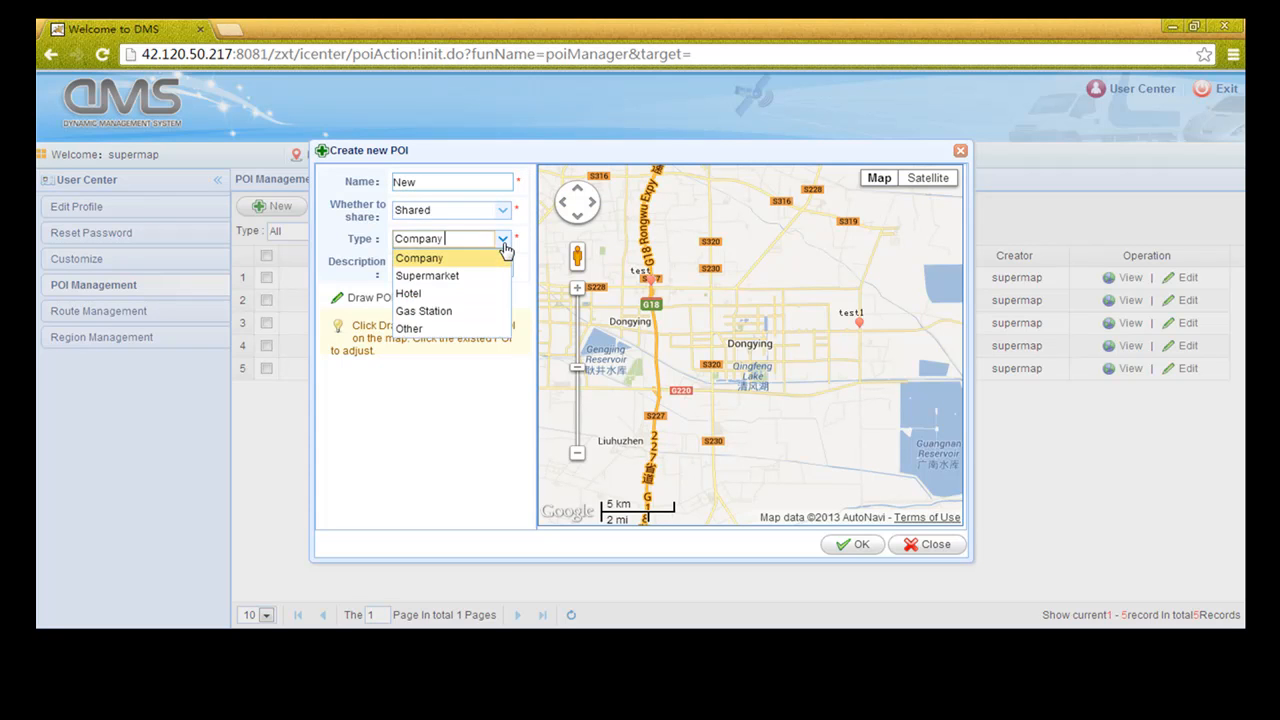
left_click(459, 277)
Place the POI marker on the map, save it, and check its details
left_click(370, 300)
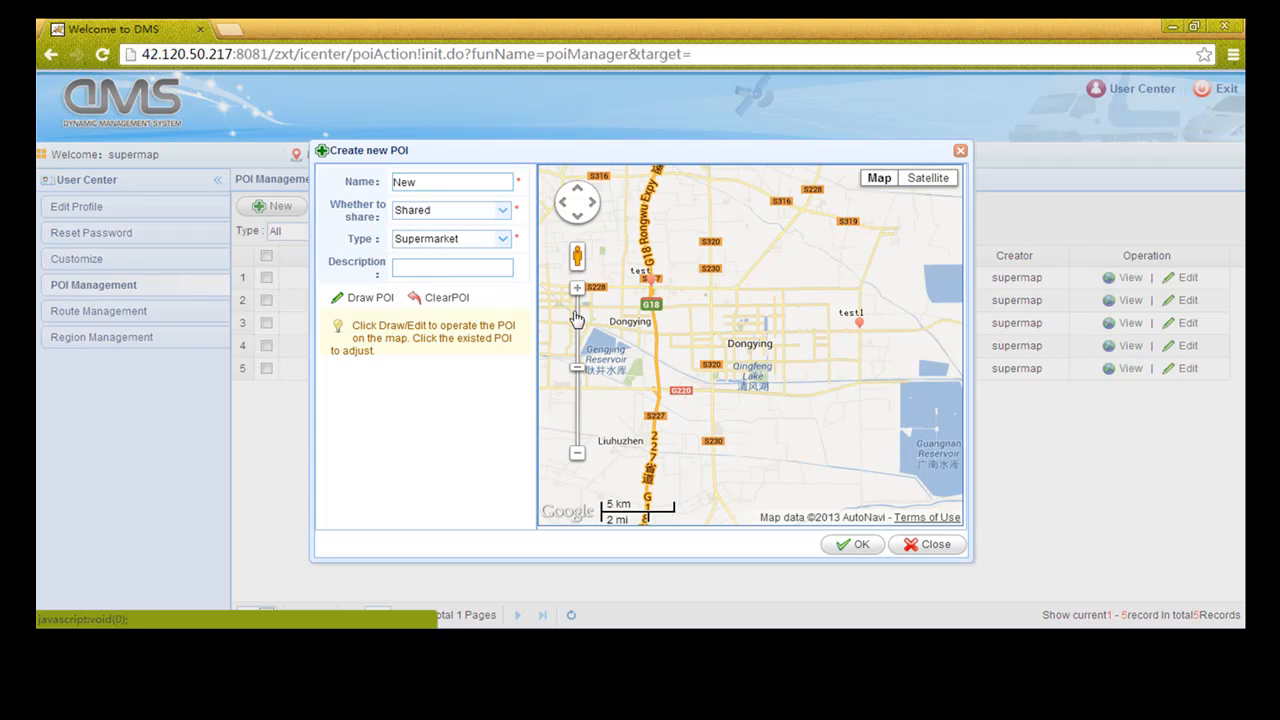
left_click(682, 355)
mouse_move(696, 367)
left_mouse_down()
mouse_move(713, 382)
mouse_move(680, 370)
left_mouse_up()
scroll(704, 376, "up", 2)
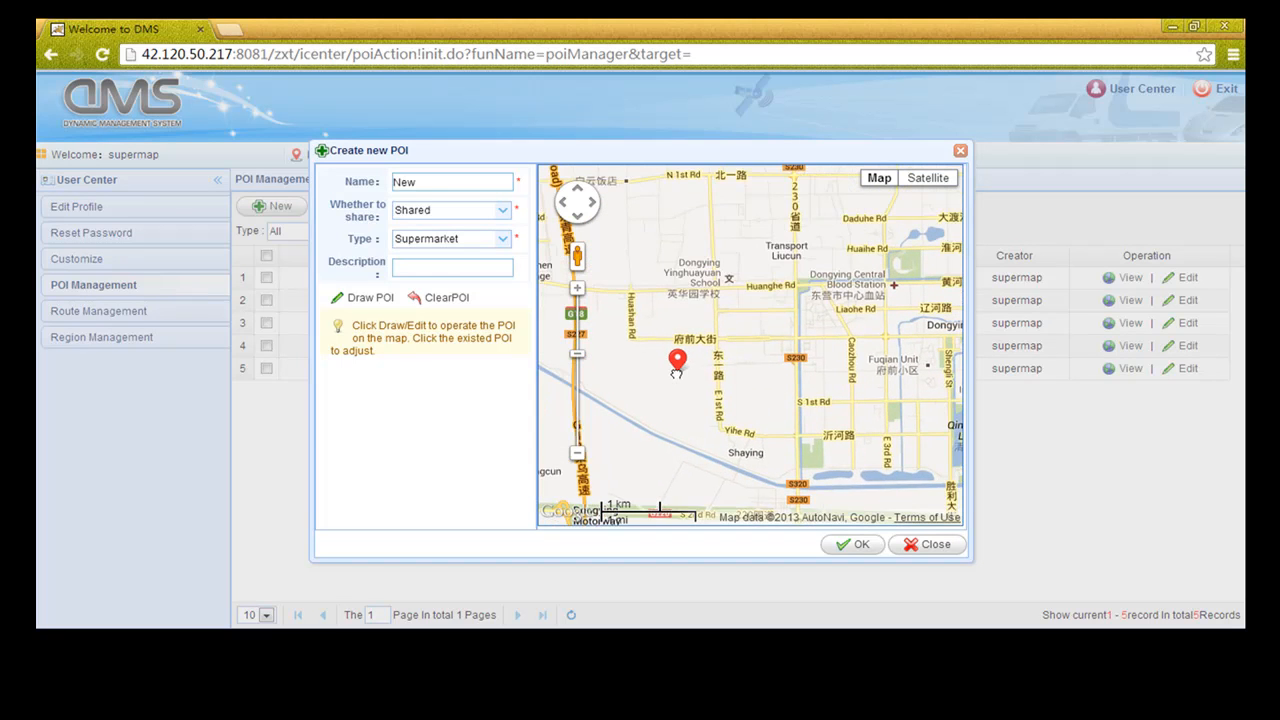
left_click(848, 545)
left_click(656, 374)
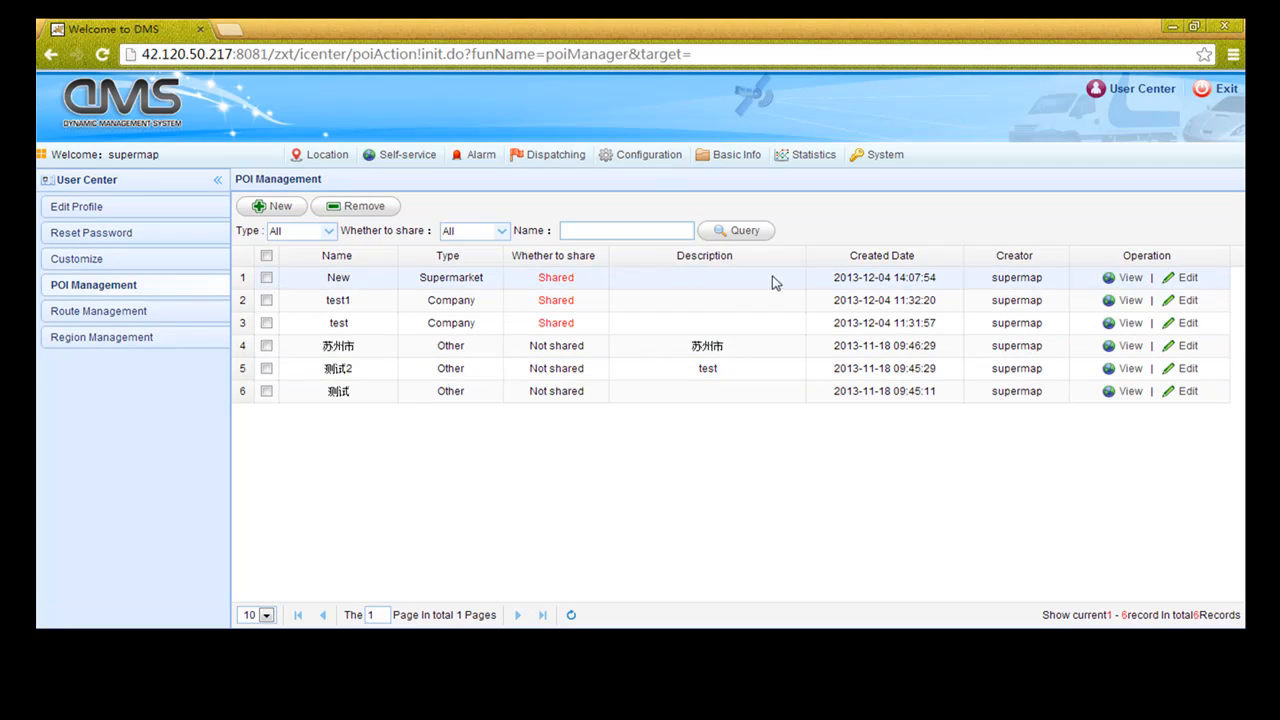
left_click(1126, 277)
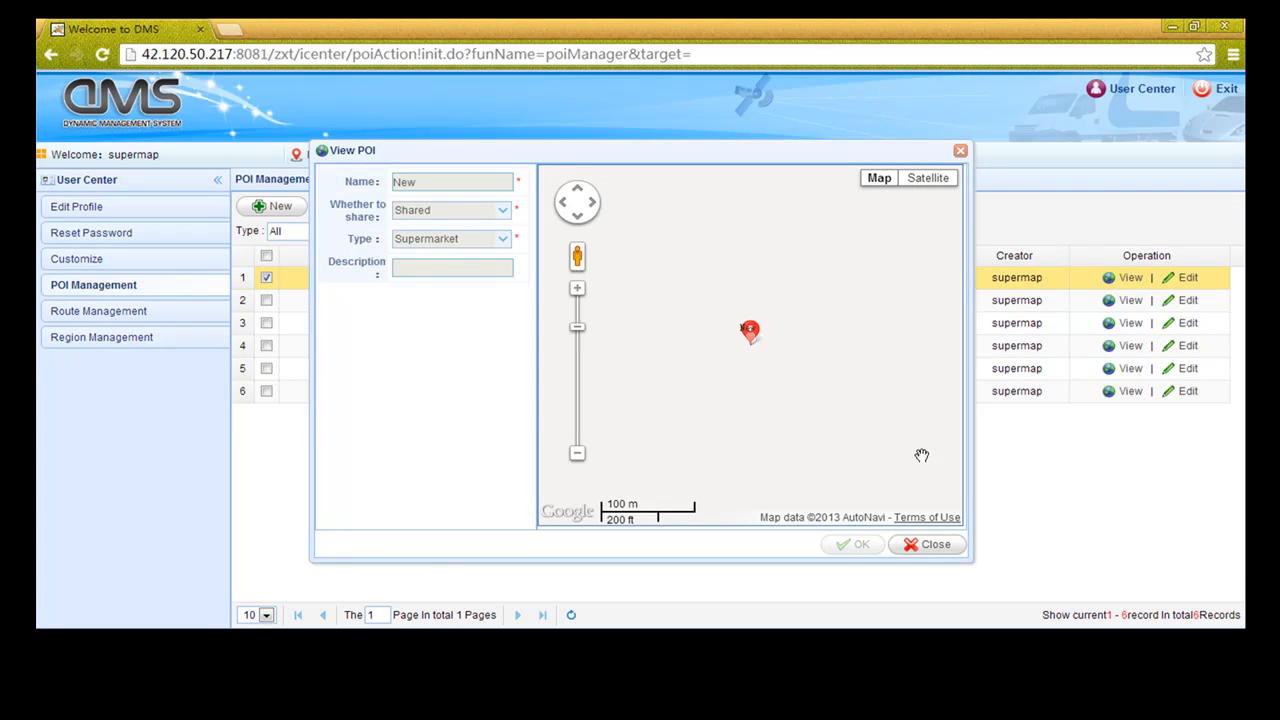
left_click(930, 547)
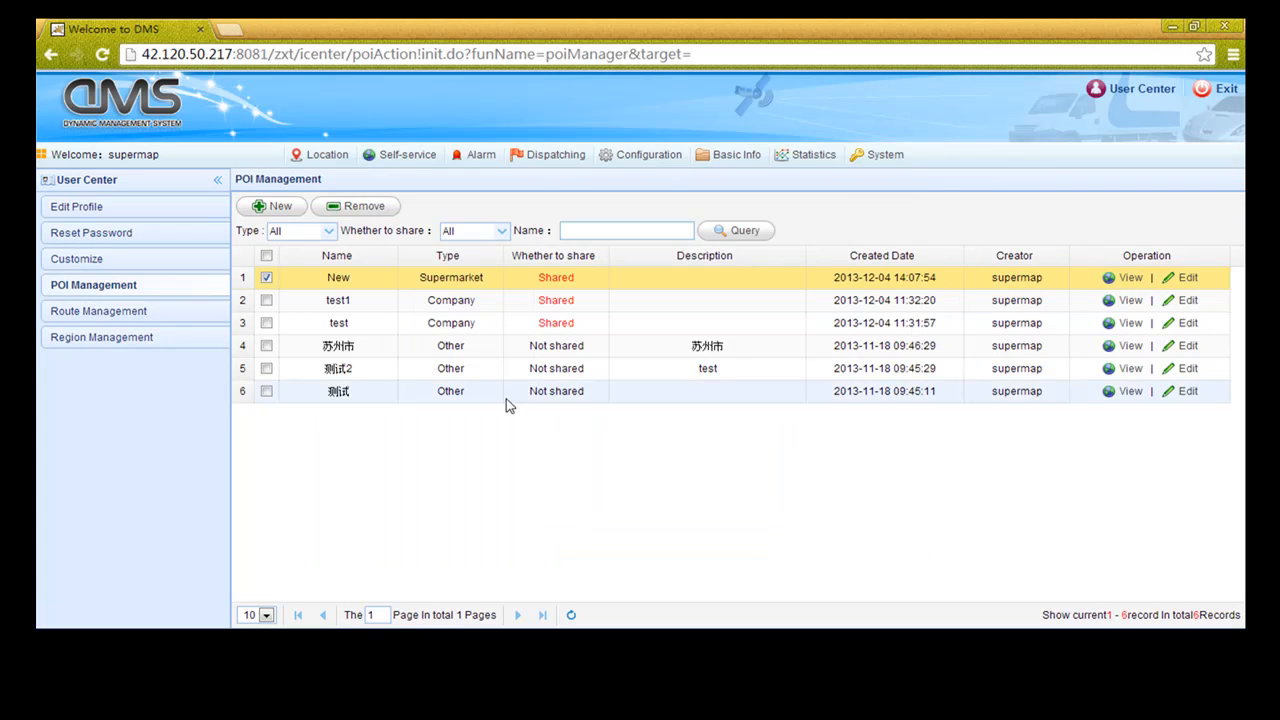
Preview the first route (你好) in Route Management, then start a new route
left_click(145, 313)
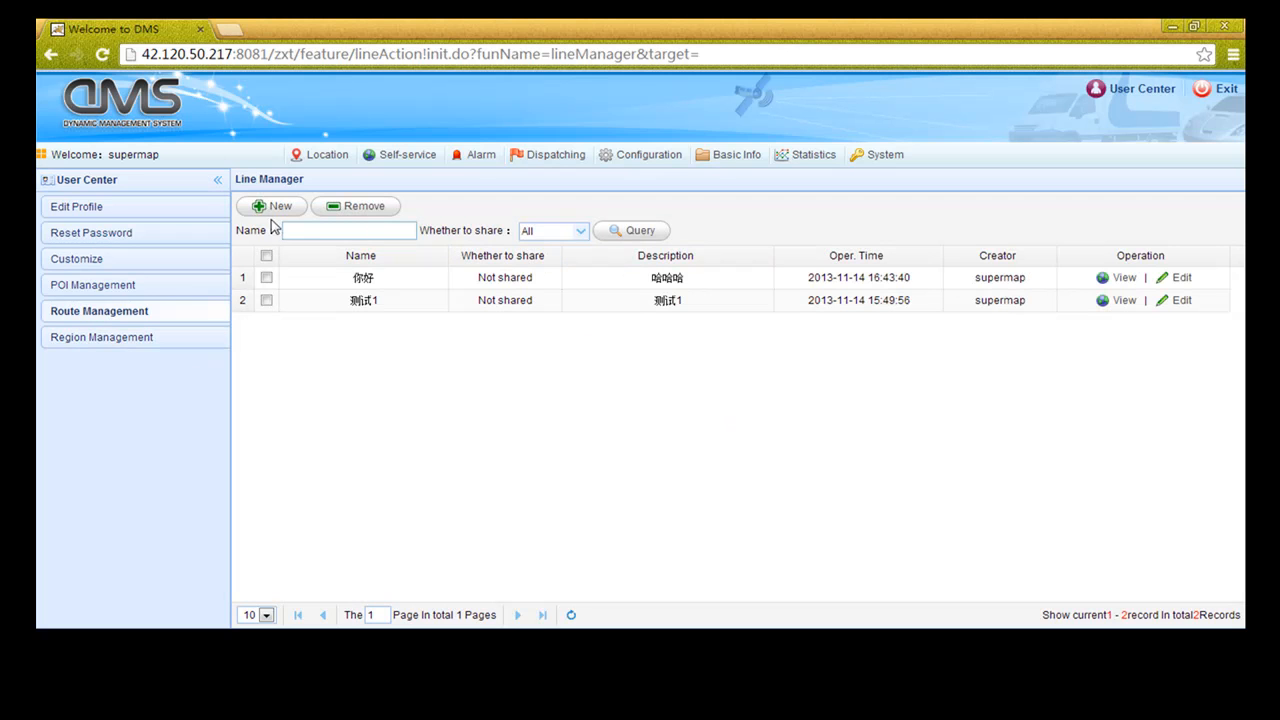
left_click(1102, 279)
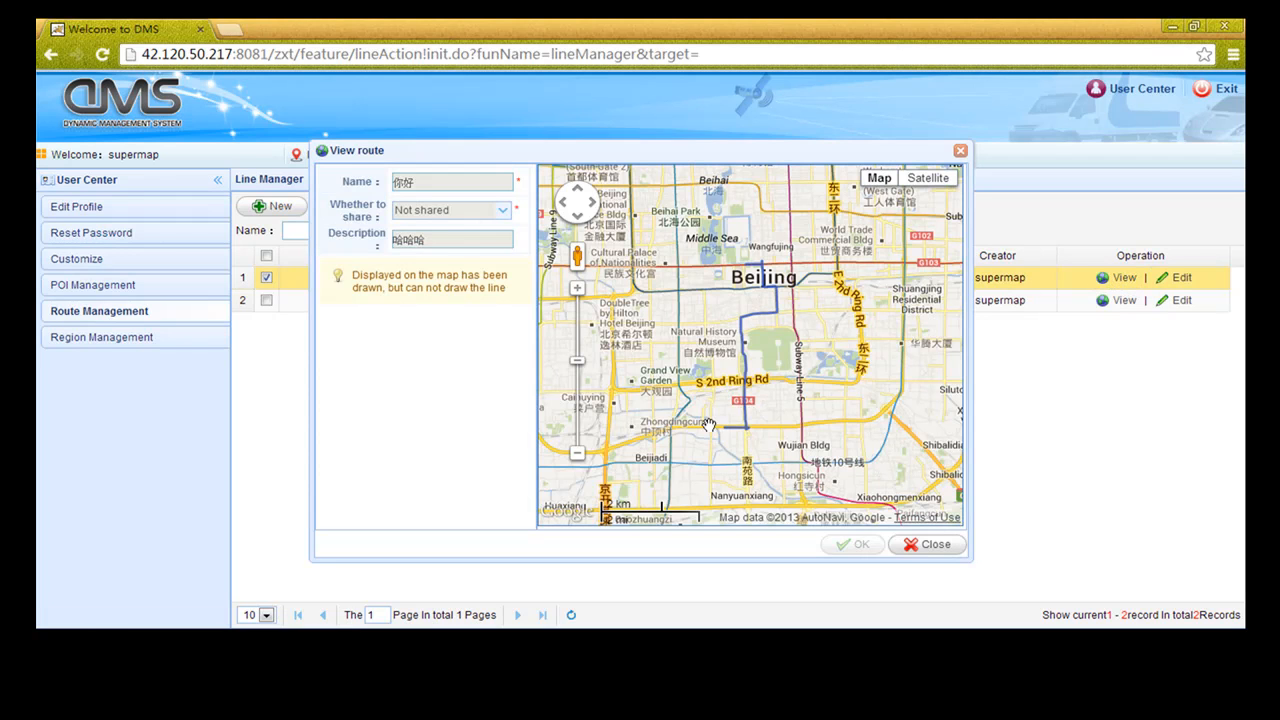
left_click(960, 152)
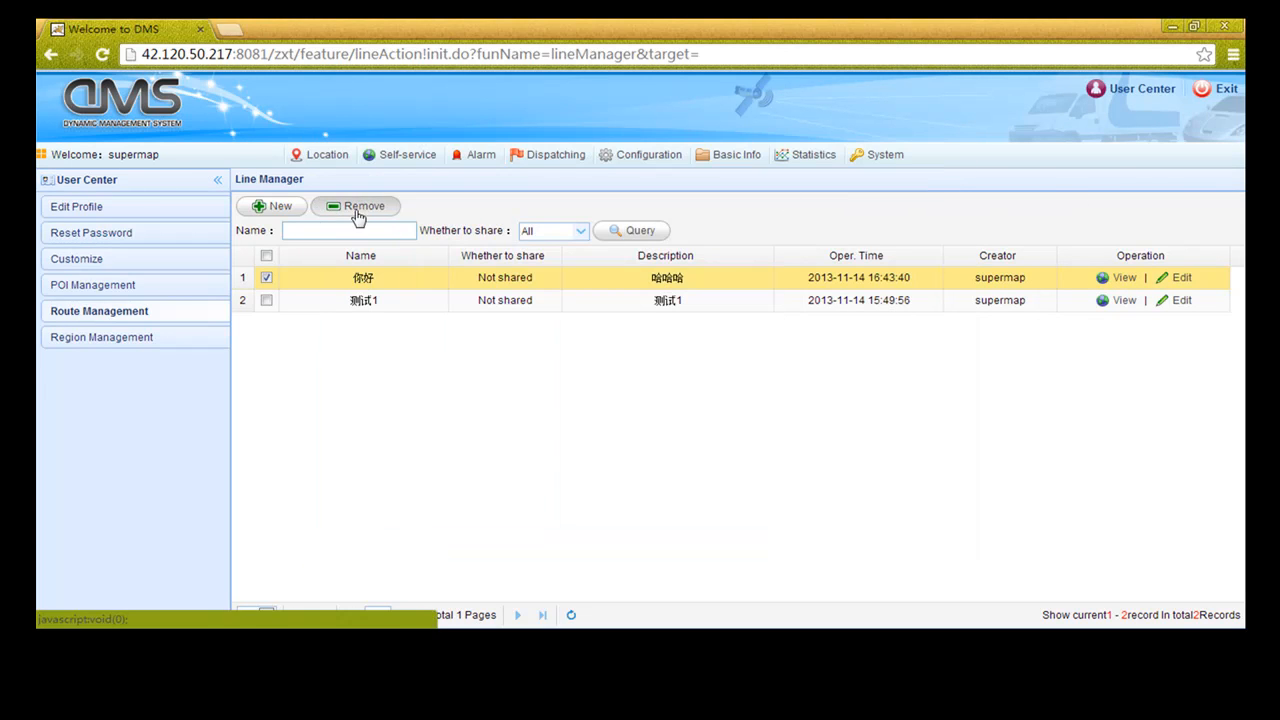
left_click(268, 206)
Name the new route NewRoute and set it to Shared
left_click(436, 181)
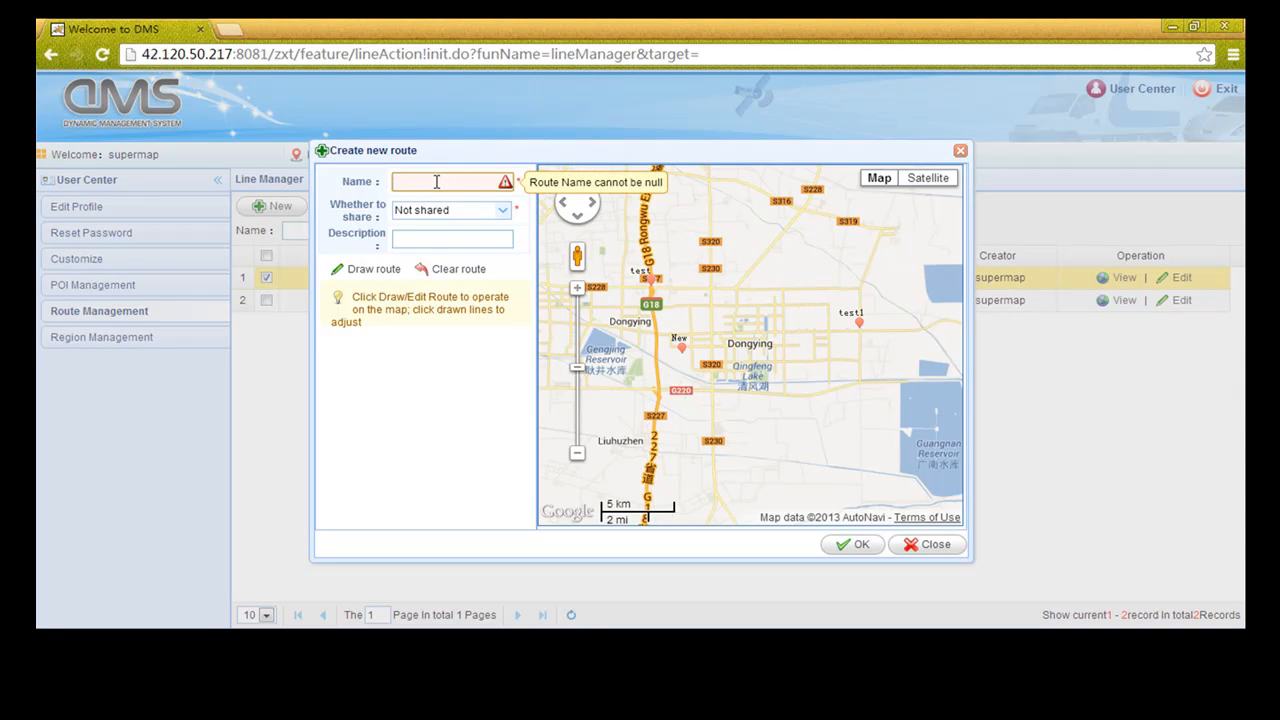
type("NewRoute")
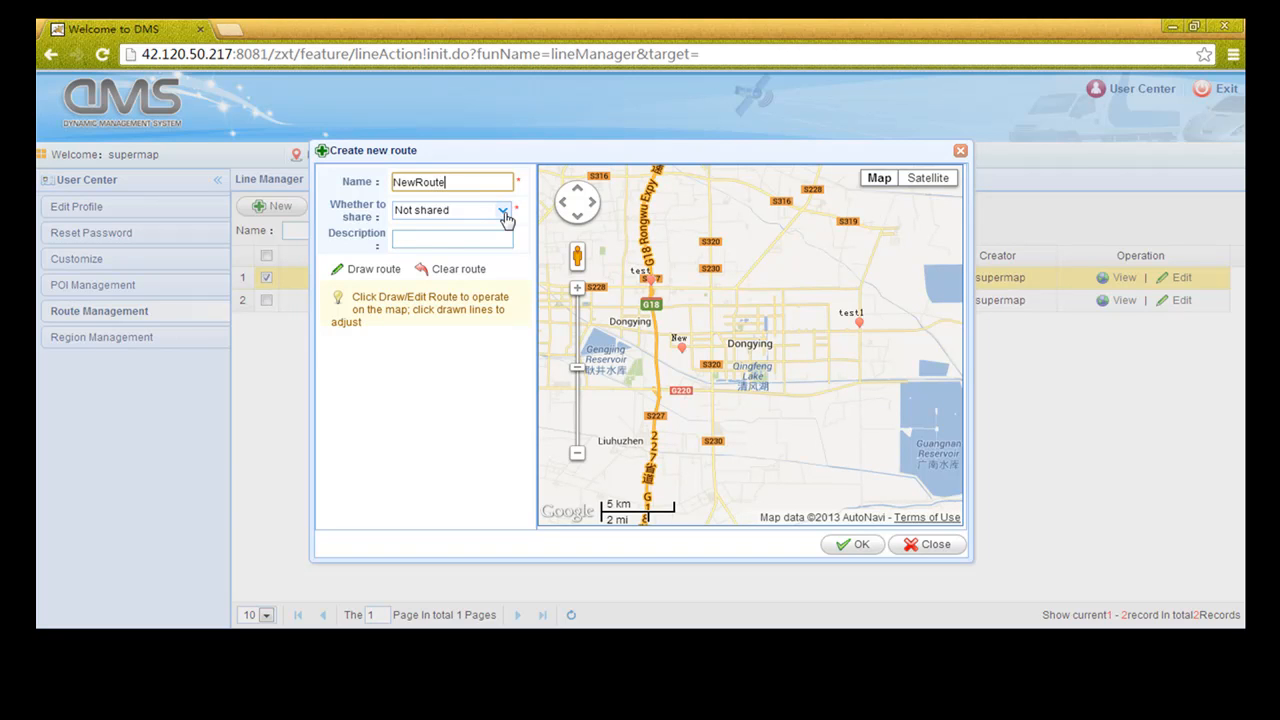
left_click(503, 210)
left_click(436, 249)
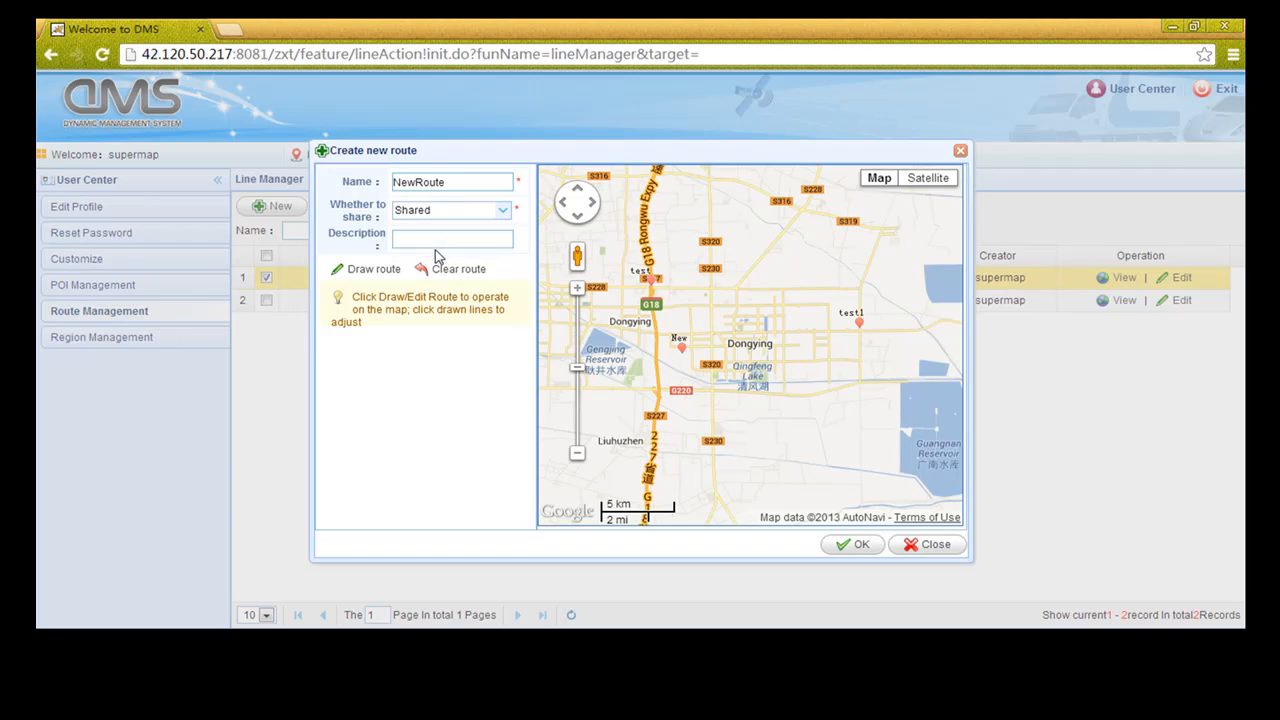
Draw the route across the map ending at the test1 marker and save it
left_click(373, 271)
left_click(710, 288)
left_click(712, 332)
double_click(858, 331)
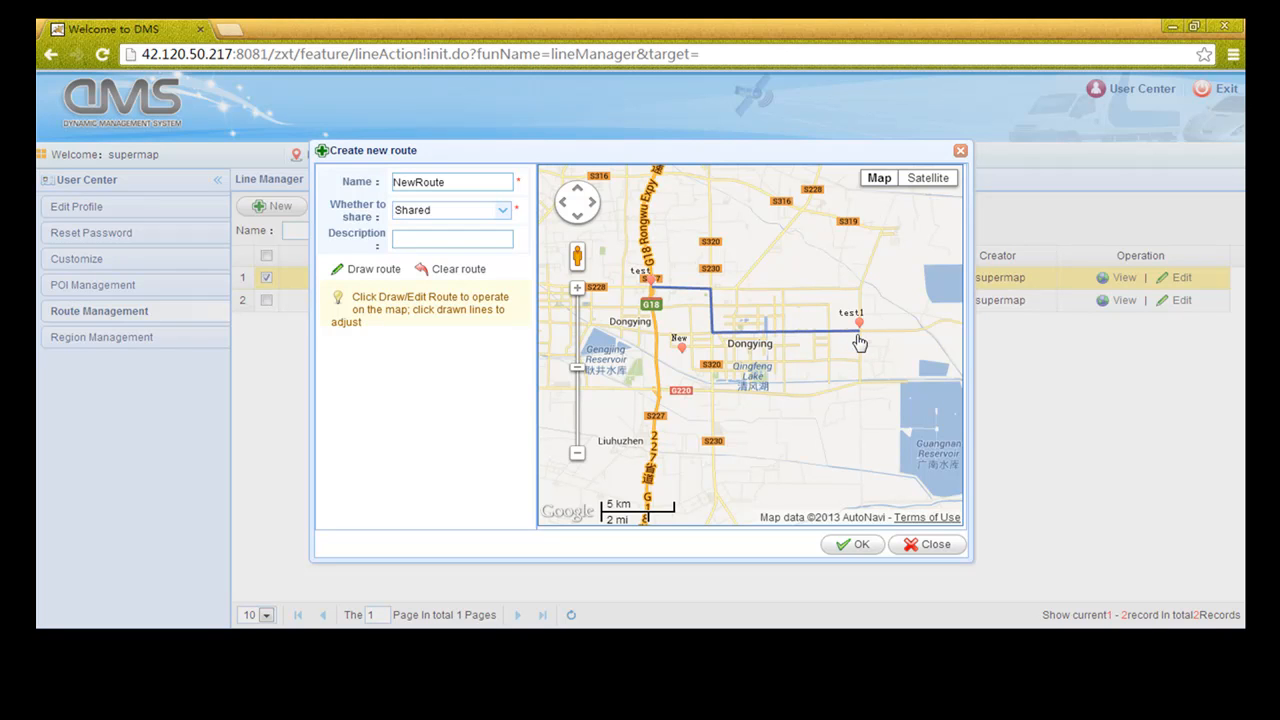
left_click(859, 546)
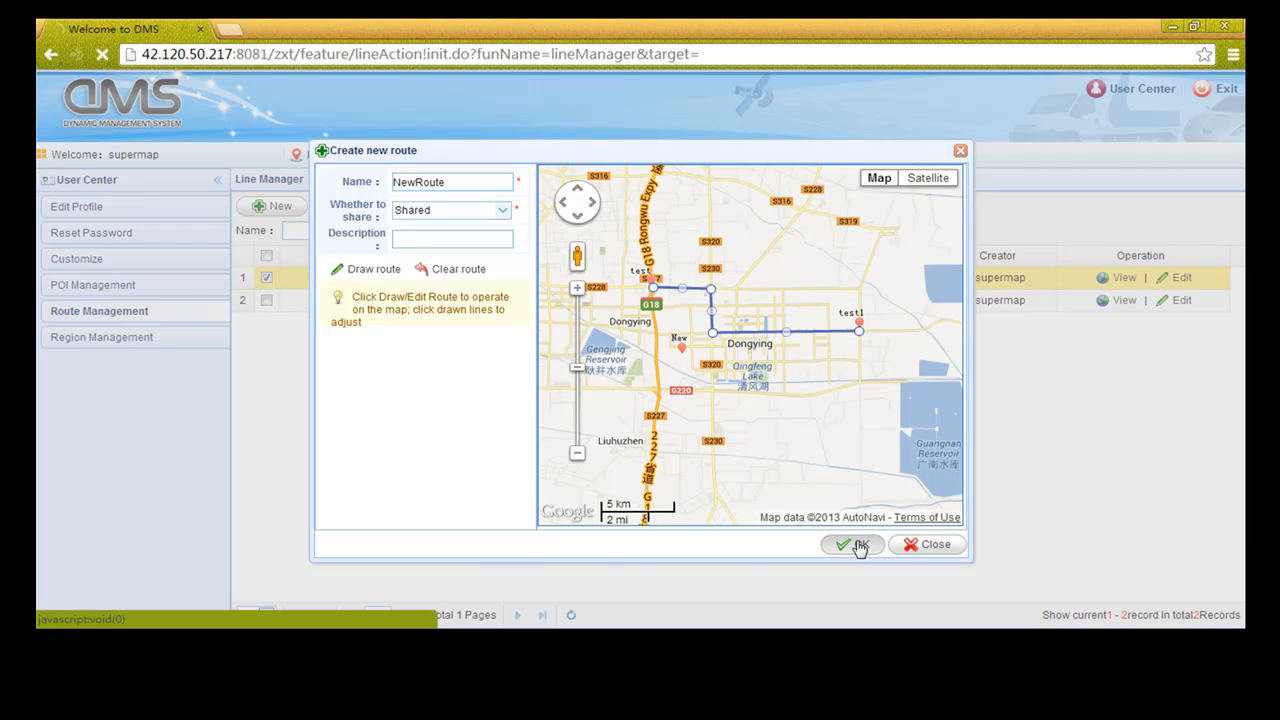
left_click(646, 370)
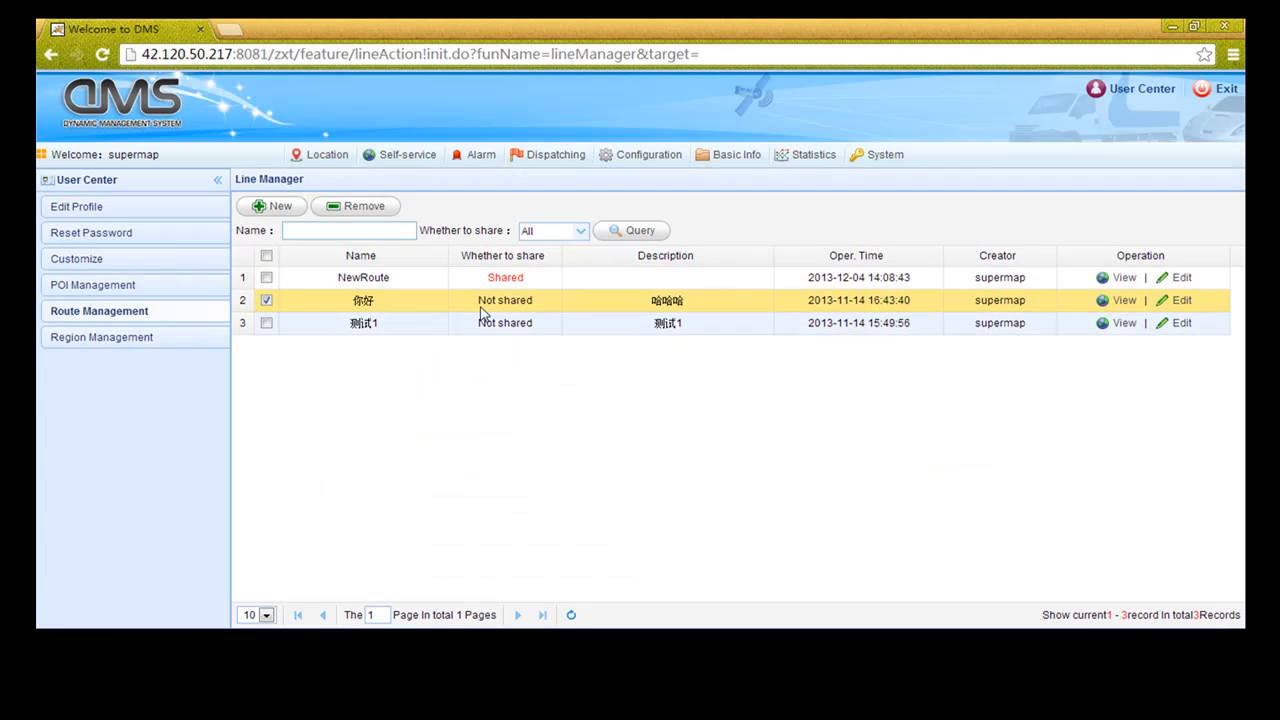
Check NewRoute on the map preview, then close it
left_click(1122, 277)
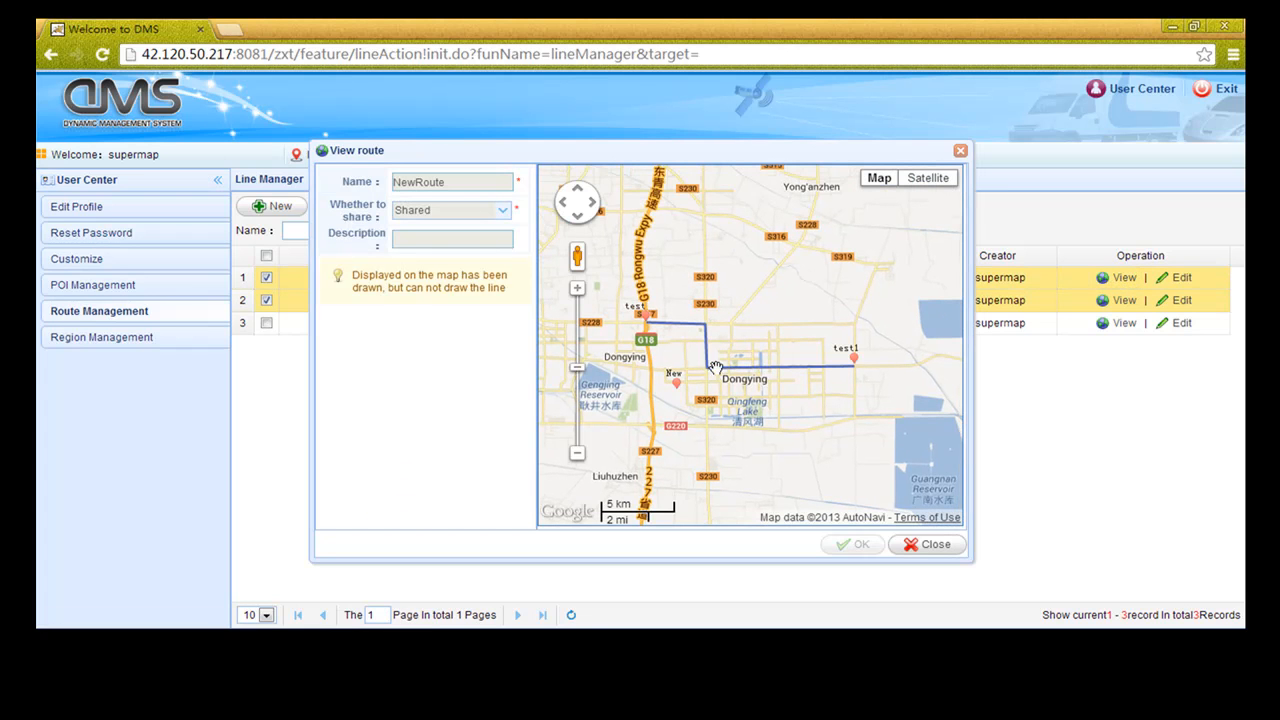
left_click(922, 545)
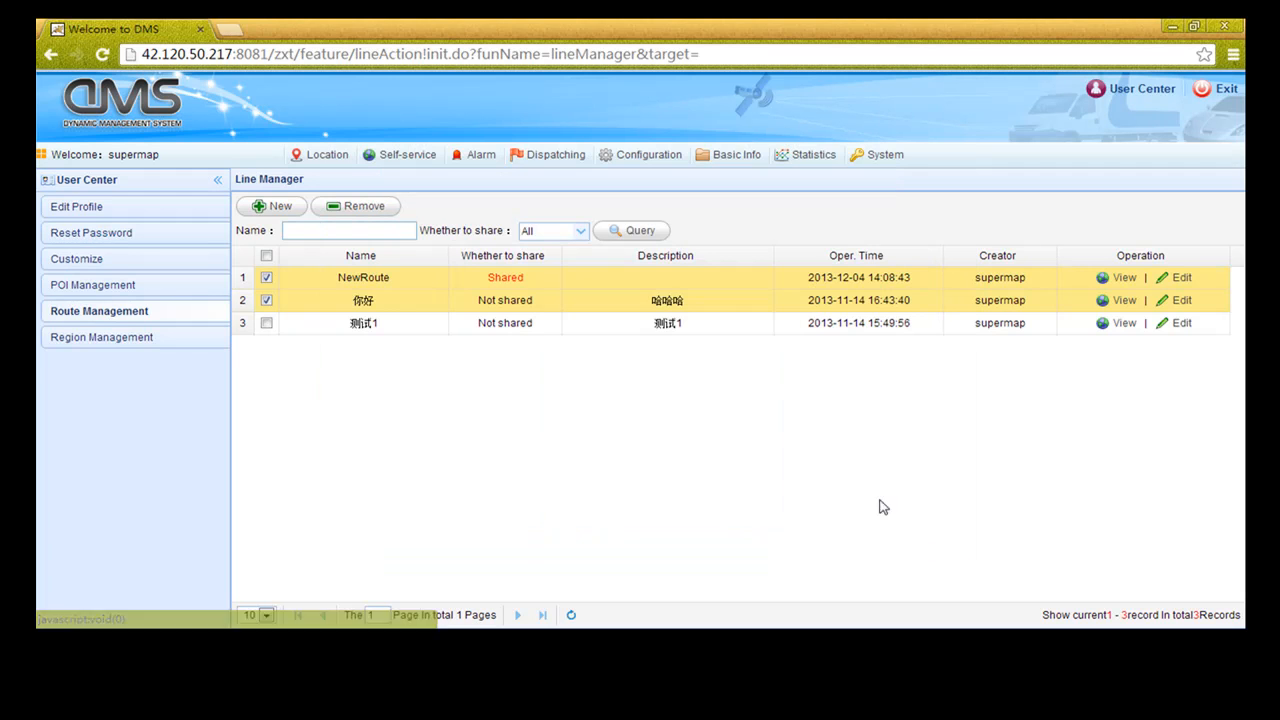
left_click(128, 340)
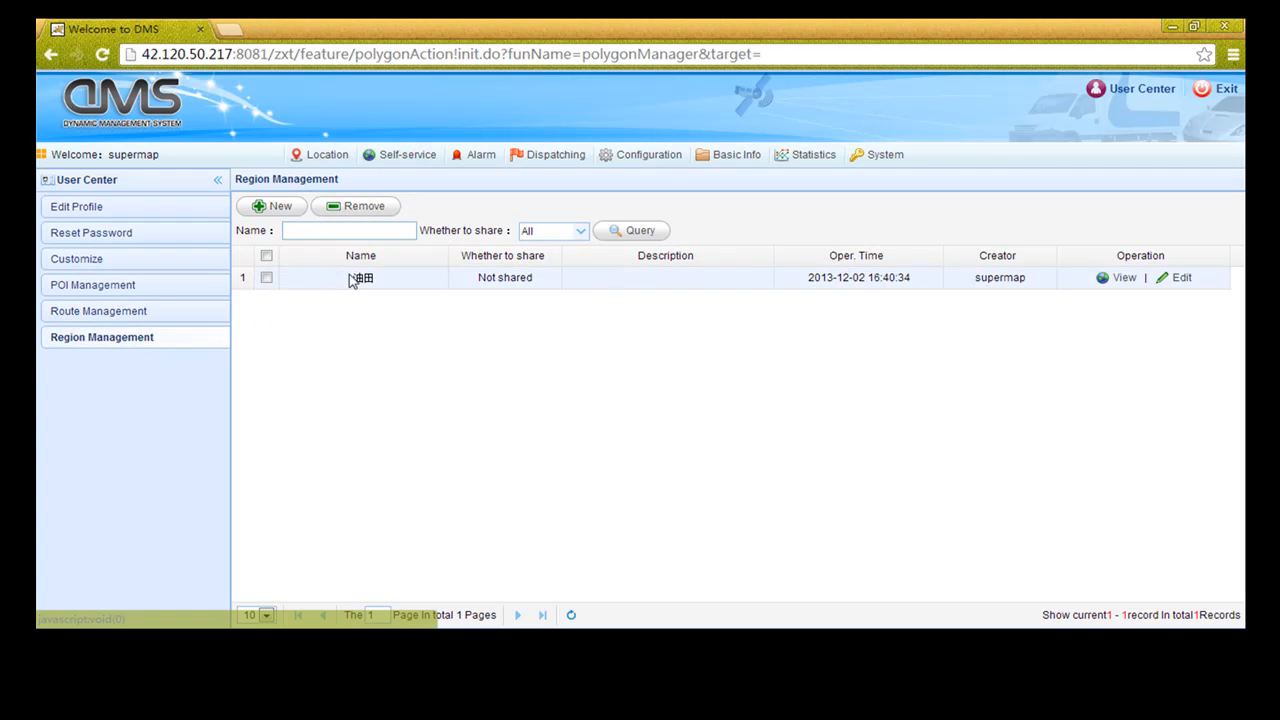
Preview the 油田 region, then start a new region named NewRegion
left_click(1121, 279)
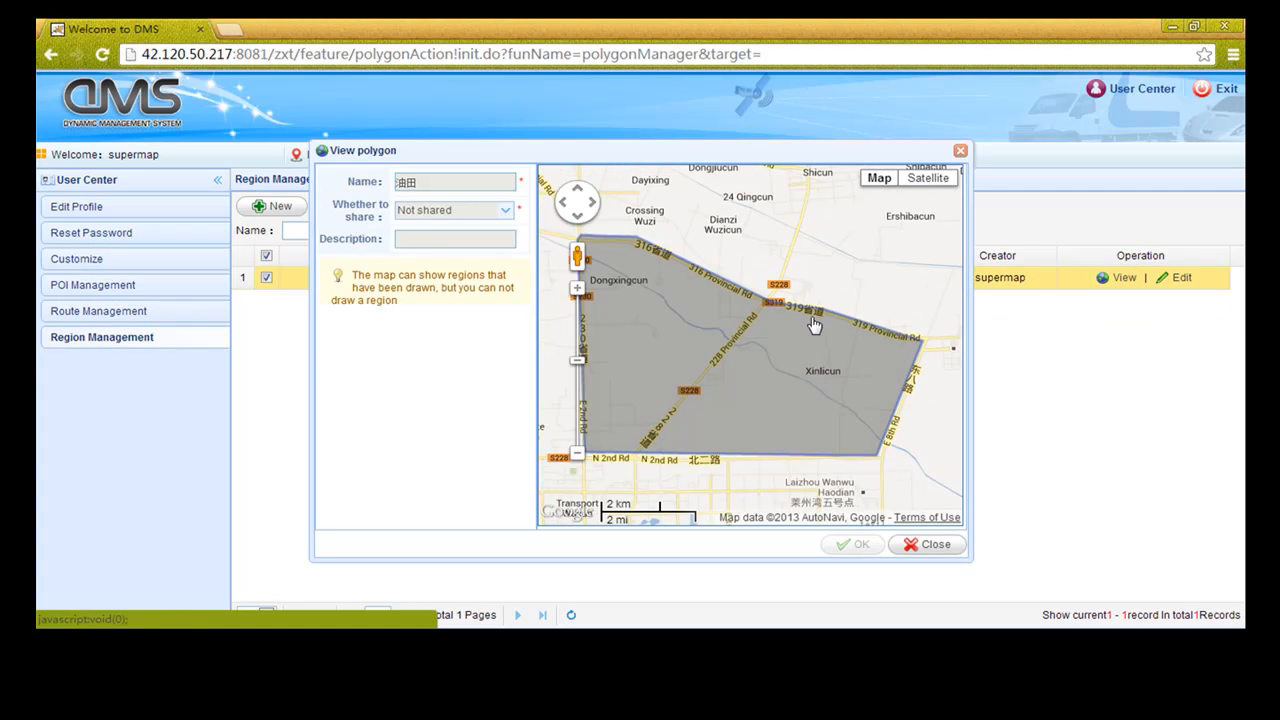
left_click(928, 545)
left_click(289, 210)
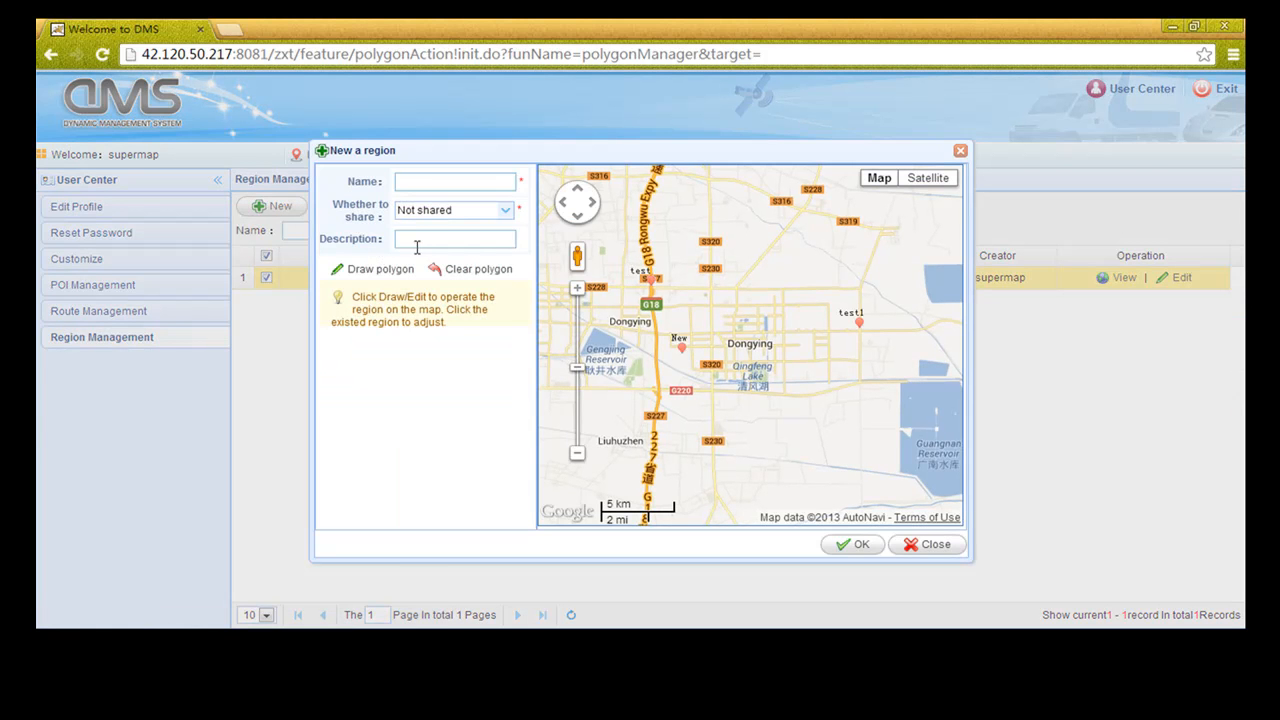
left_click(409, 183)
type("NewRegion")
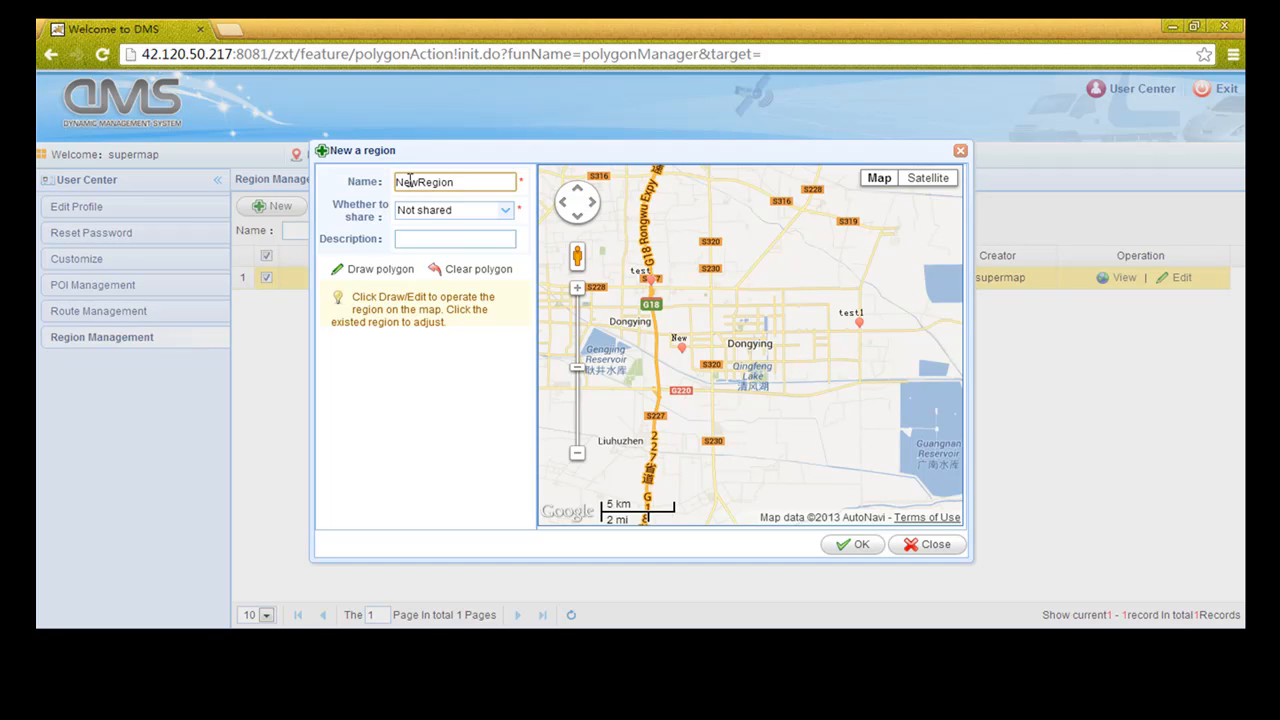
Draw the region's rectangular outline east of Dongying near test1
left_click_drag(697, 349, 720, 322)
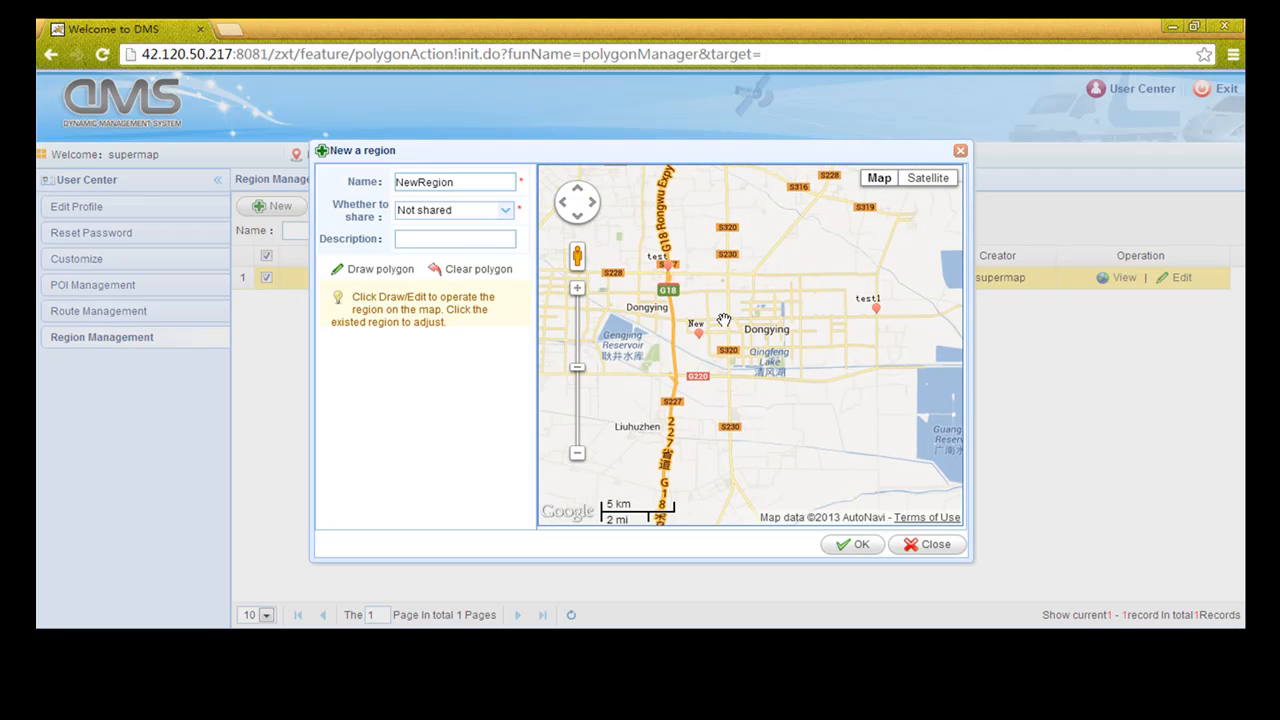
left_click(386, 269)
left_click(729, 273)
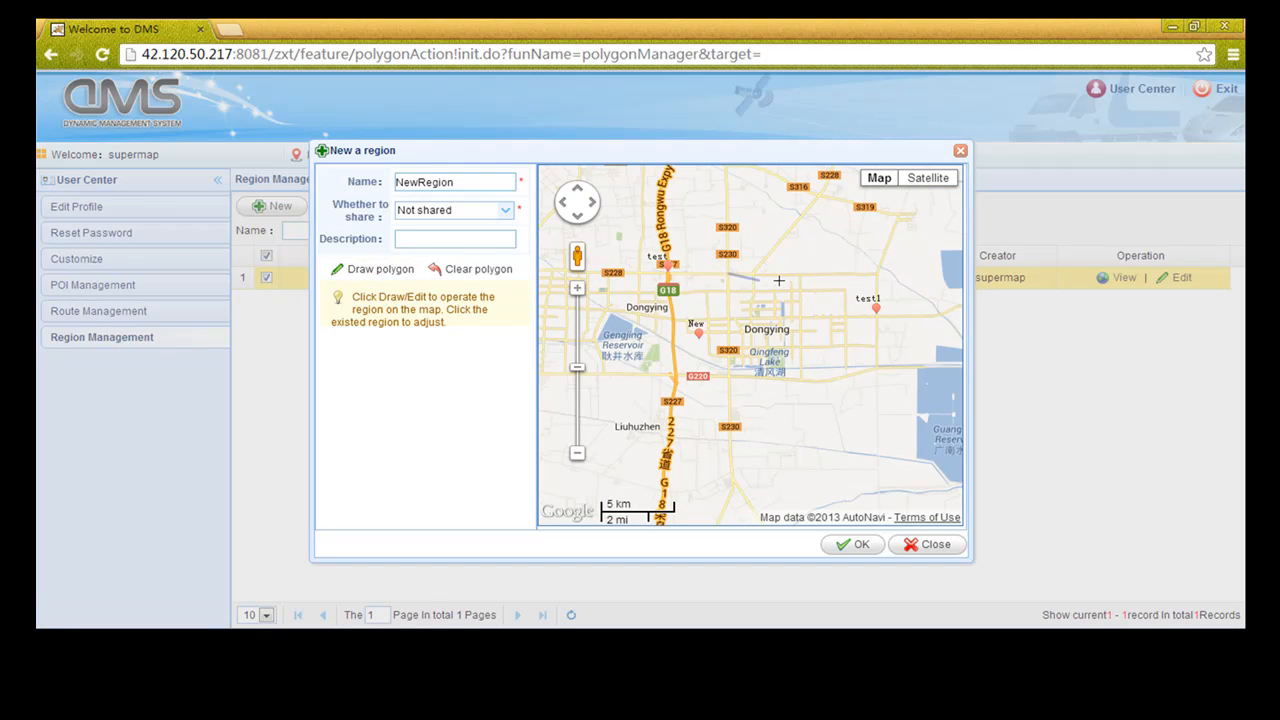
left_click(879, 274)
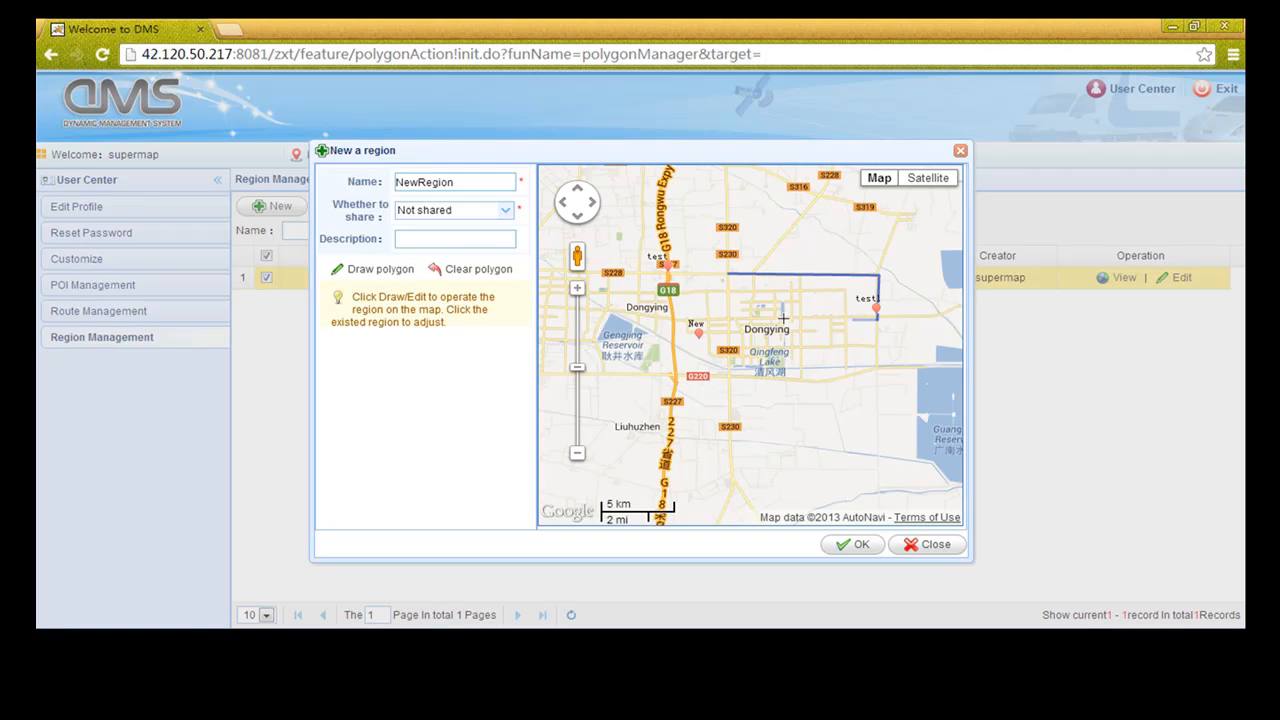
left_click(726, 318)
left_click(730, 278)
Center the finished region on the map and save NewRegion
left_click_drag(828, 338, 815, 358)
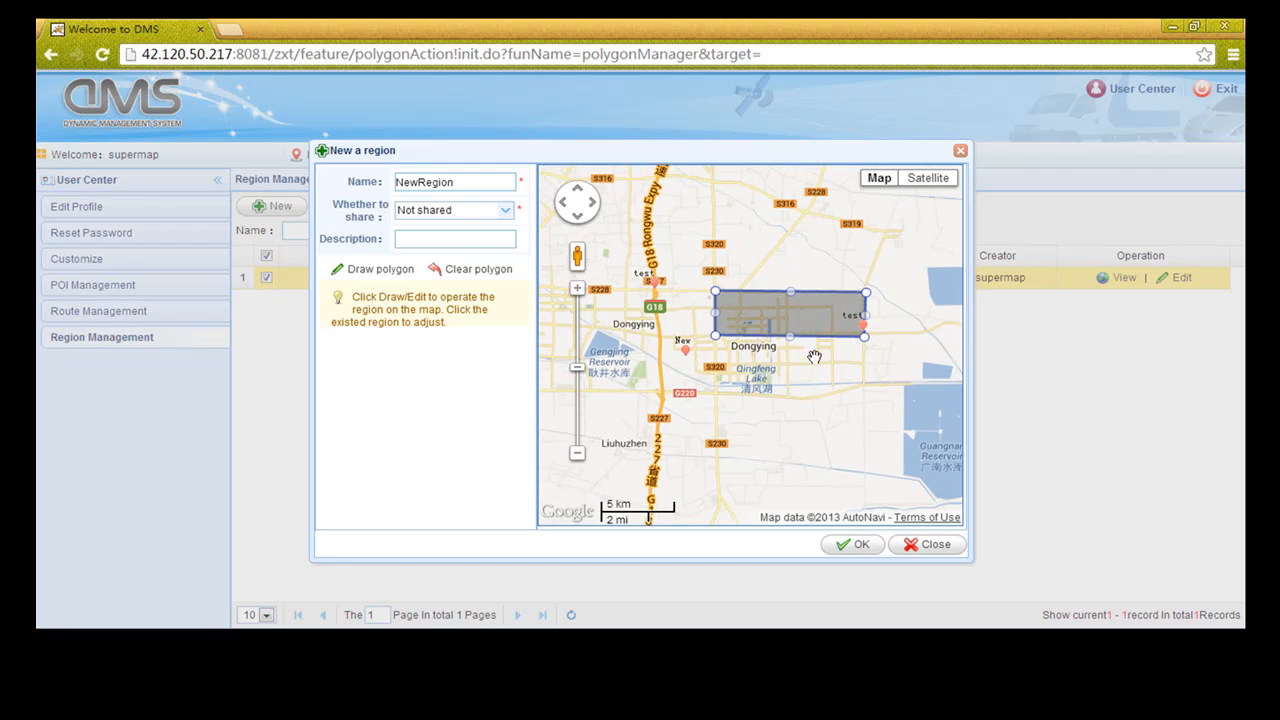
scroll(802, 337, "up", 1)
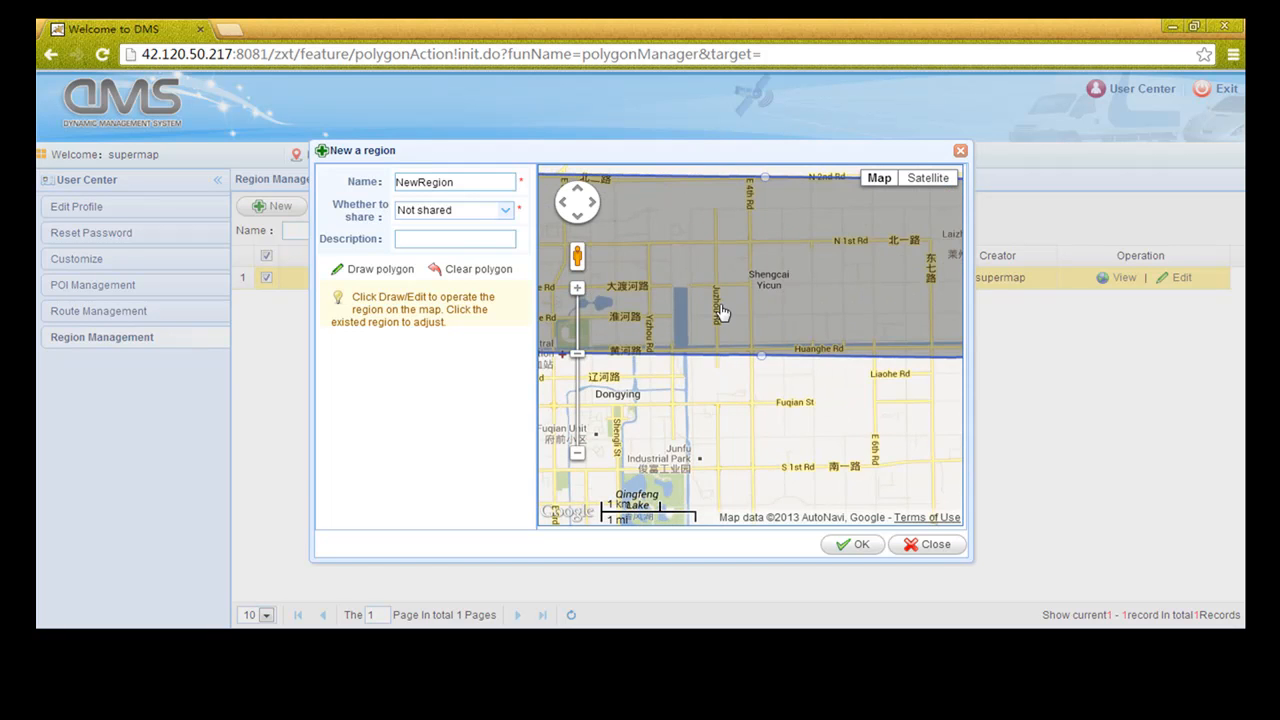
left_click_drag(706, 348, 744, 375)
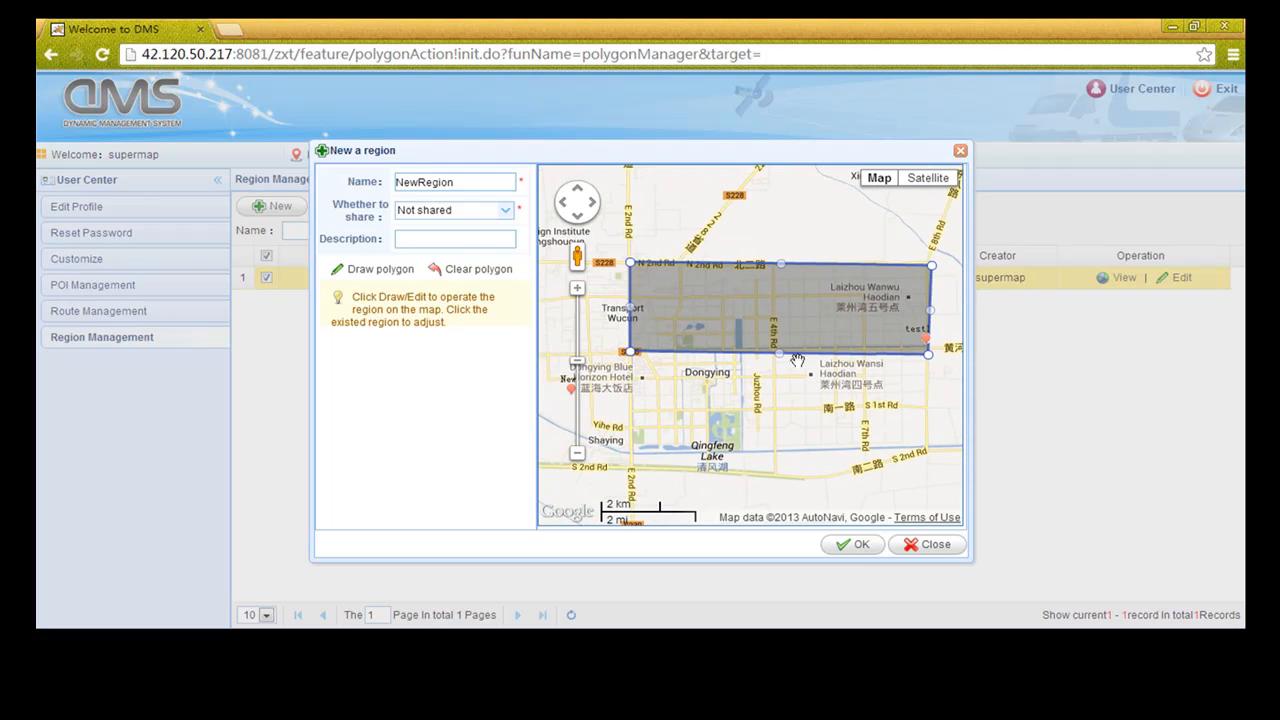
left_click(859, 546)
left_click(648, 371)
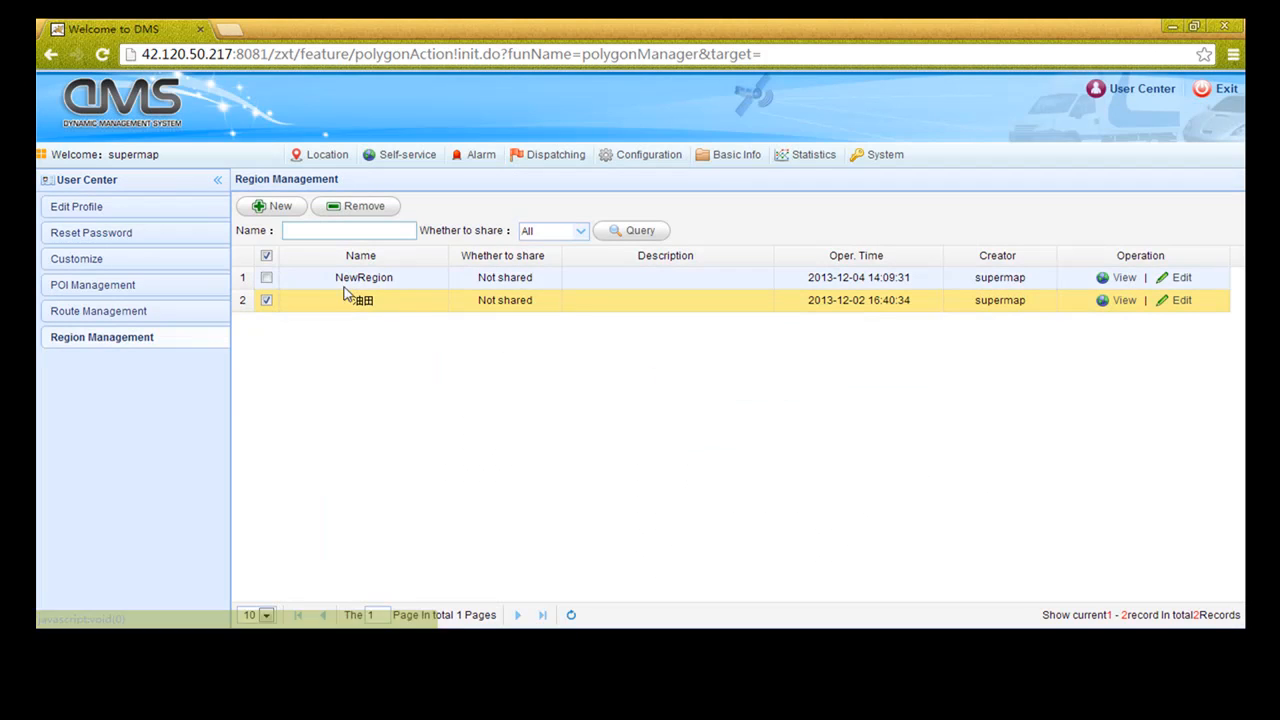
Preview NewRegion on the map, zooming in and back out
left_click(1122, 277)
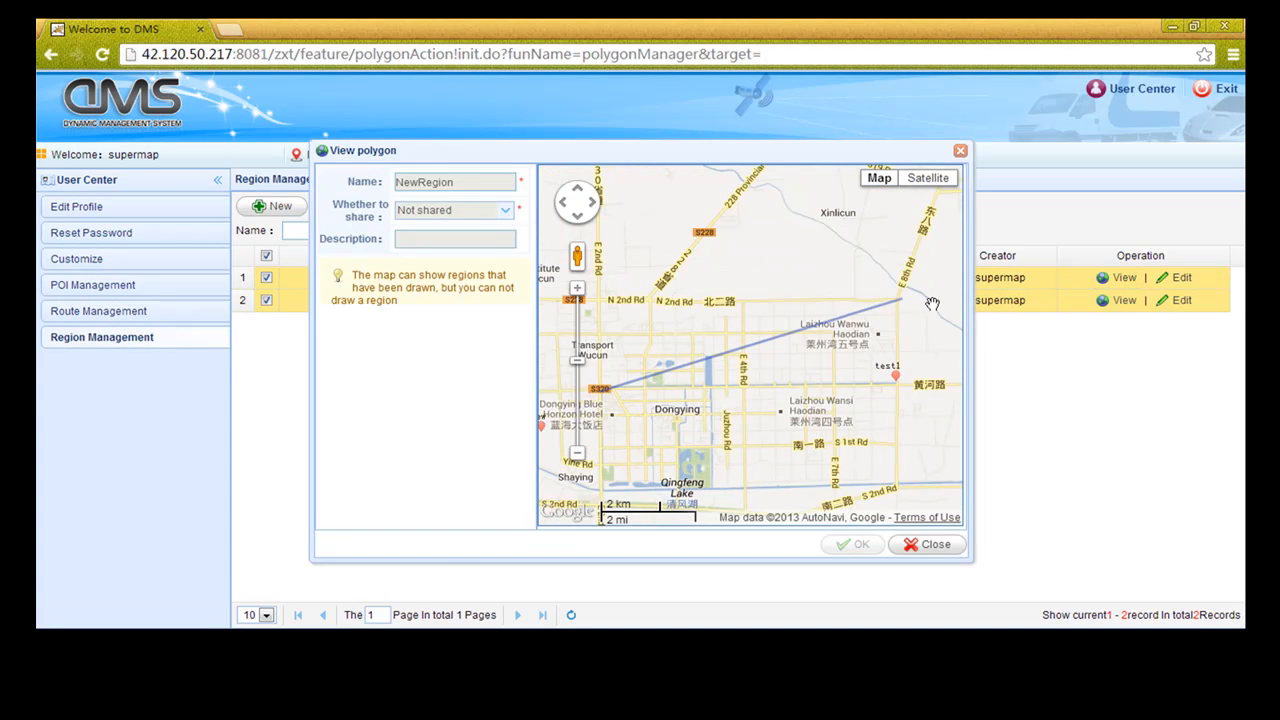
scroll(805, 372, "up", 1)
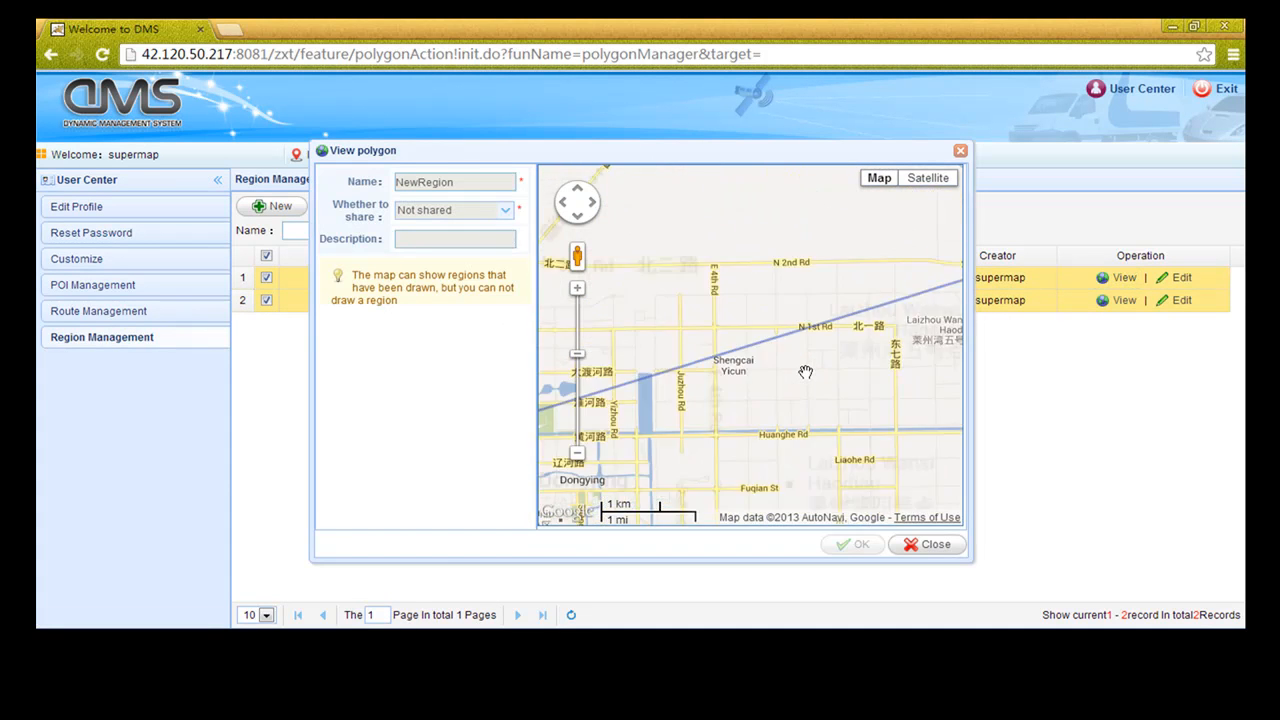
scroll(792, 346, "down", 1)
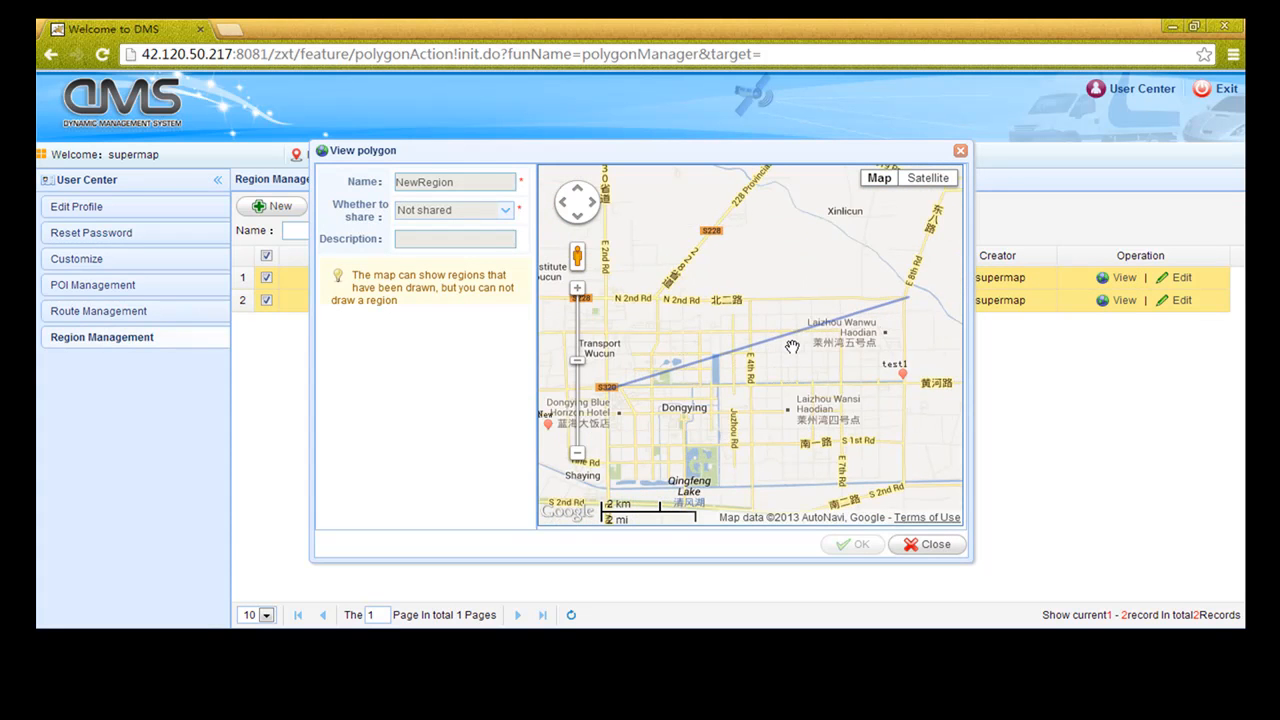
Close the region preview and request exit from the User Center profile page
left_click(928, 548)
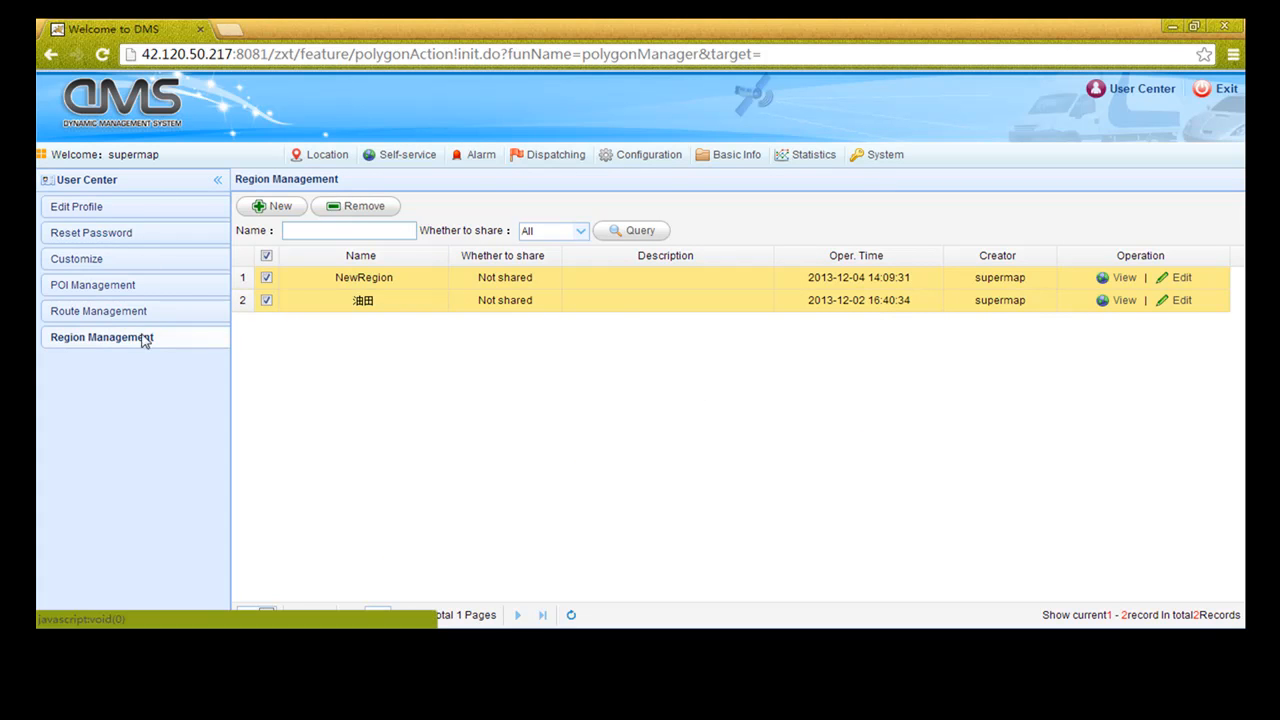
left_click(1131, 93)
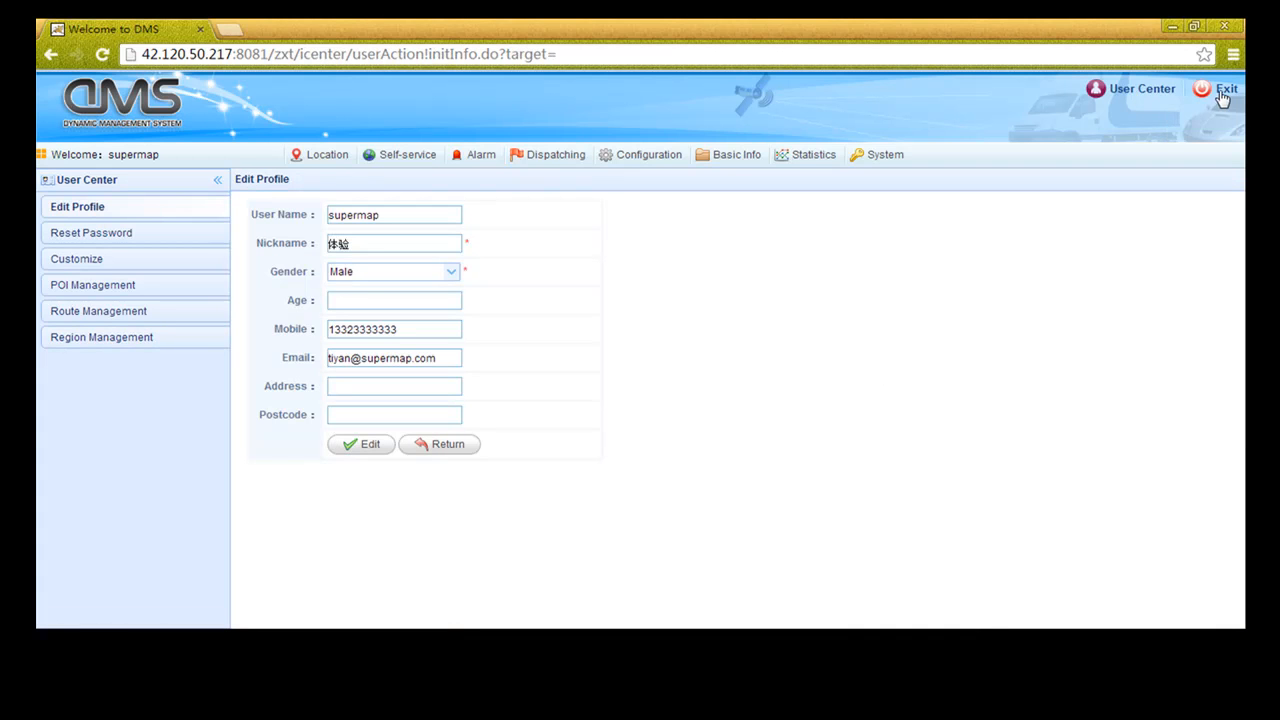
left_click(1212, 94)
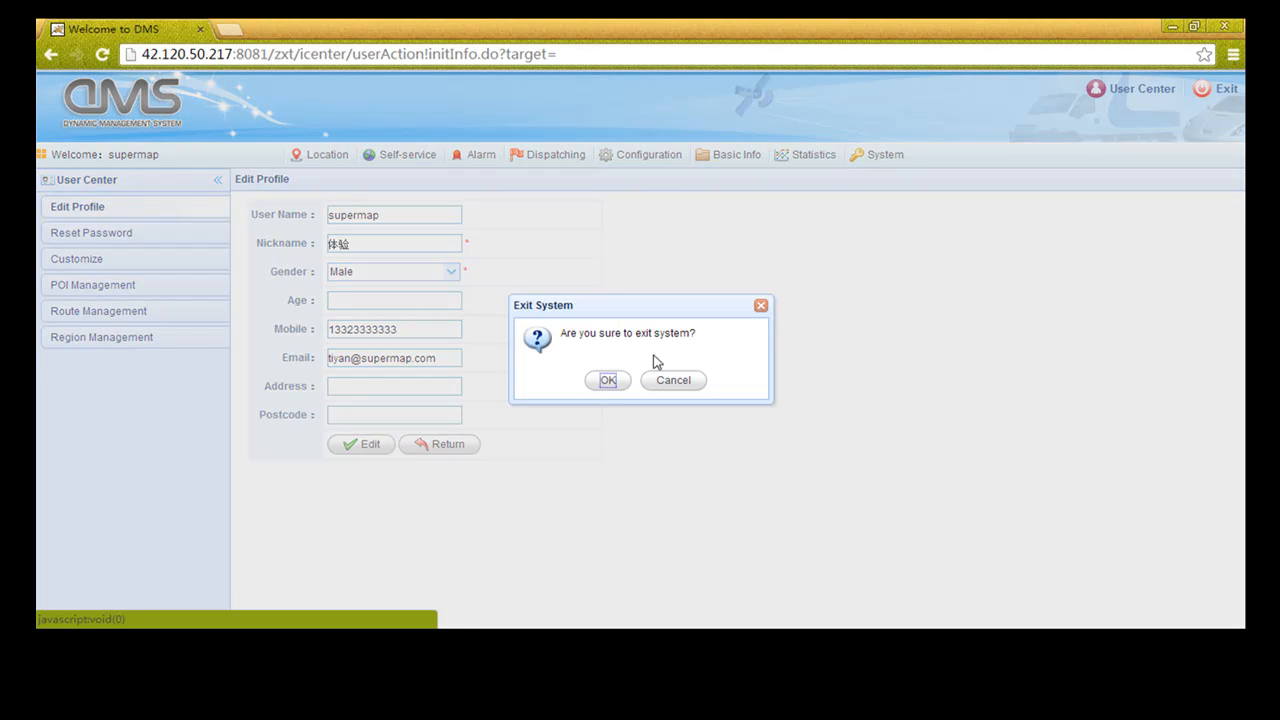